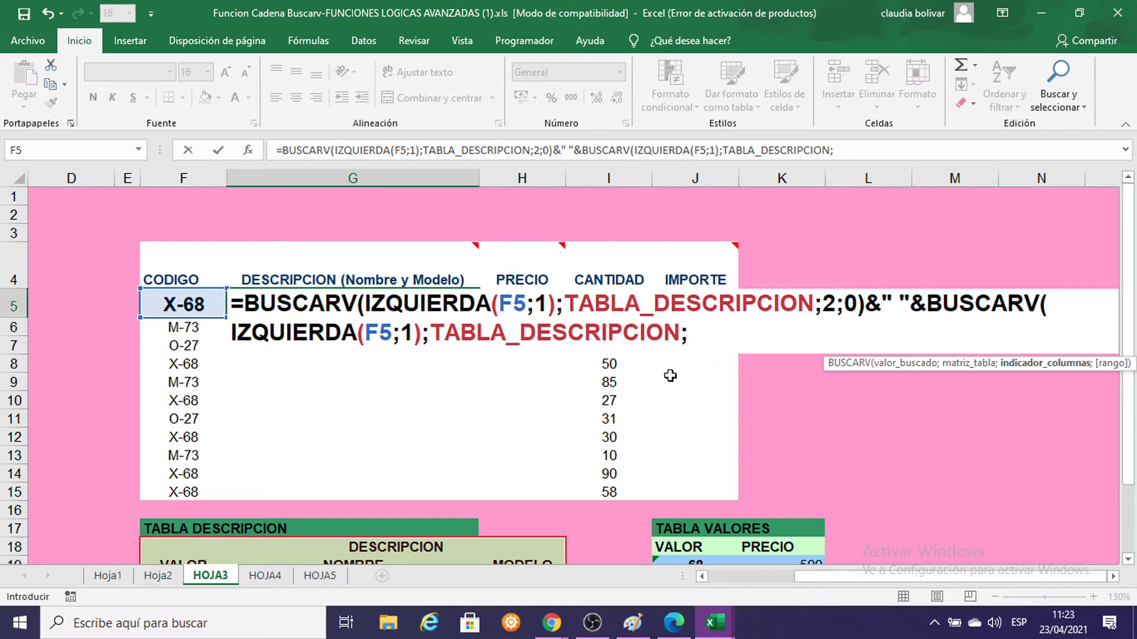
Step: Complete the second BUSCARV in G5's formula with column index 3 of TABLA_DESCRIPCION and enter the formula
scroll(584, 442, "down", 2)
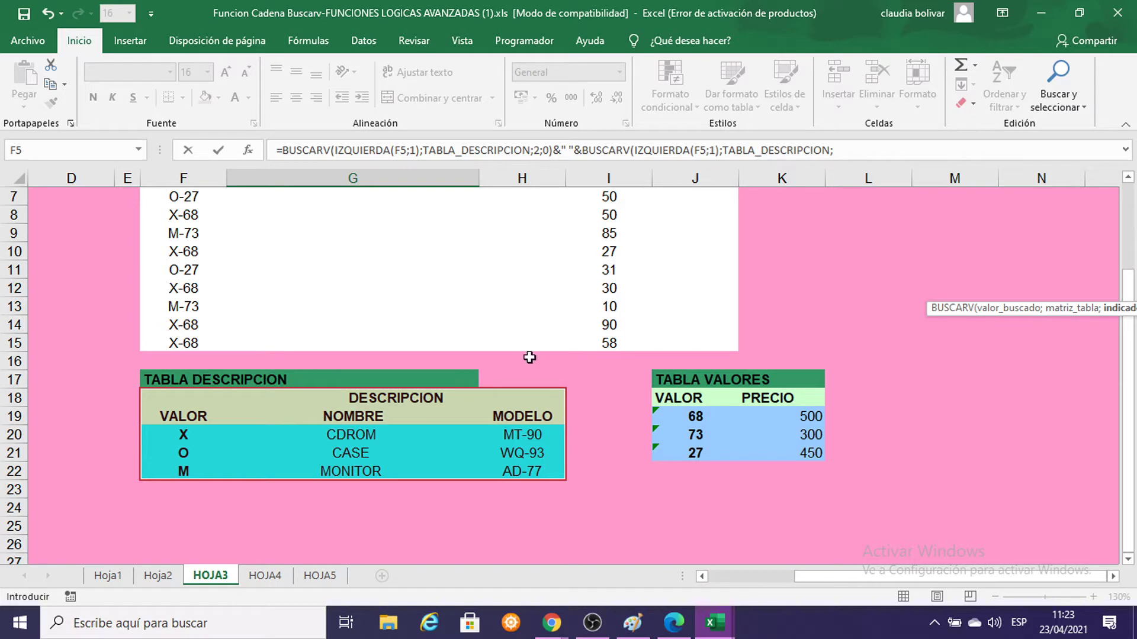
scroll(607, 490, "up", 2)
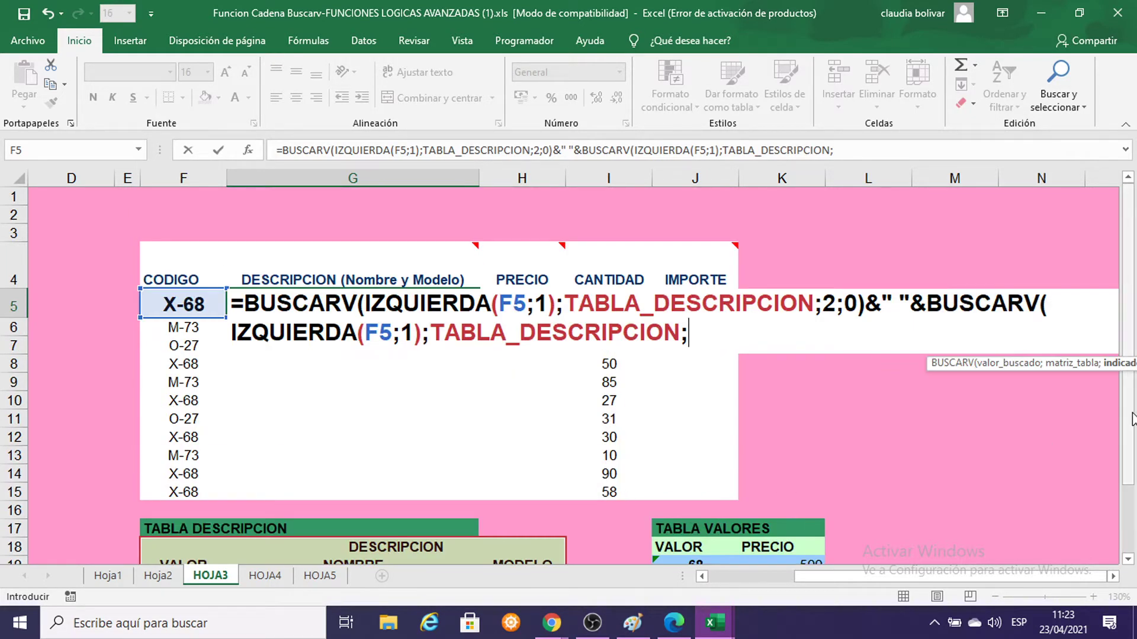
type("3")
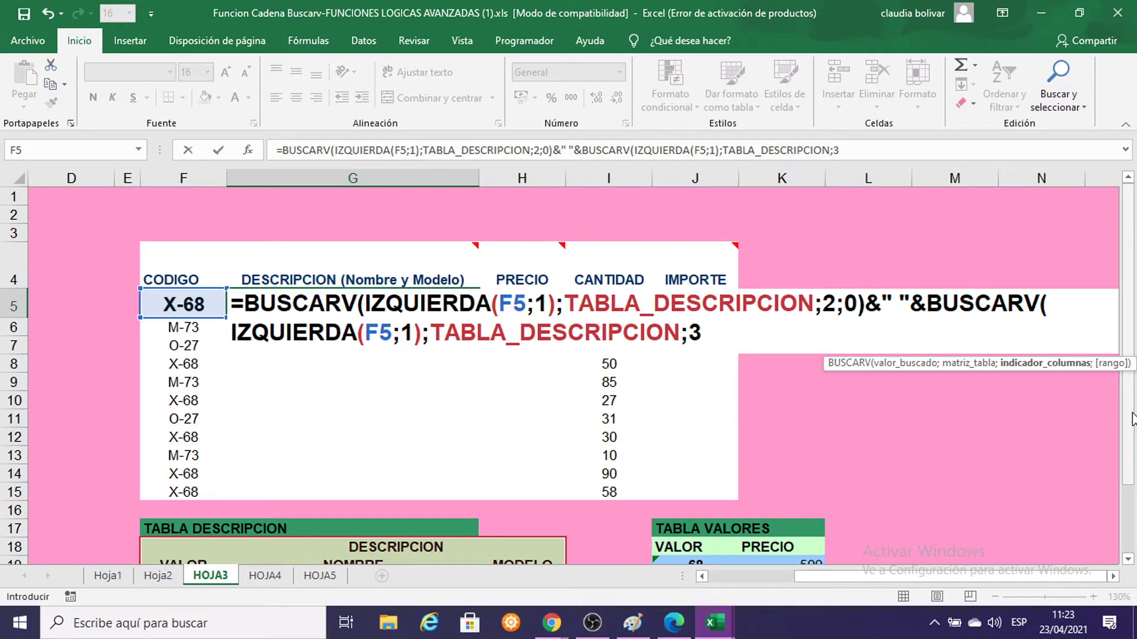
type(")")
key("Return")
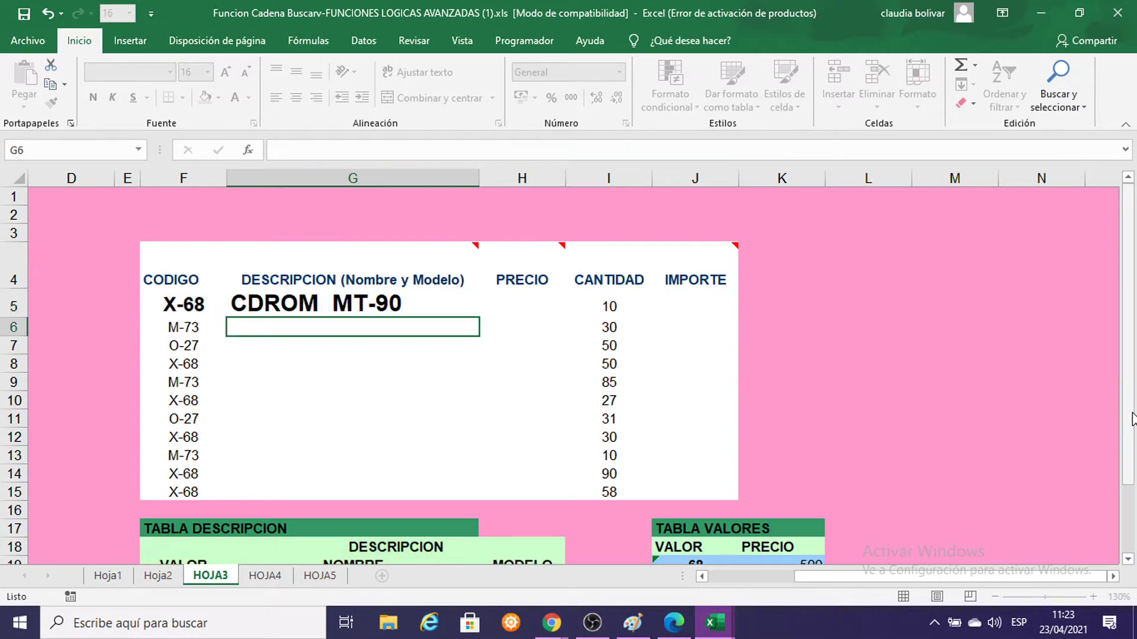
Step: Add the exact-match argument 0 after the column index in the second BUSCARV of G5's formula
double_click(303, 299)
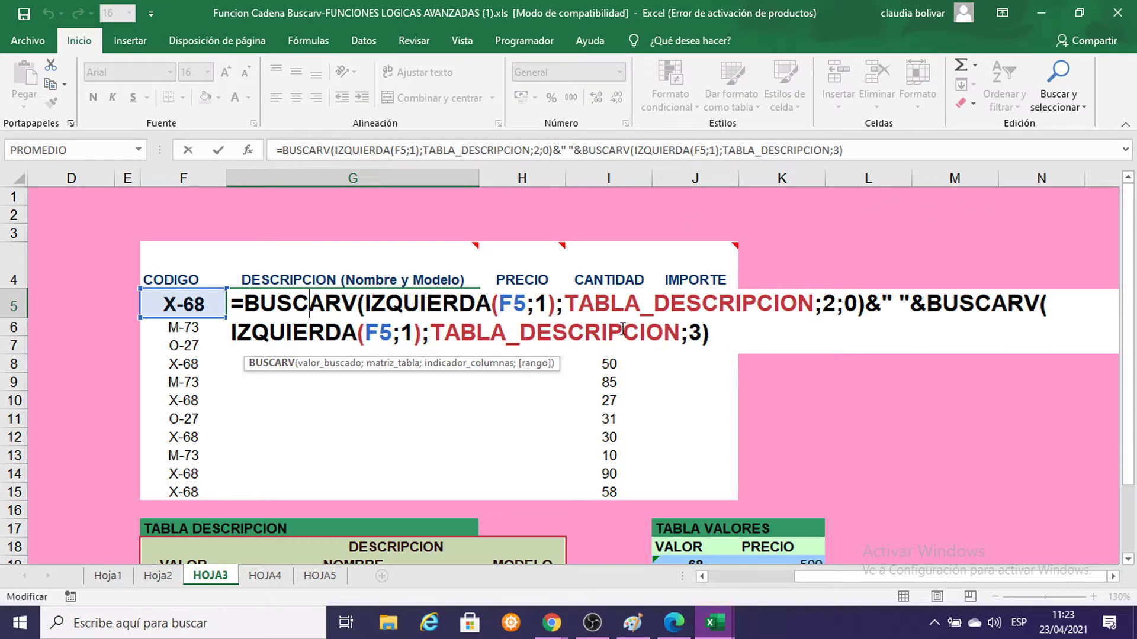
scroll(592, 336, "down", 2)
scroll(616, 339, "up", 2)
left_click(701, 333)
type(";")
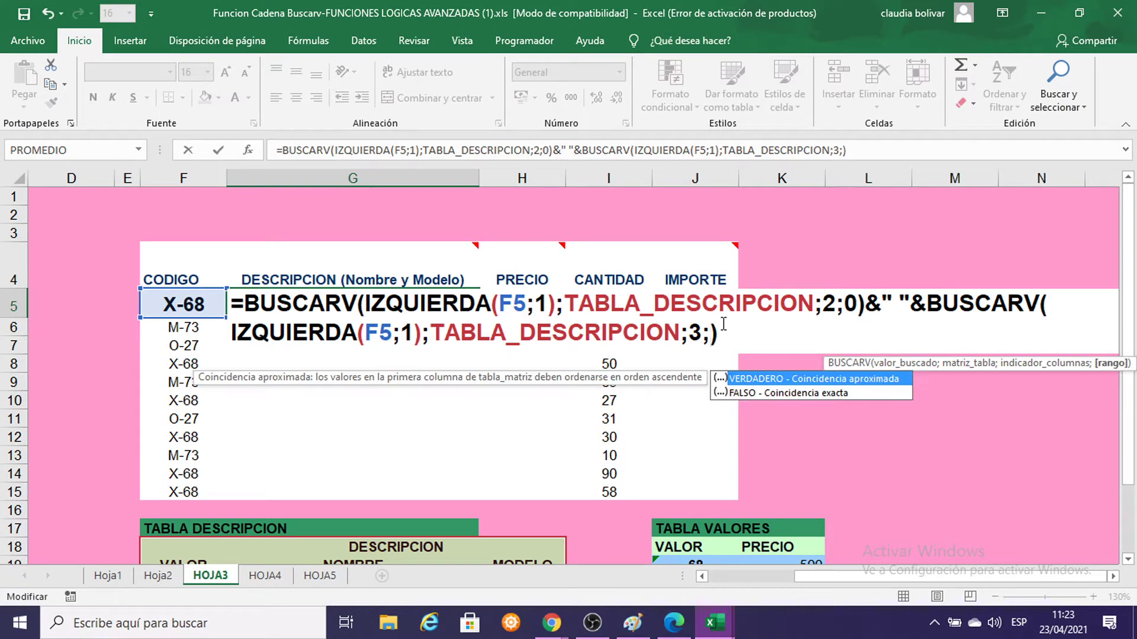
type("0")
key("Return")
Step: Fill the G5 description formula down to G15 and set the filled cells' font size to 11
left_click(392, 310)
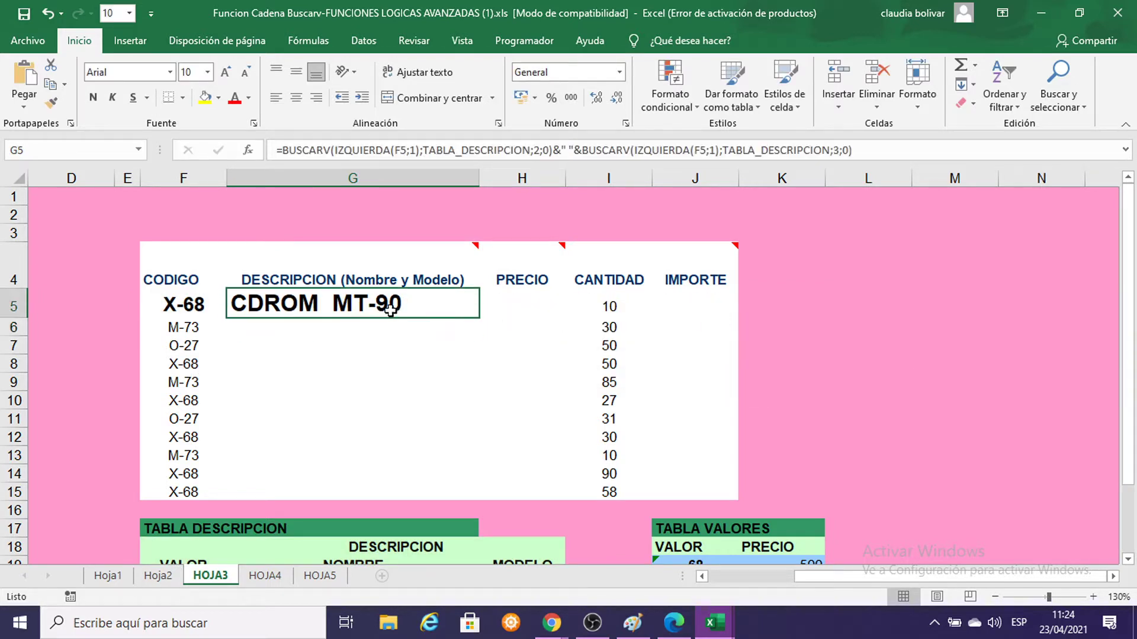
double_click(483, 321)
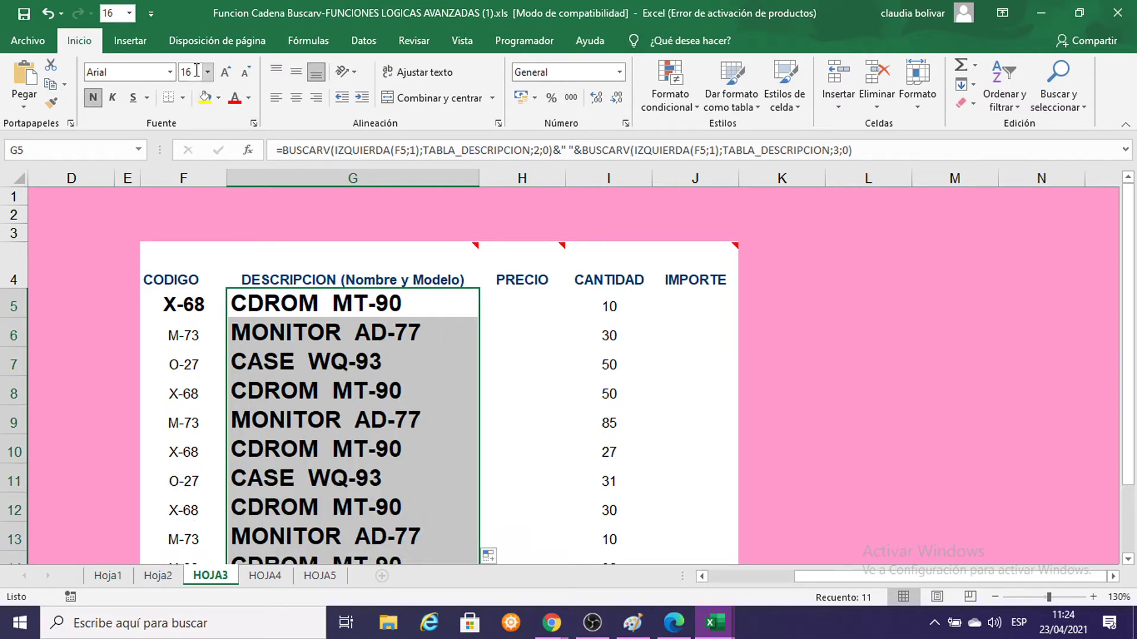
key("BackSpace")
type("1")
key("Return")
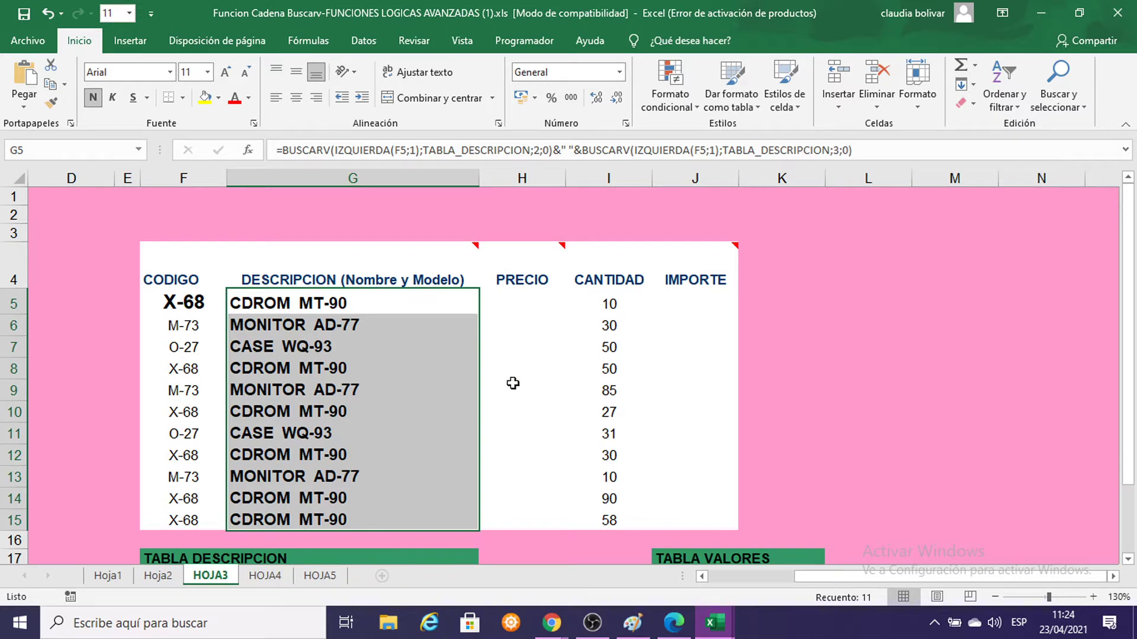
Step: Undo the font size change and the fill-down of the description formula in column G
scroll(510, 383, "down", 2)
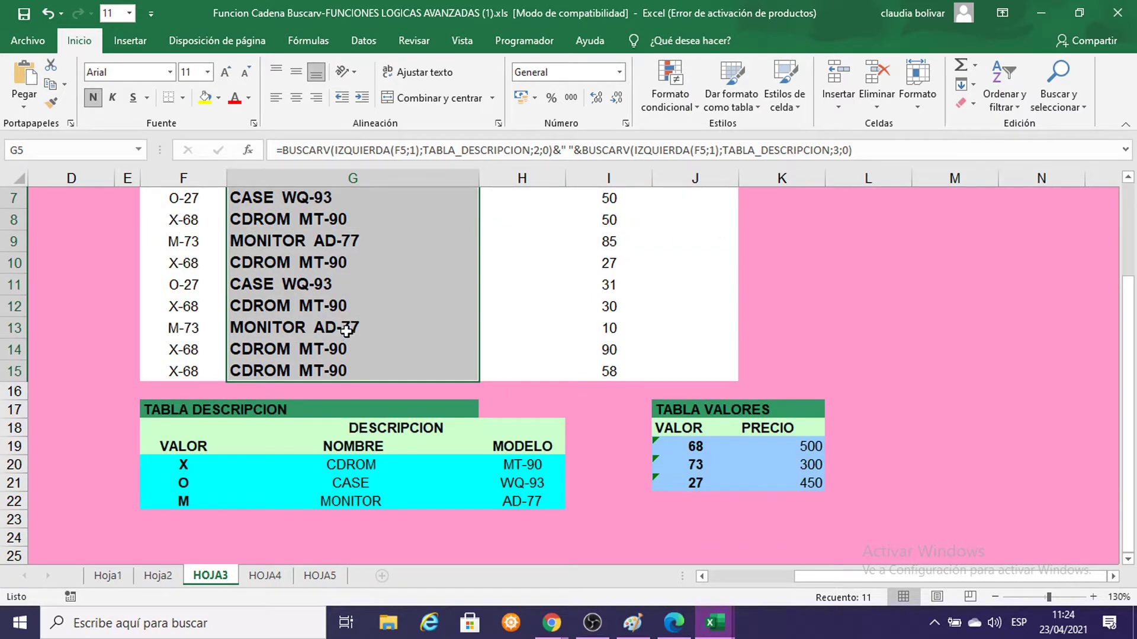
scroll(346, 323, "up", 2)
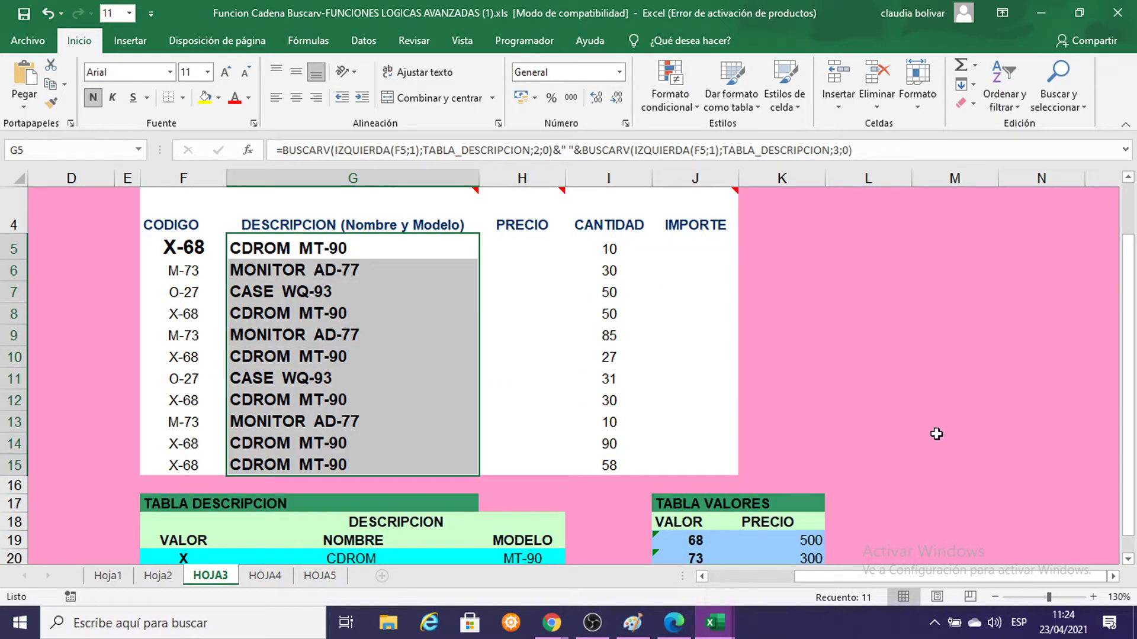
key("ctrl+z")
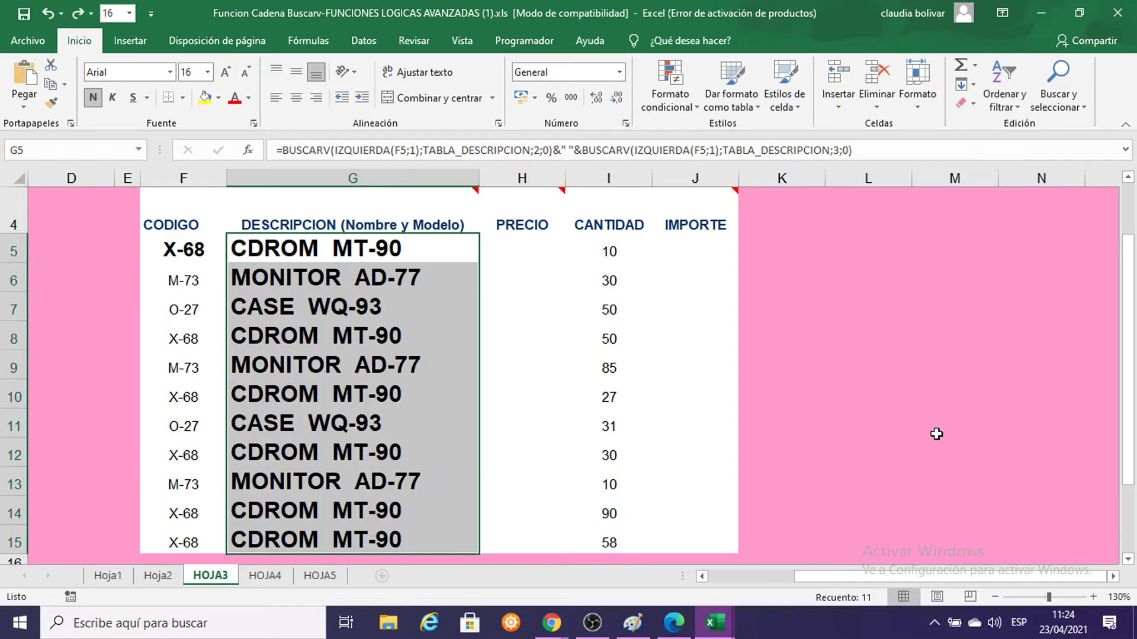
key("ctrl+z")
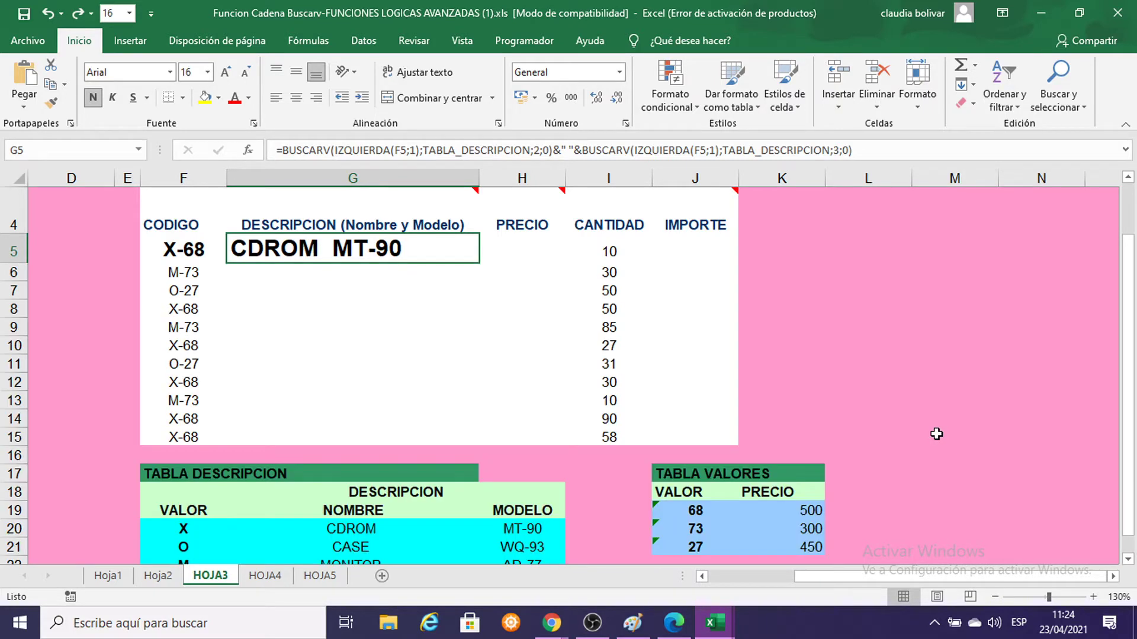
Step: Review the formula in G5 against the DESCRIPCION header comment and the TABLA DESCRIPCION columns, then close it unchanged
double_click(346, 255)
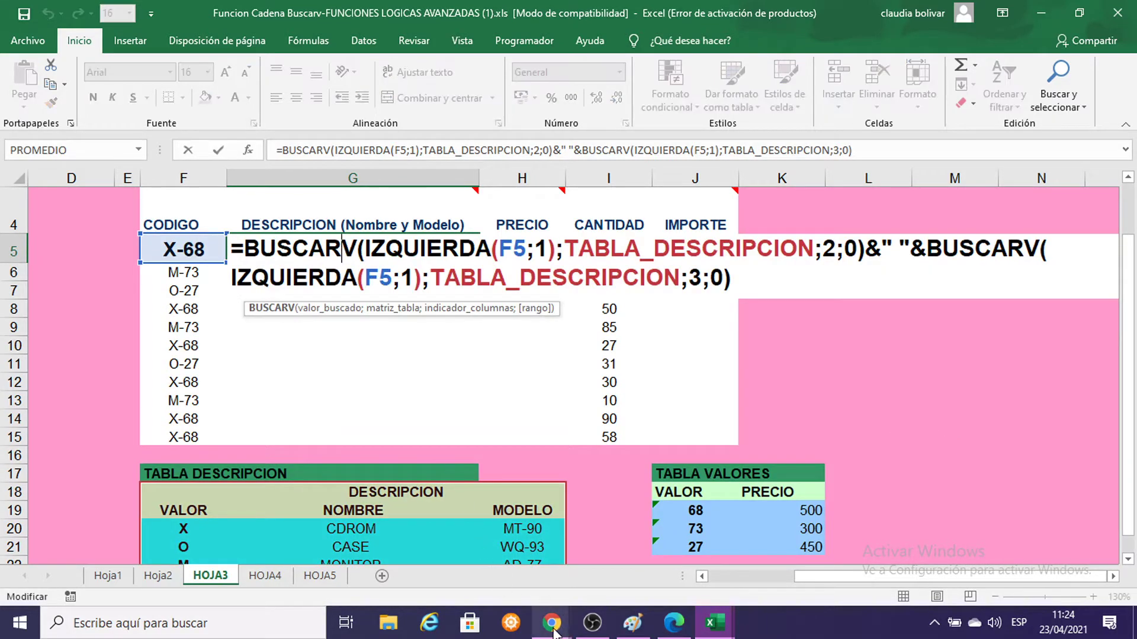
mouse_move(553, 631)
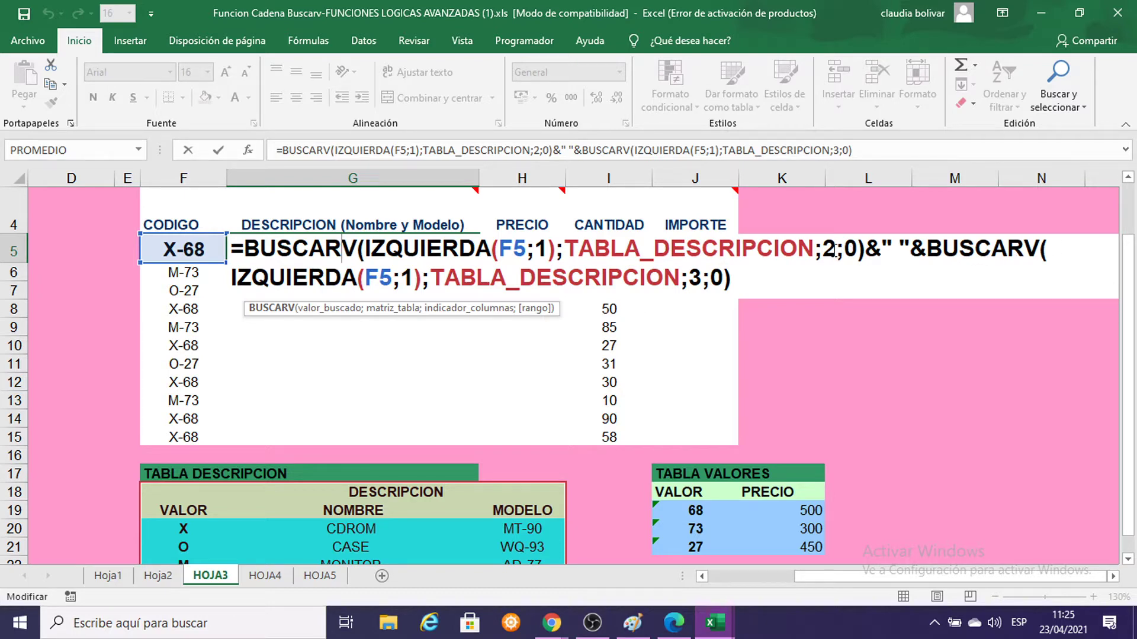
scroll(505, 304, "up", 1)
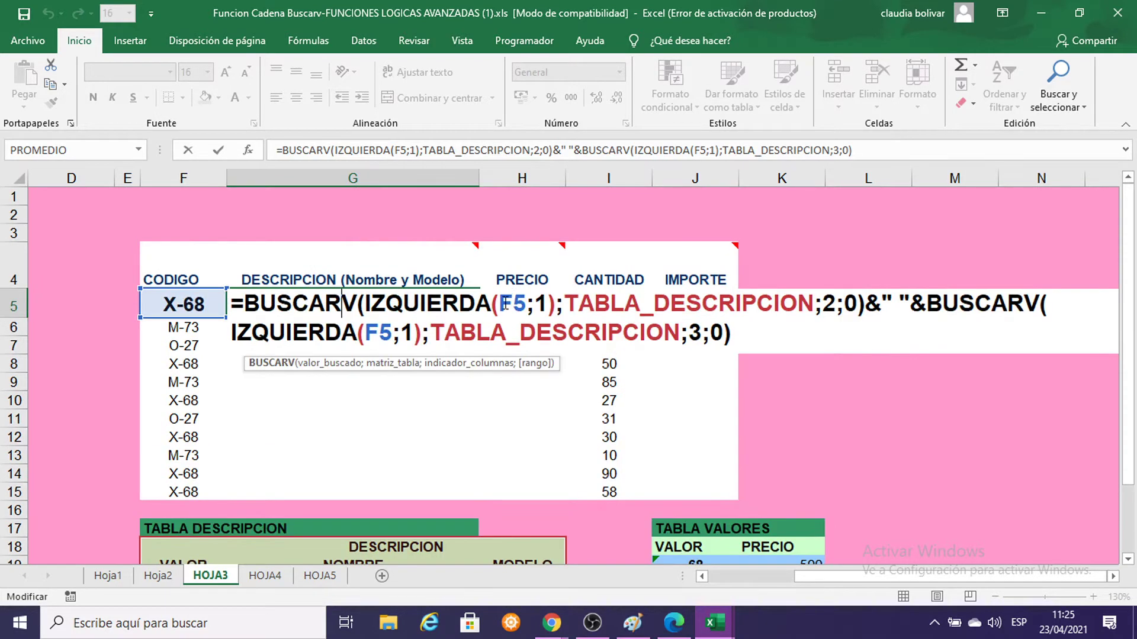
mouse_move(352, 277)
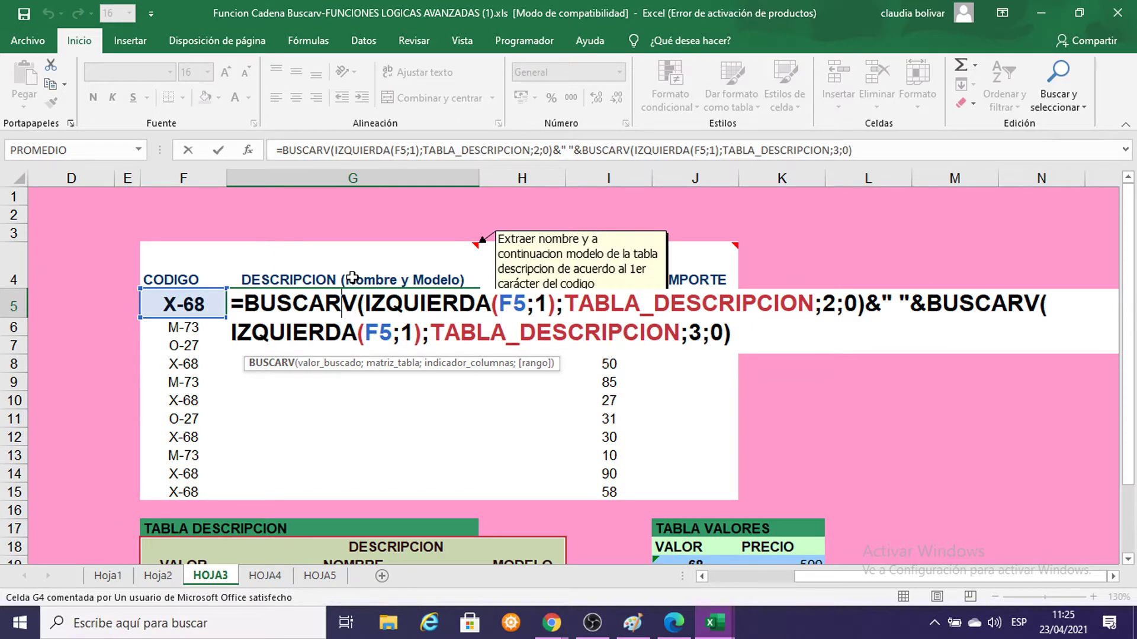
scroll(486, 266, "down", 1)
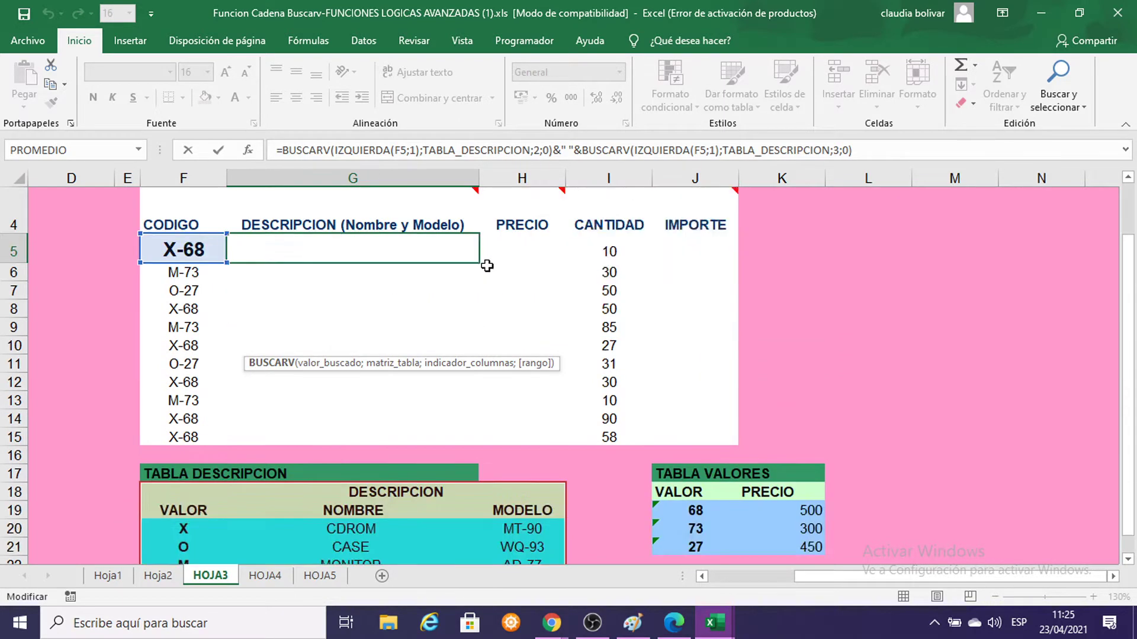
scroll(487, 266, "down", 1)
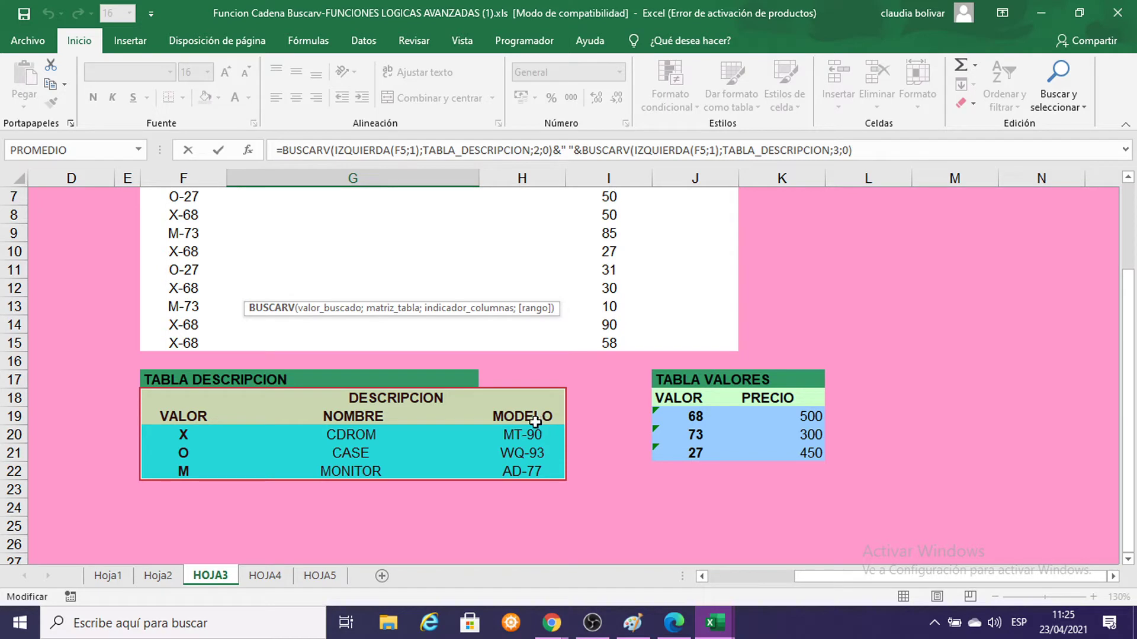
scroll(583, 405, "up", 2)
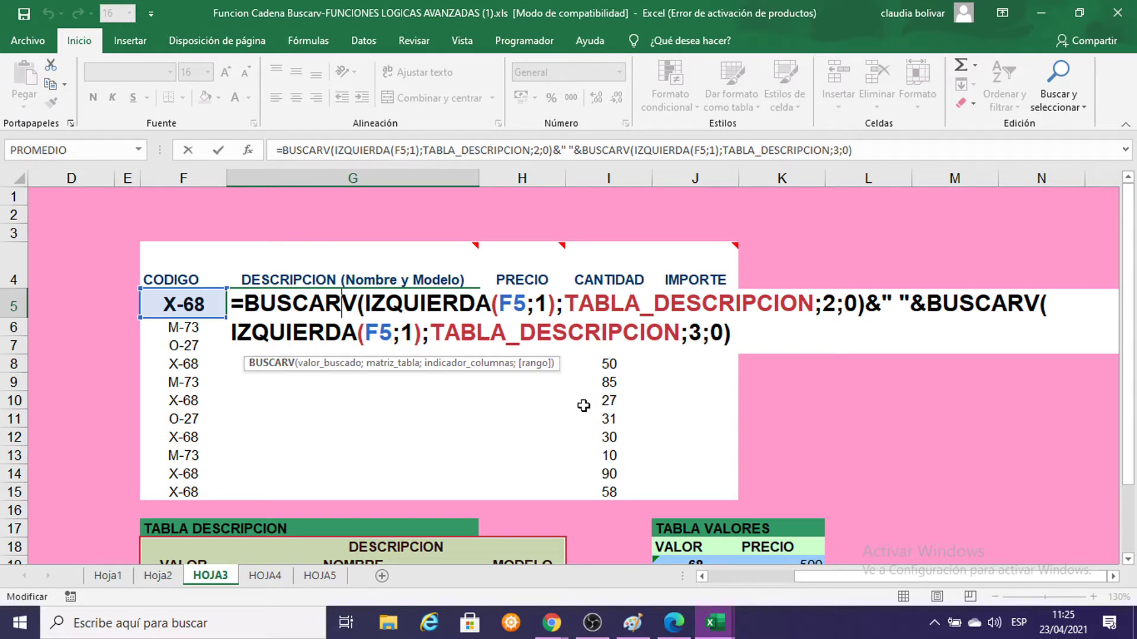
key("Return")
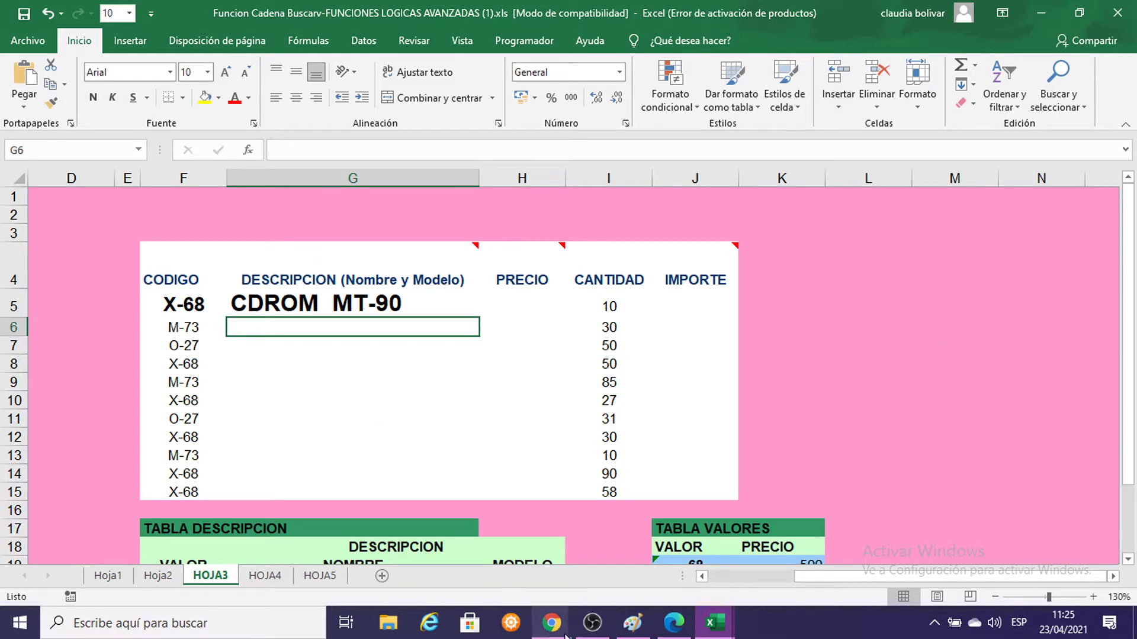
Step: Switch to the Google Meet call in Chrome, stop presenting the screen, and mute the microphone
left_click(551, 622)
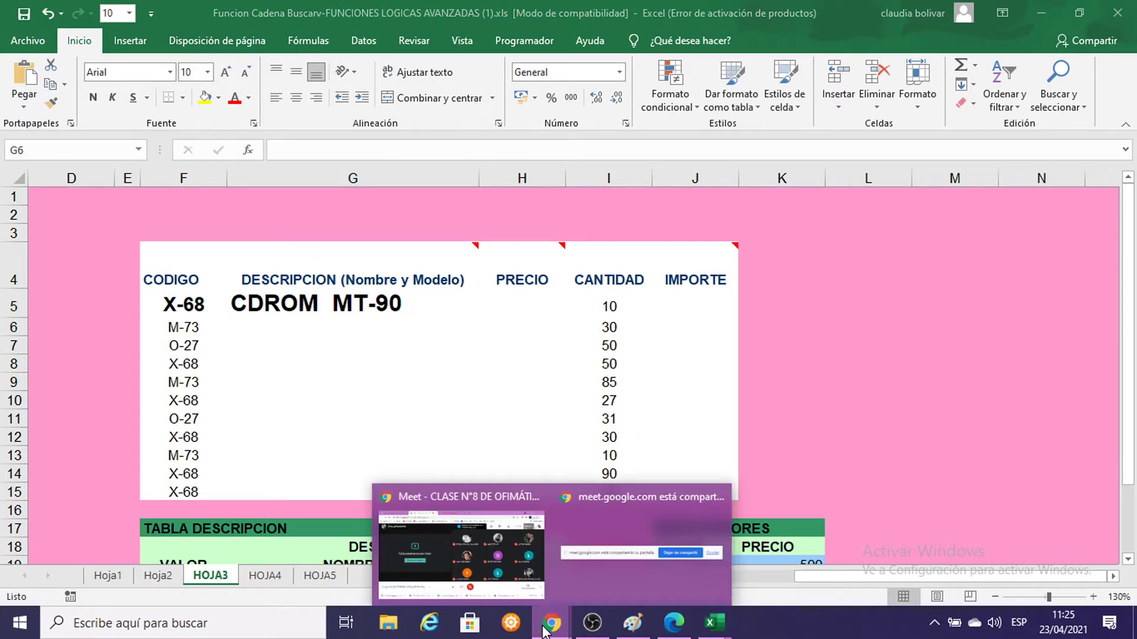
left_click(414, 500)
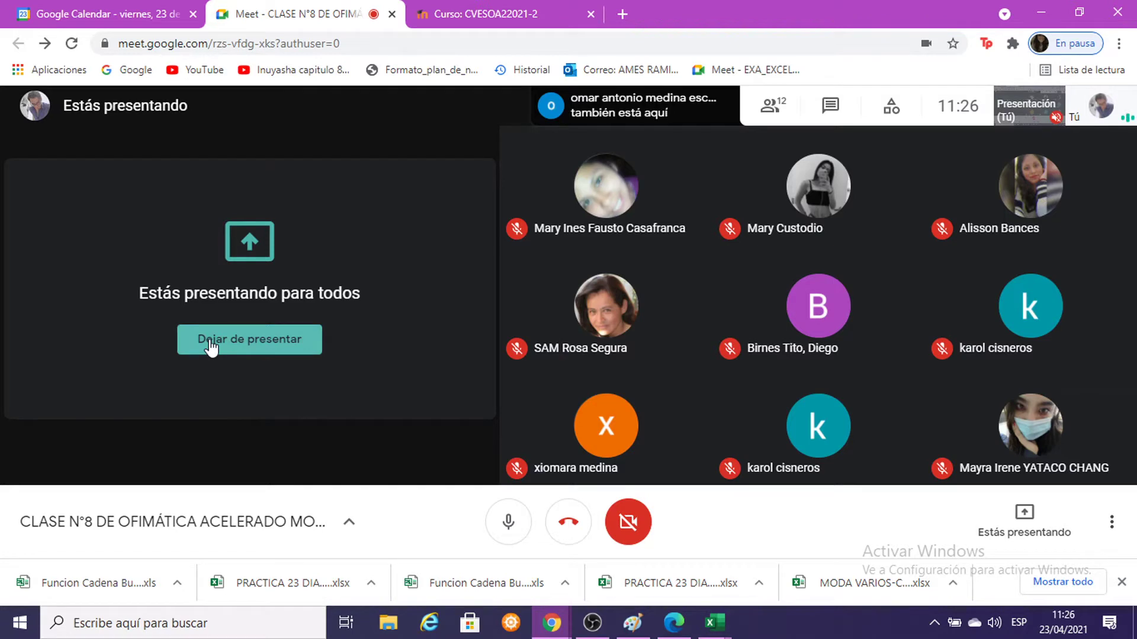
left_click(211, 348)
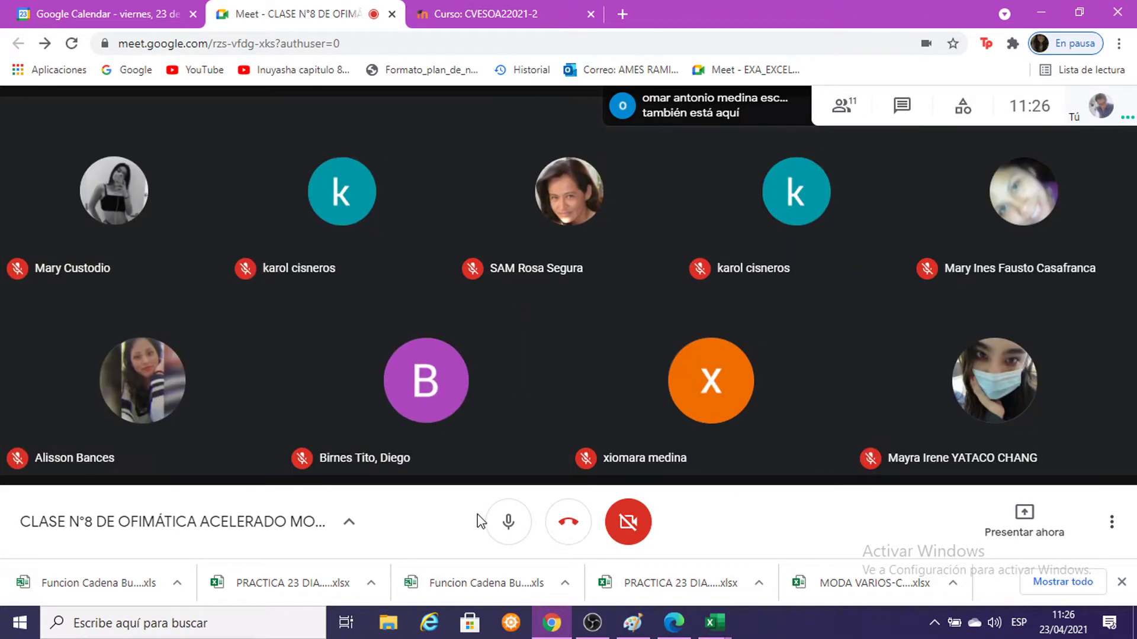
left_click(487, 520)
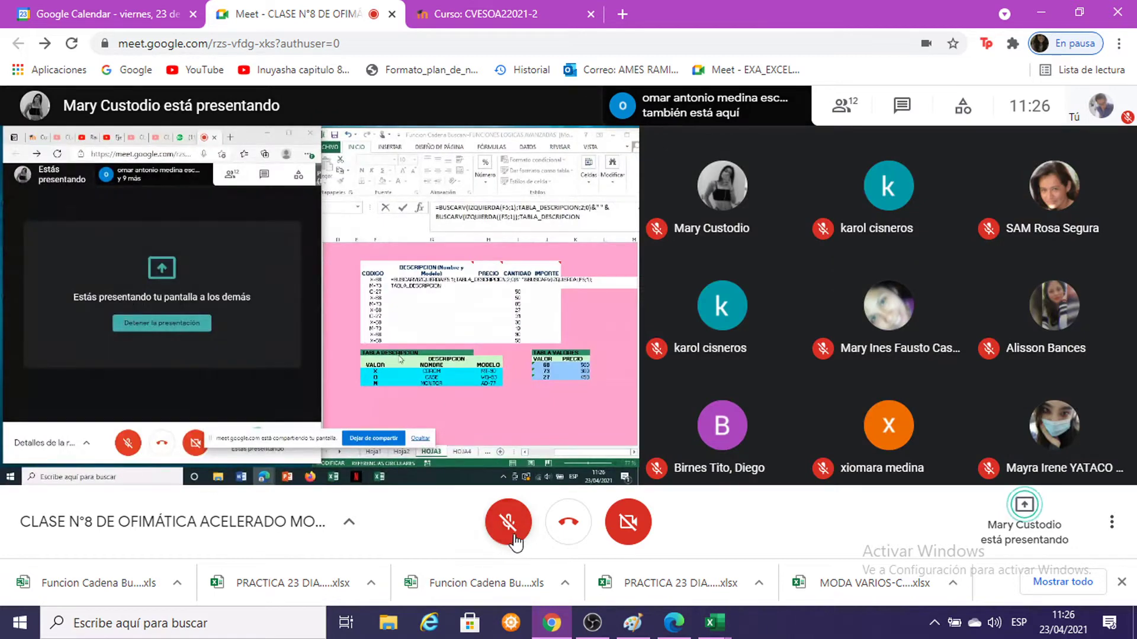
Step: Unmute the microphone and present the entire screen in the Meet call, hiding the sharing notice
left_click(507, 524)
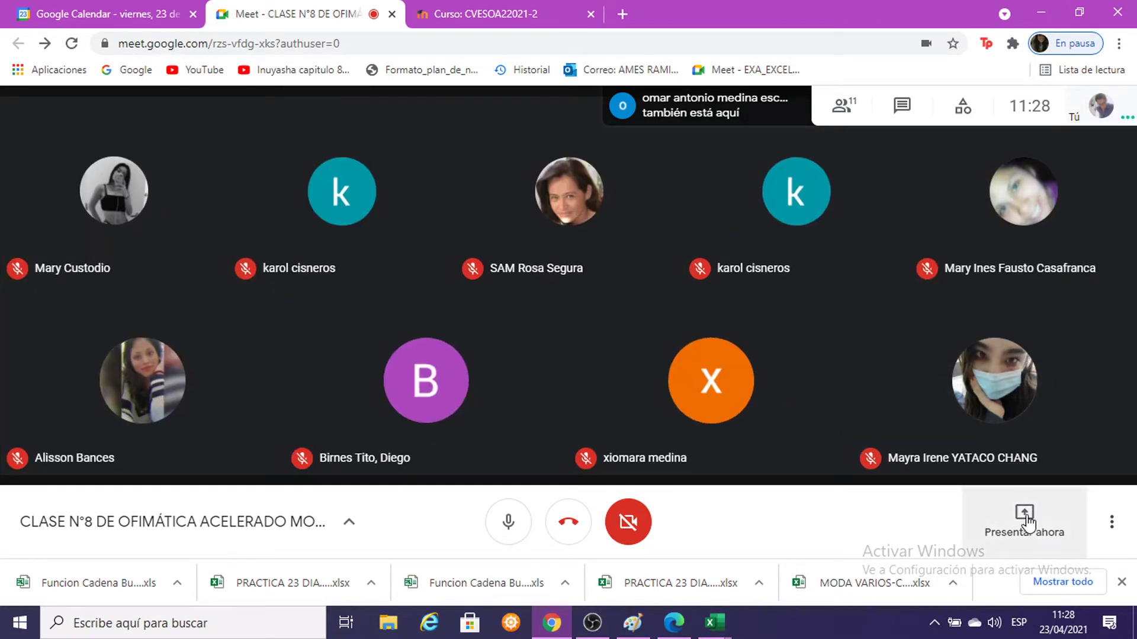
left_click(1020, 532)
left_click(1020, 384)
right_click(1020, 384)
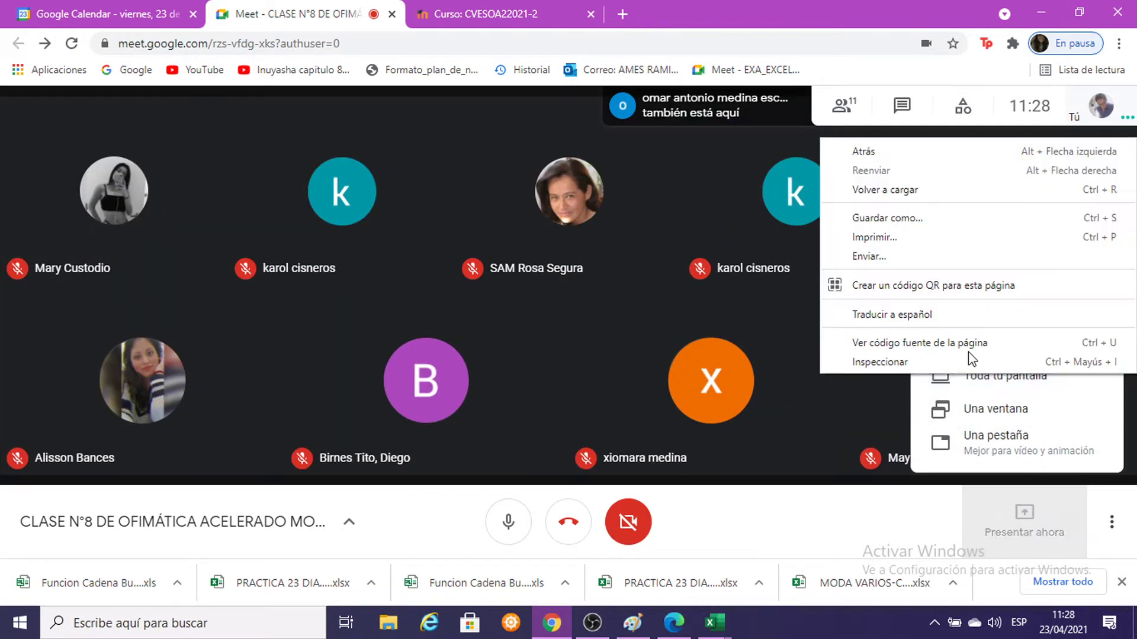
left_click(480, 234)
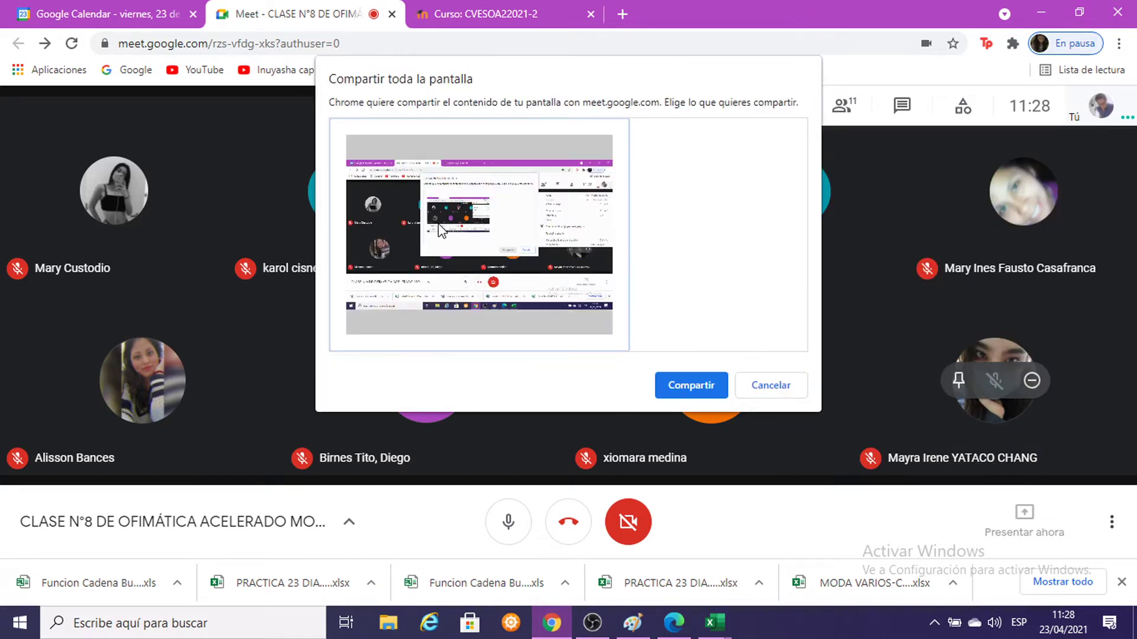
left_click(691, 386)
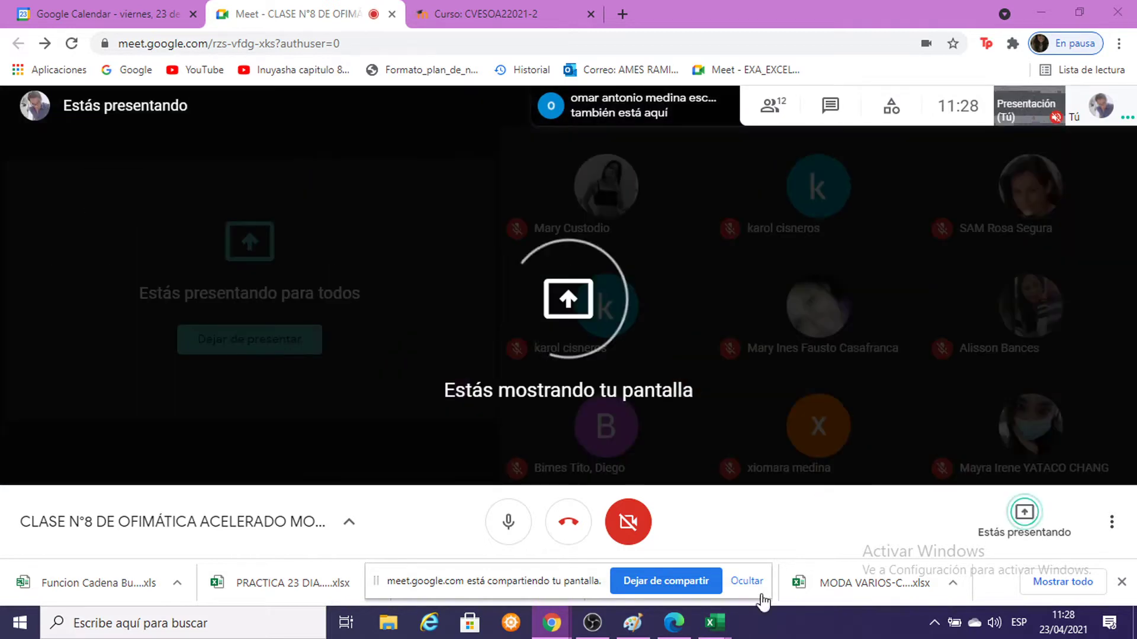
left_click(747, 581)
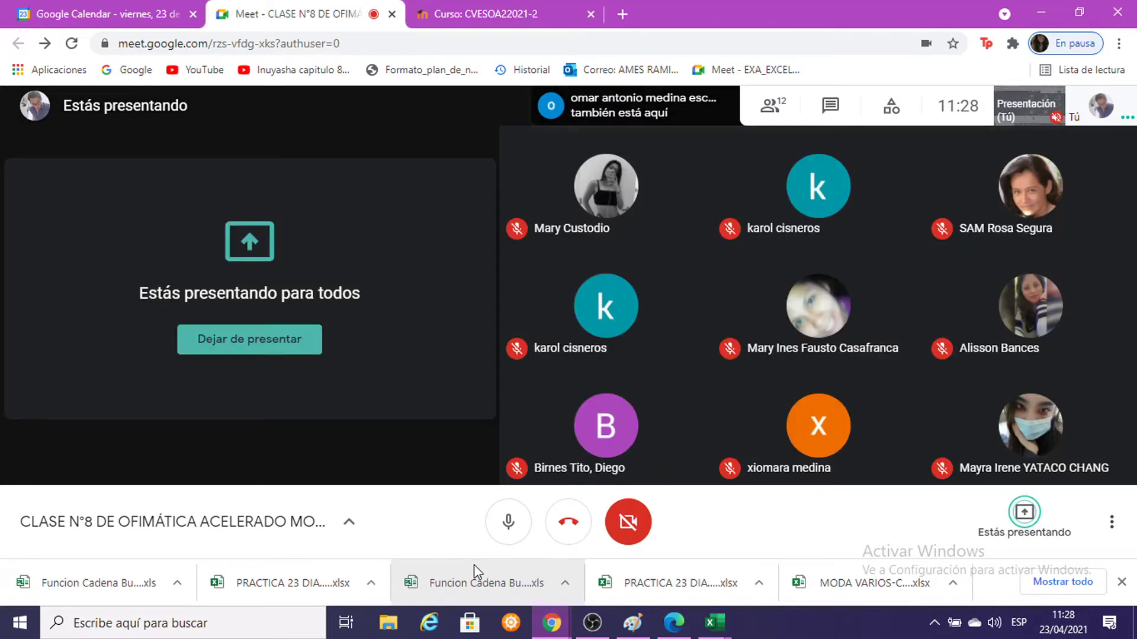
Step: Mute the microphone in the call and unmute it again
left_click(506, 524)
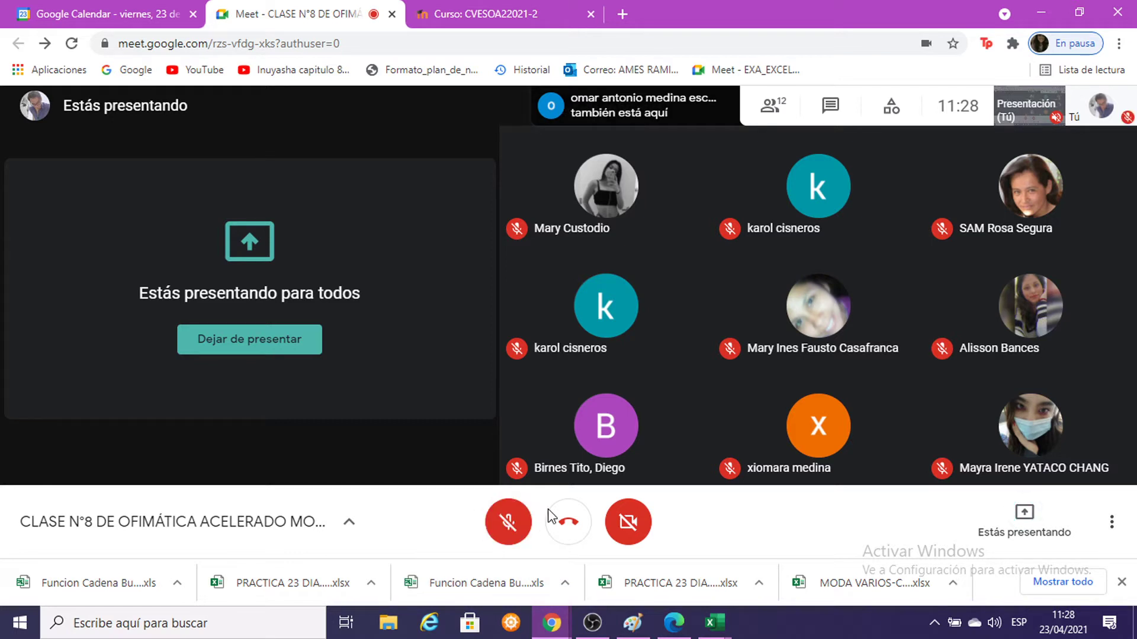
left_click(507, 523)
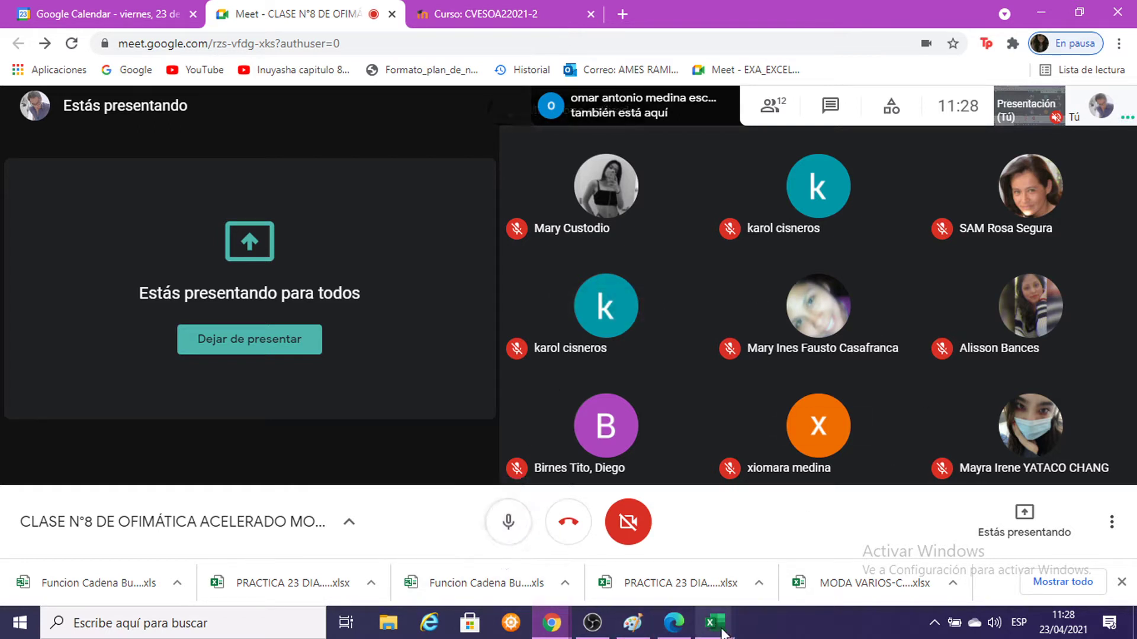
Step: Switch back to the Excel workbook and fill the description formula from G5 down to G15
mouse_move(715, 622)
left_click(837, 559)
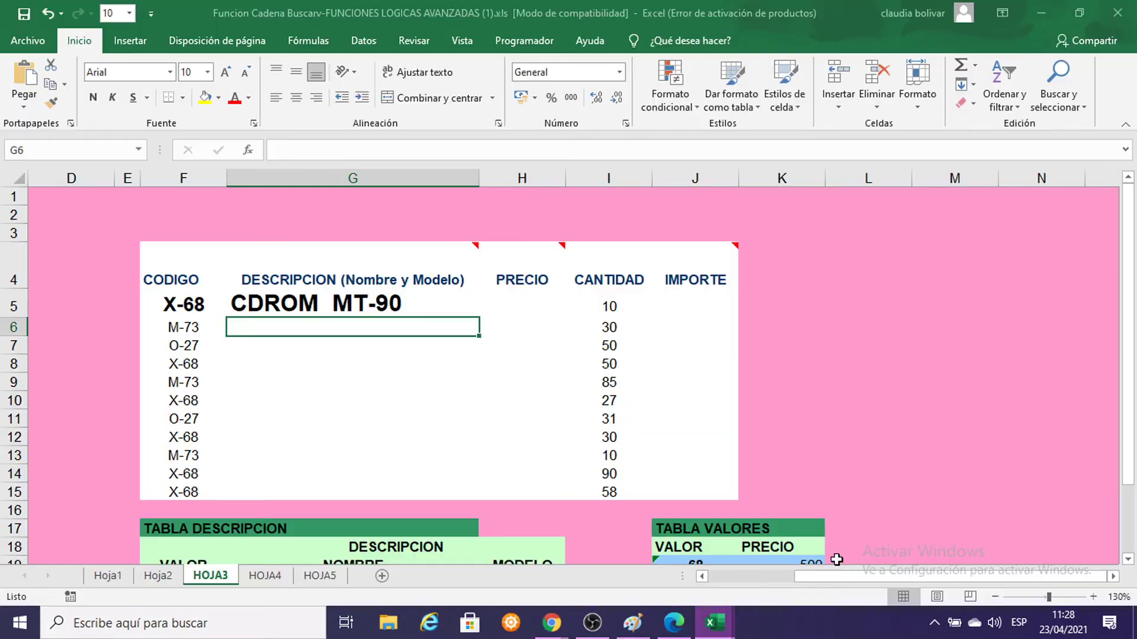
left_click(438, 301)
left_click_drag(480, 318, 492, 496)
Step: Set the font size of the filled descriptions in G5:G15 to 11
mouse_move(551, 635)
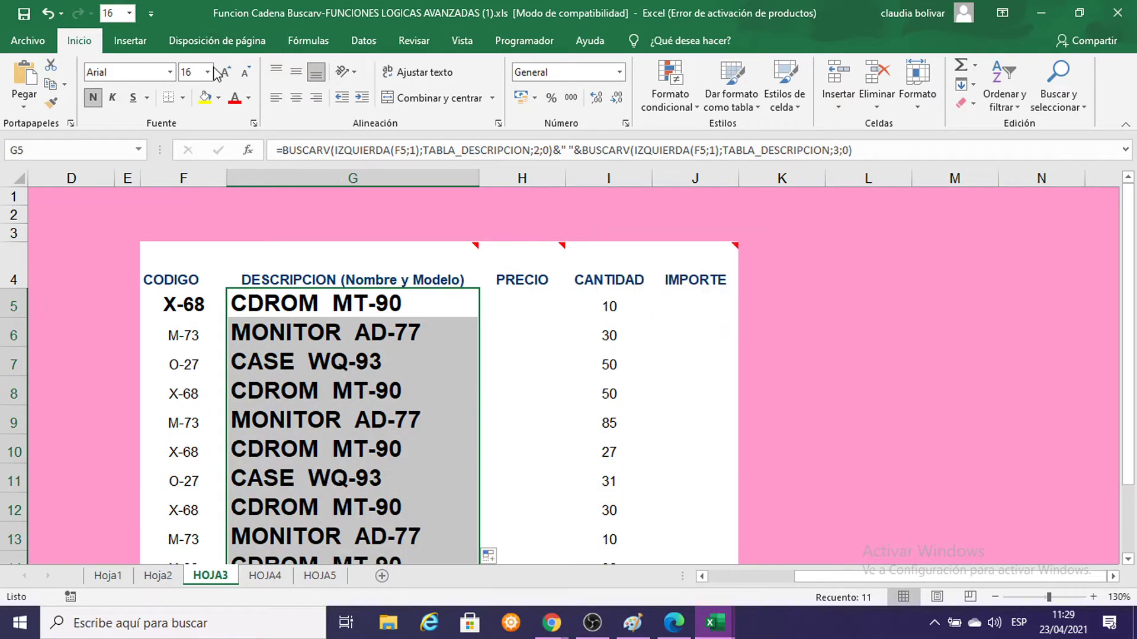
left_click(195, 72)
type("11")
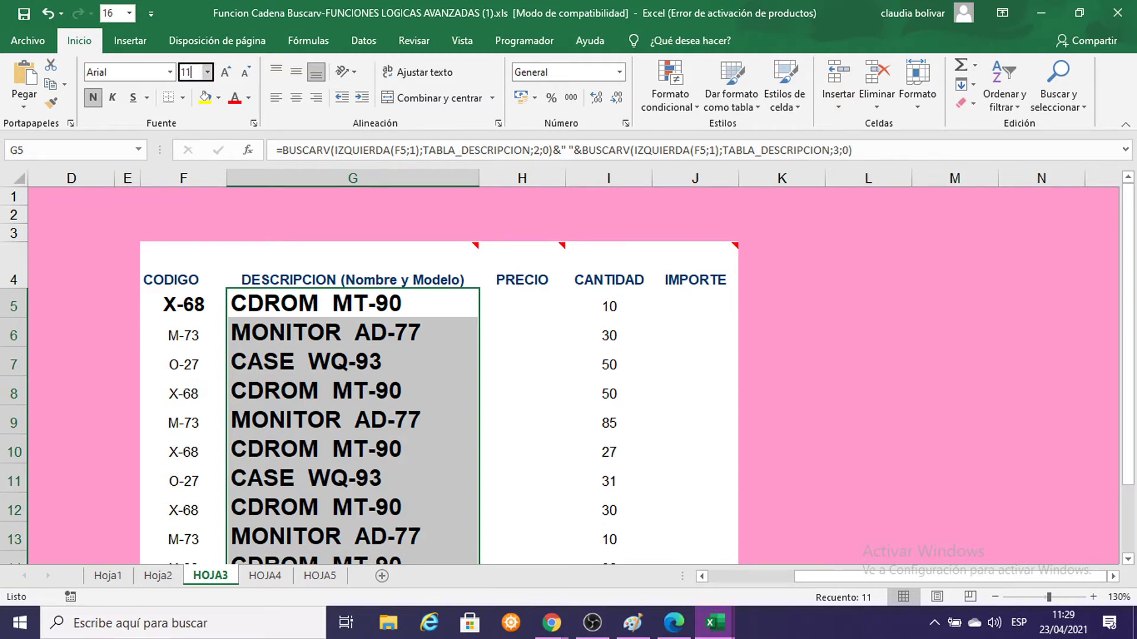
key("Return")
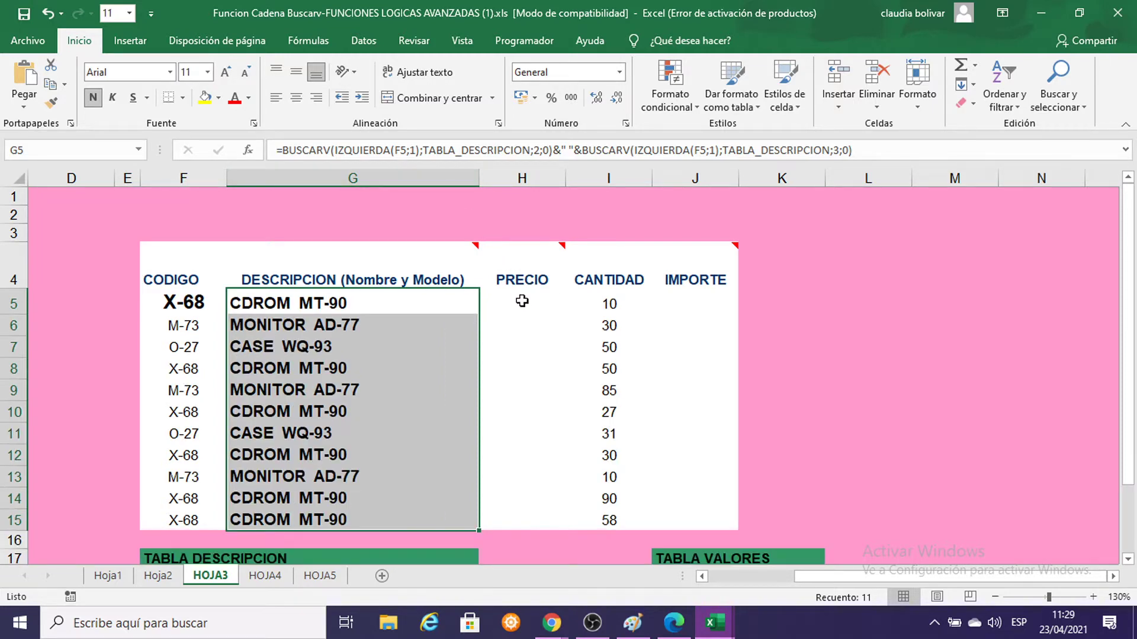
Step: Read the comment on the PRECIO header and examine the prices listed in TABLA VALORES
mouse_move(529, 271)
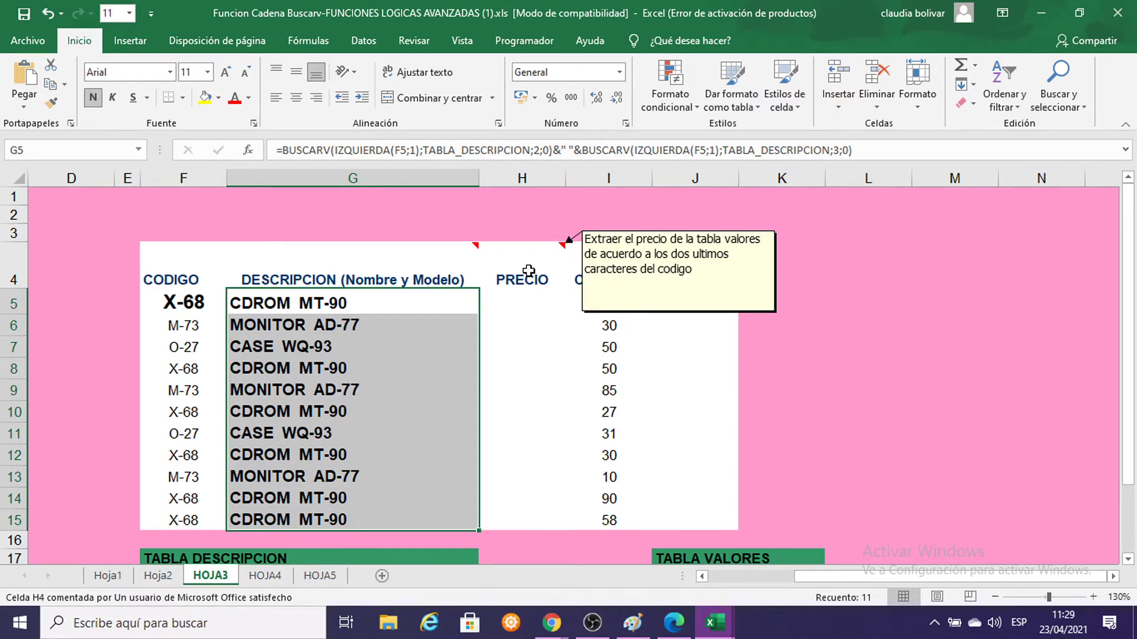
scroll(530, 275, "down", 2)
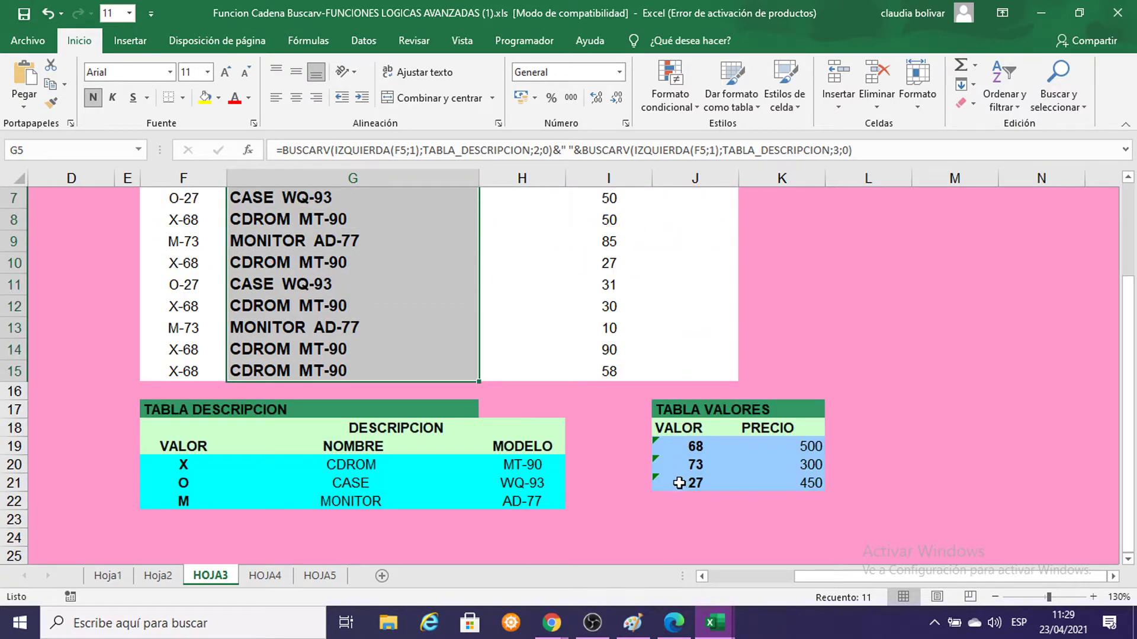
left_click(785, 448)
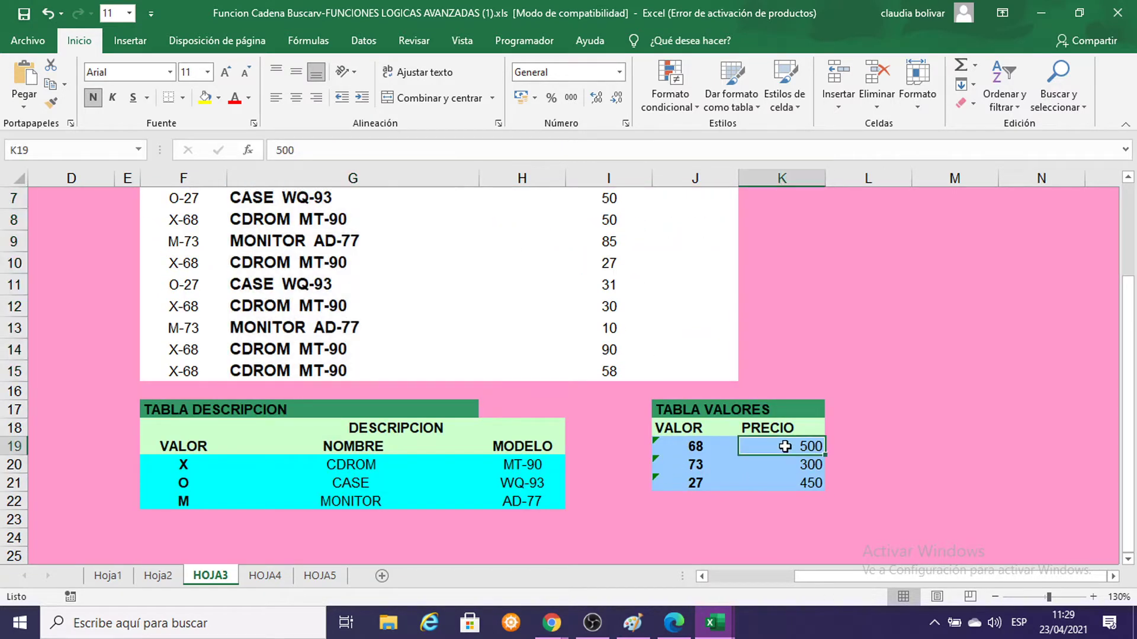
left_click(781, 466)
left_click(780, 483)
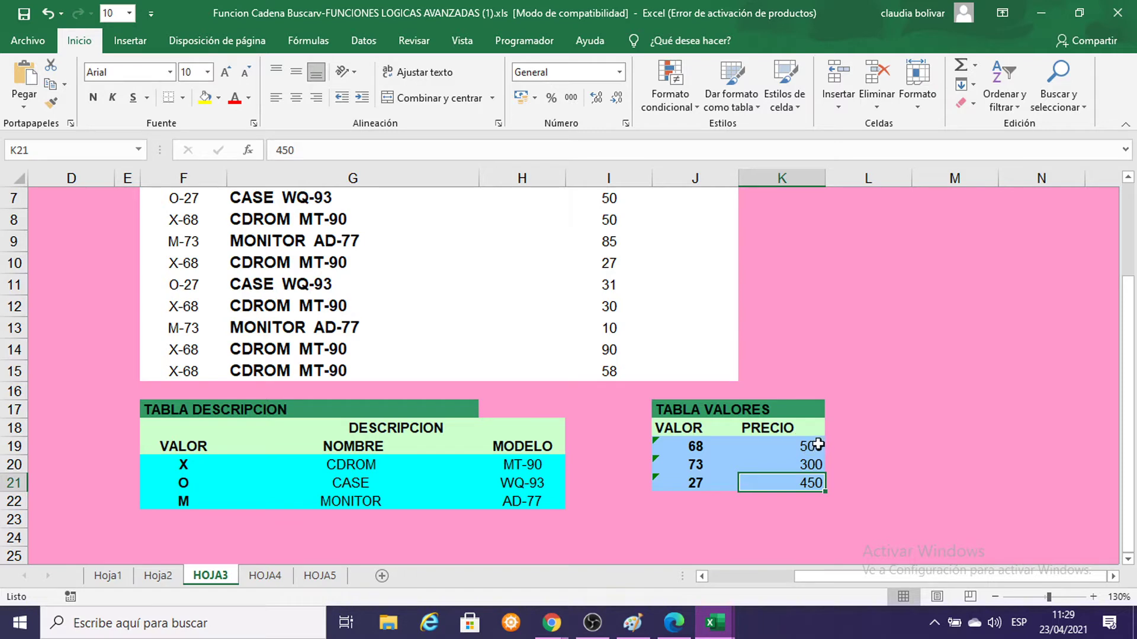
scroll(814, 443, "up", 2)
scroll(816, 443, "down", 3)
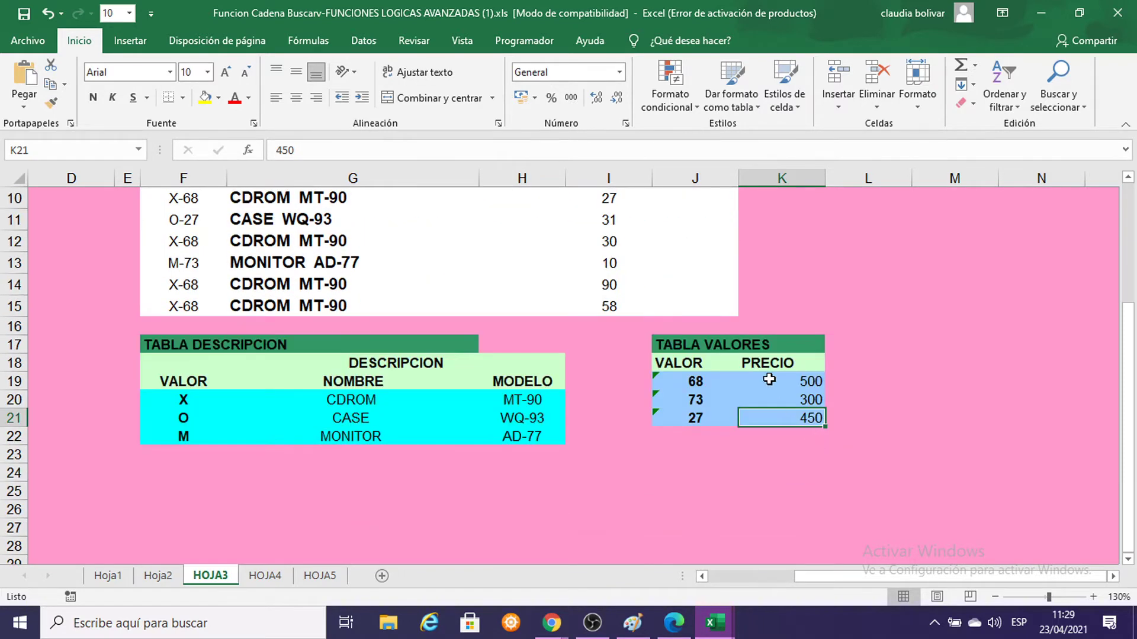
Step: Format the TABLA VALORES prices in K19:K21 as accounting with the S/ Español (Perú) currency symbol
left_click(771, 380)
left_click_drag(771, 379, 767, 417)
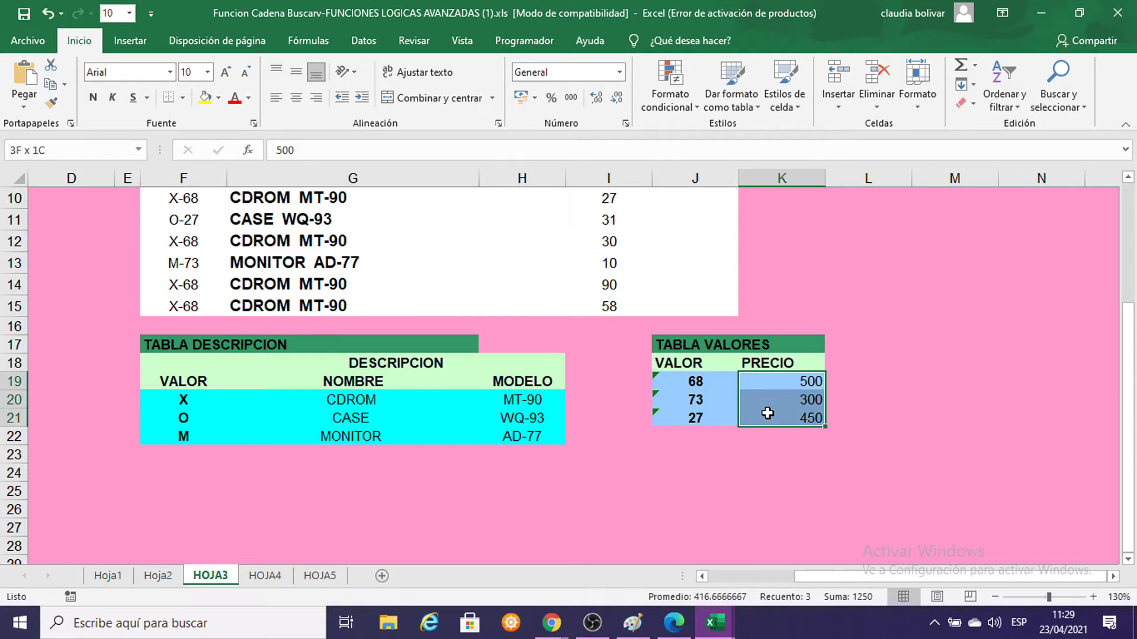
left_click(536, 101)
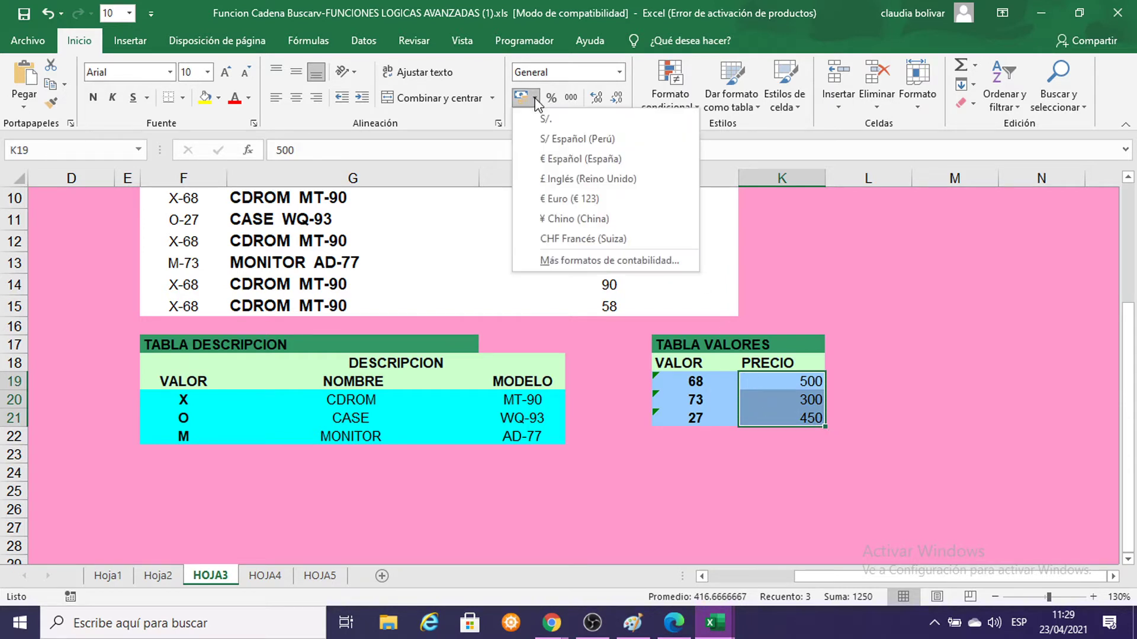
left_click(559, 140)
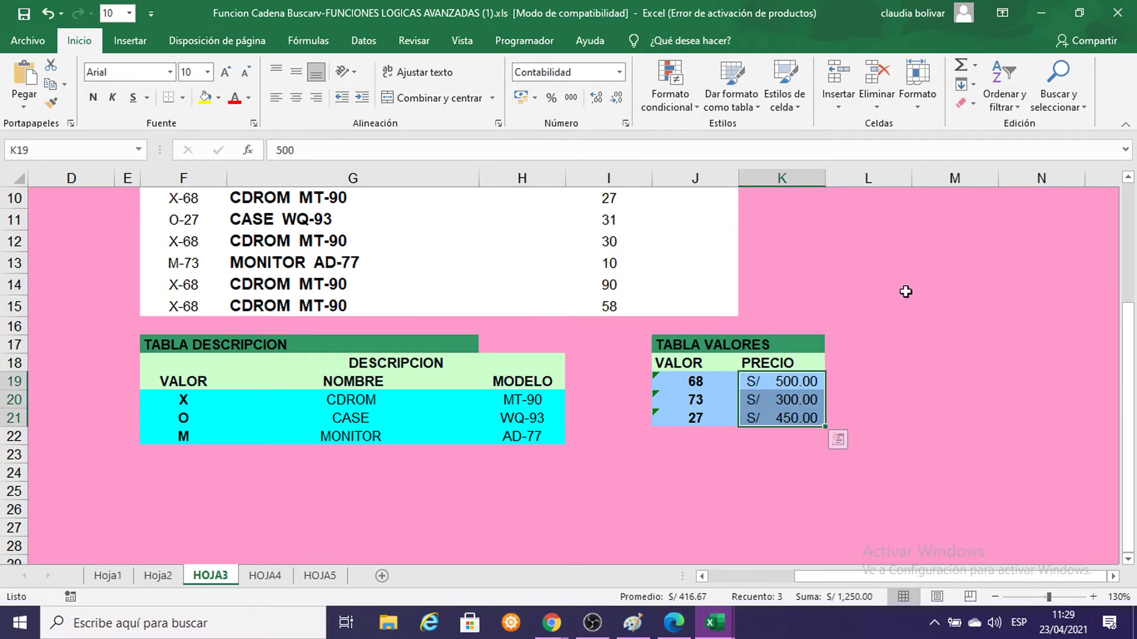
left_click(868, 308)
scroll(662, 289, "up", 3)
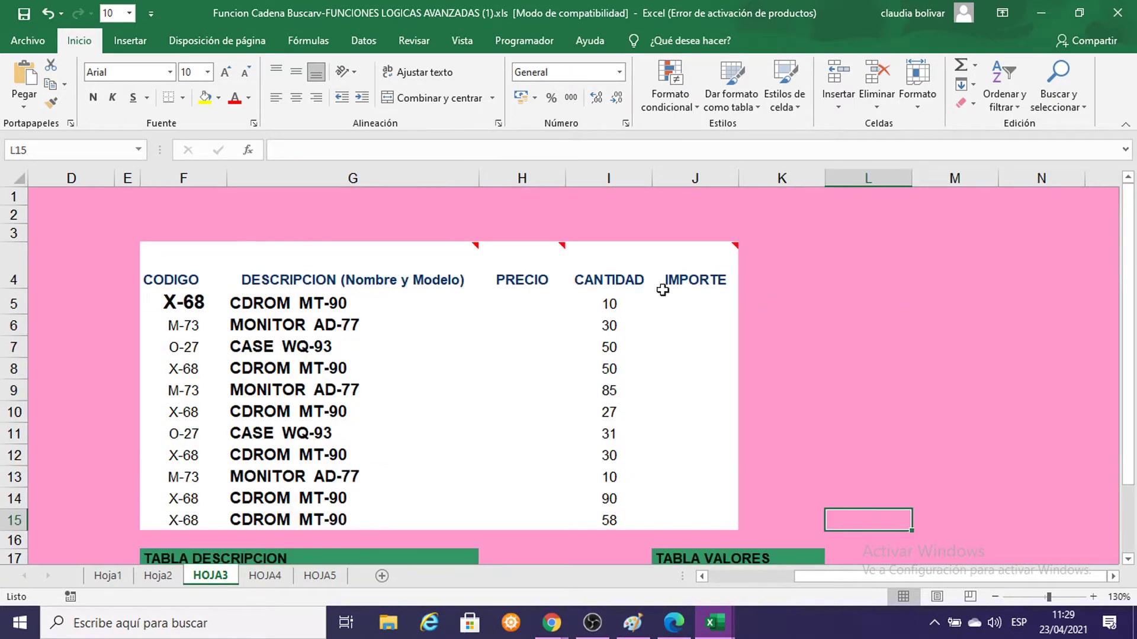
left_click(524, 298)
scroll(852, 341, "down", 2)
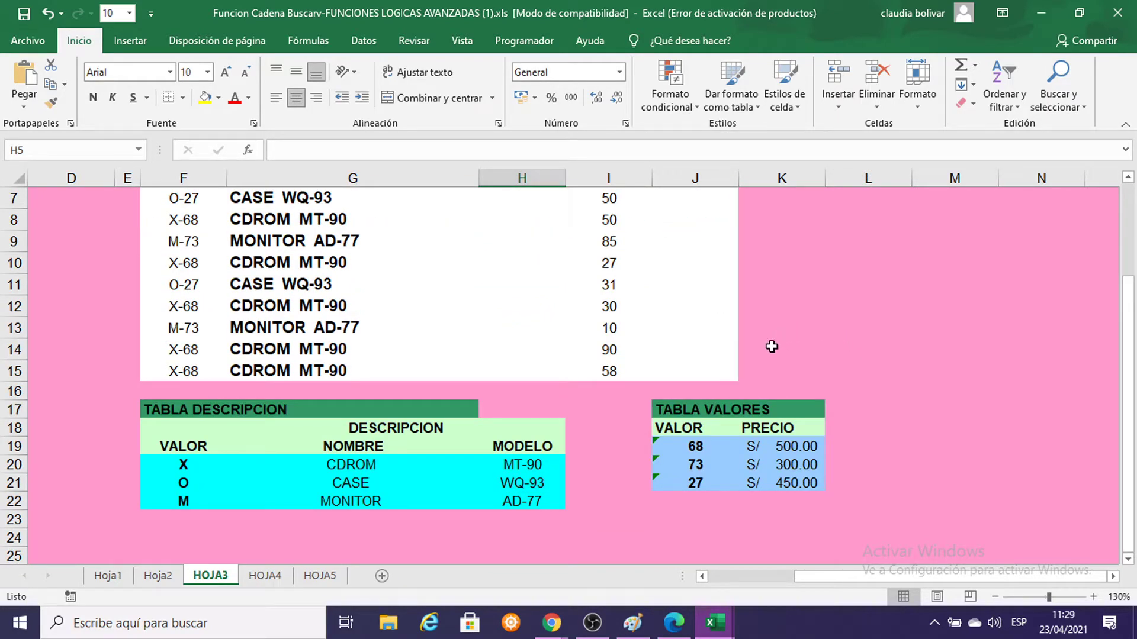
scroll(776, 344, "up", 2)
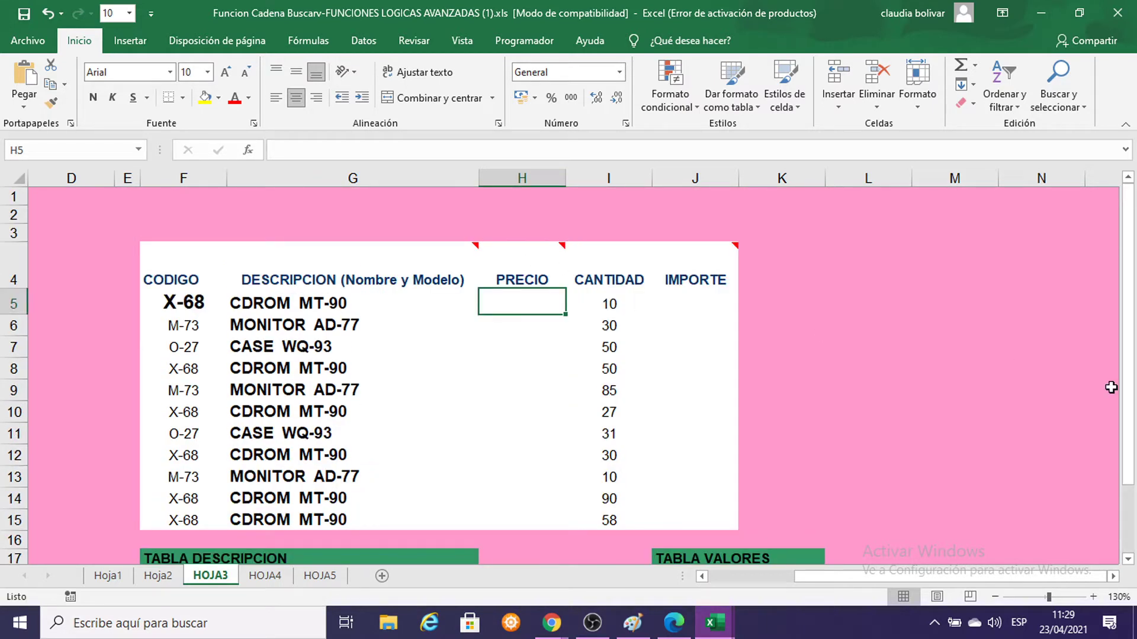
type("=BUSCA")
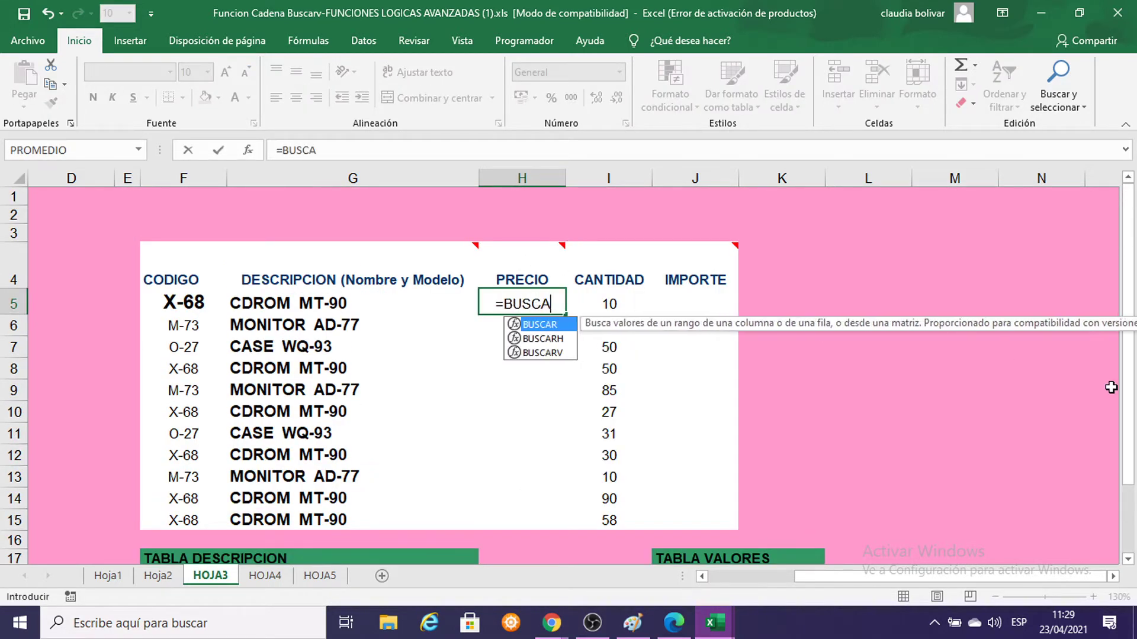
type("RV(")
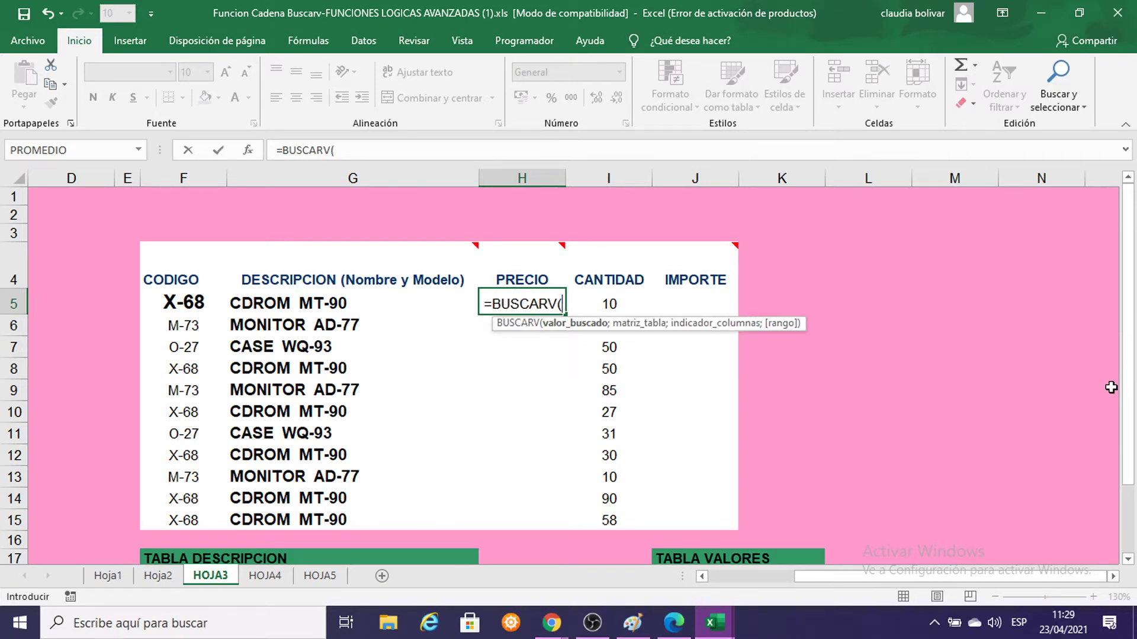
key("BackSpace")
key("BackSpace")
key("BackSpace")
key("BackSpace")
key("BackSpace")
key("BackSpace")
key("BackSpace")
key("BackSpace")
key("Return")
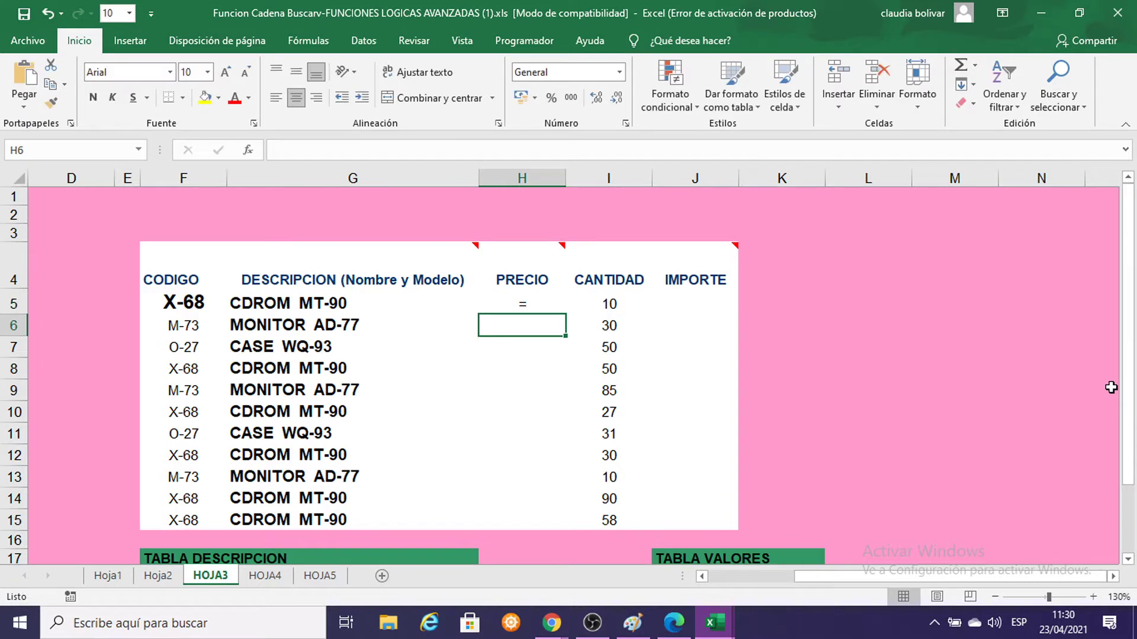
double_click(519, 302)
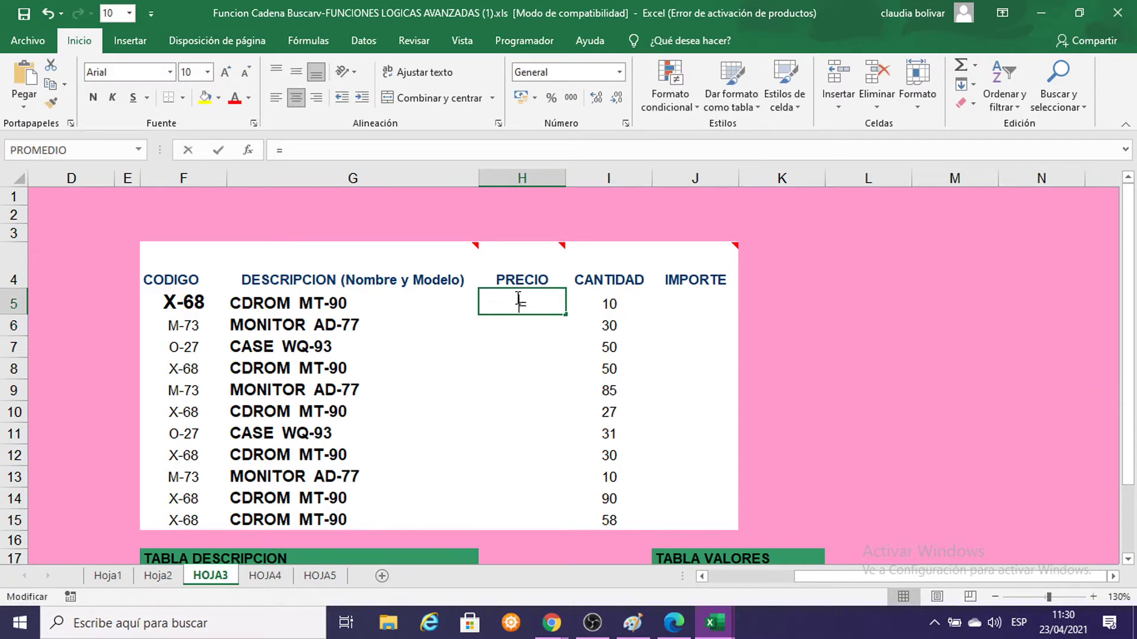
key("Return")
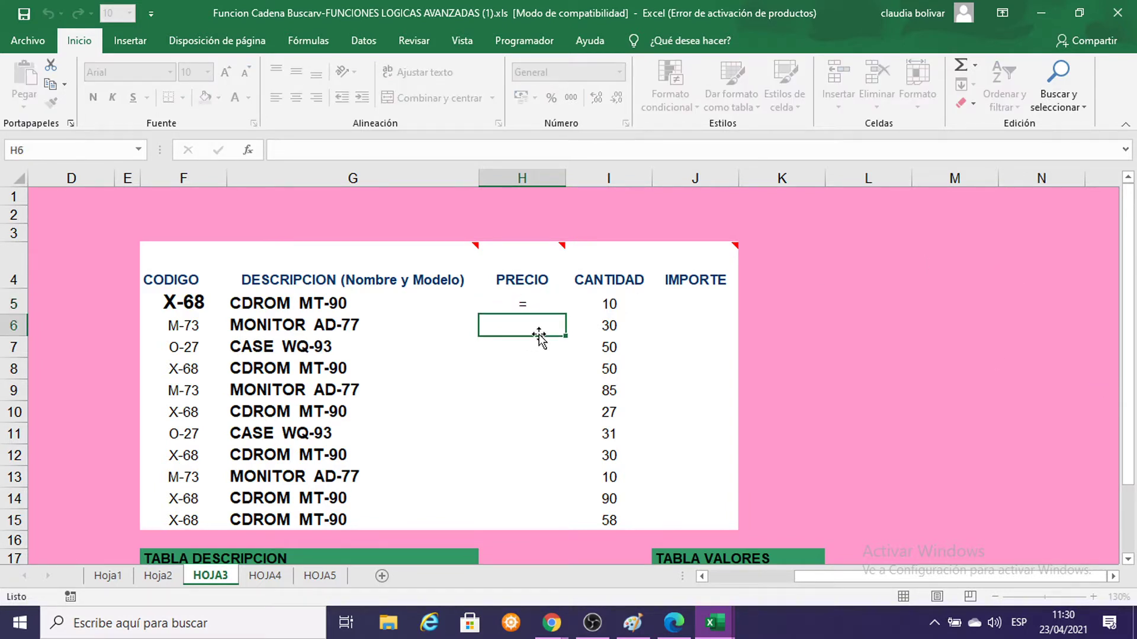
key("Up")
key("BackSpace")
key("Return")
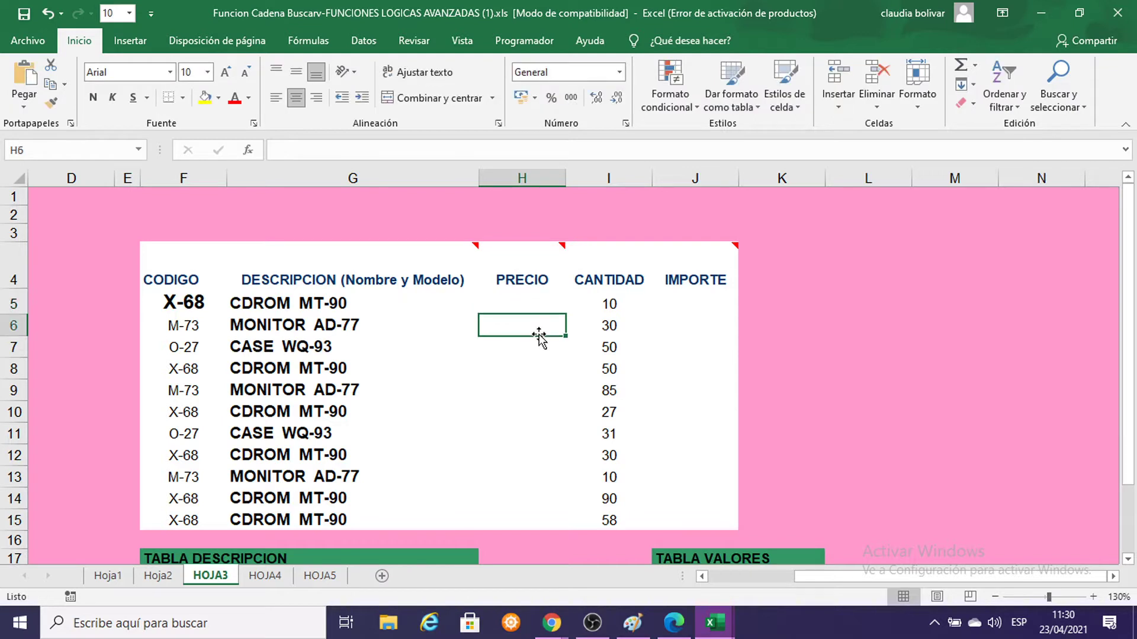
Step: Make the first PRECIO cell, H5, bold with font size 16
key("Up")
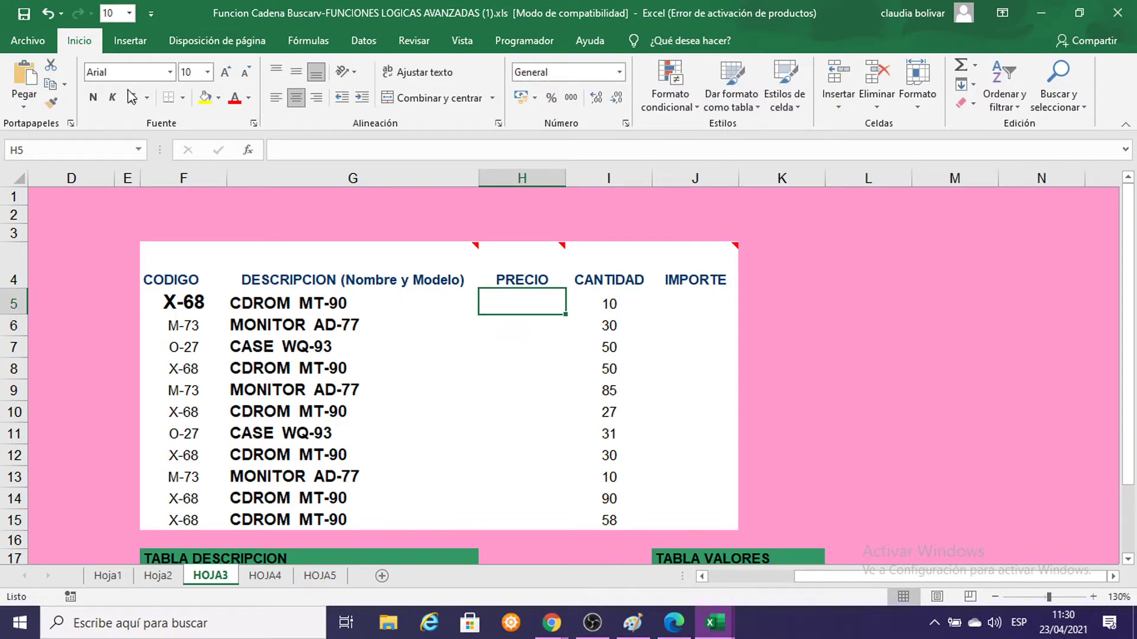
left_click(92, 99)
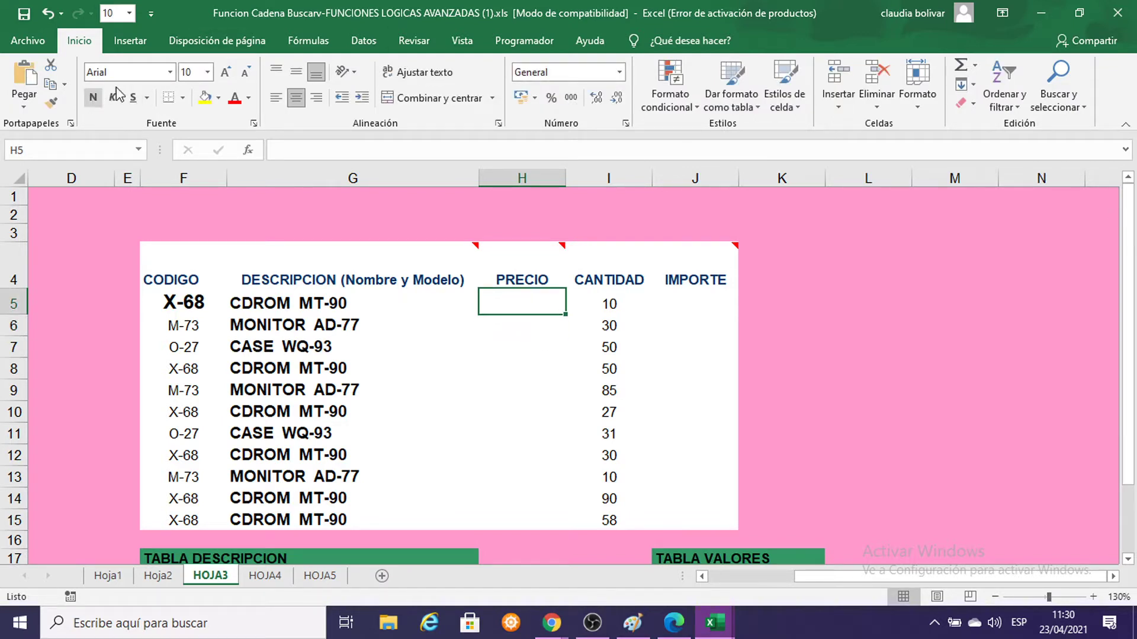
left_click(201, 74)
type("1")
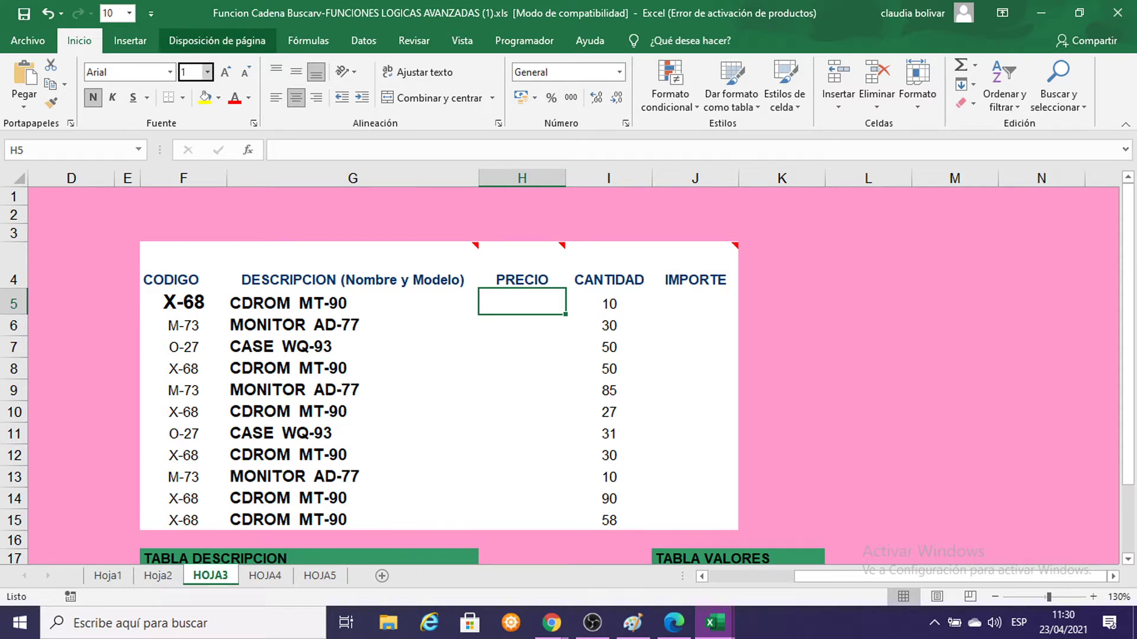
key("Return")
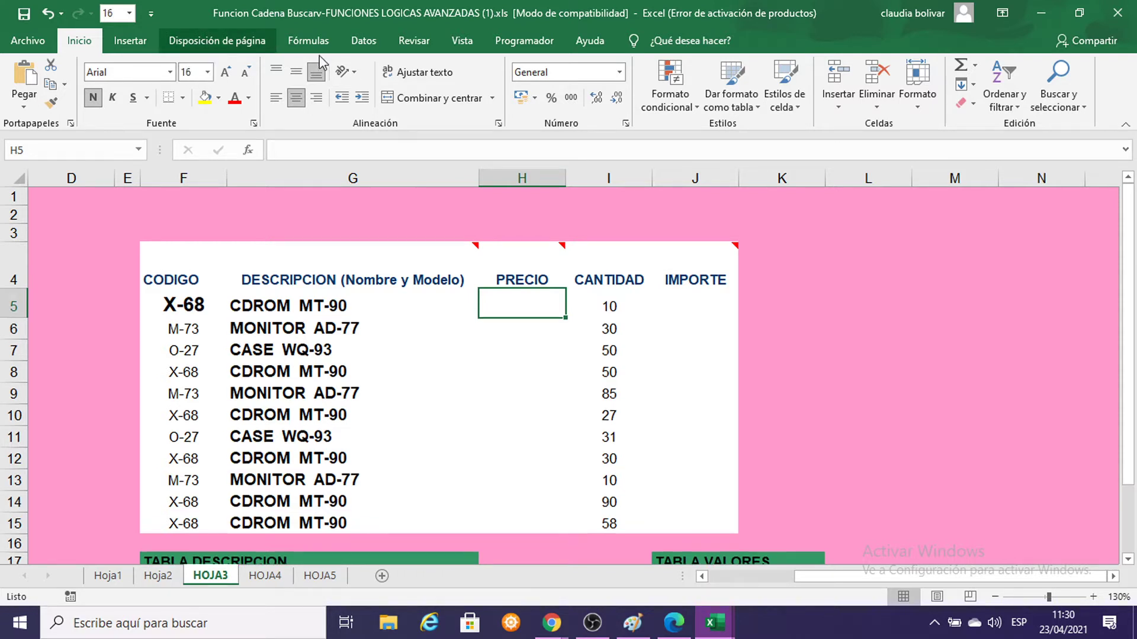
Step: Start a BUSCARV formula in the first PRECIO cell, H5, consulting TABLA VALORES and the PRECIO header comment for the lookup criterion
type("=")
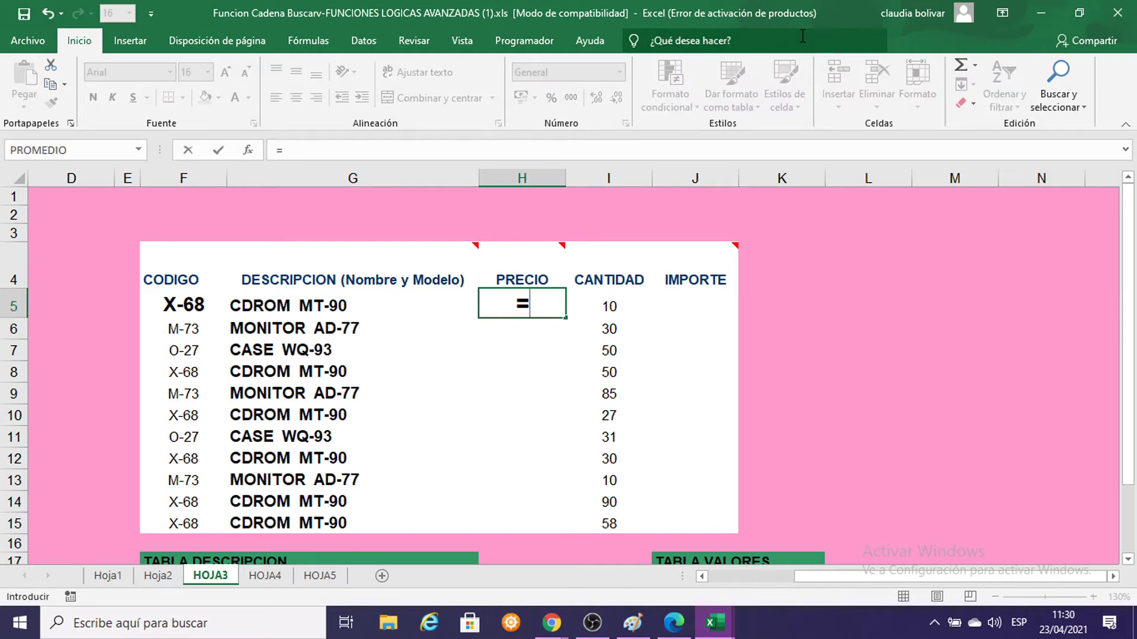
type("BUSCA")
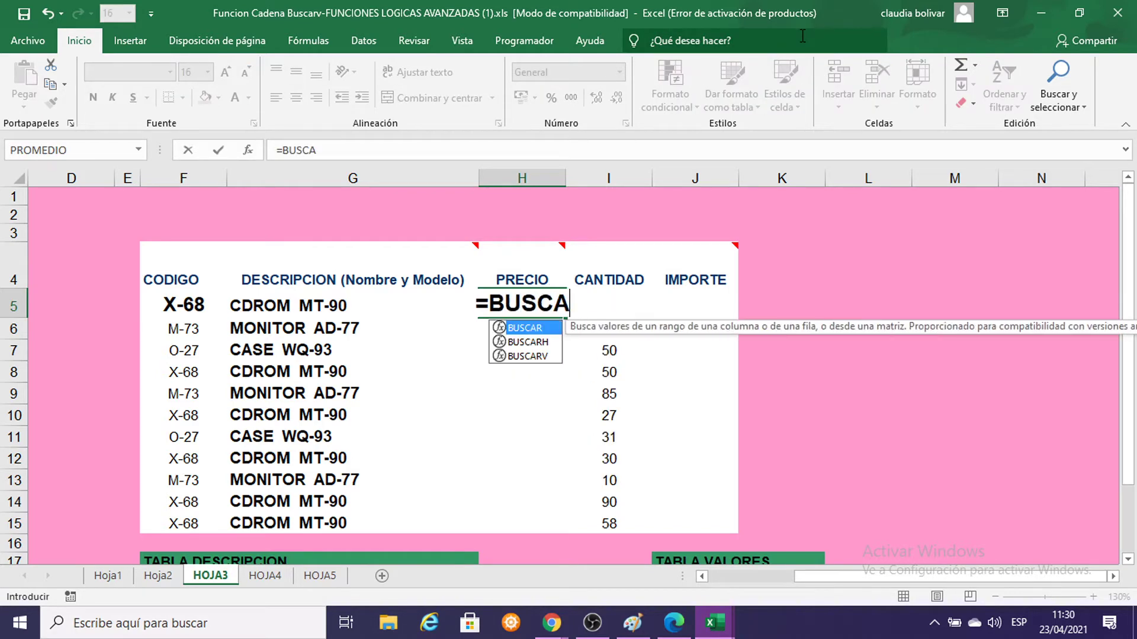
type("RV")
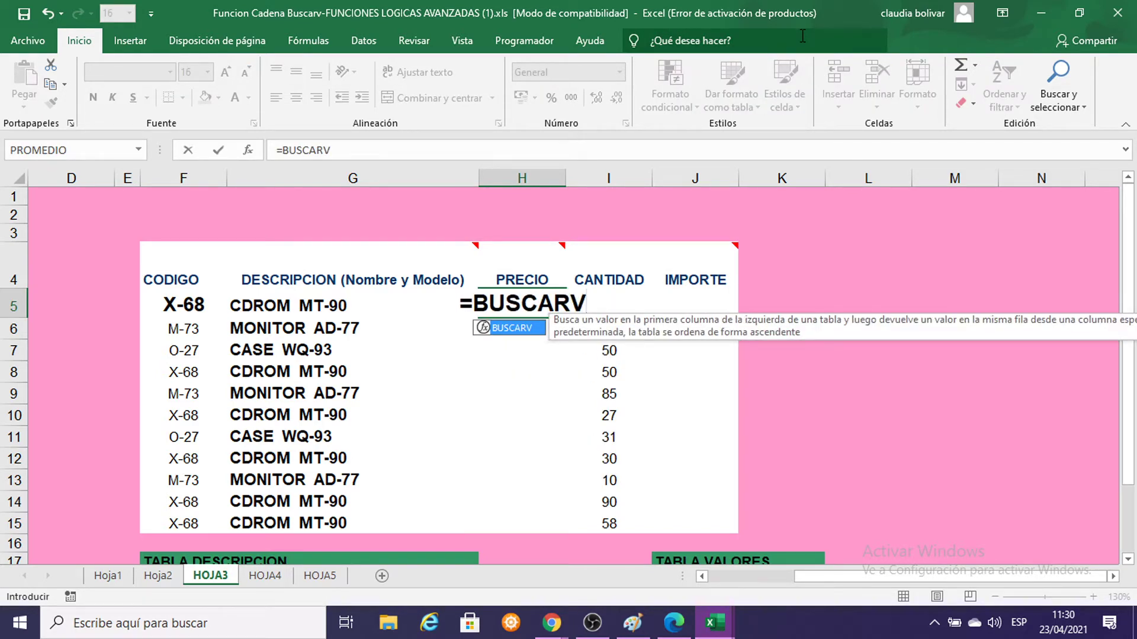
type("(")
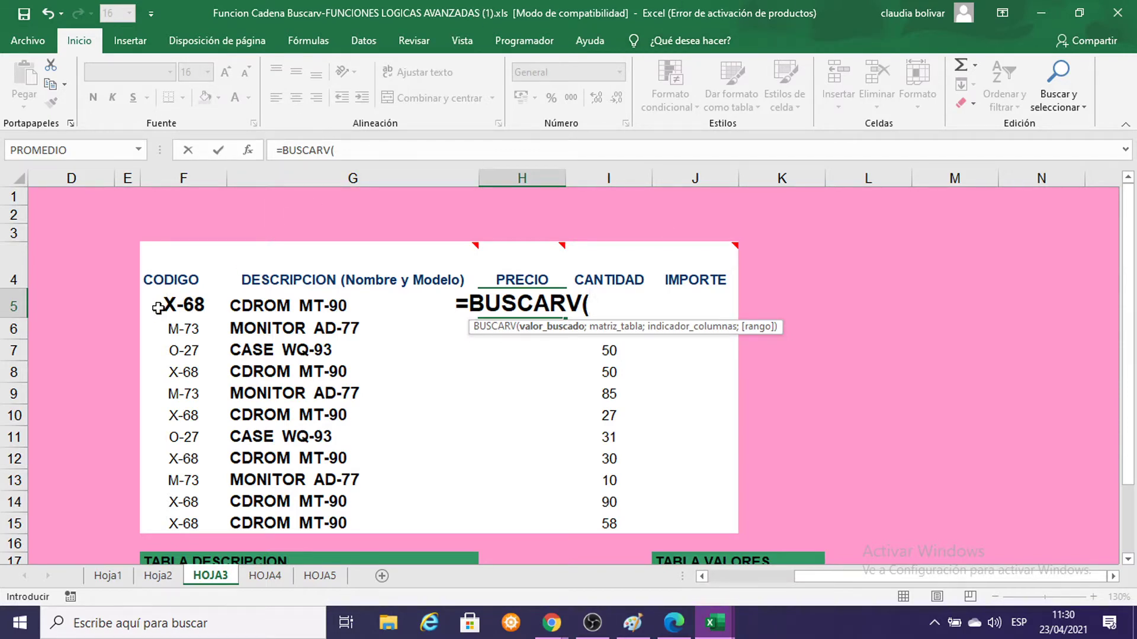
scroll(160, 302, "down", 2)
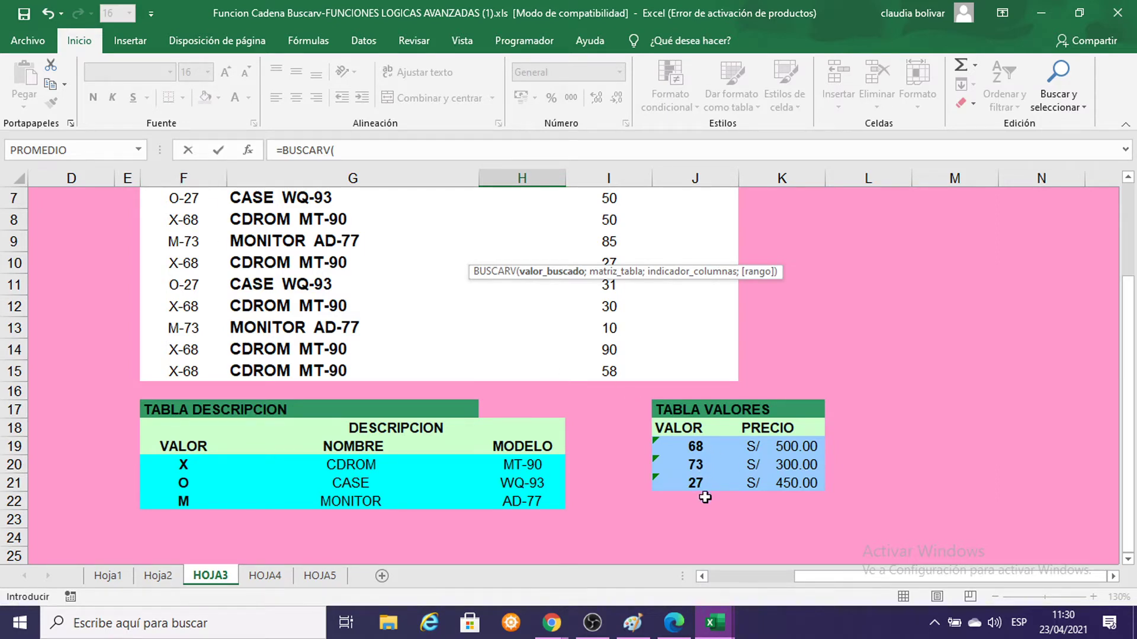
scroll(734, 342, "up", 2)
mouse_move(527, 263)
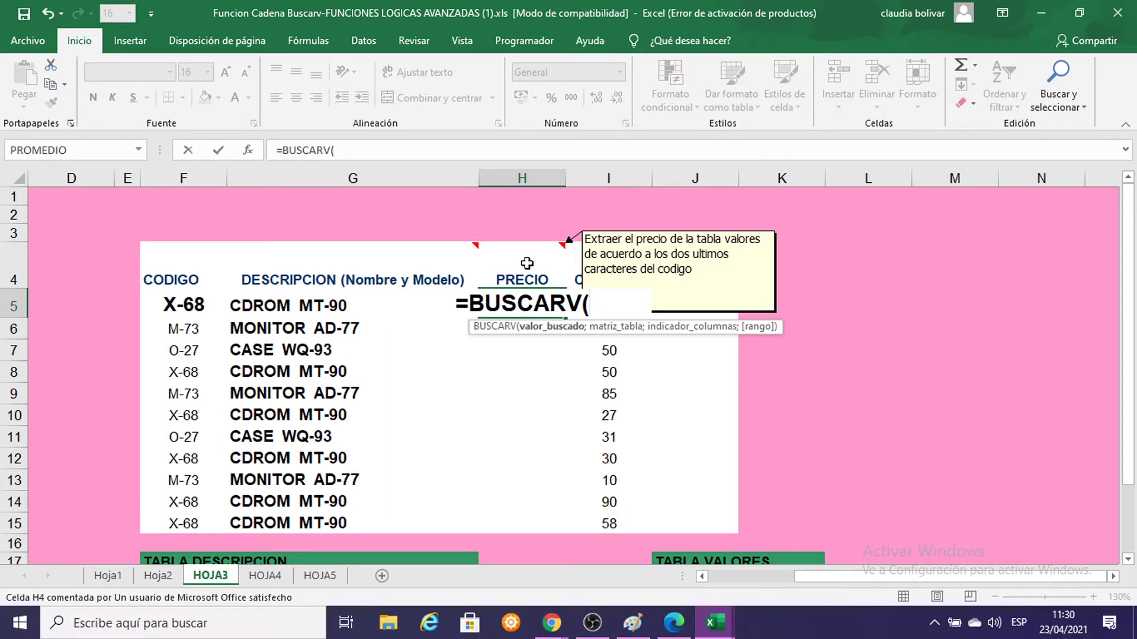
Step: Enter DERECHA(F5;2) as the lookup value of the H5 formula to extract the code's last two characters
type("DERECHA")
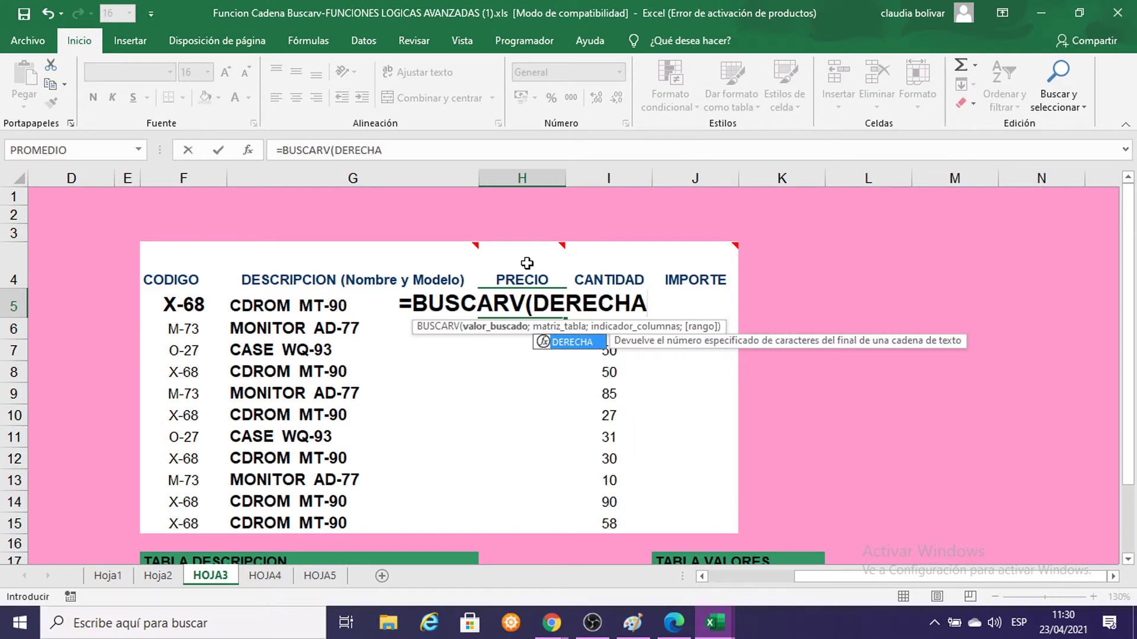
type("(")
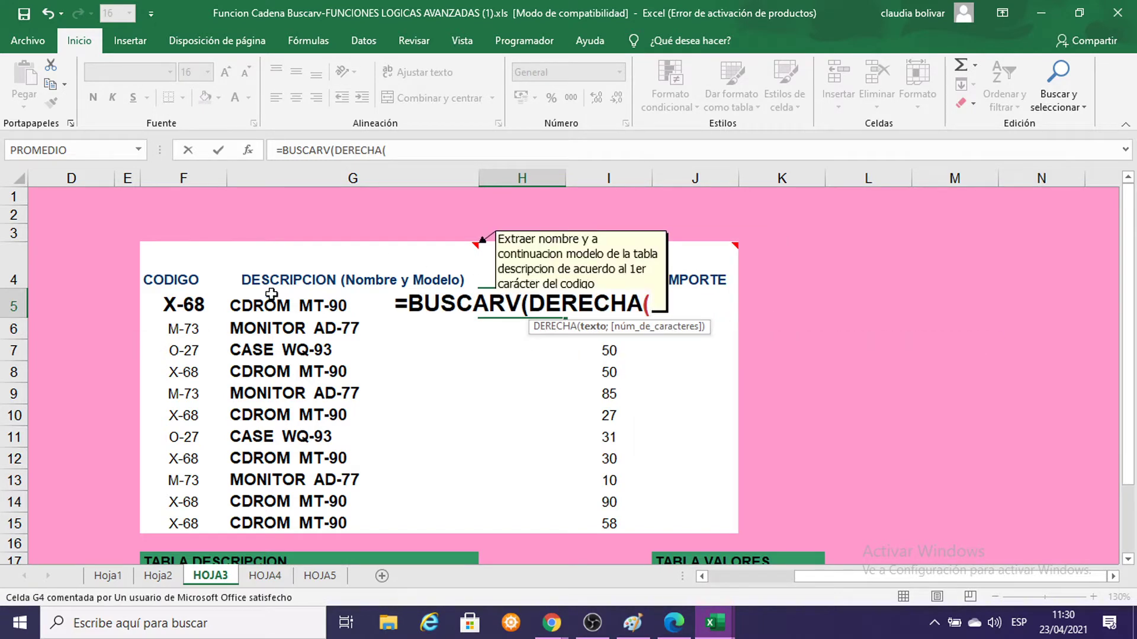
left_click(167, 303)
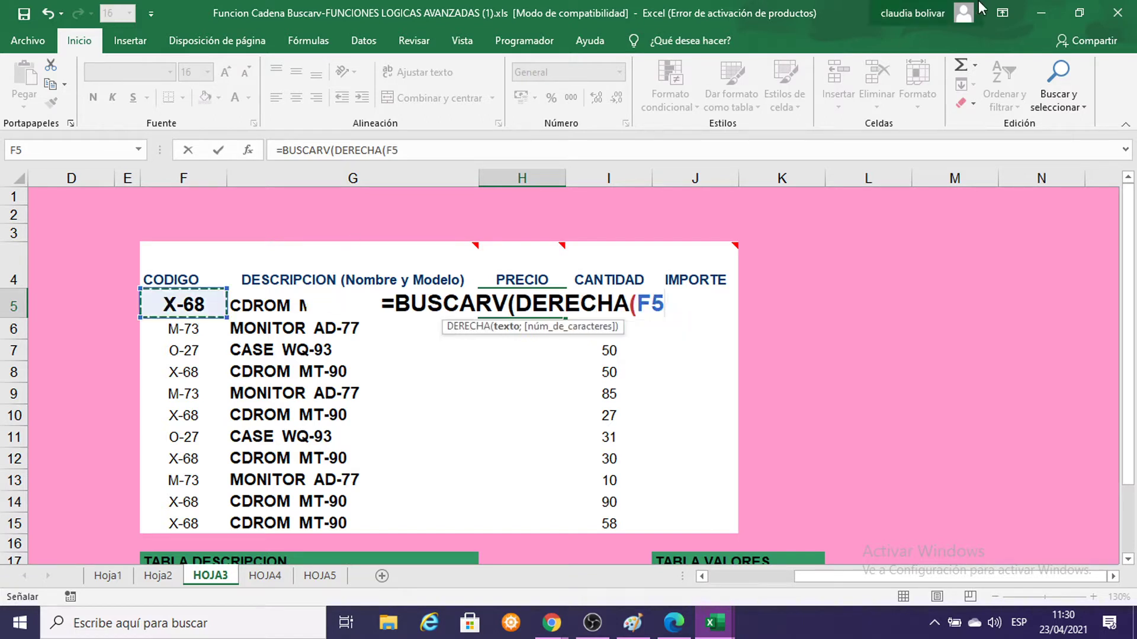
type(";")
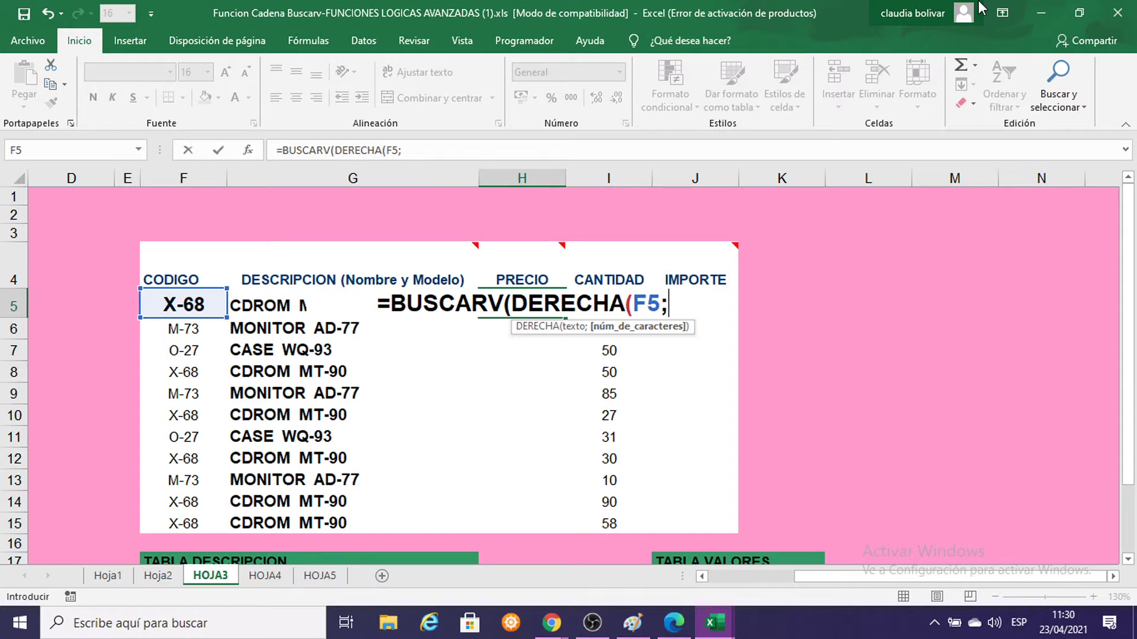
type("2")
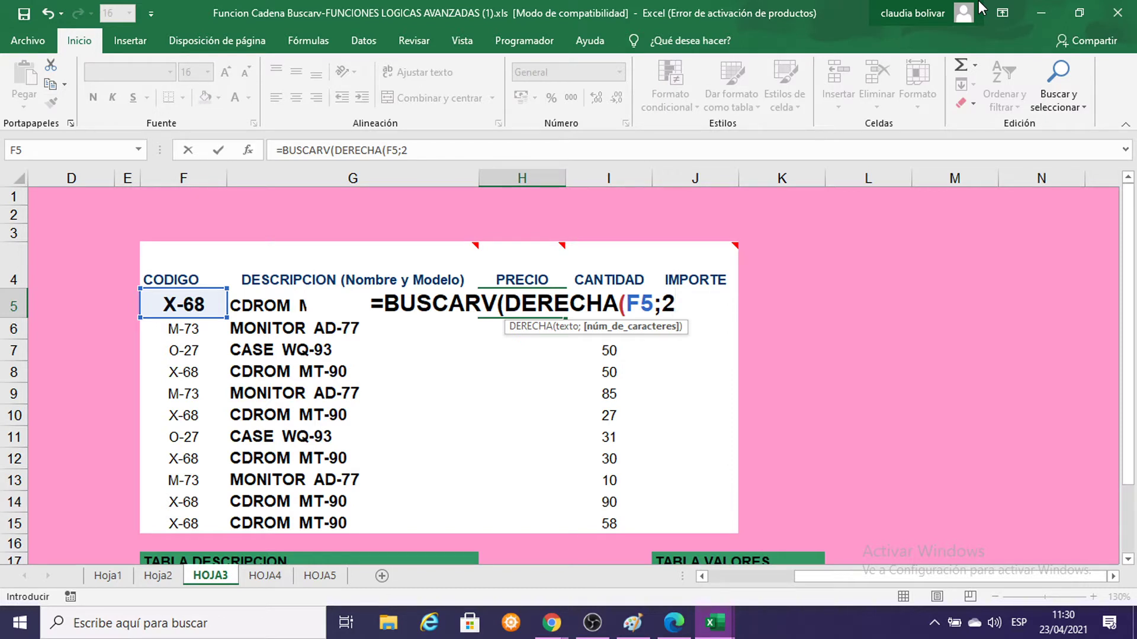
type(")")
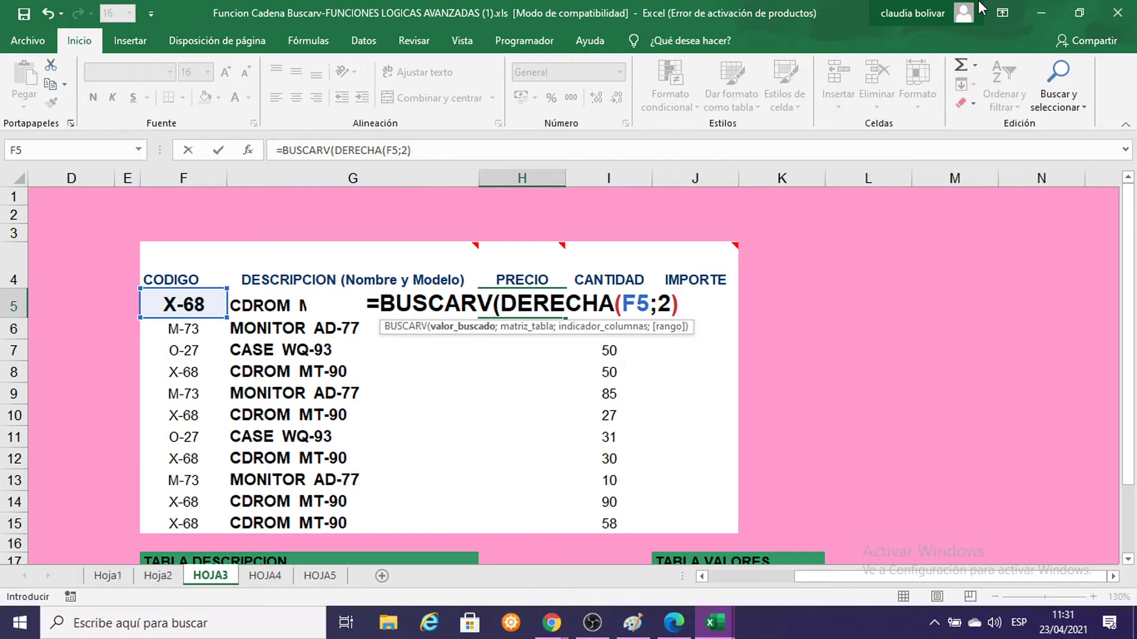
Step: Add the named range VALOR as the table array of the H5 BUSCARV formula
type(";")
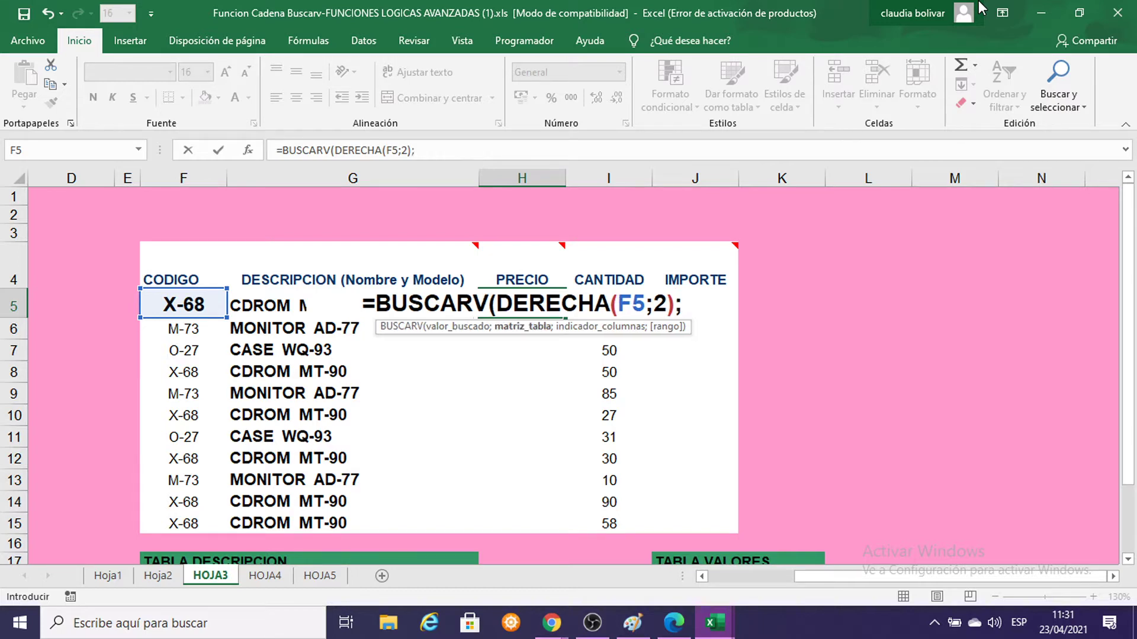
scroll(921, 203, "down", 2)
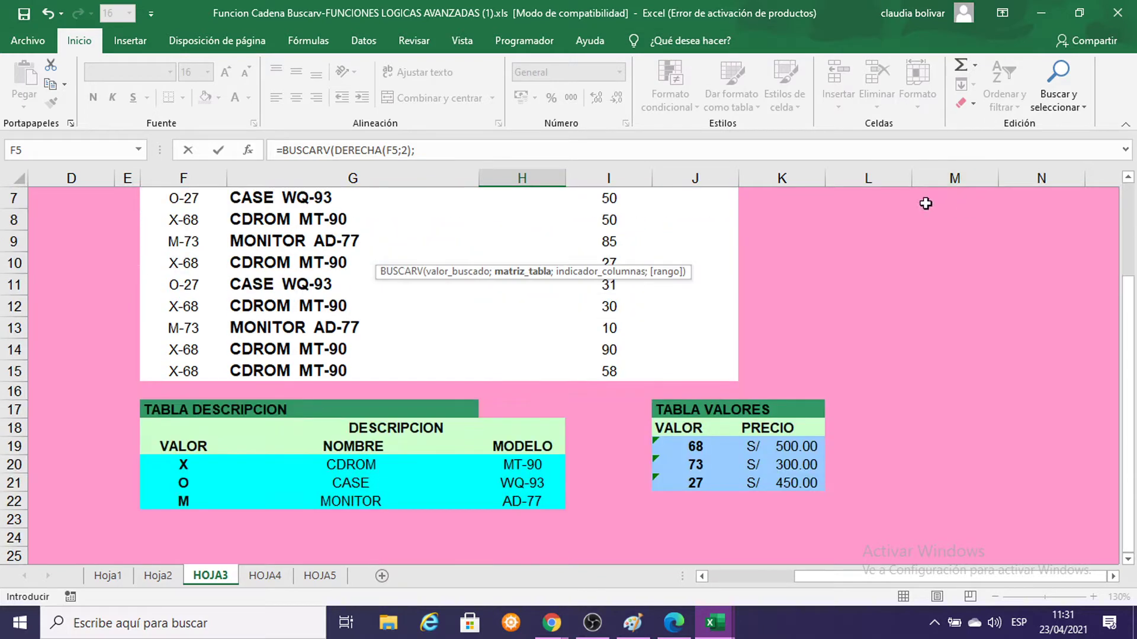
scroll(849, 245, "up", 2)
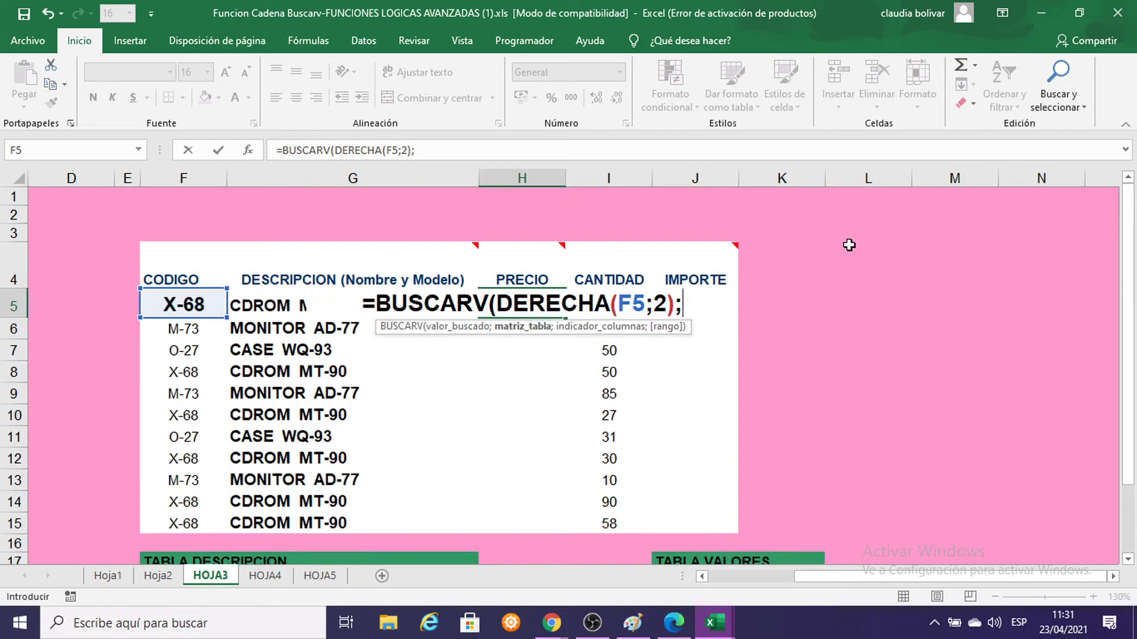
type("VA")
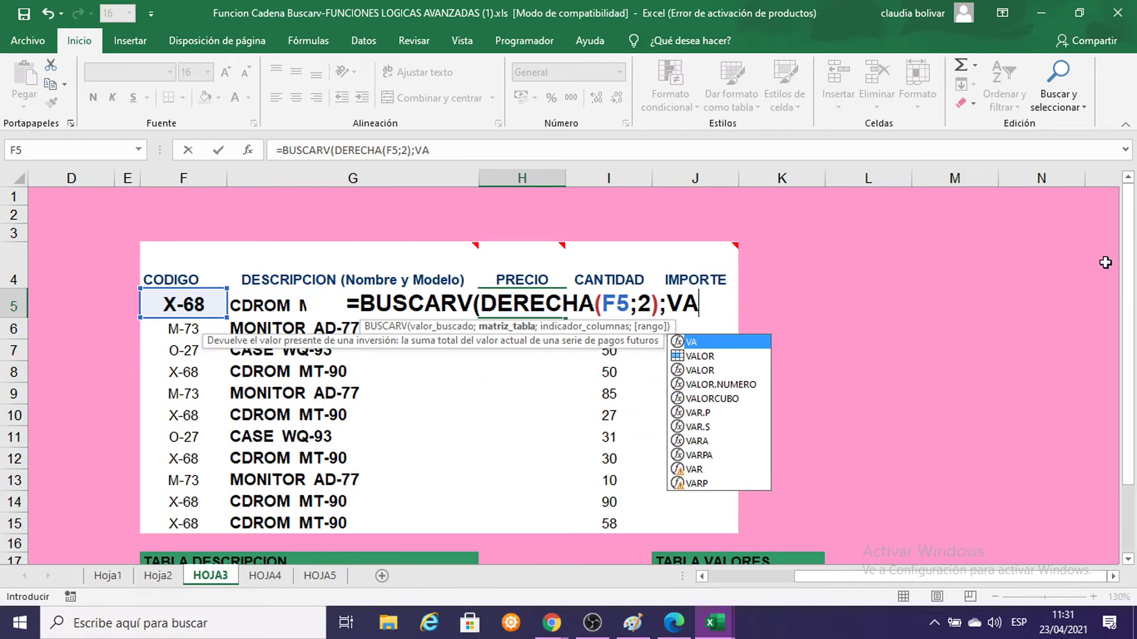
left_click(710, 358)
double_click(710, 357)
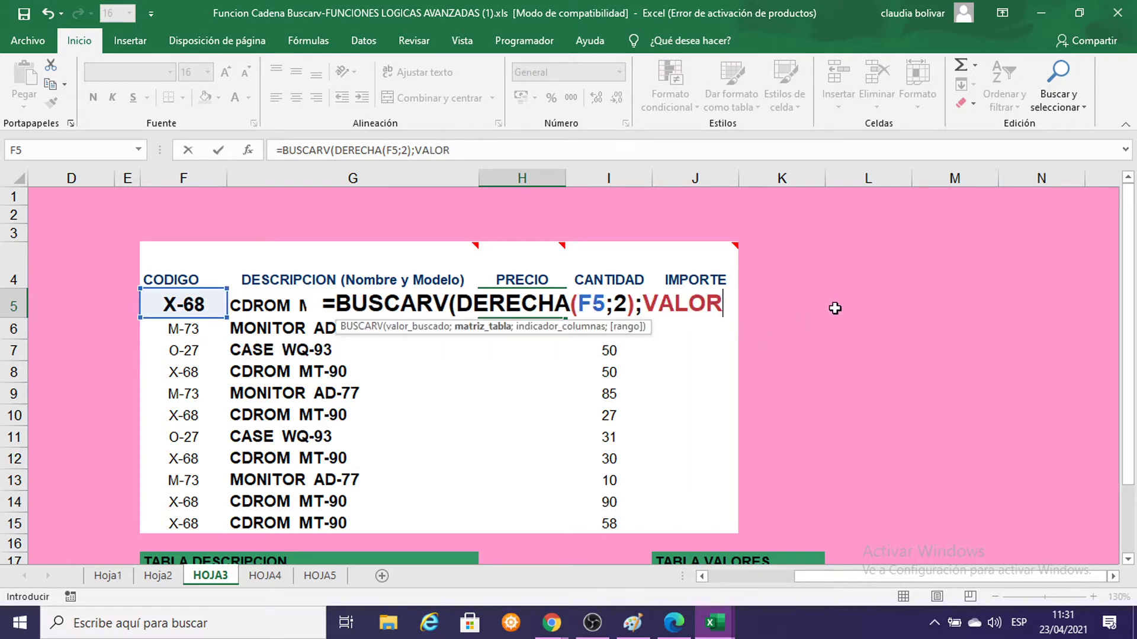
Step: Complete the H5 formula with column index 2 and FALSO for exact match, and review its DERECHA part without changing it
type(";")
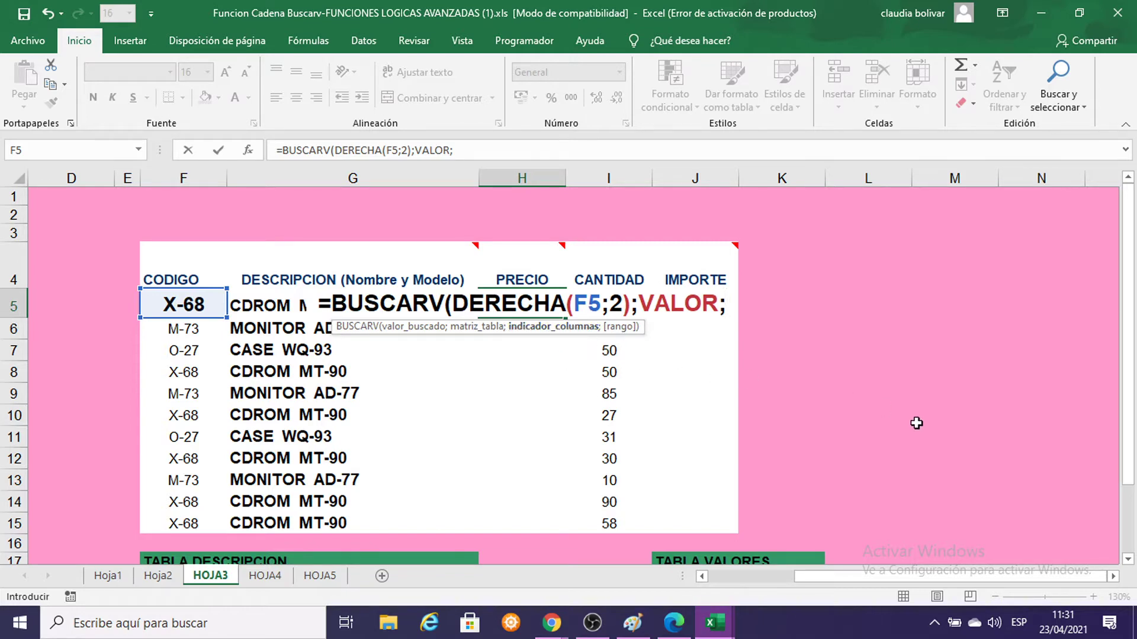
scroll(917, 423, "down", 2)
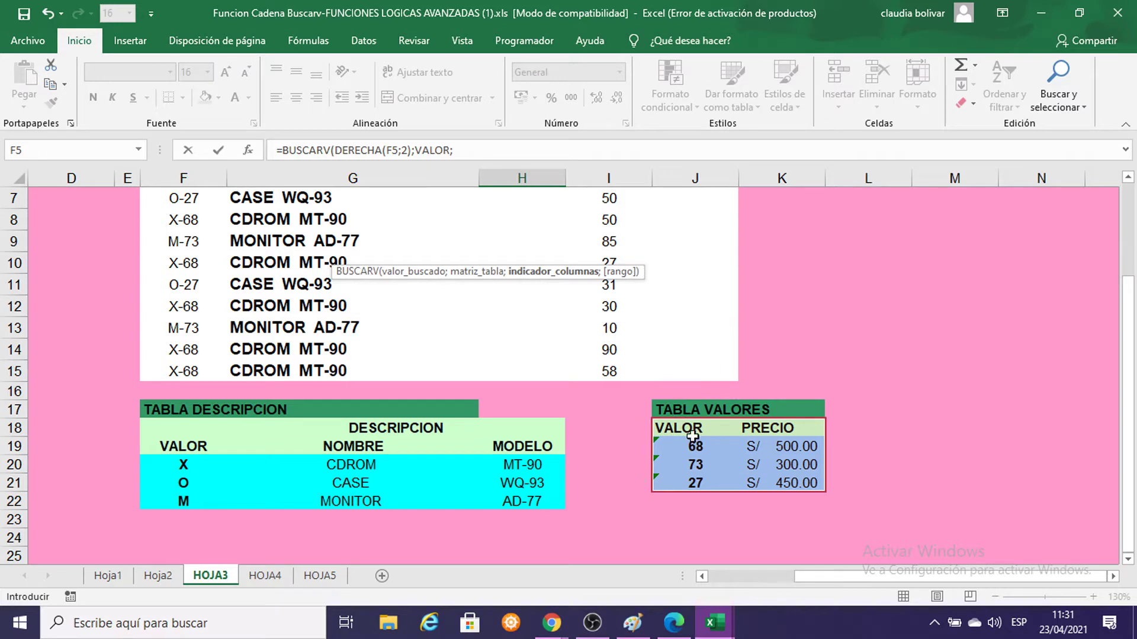
scroll(817, 423, "up", 2)
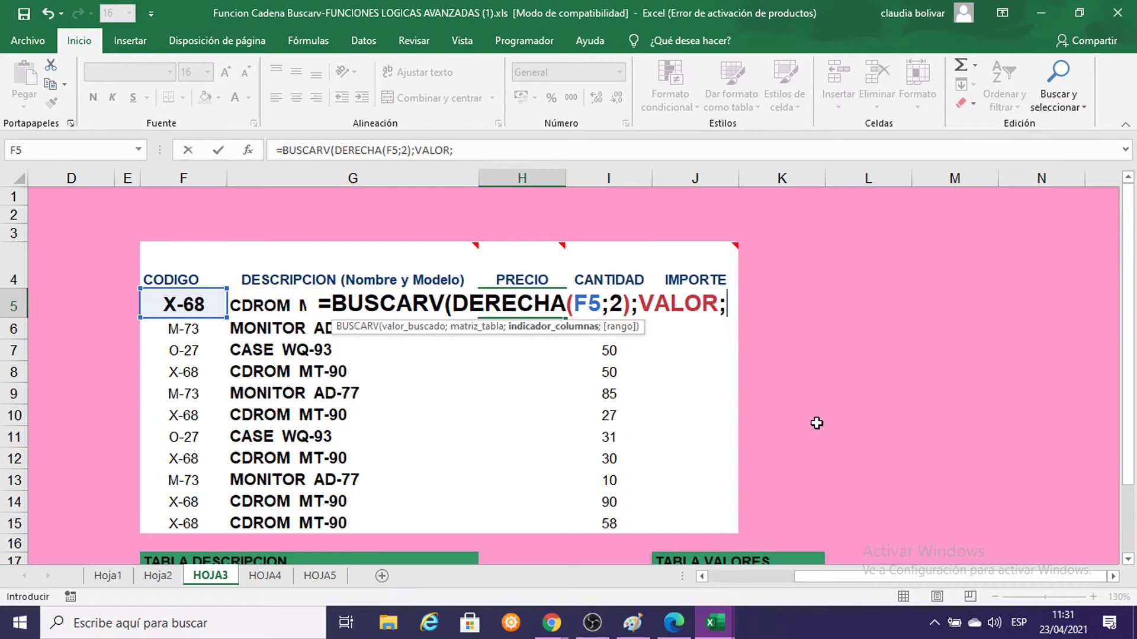
type("2")
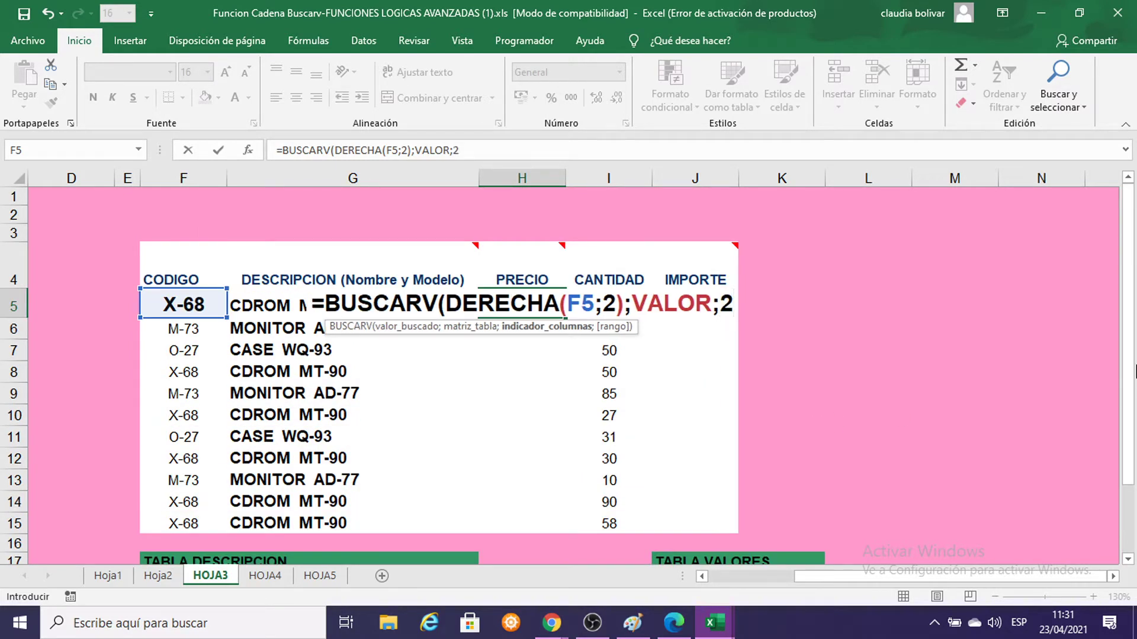
type(";0")
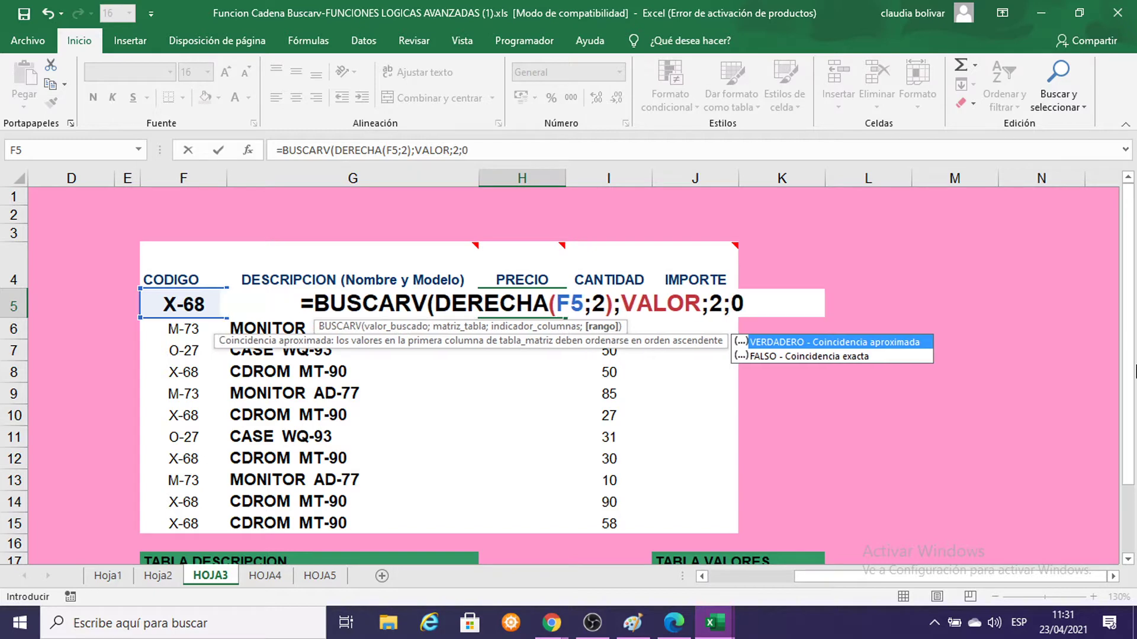
key("BackSpace")
type("FA")
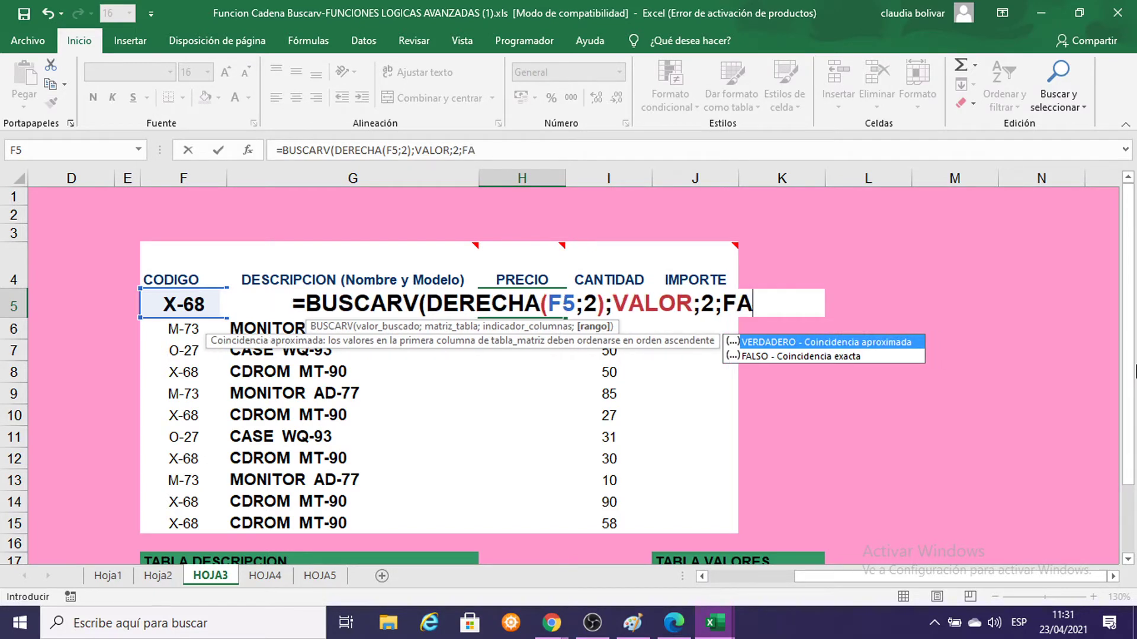
type("LSO")
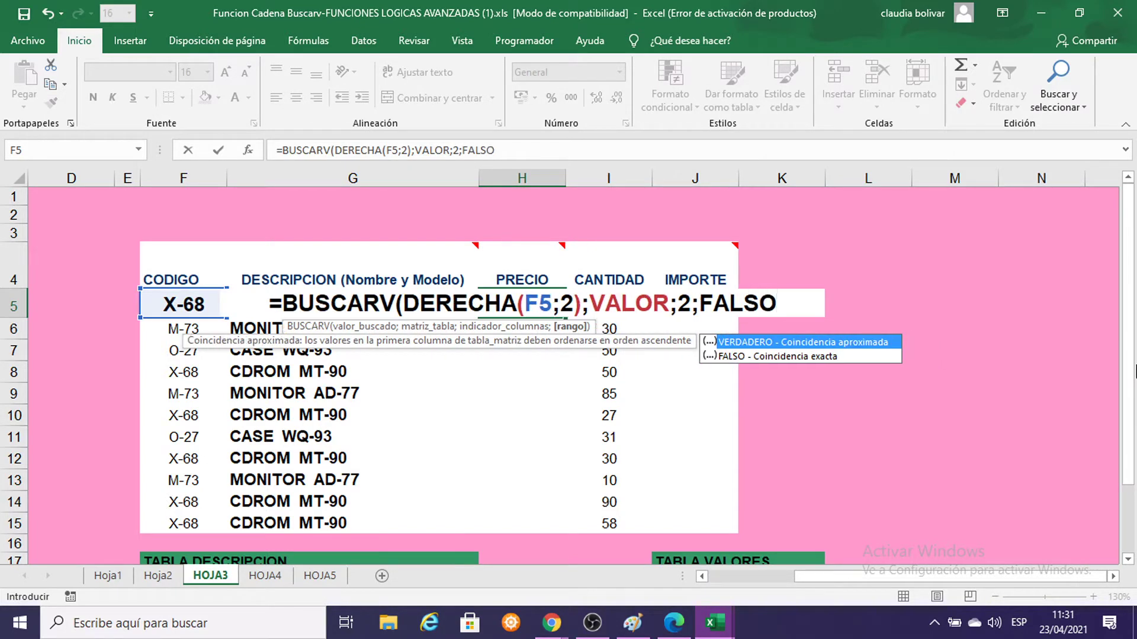
type(")")
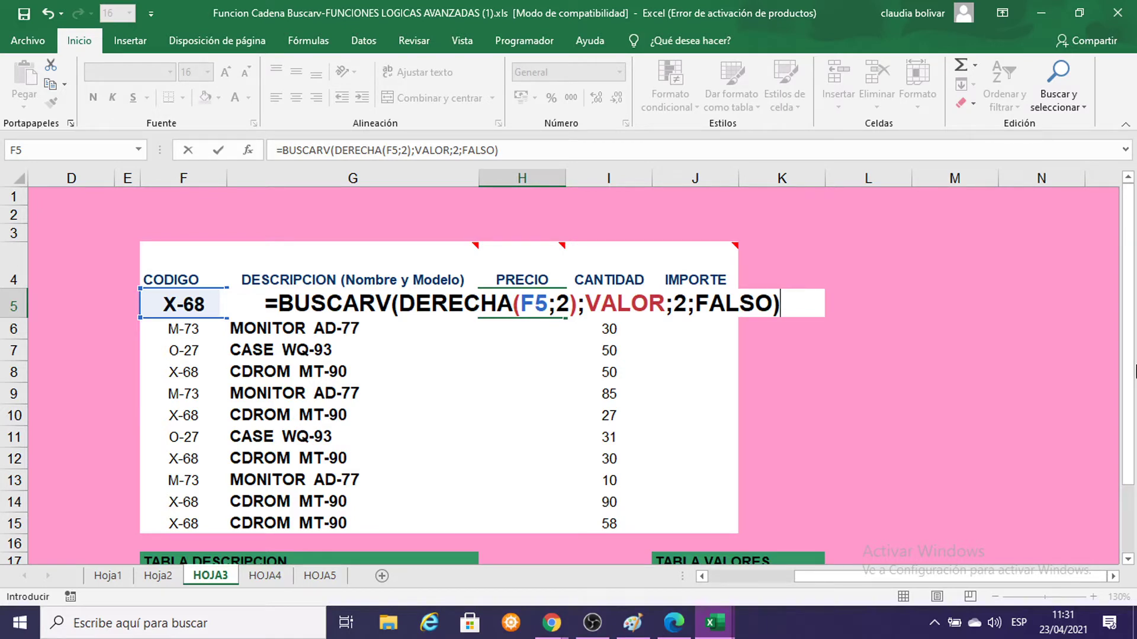
key("Return")
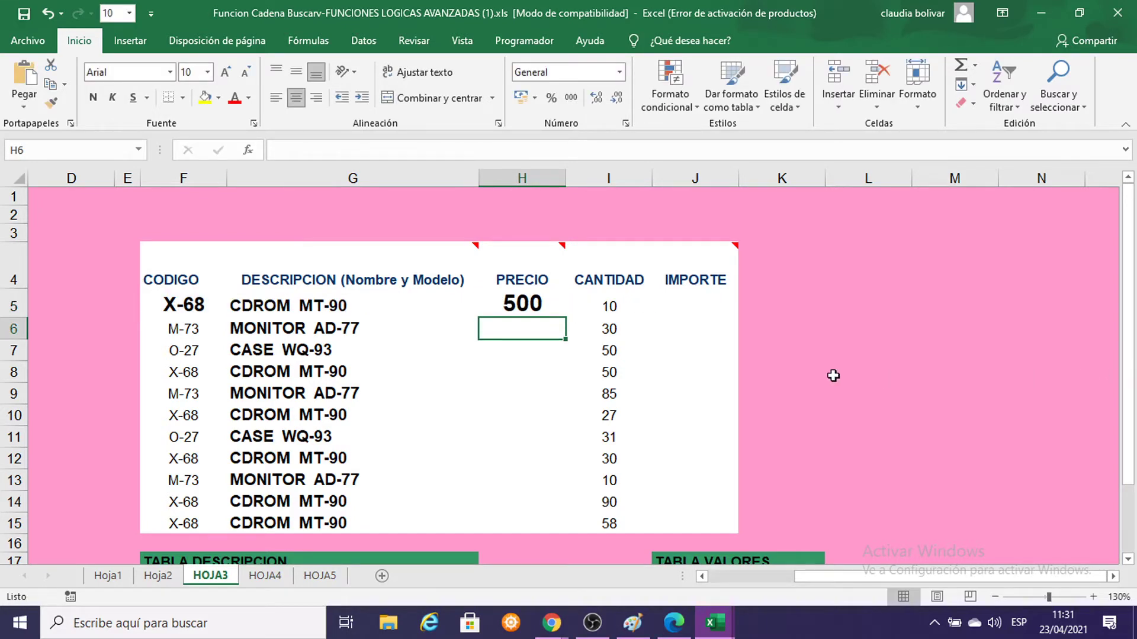
double_click(514, 302)
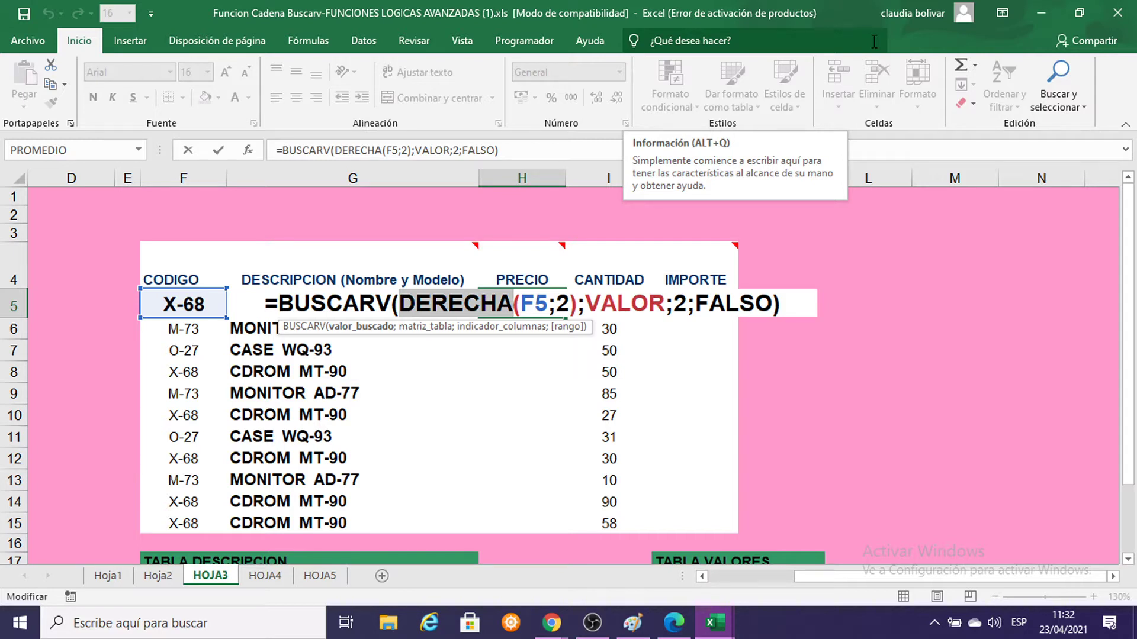
key("Return")
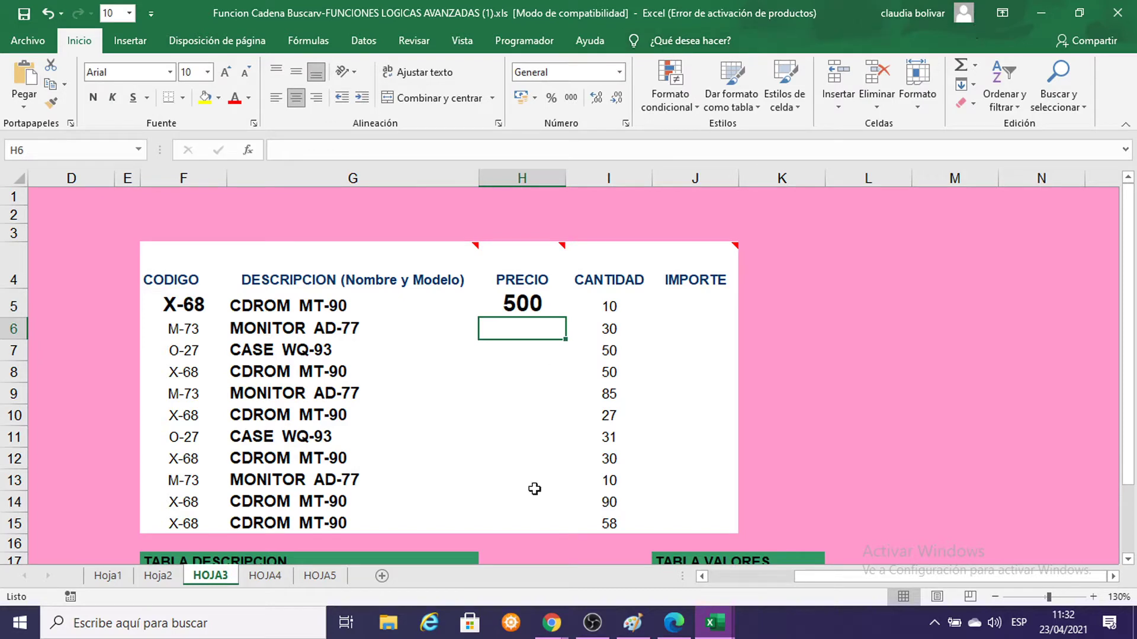
Step: Switch to the Meet class call, mute the microphone and turn it back on
mouse_move(550, 635)
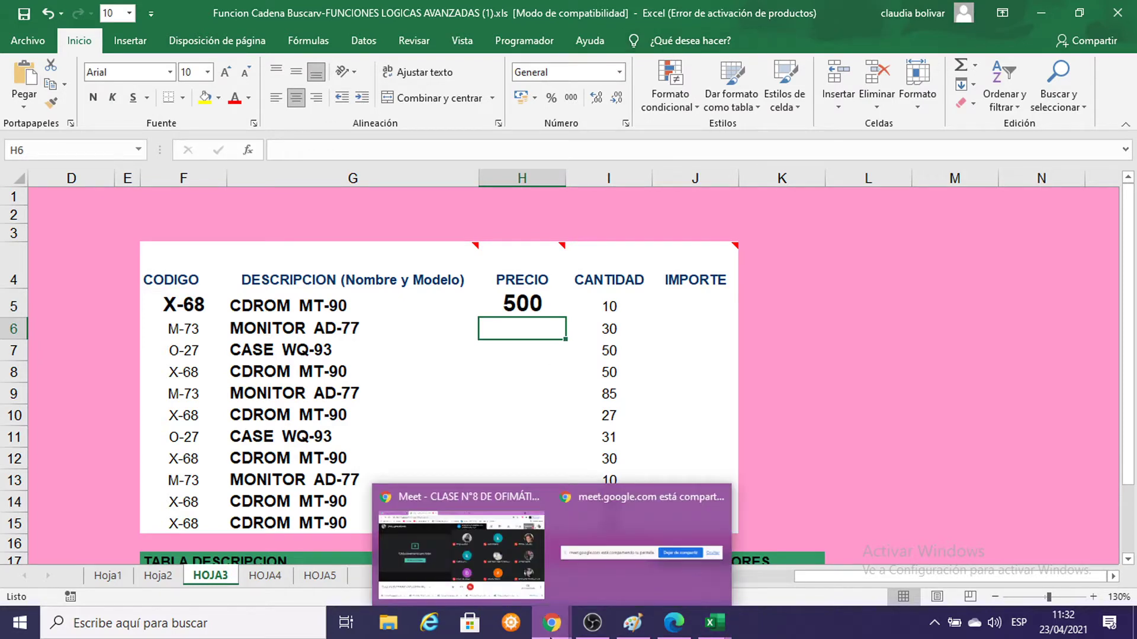
left_click(403, 492)
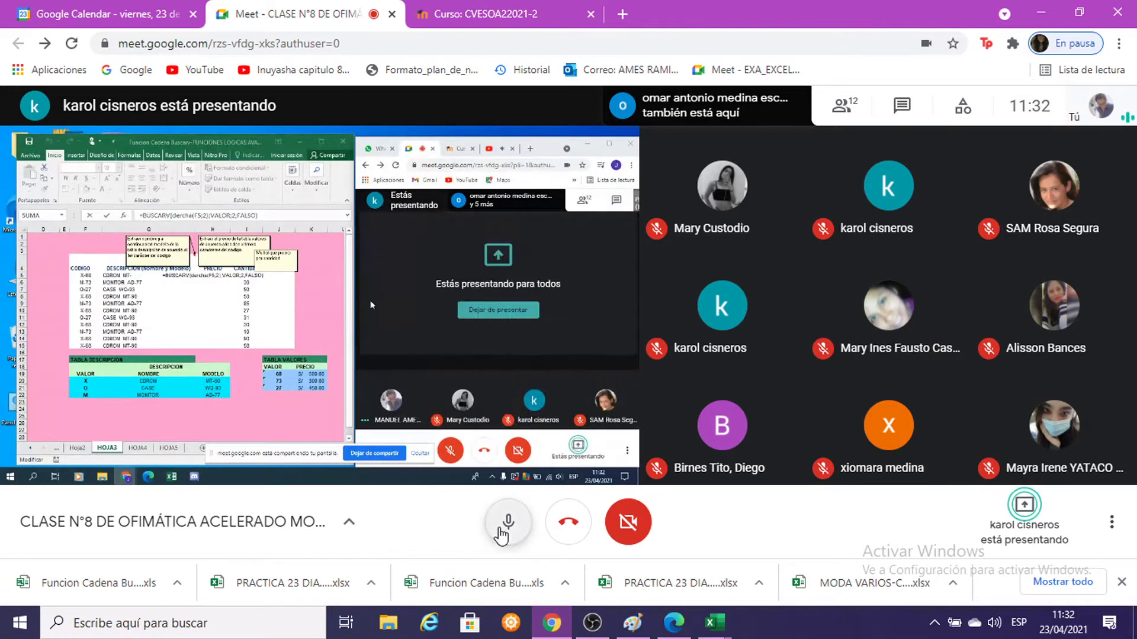
left_click(507, 524)
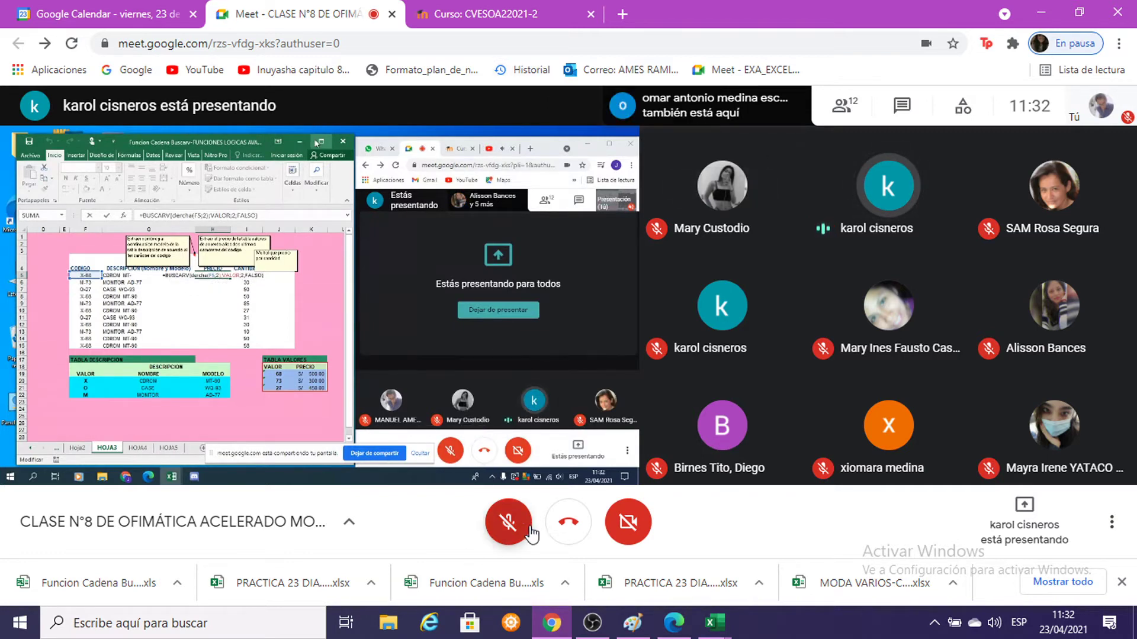
right_click(508, 531)
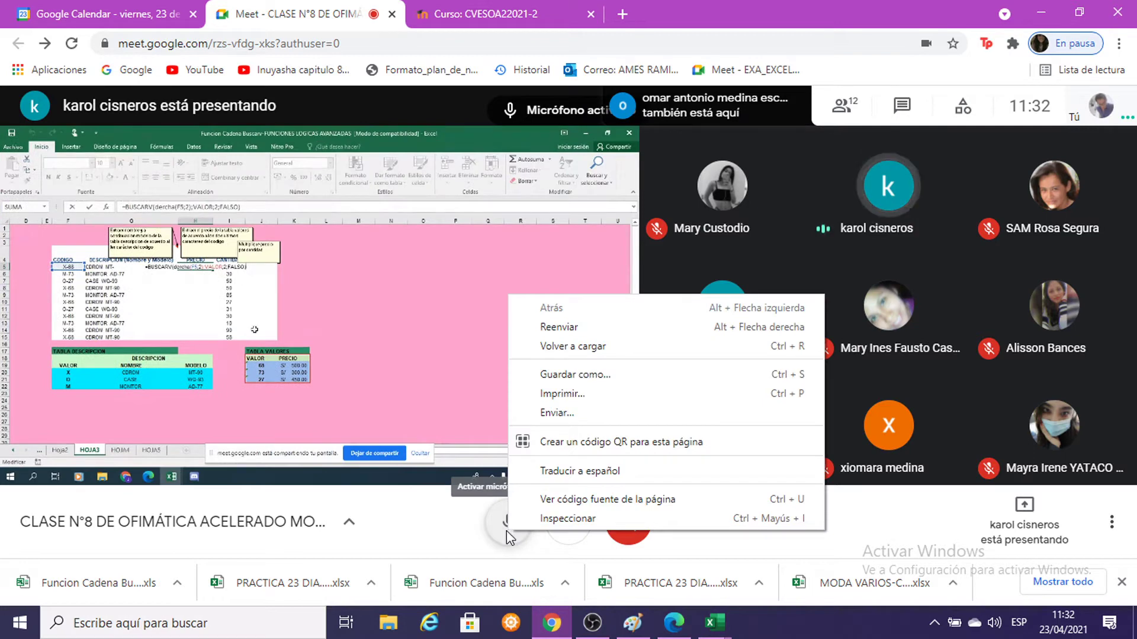
left_click(793, 636)
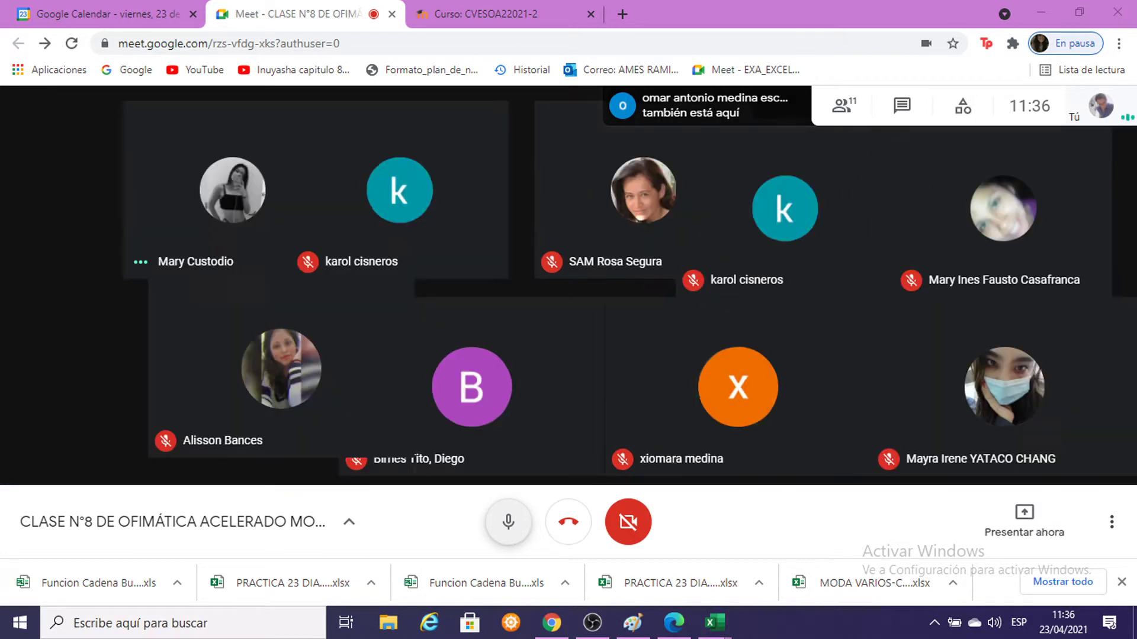
Step: Present the entire screen in the Meet call, hide the sharing notice and switch to the Funcion Cadena Buscarv workbook in Excel
left_click(1026, 519)
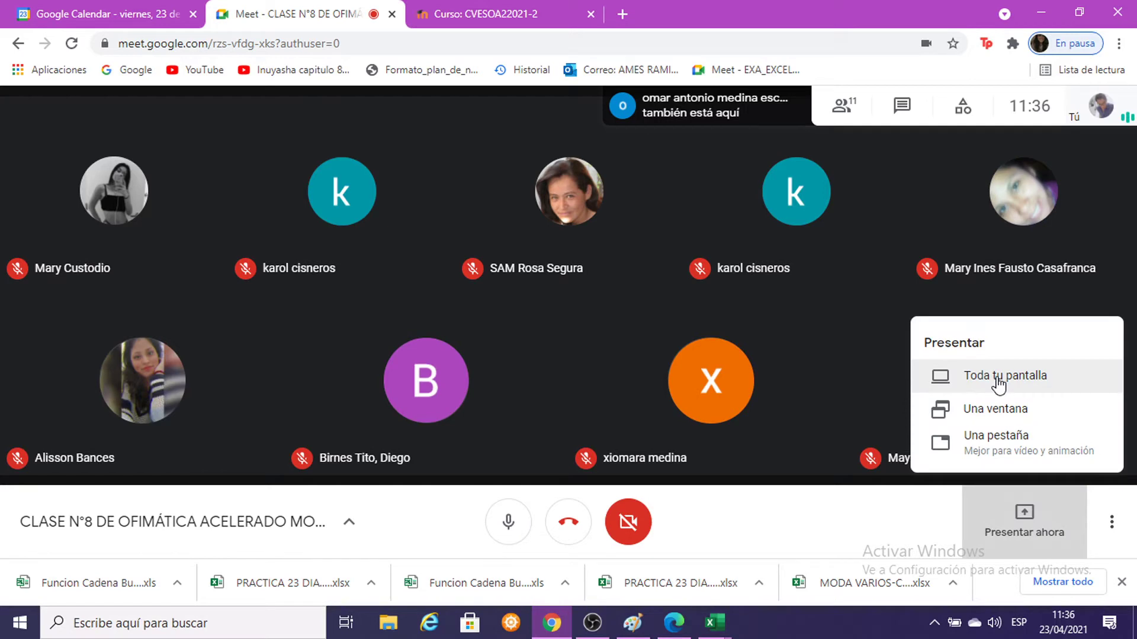
left_click(999, 383)
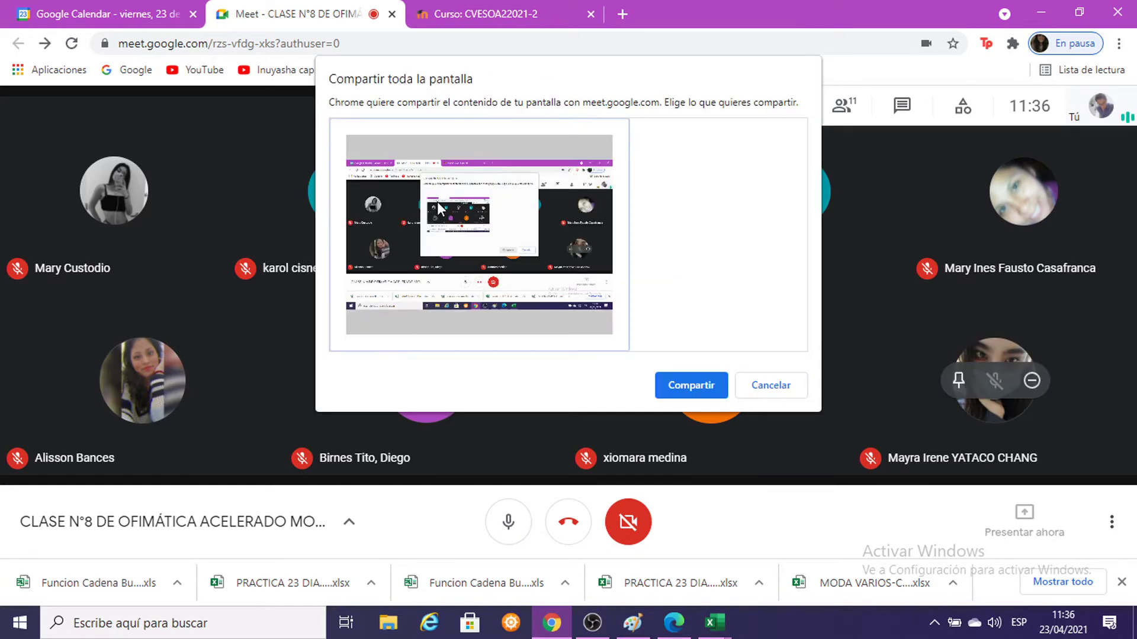
double_click(437, 201)
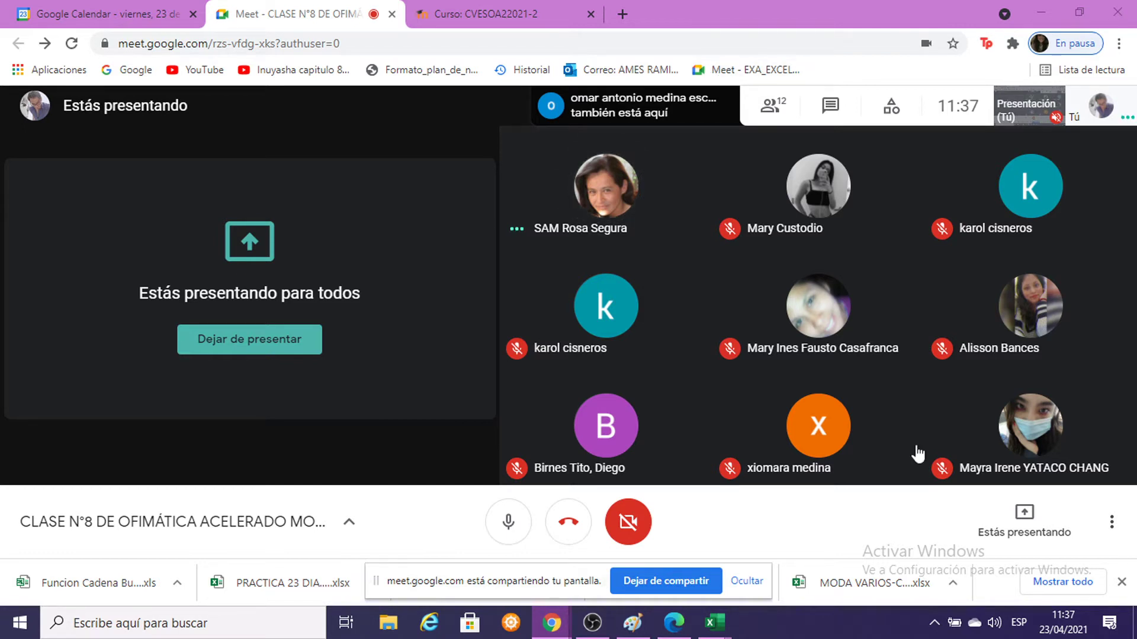
left_click(746, 583)
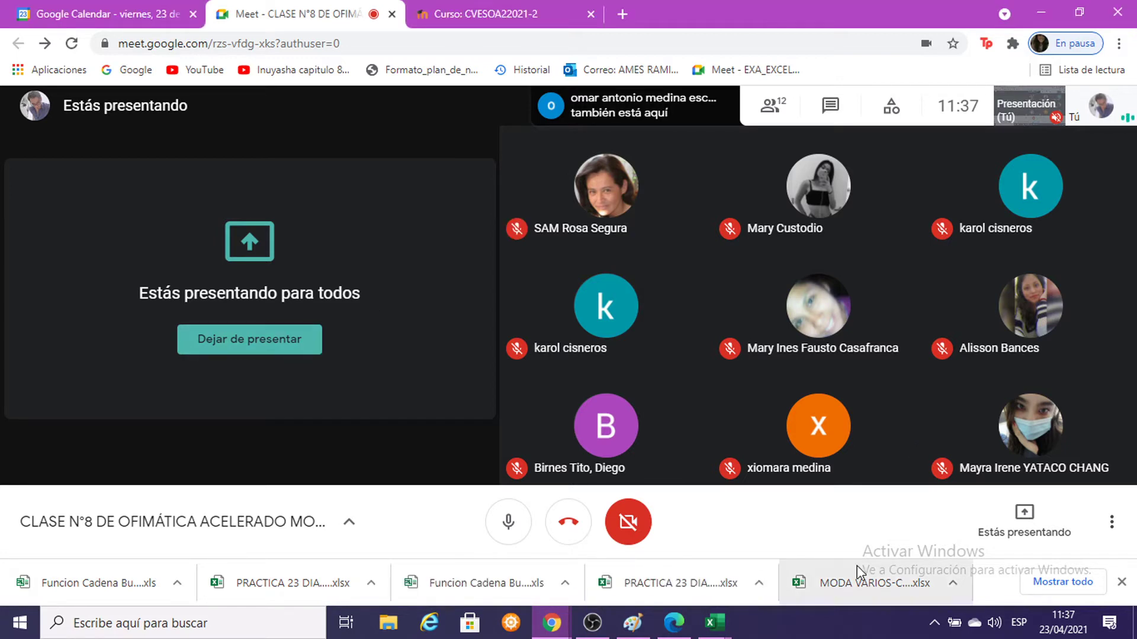
left_click(719, 632)
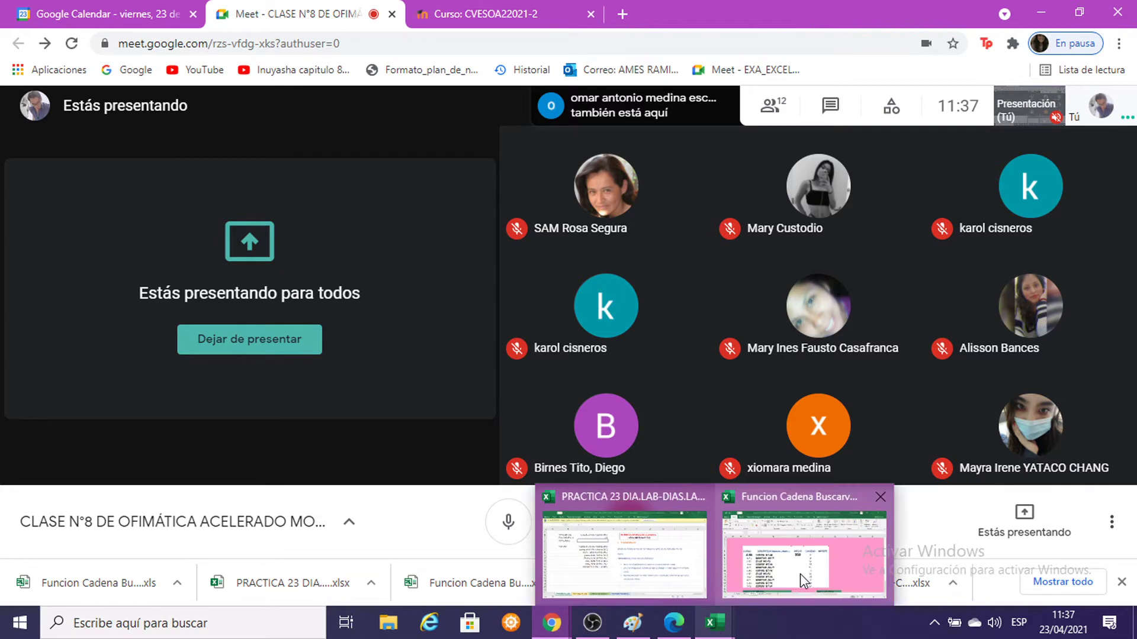
left_click(847, 555)
Step: Copy the H5 PRECIO formula down to H15 and set the font size of those cells to 11
left_click_drag(565, 318, 569, 536)
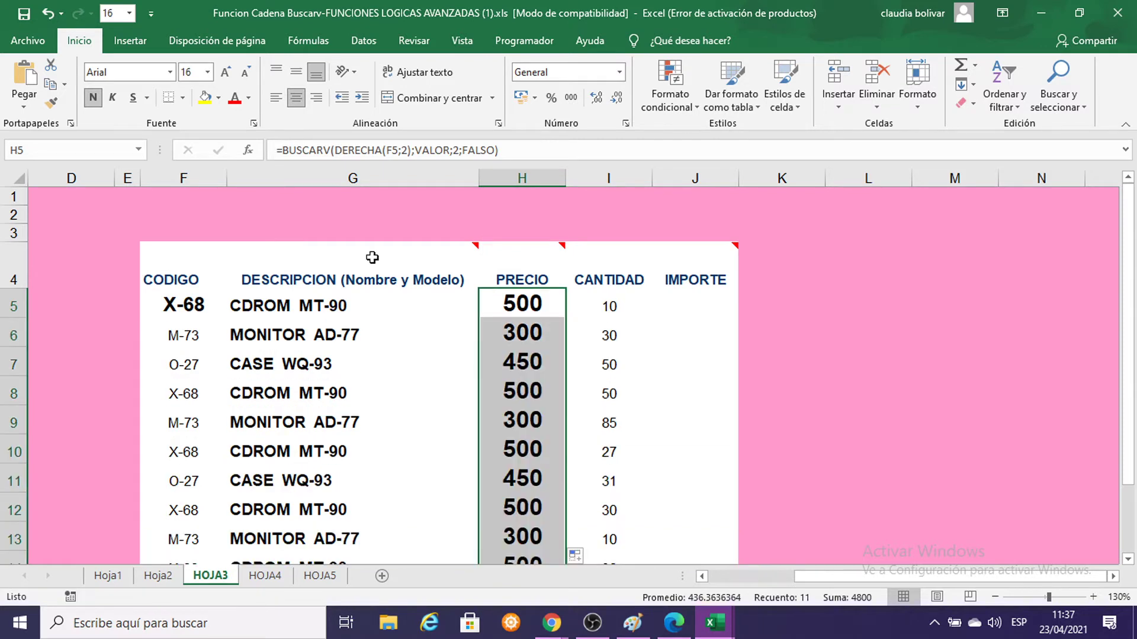
left_click(195, 71)
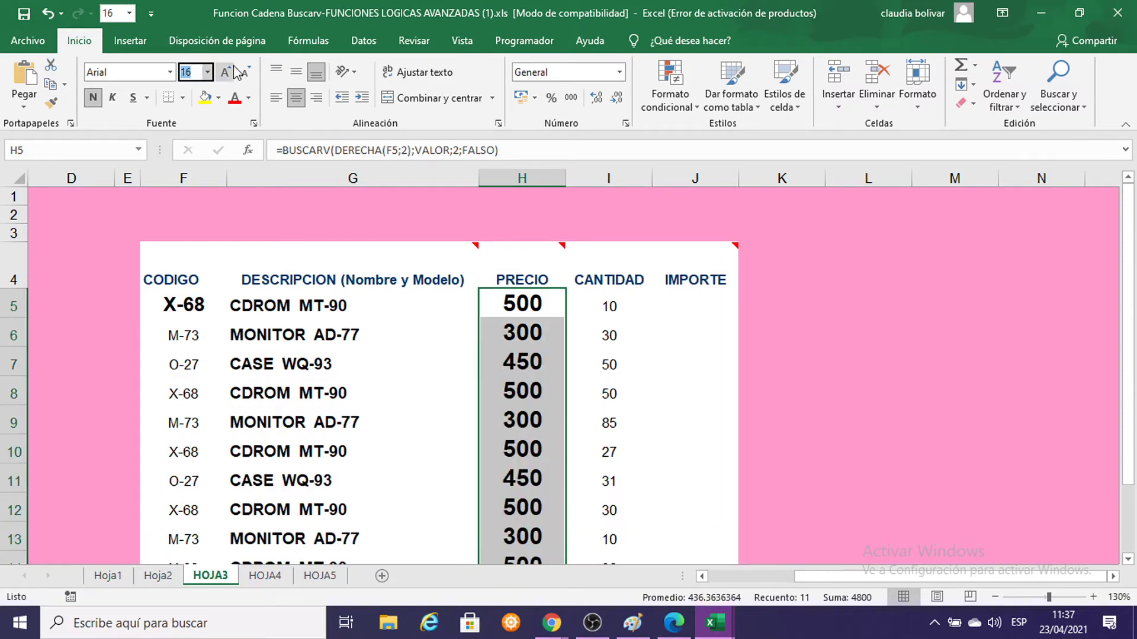
type("11")
key("Return")
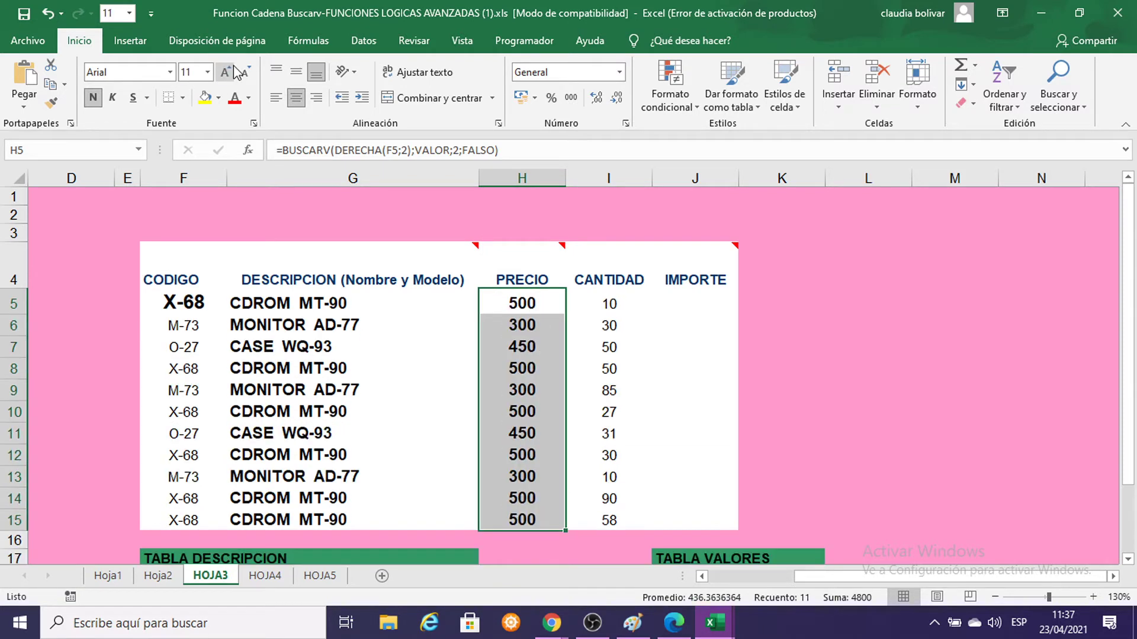
Step: Set the font size of cell J5 under IMPORTE to 16 and enter the formula =H5*I5 in it
left_click(668, 264)
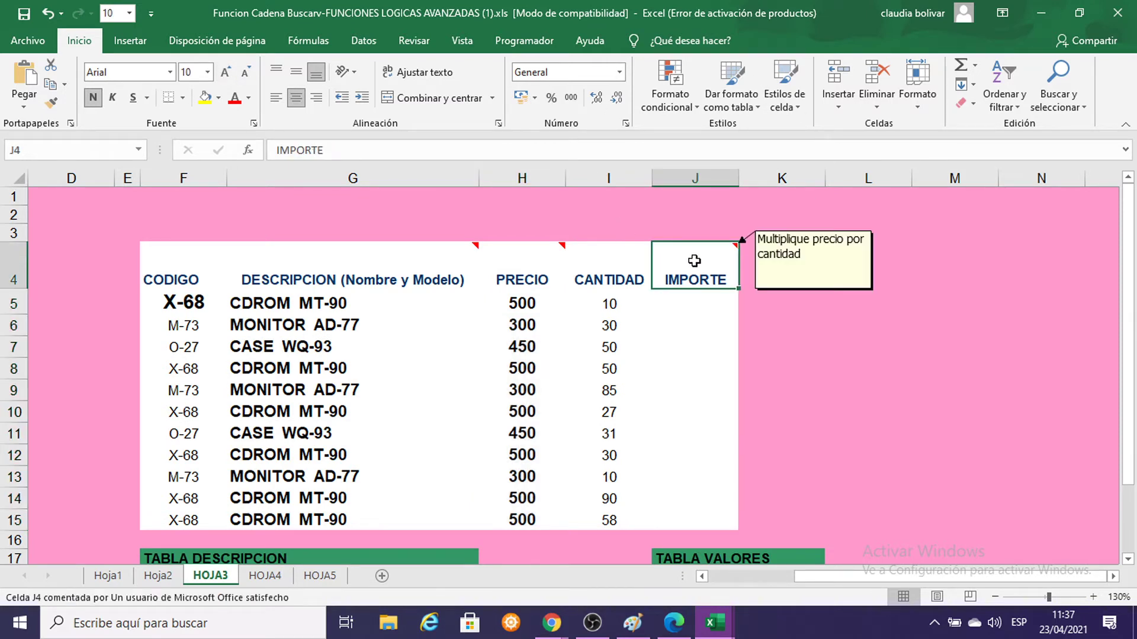
left_click(704, 301)
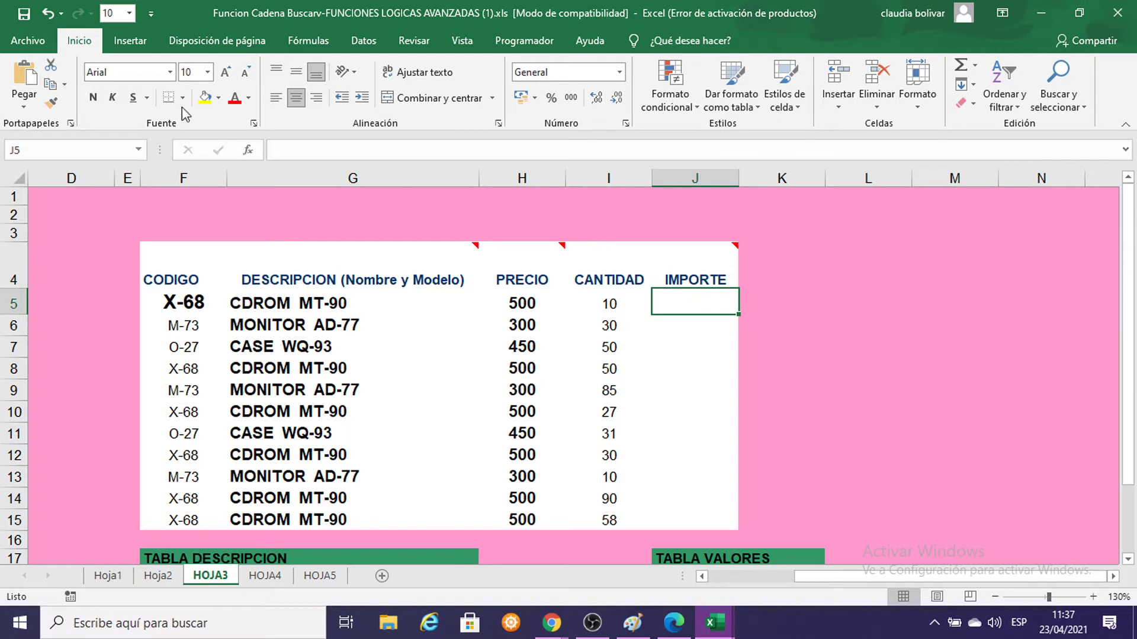
left_click(198, 74)
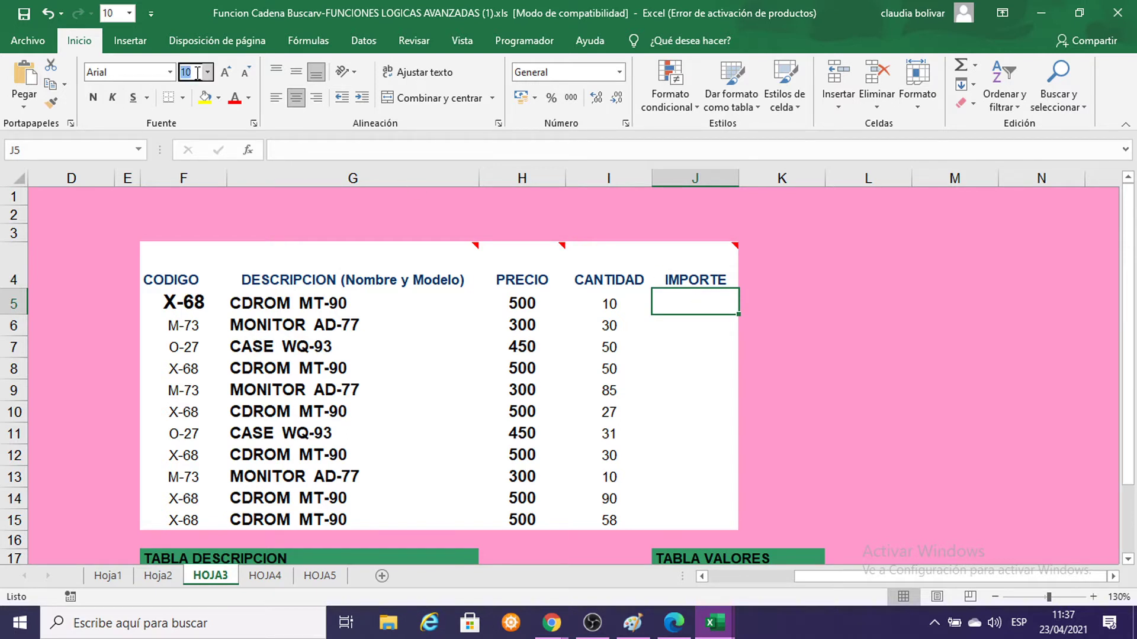
type("16")
key("Return")
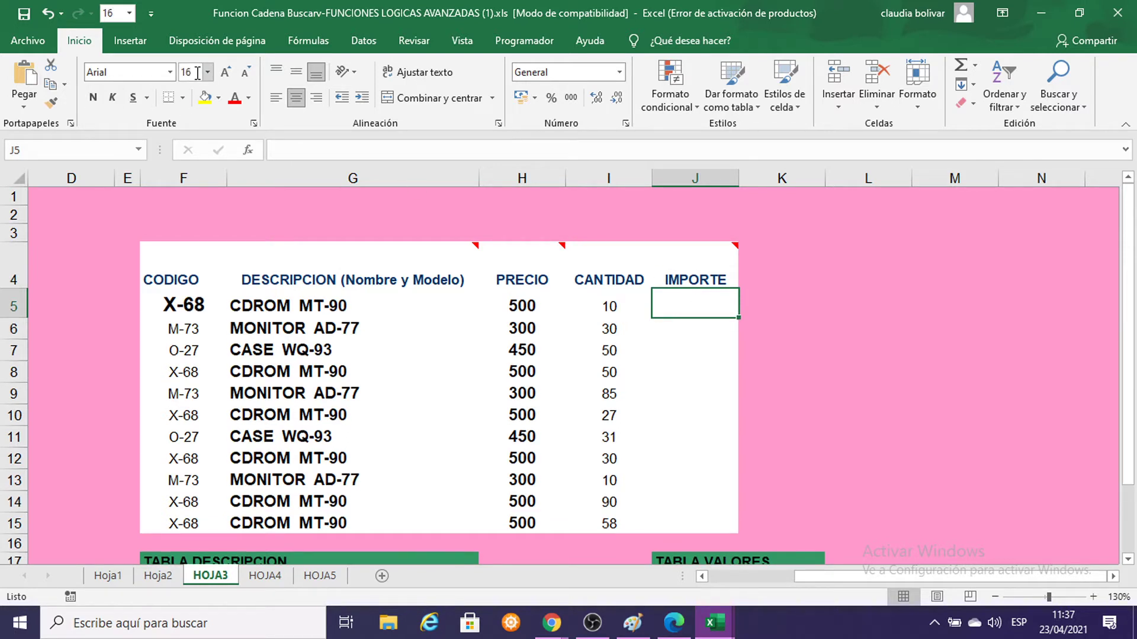
type("=")
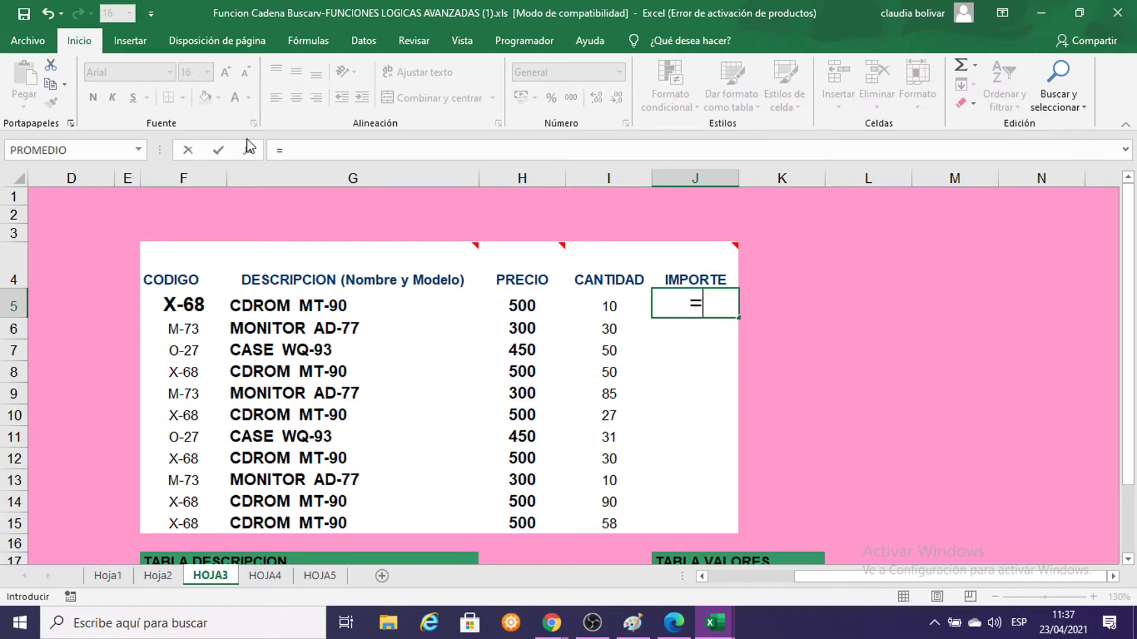
left_click(519, 300)
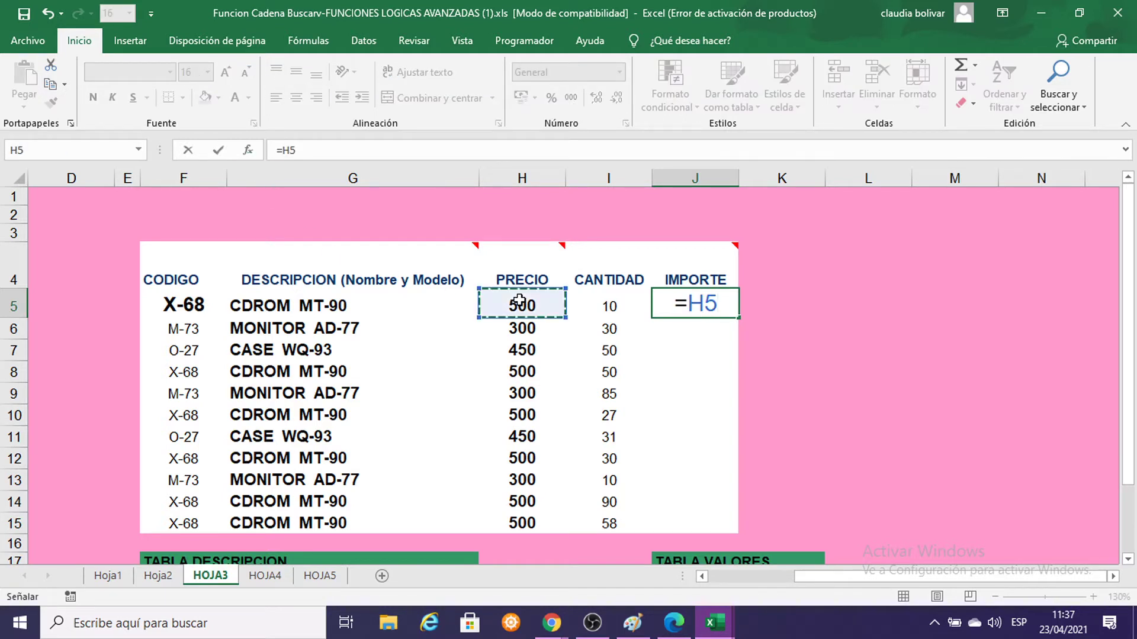
type("*")
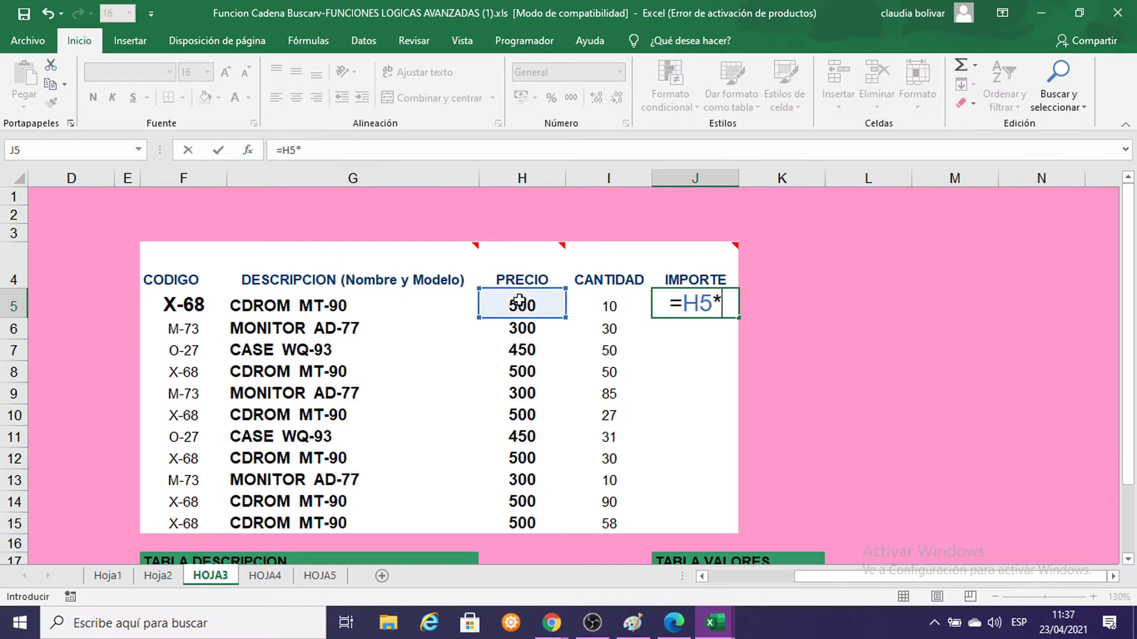
left_click(588, 305)
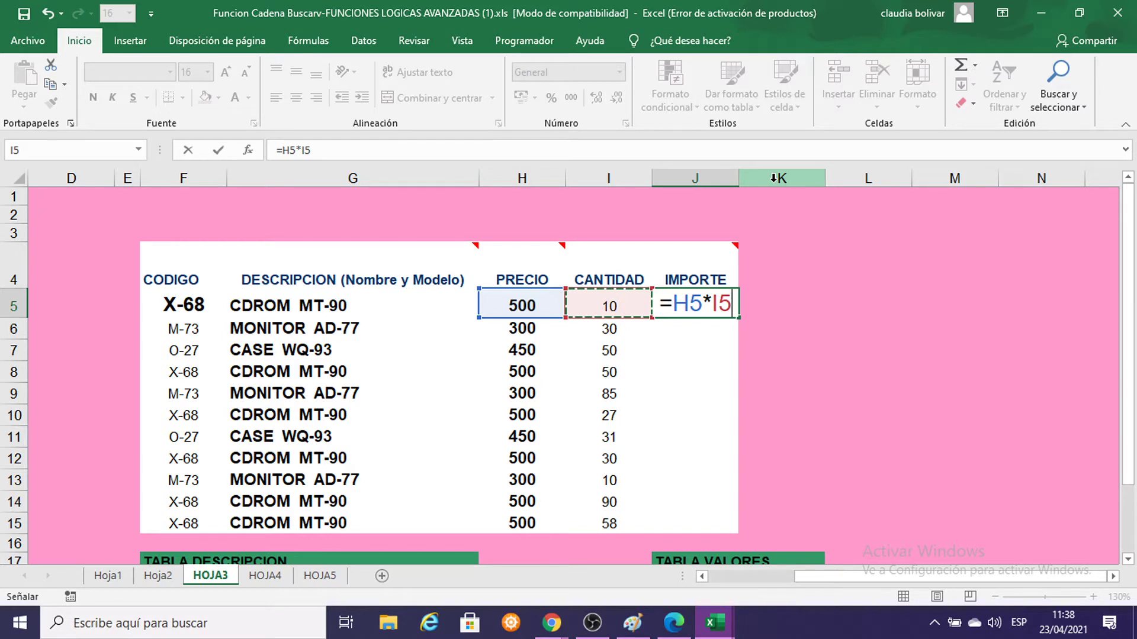
key("Return")
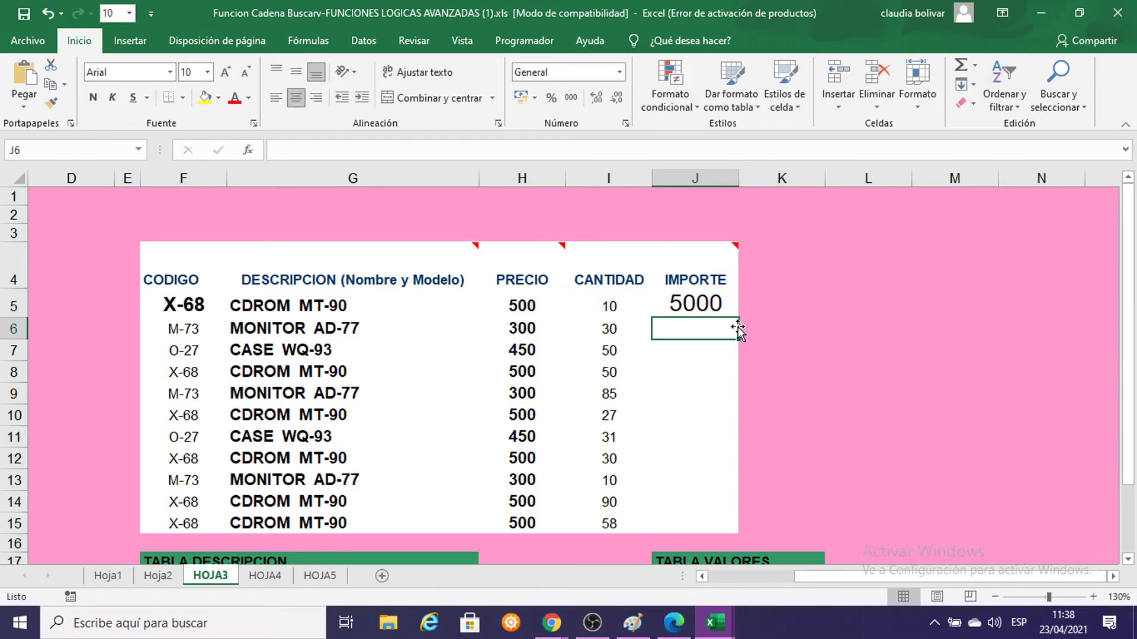
Step: Copy the J5 IMPORTE formula down to J15 and set the font size of those cells to 11
left_click(705, 304)
left_click_drag(737, 317, 719, 534)
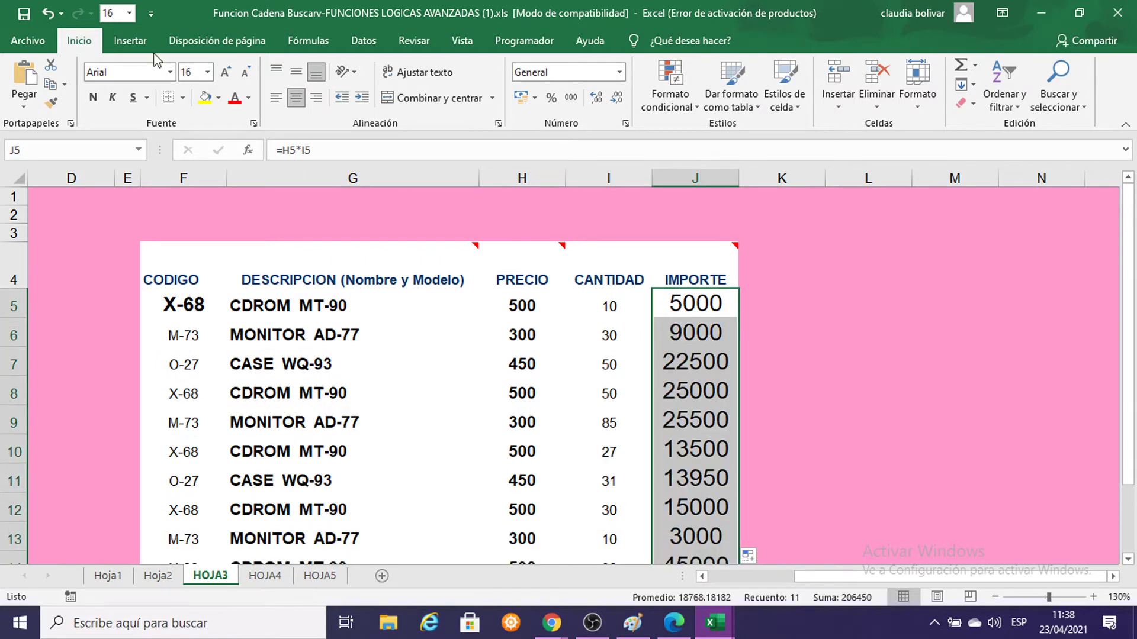
left_click(198, 71)
type("11")
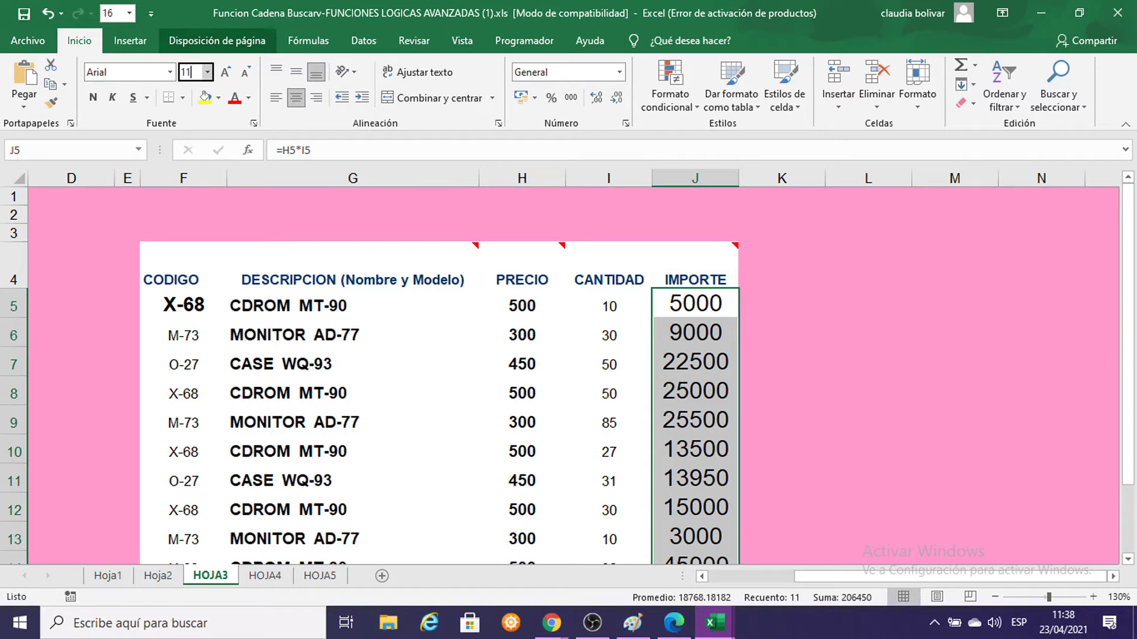
key("Return")
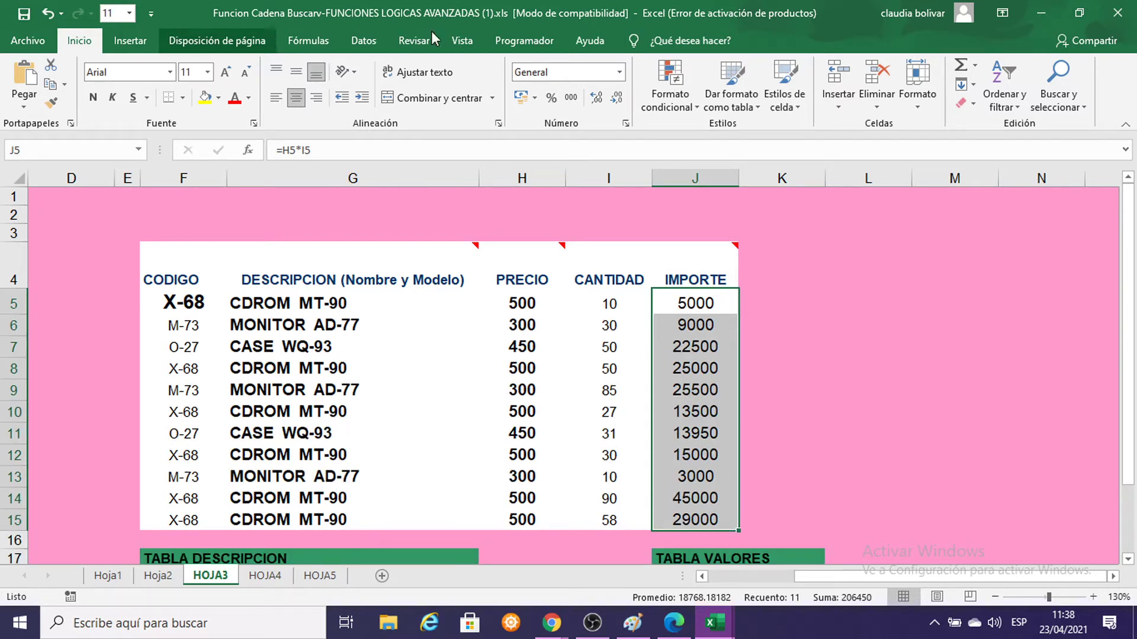
double_click(855, 353)
left_click_drag(172, 264, 667, 519)
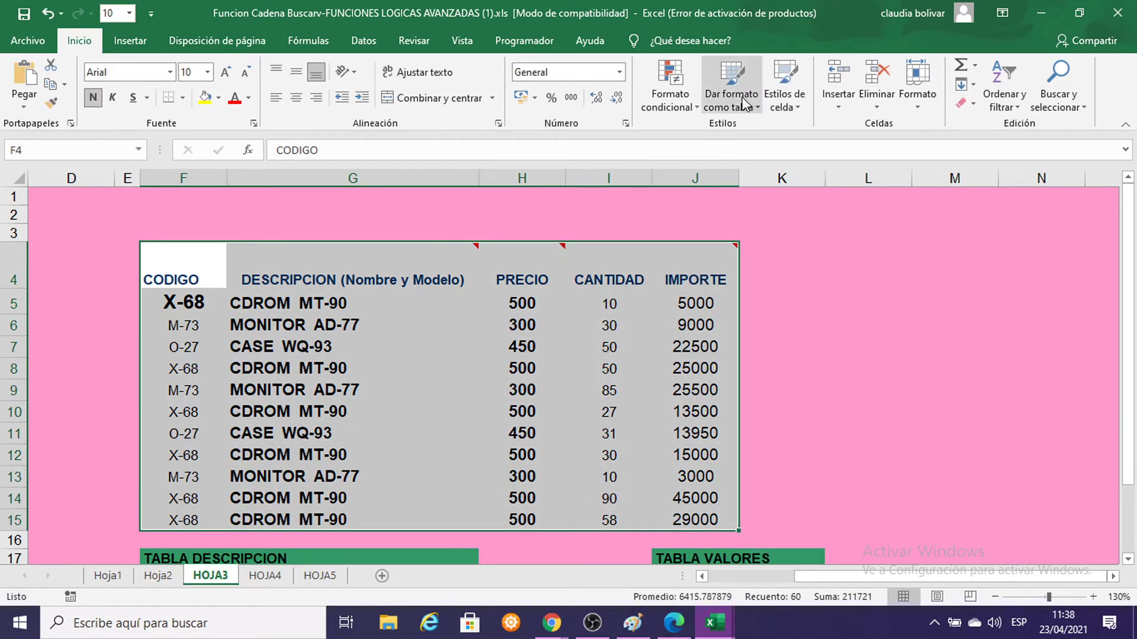
left_click(947, 339)
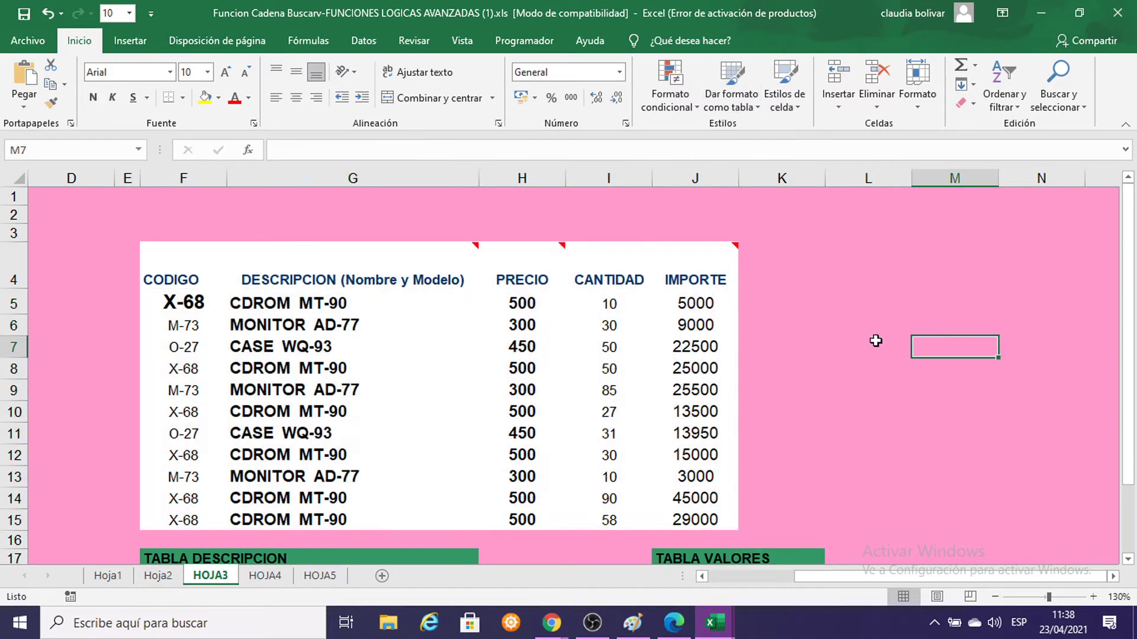
Step: Apply the S/ Español (Perú) accounting format to the PRECIO values in H5:H15
left_click(522, 294)
left_click_drag(521, 295, 524, 516)
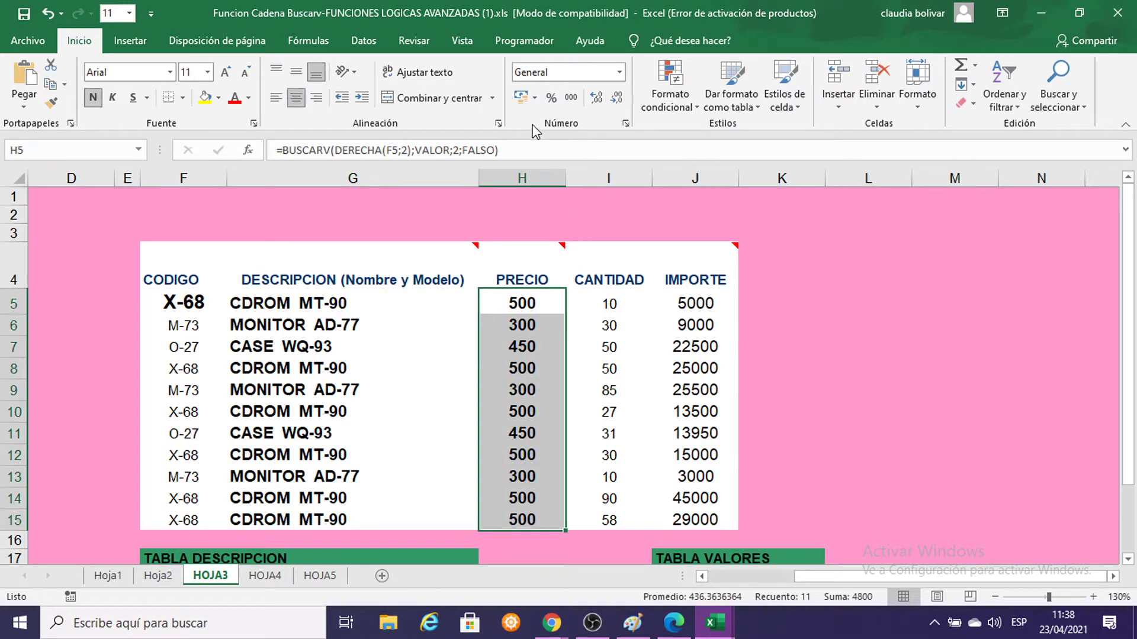
left_click(535, 100)
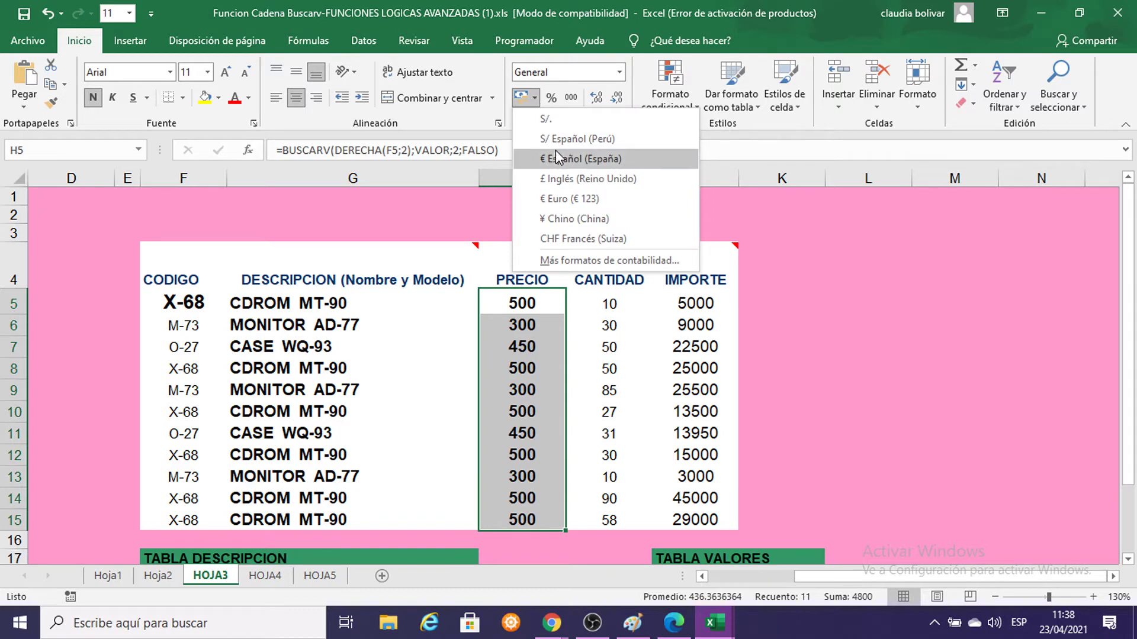
left_click(553, 128)
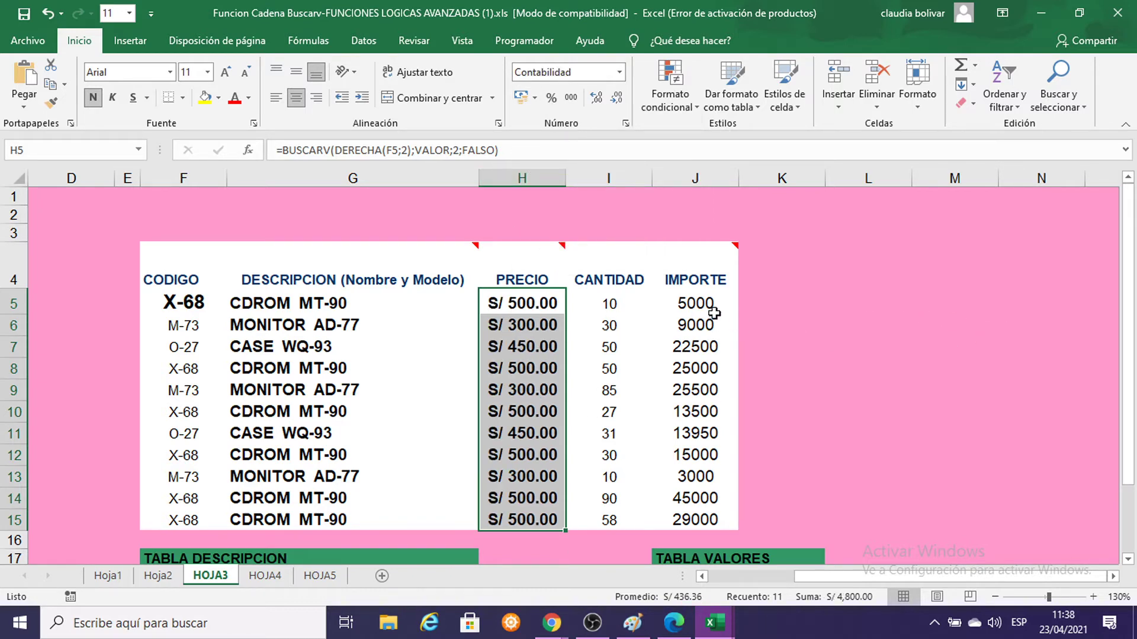
Step: Apply the S/ Español (Perú) accounting format to the IMPORTE values in J5:J15
left_click_drag(699, 303, 710, 518)
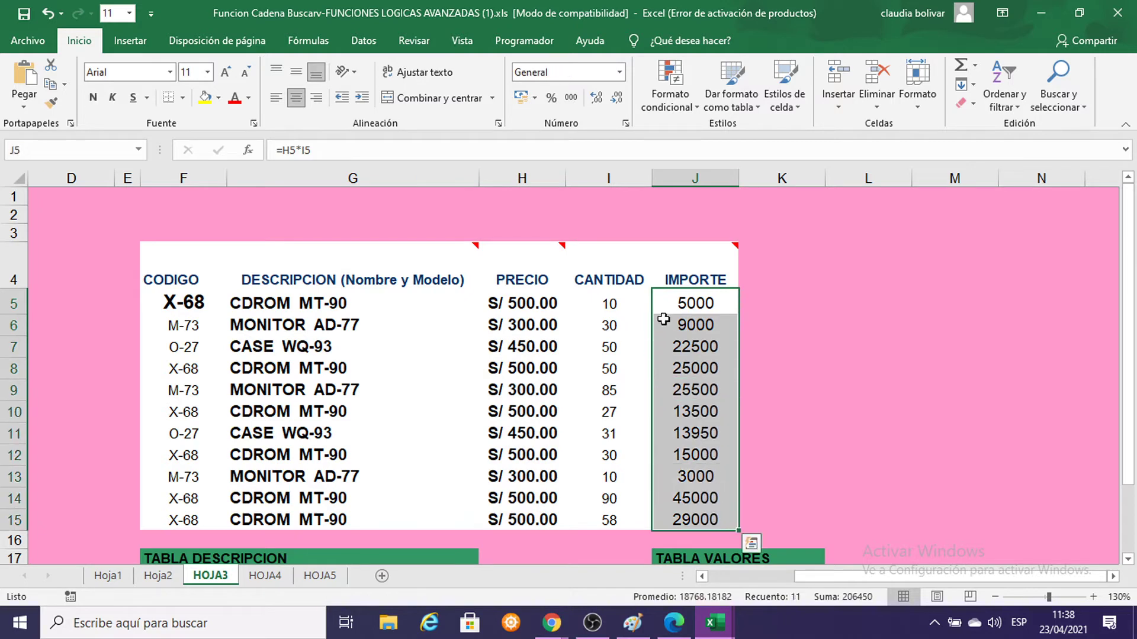
left_click(536, 98)
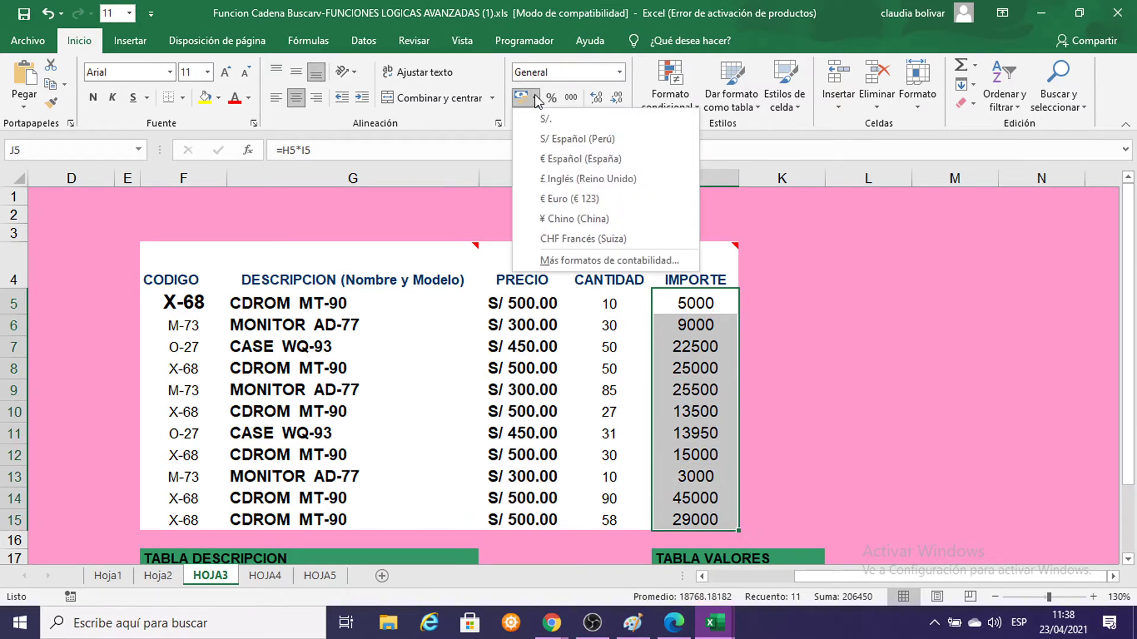
left_click(567, 140)
key("F2")
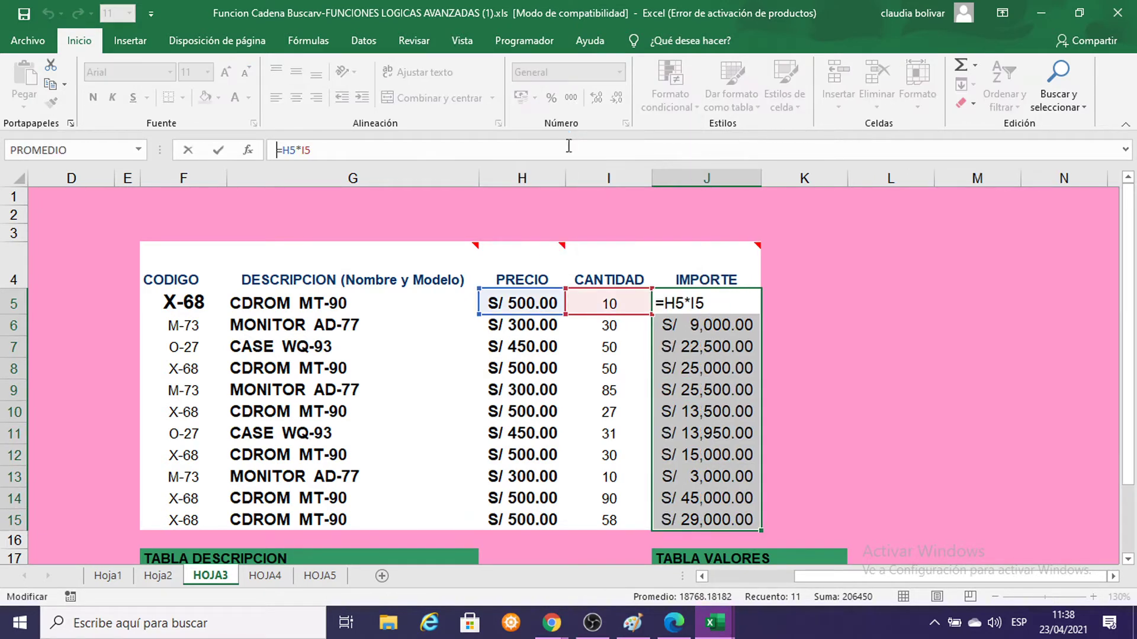
key("F2")
left_click(835, 328)
left_click(850, 294)
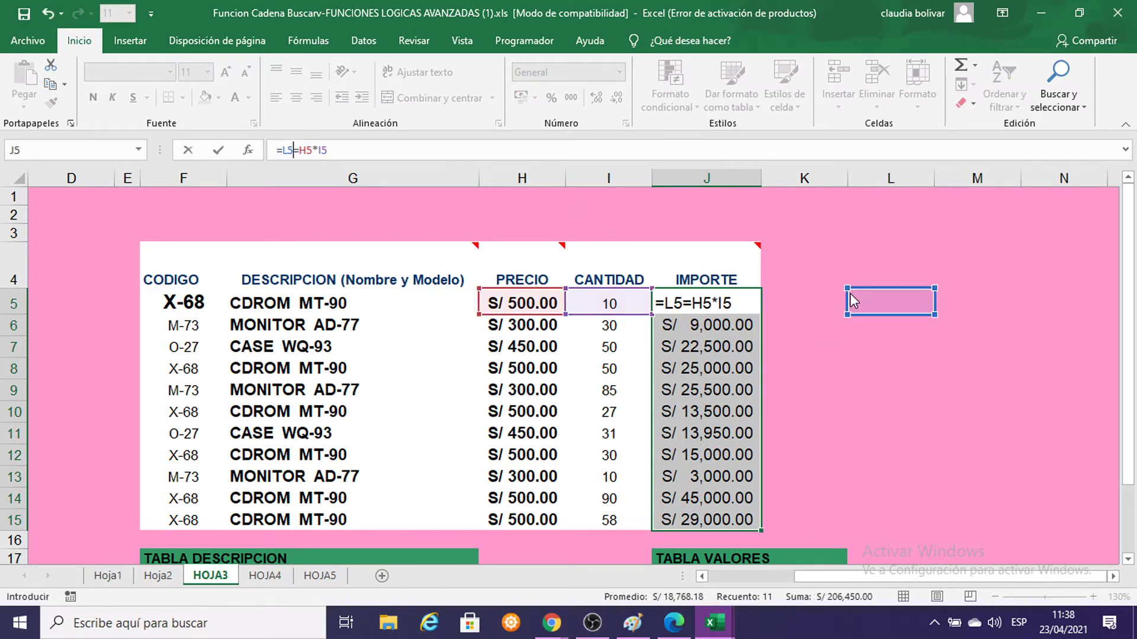
key("BackSpace")
key("BackSpace")
key("BackSpace")
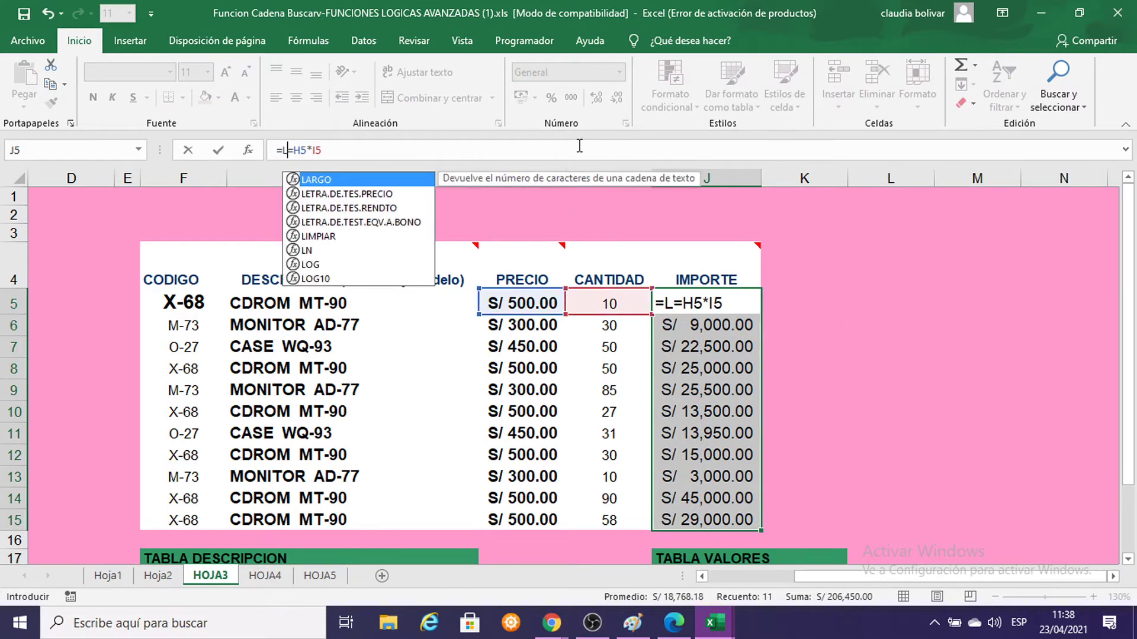
key("Return")
key("Return")
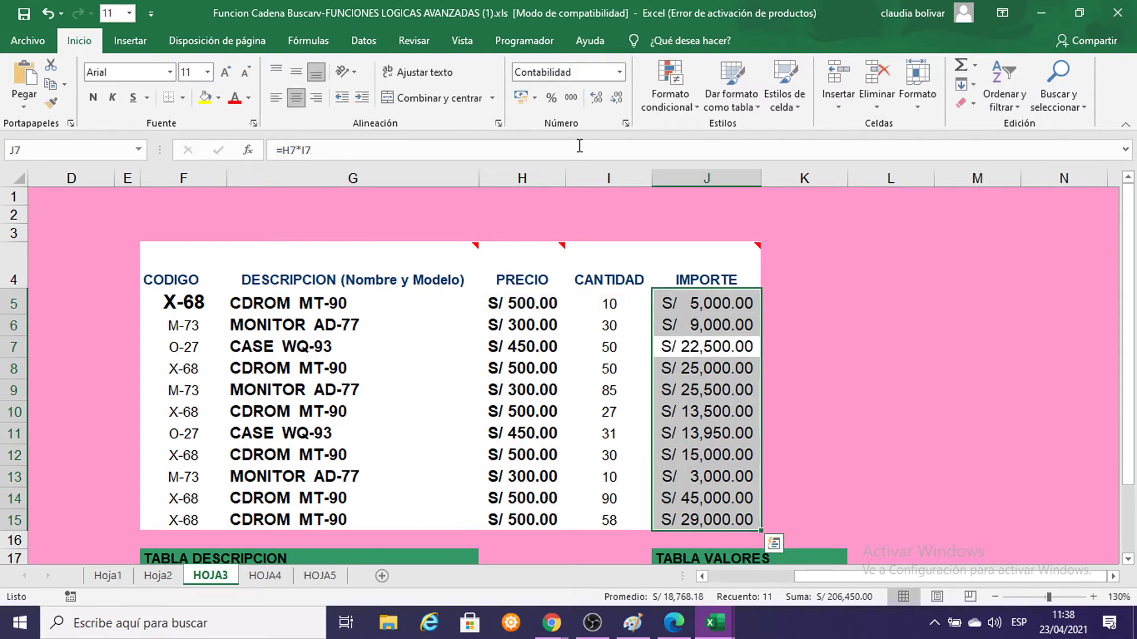
left_click(865, 354)
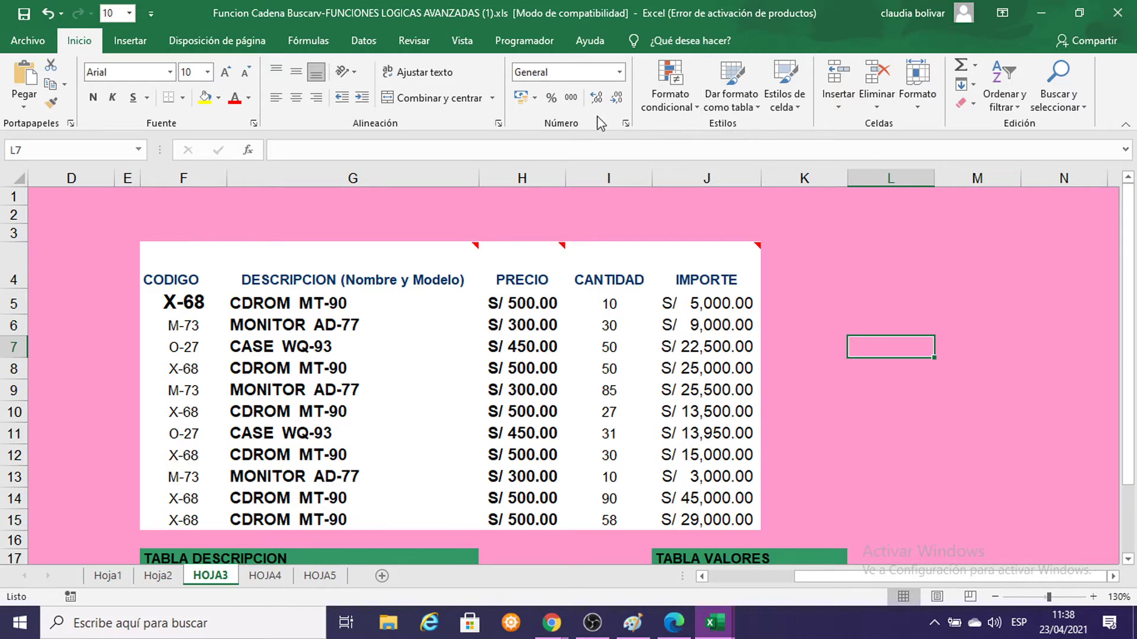
Step: Format the range F4:J15, including its headers, as a table with the purple Medium style that has a solid header row
left_click_drag(172, 267, 713, 515)
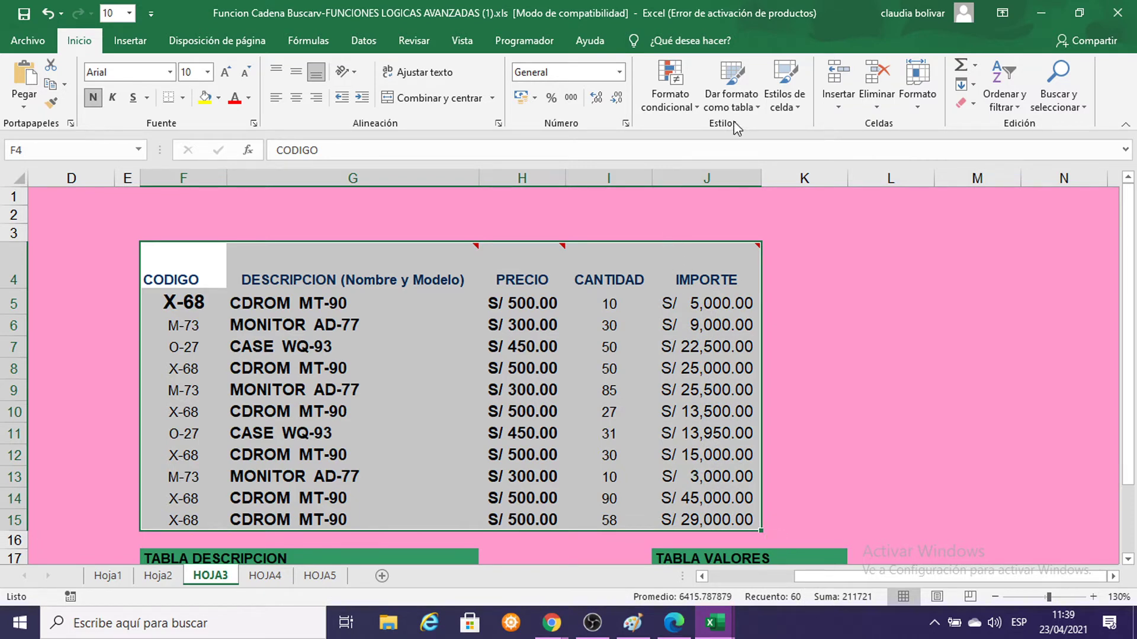
left_click(722, 95)
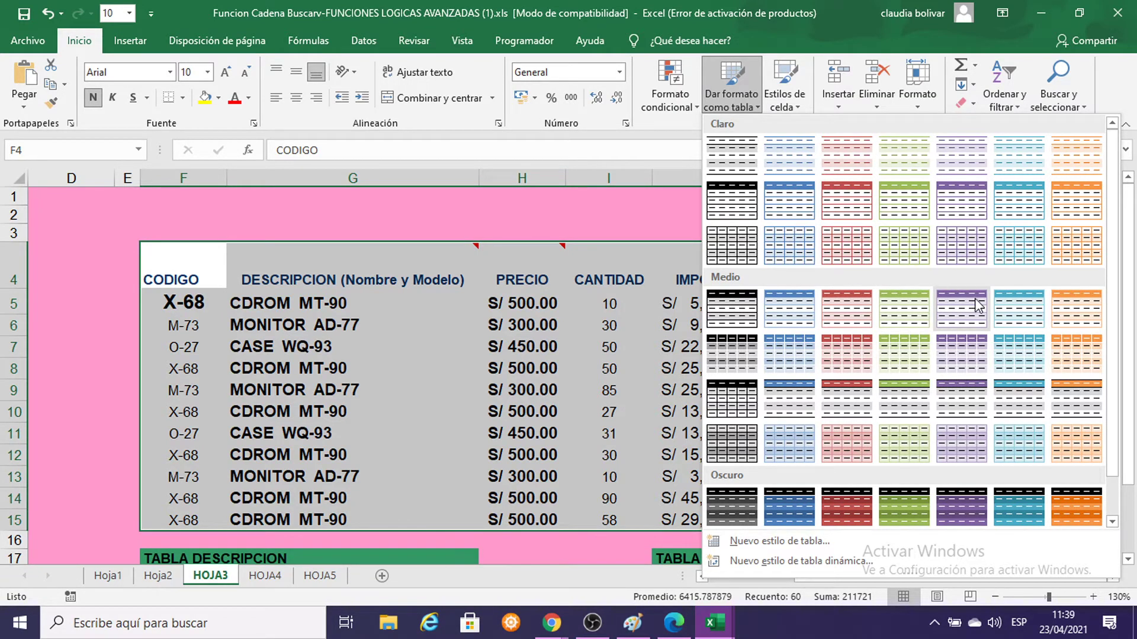
left_click(1032, 308)
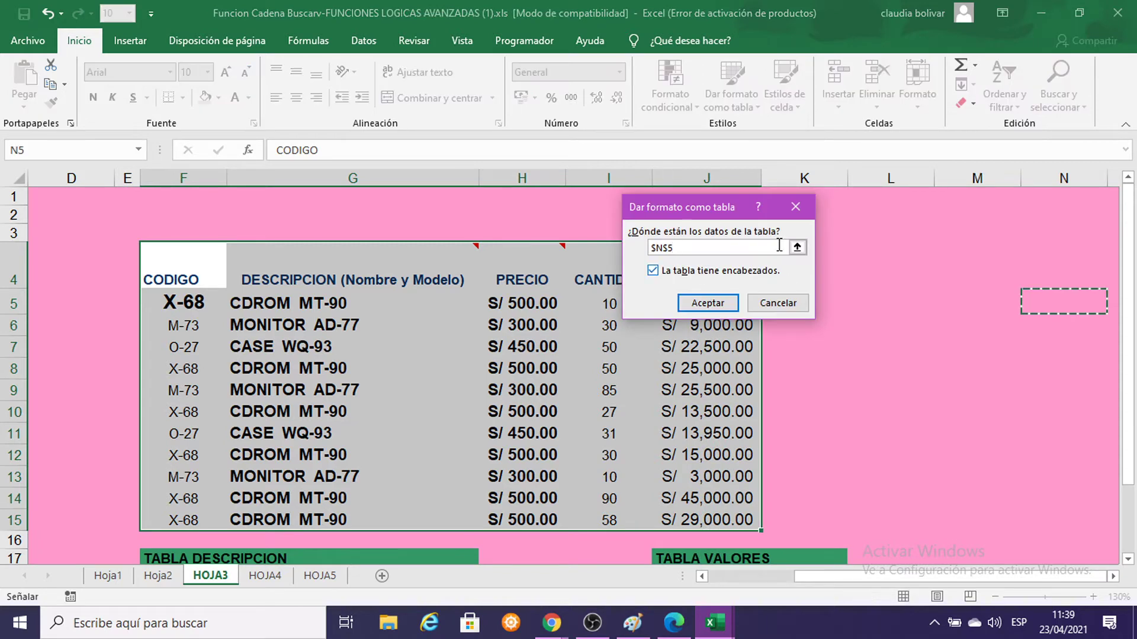
left_click(795, 207)
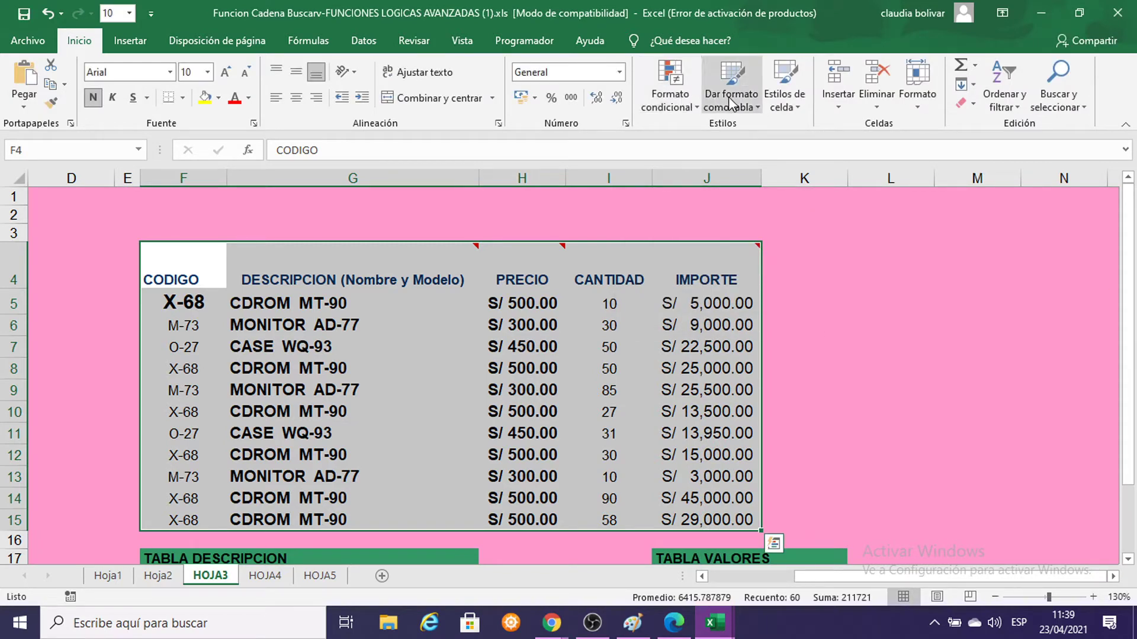
right_click(733, 106)
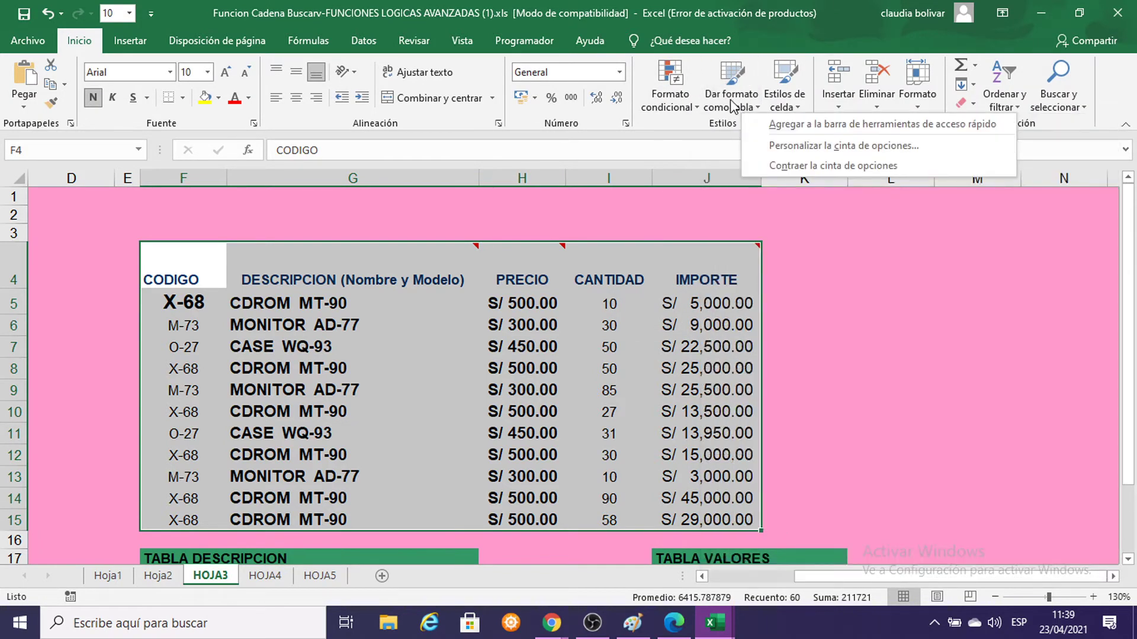
left_click(731, 100)
left_click(961, 315)
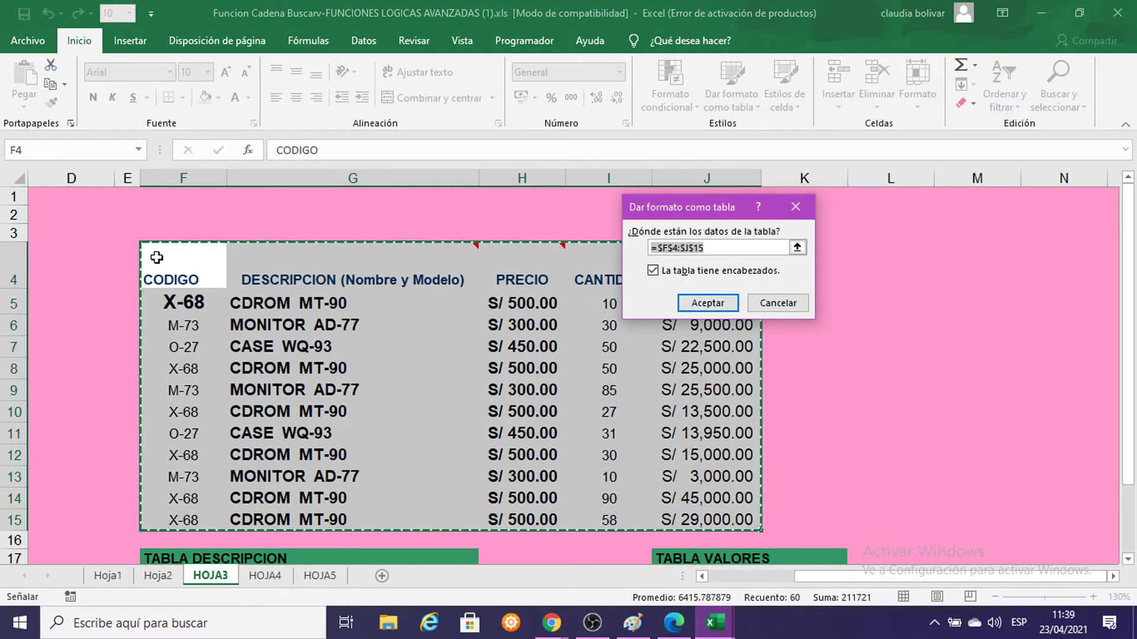
left_click(698, 304)
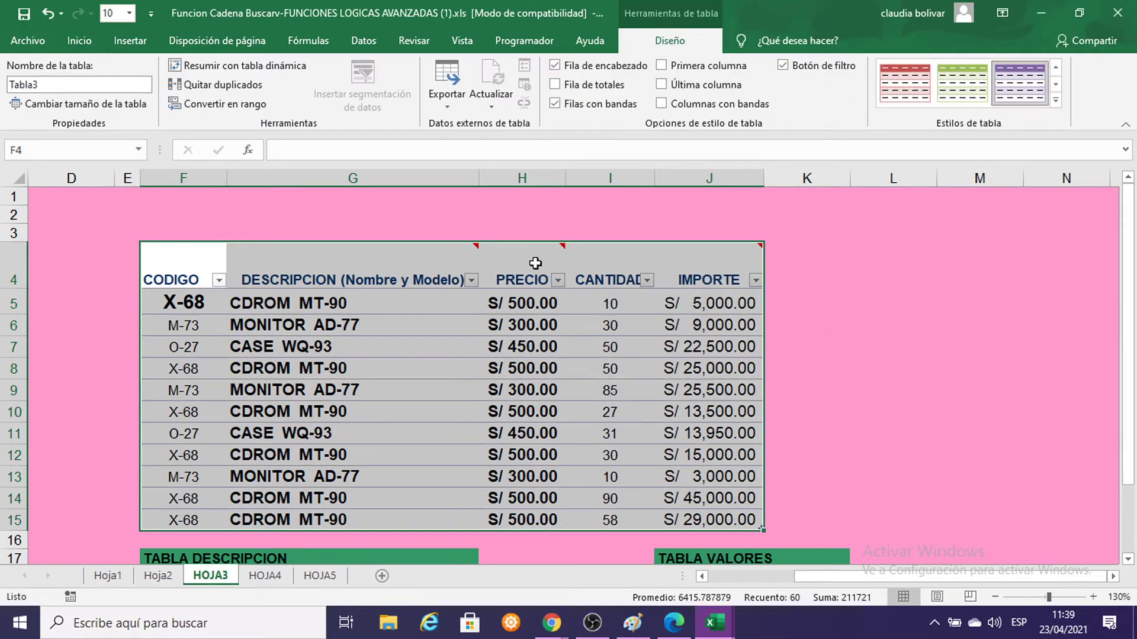
left_click(533, 260)
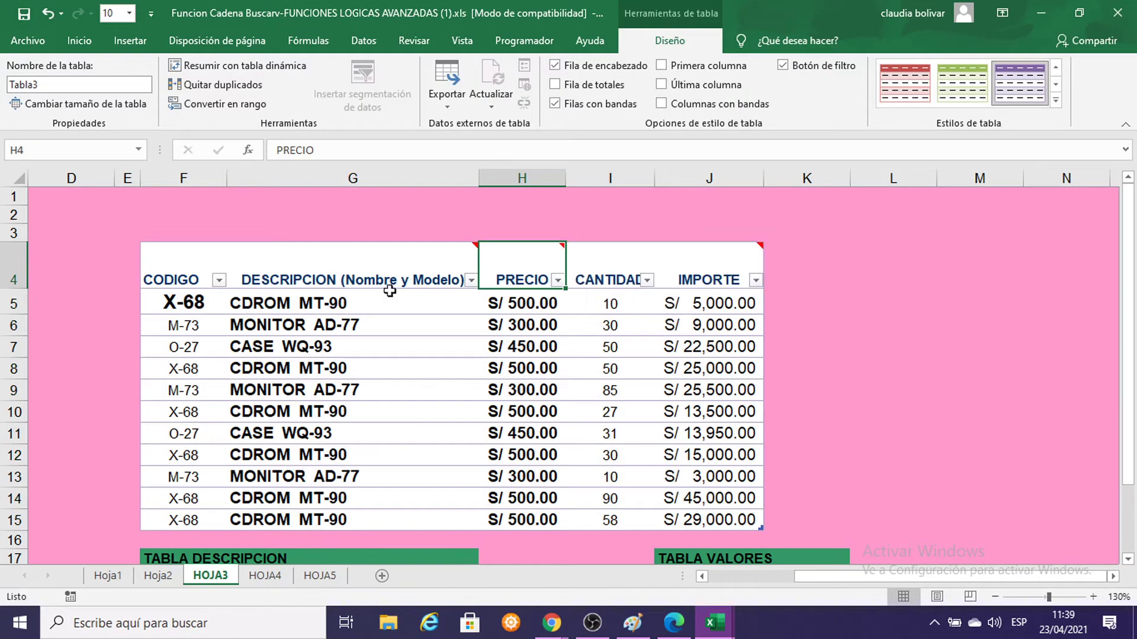
Step: Examine the filter and sorting choices of the CODIGO column, leaving them unapplied
left_click(218, 281)
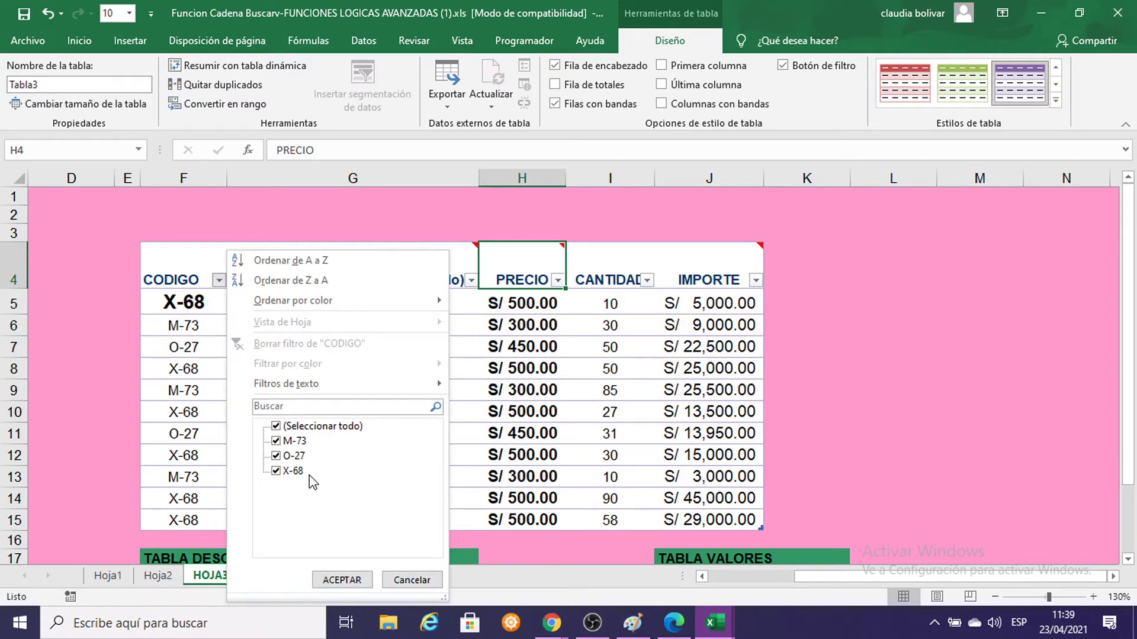
left_click(929, 379)
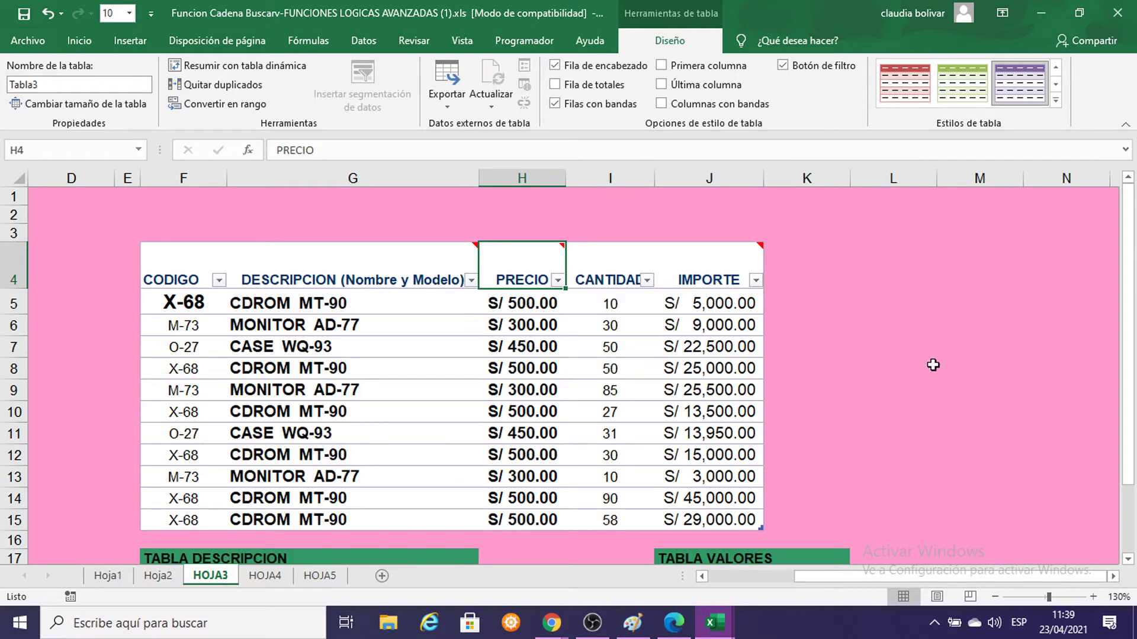
left_click(934, 365)
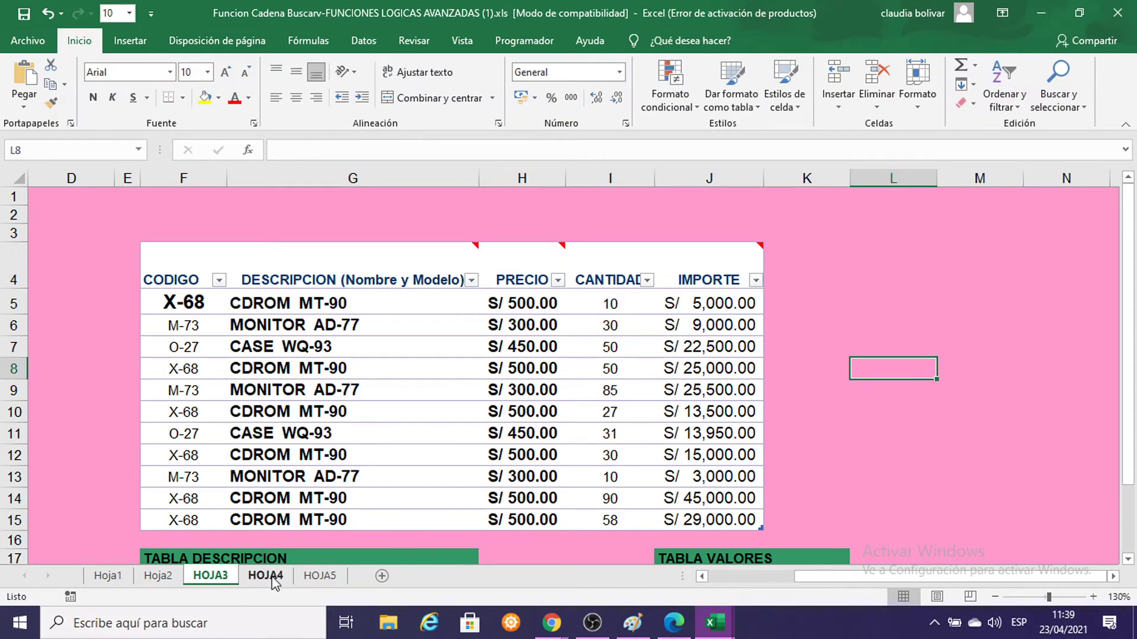
Step: Open the HOJA4 worksheet and enlarge its view to 140%
left_click(273, 578)
left_click(652, 388)
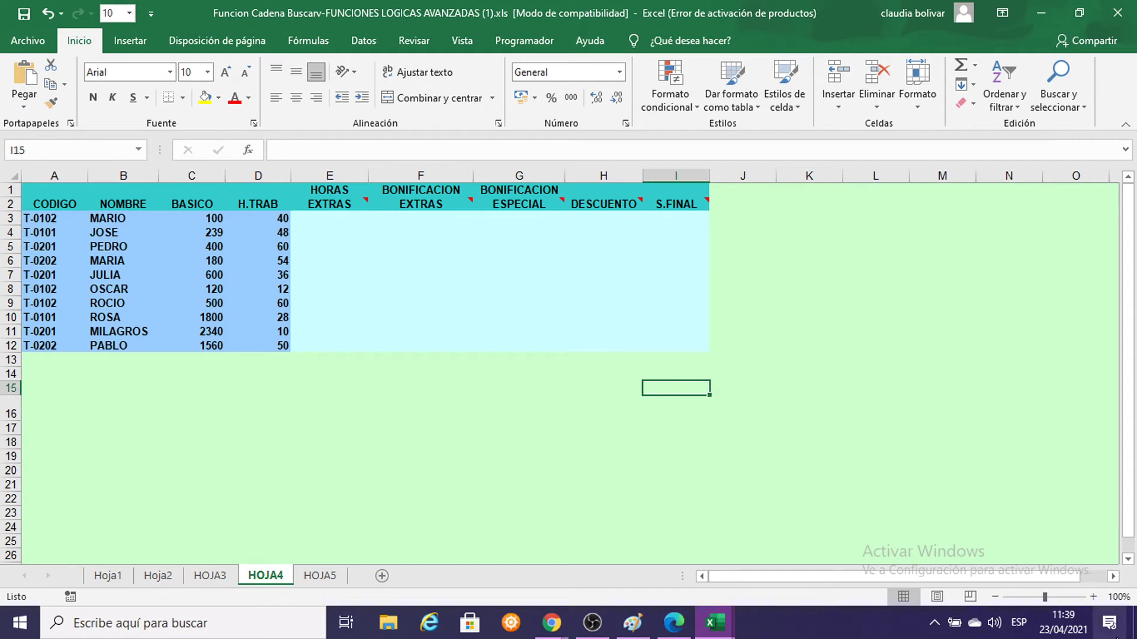
left_click(1093, 596)
left_click(1093, 596)
left_click(1093, 597)
left_click(1093, 597)
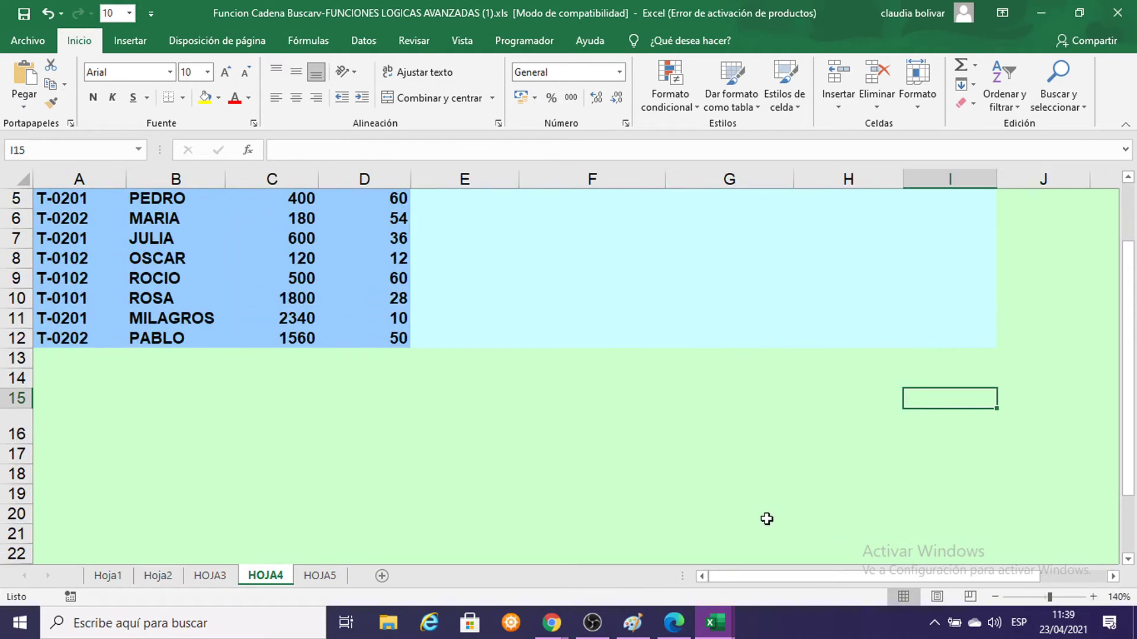
Step: Set the font size of cells E3:H3, from HORAS EXTRAS to DESCUENTO, to 16
left_click(455, 242)
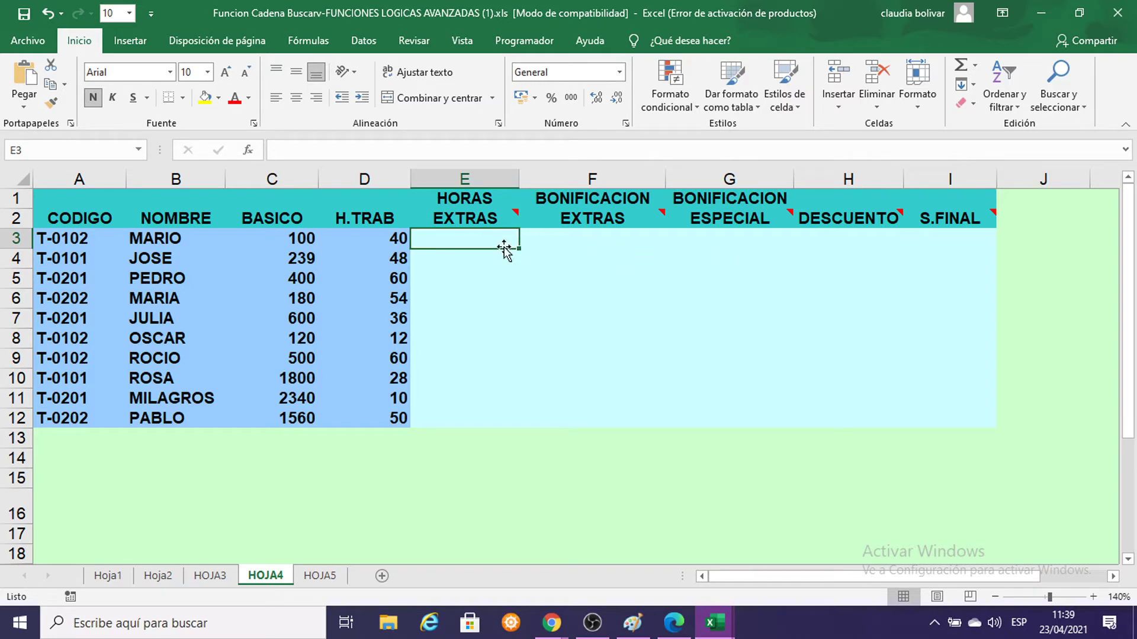
left_click(526, 412)
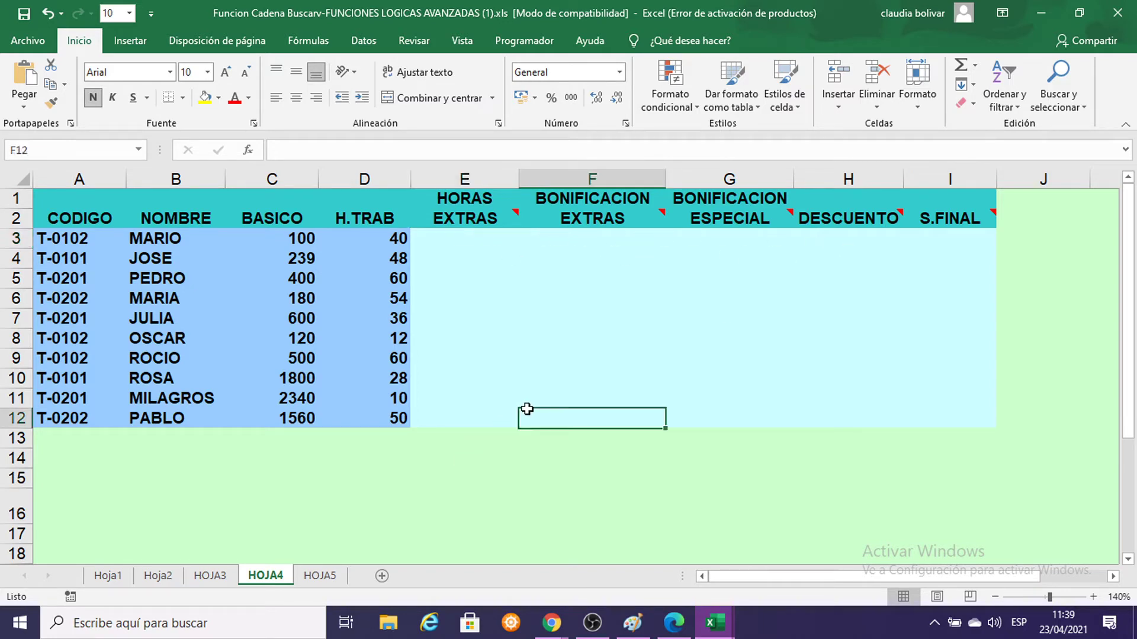
left_click(450, 238)
left_click_drag(516, 238, 883, 238)
left_click(952, 244)
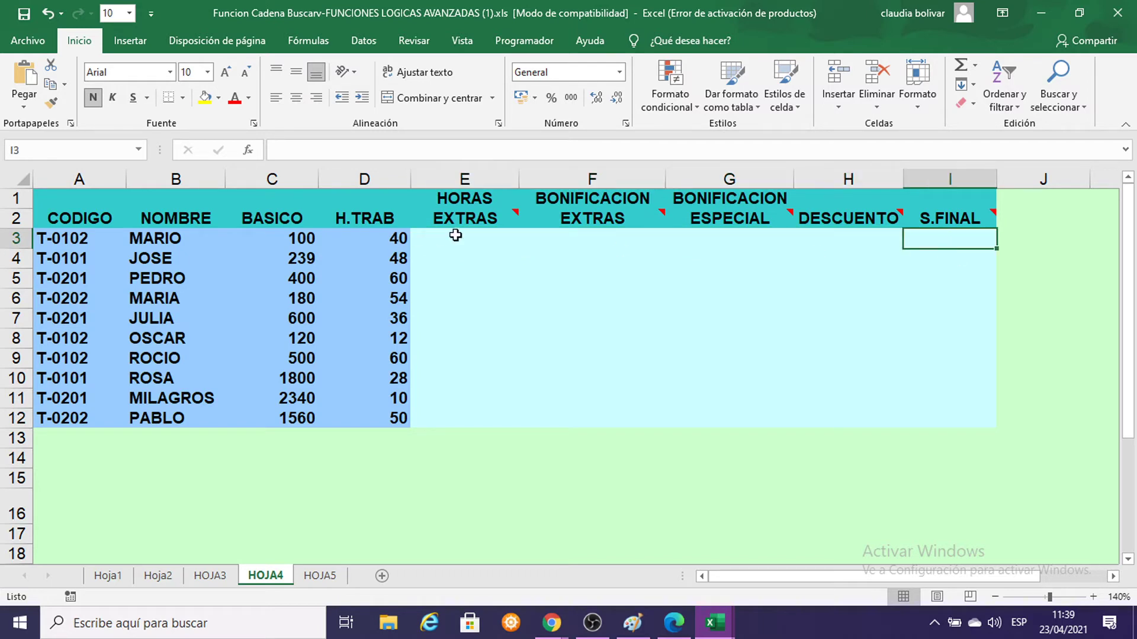
left_click_drag(459, 238, 865, 239)
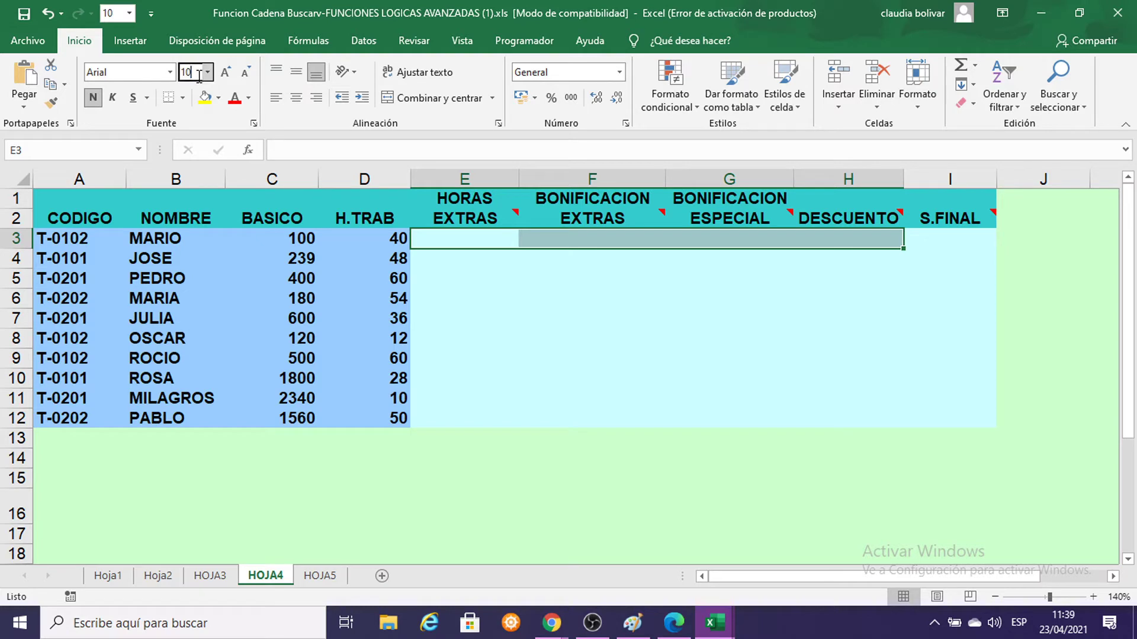
key("BackSpace")
type("6")
key("Return")
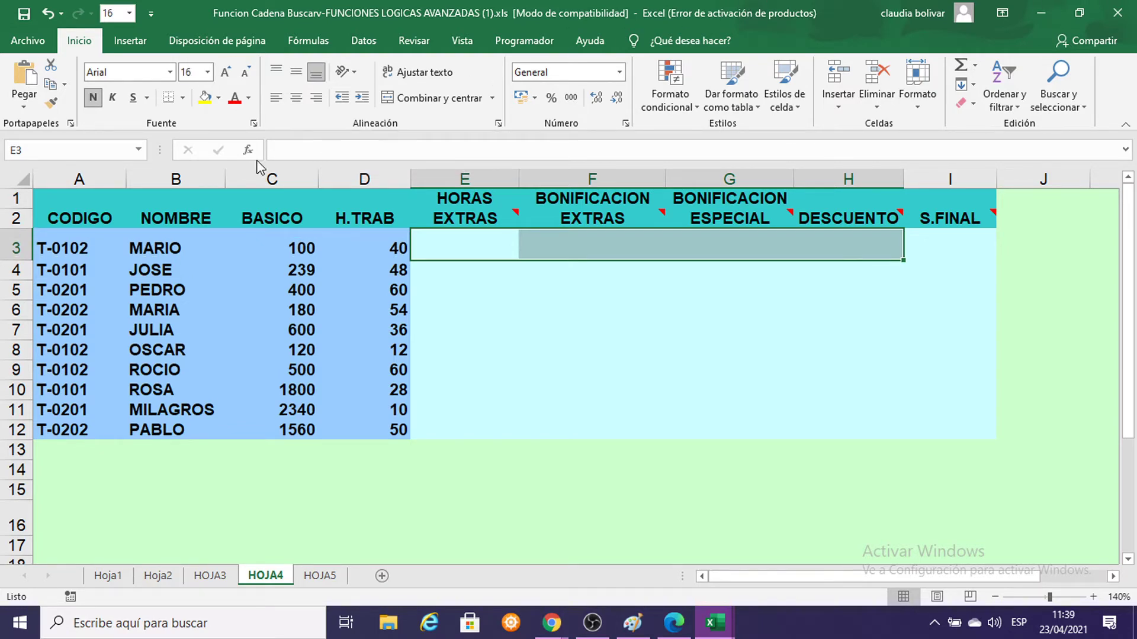
Step: Read the note on the HORAS EXTRAS header and examine the H.TRAB hours in D3:D12
double_click(639, 329)
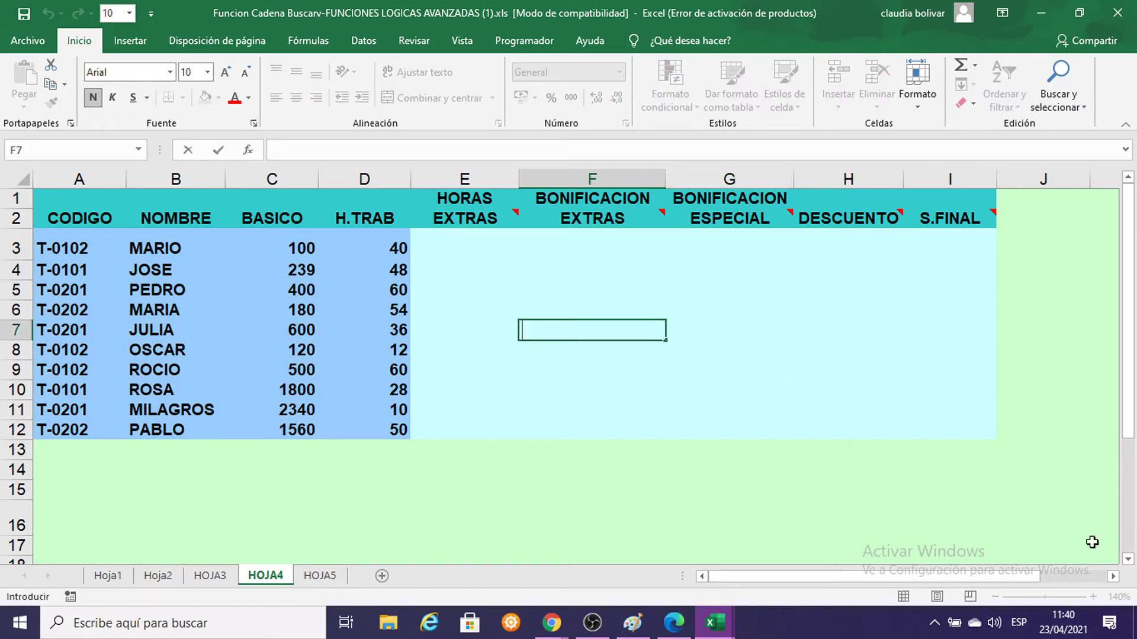
left_click(987, 354)
left_click(1093, 596)
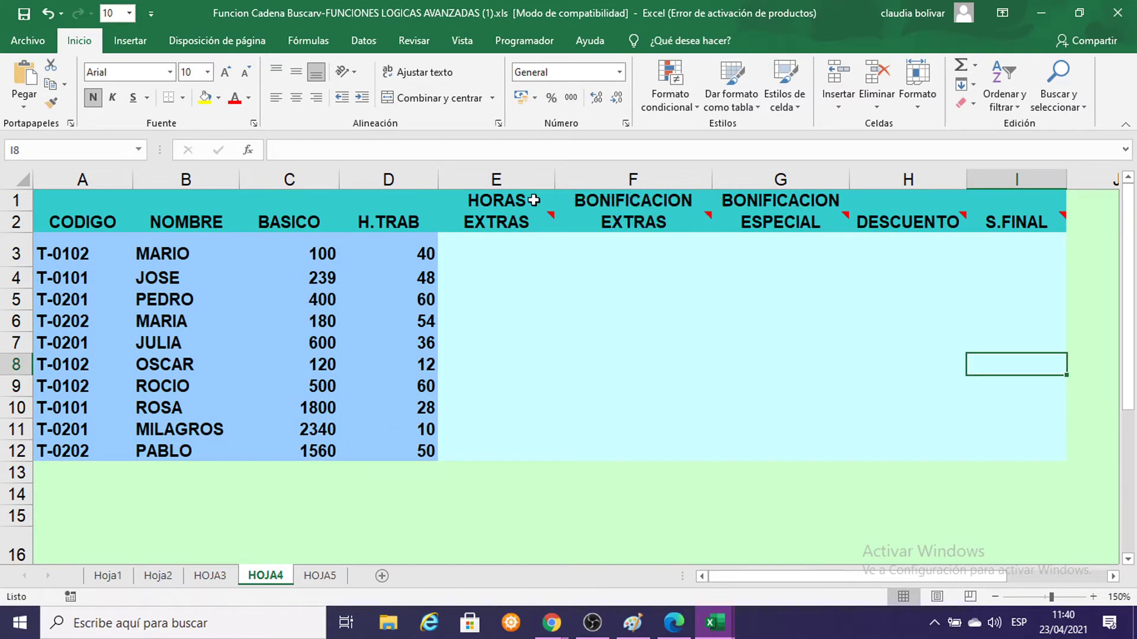
mouse_move(505, 223)
left_click_drag(408, 246, 409, 444)
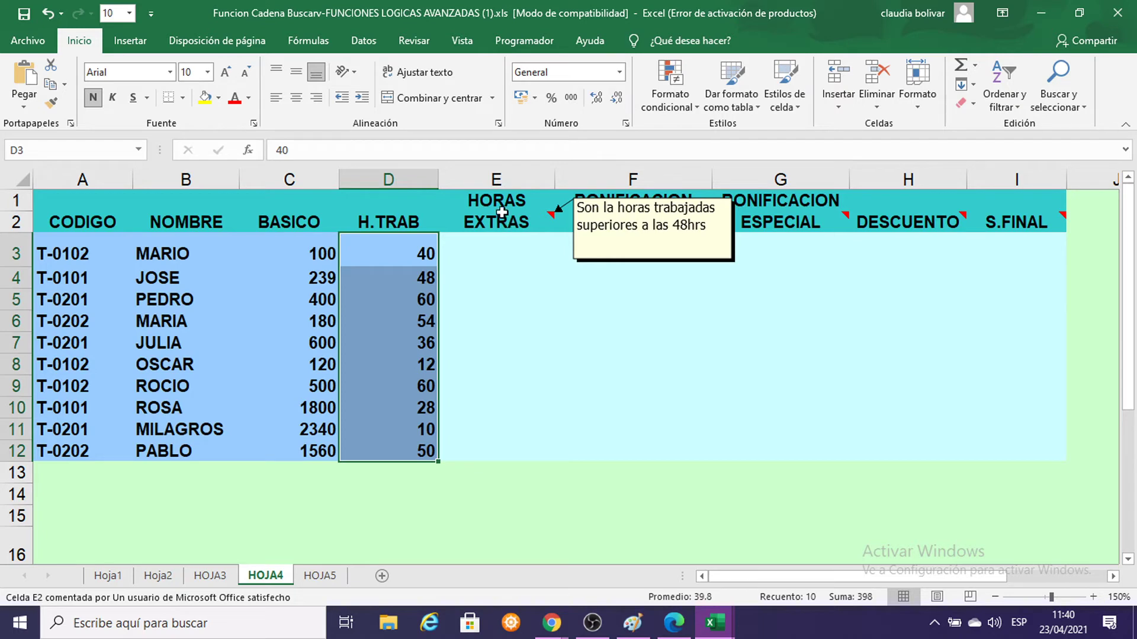
Step: Enter the formula =SI(D3>48;D3-48;0) in cell E3 under HORAS EXTRAS
left_click(494, 248)
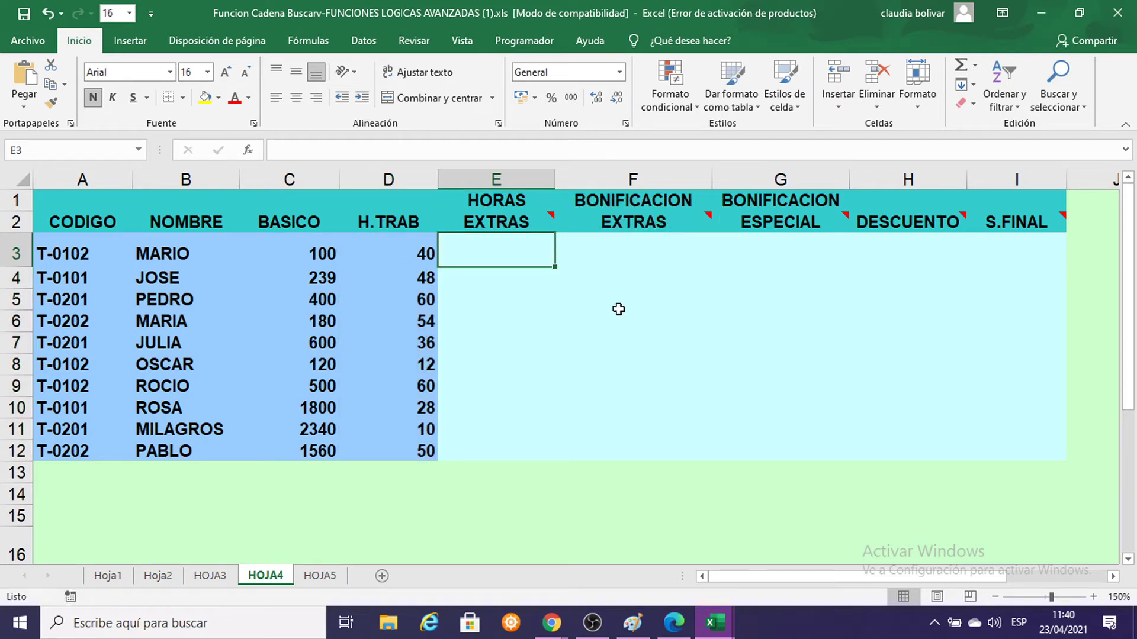
type("=SI")
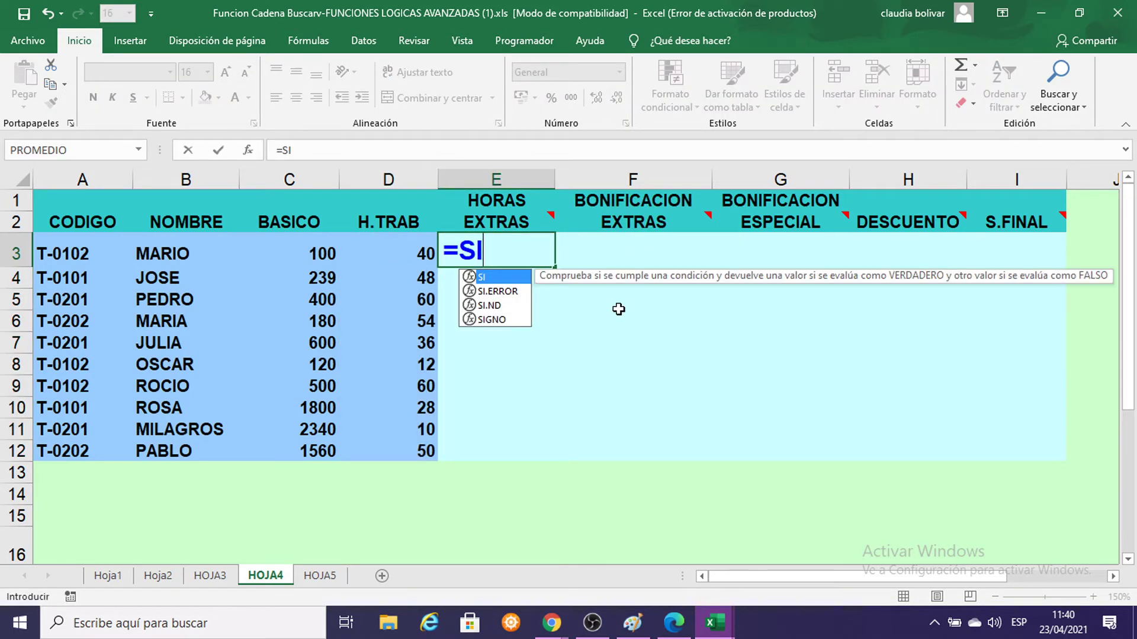
type("(")
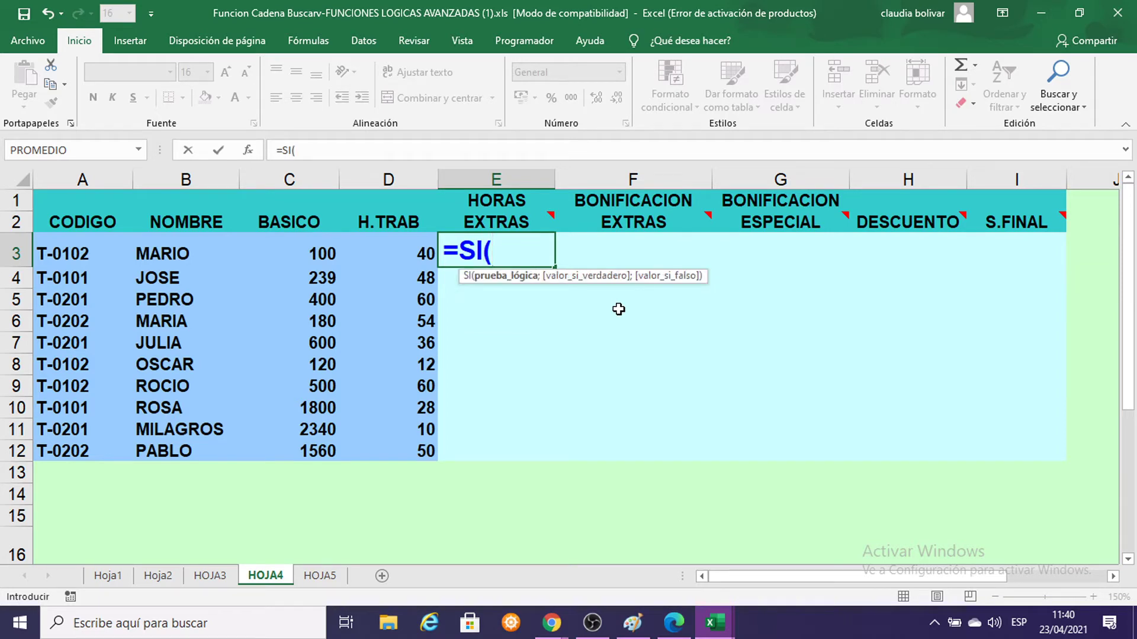
left_click(371, 246)
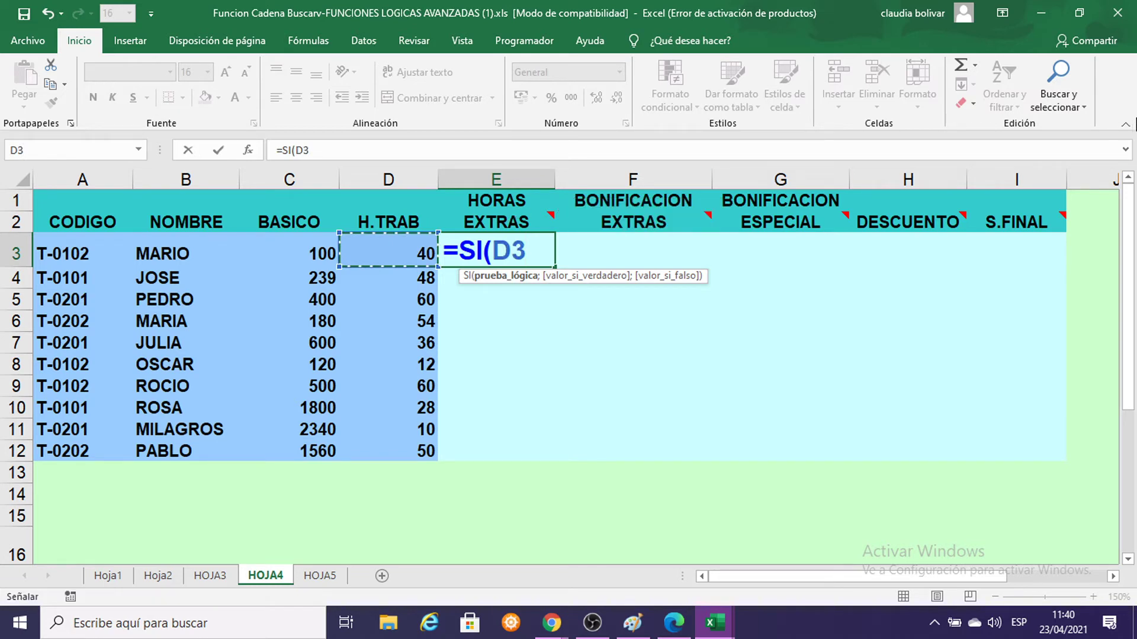
type(">")
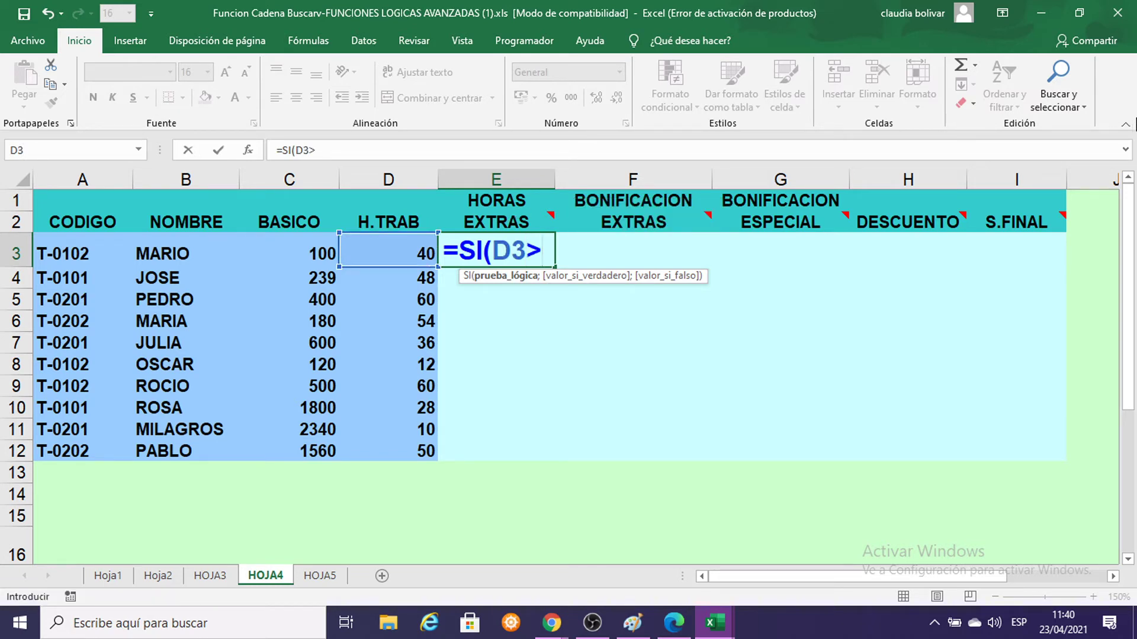
type("48")
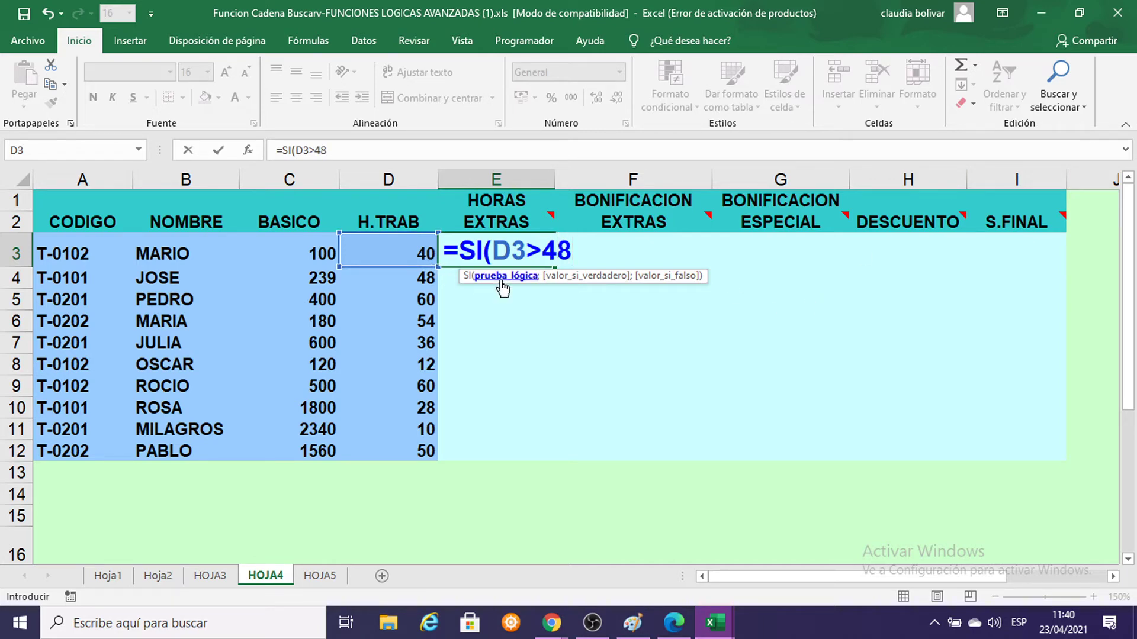
mouse_move(728, 229)
type(";")
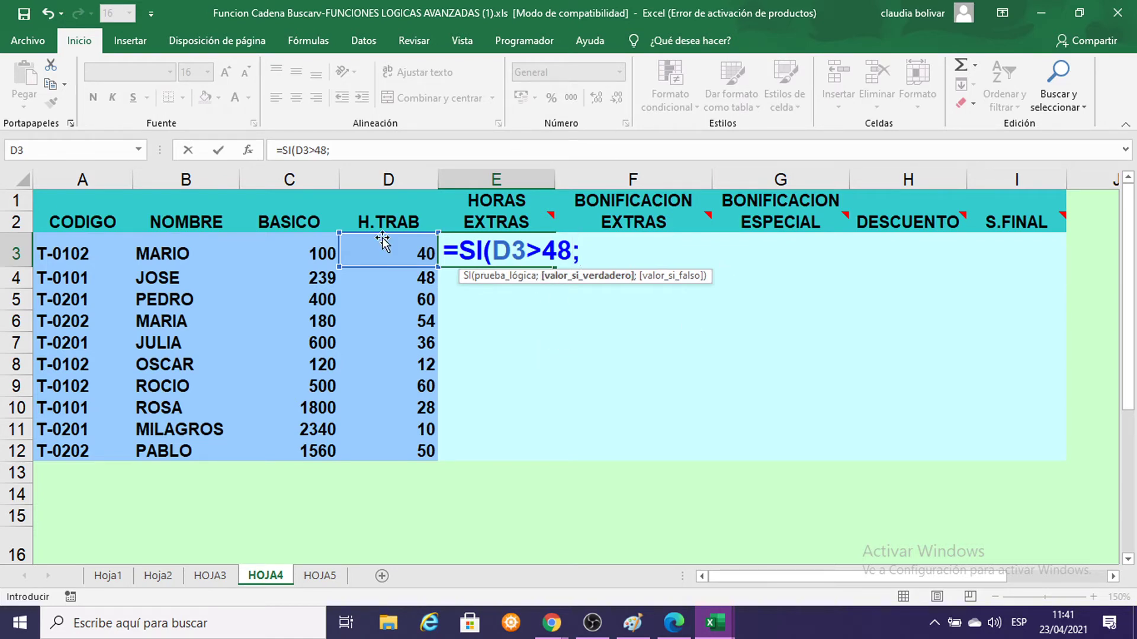
left_click(390, 256)
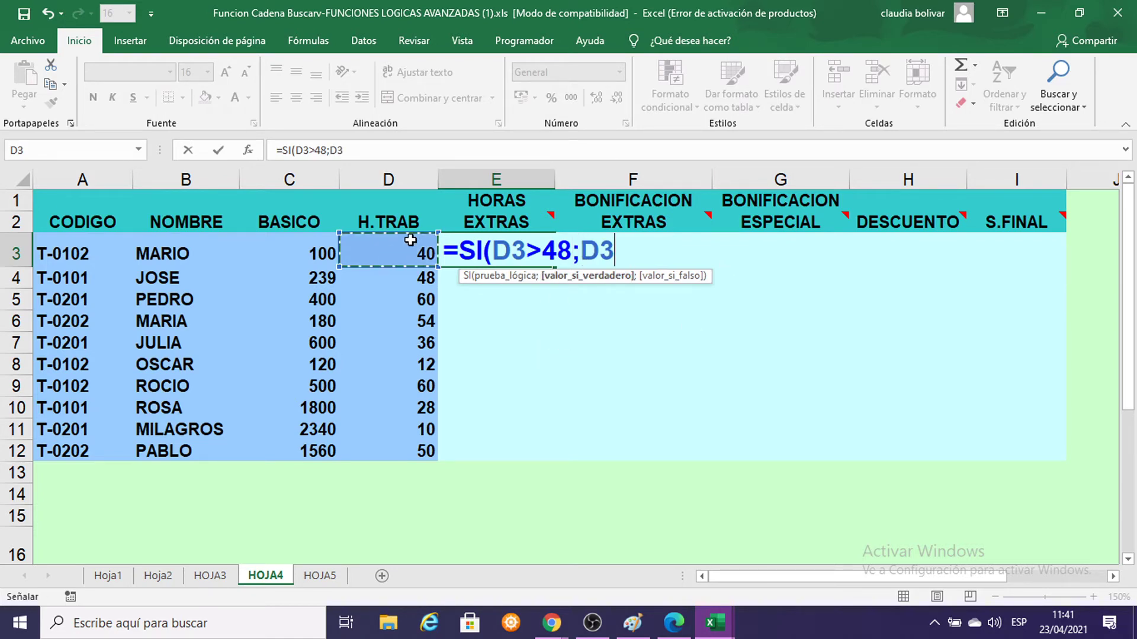
type("-48")
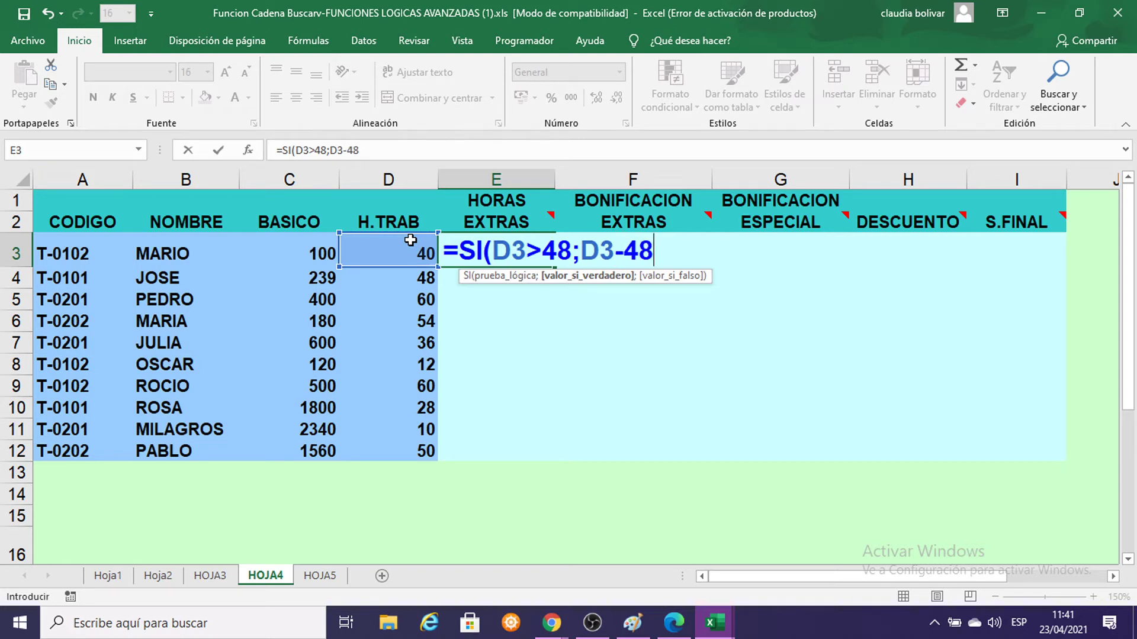
type(";0)")
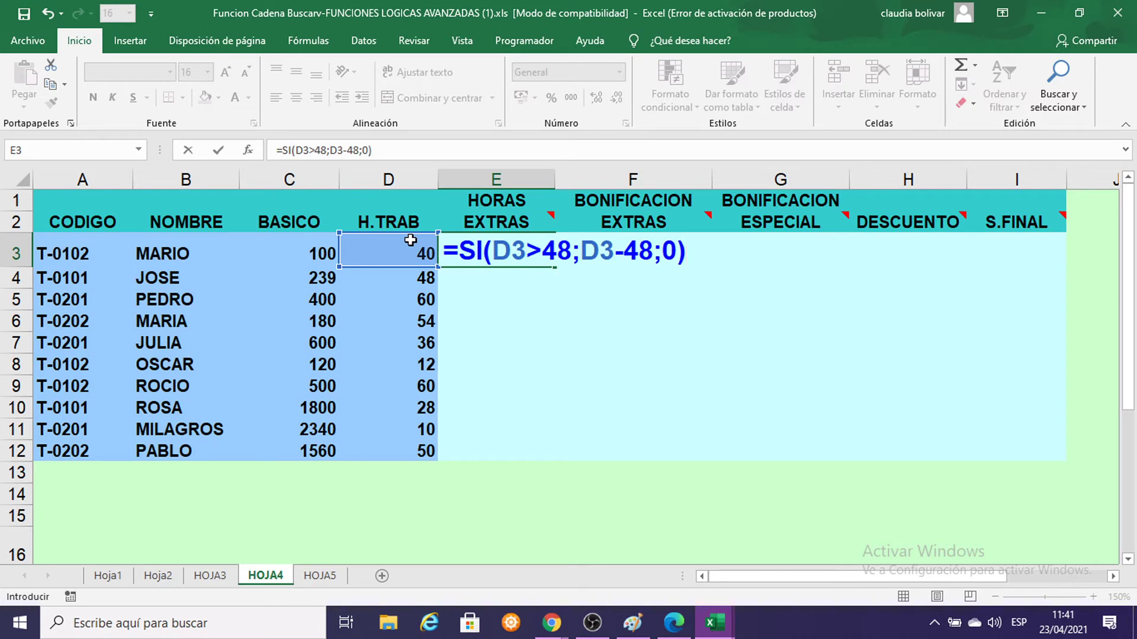
left_click(590, 247)
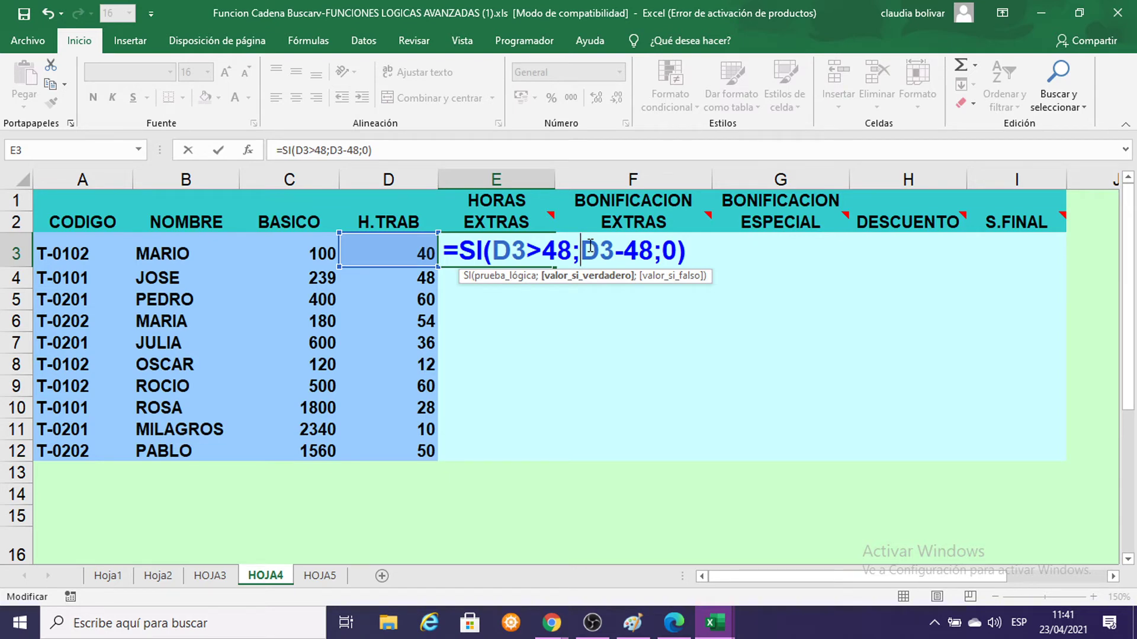
key("Return")
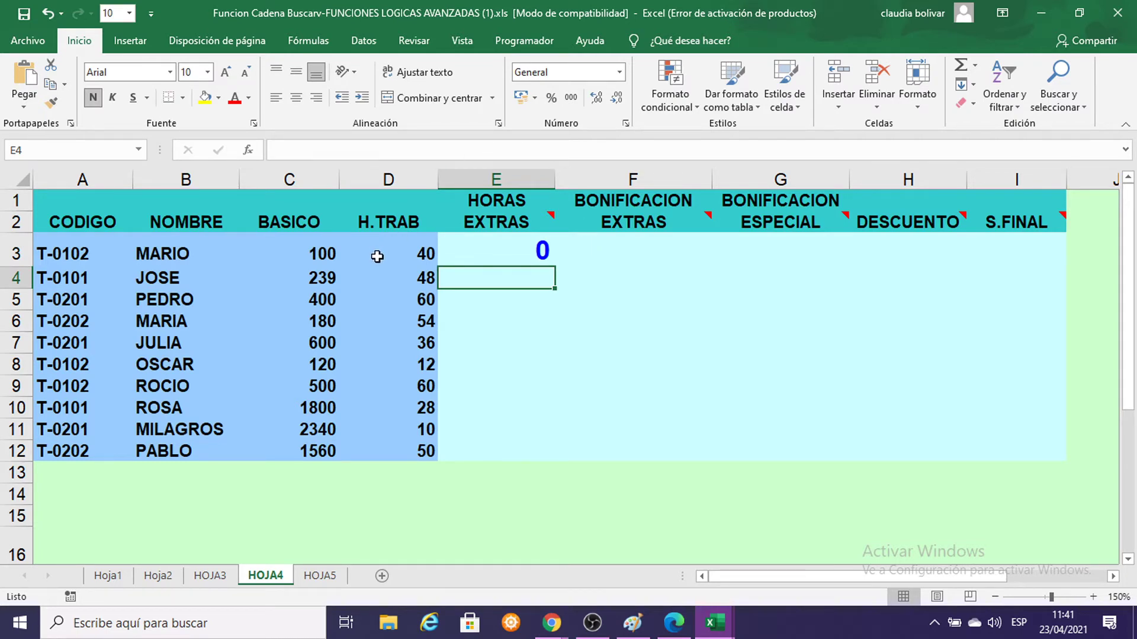
Step: Fill the HORAS EXTRAS formula from E3 down through E12 and format E3:E12 as centred text at font size 11
left_click(493, 253)
left_click_drag(558, 269, 565, 456)
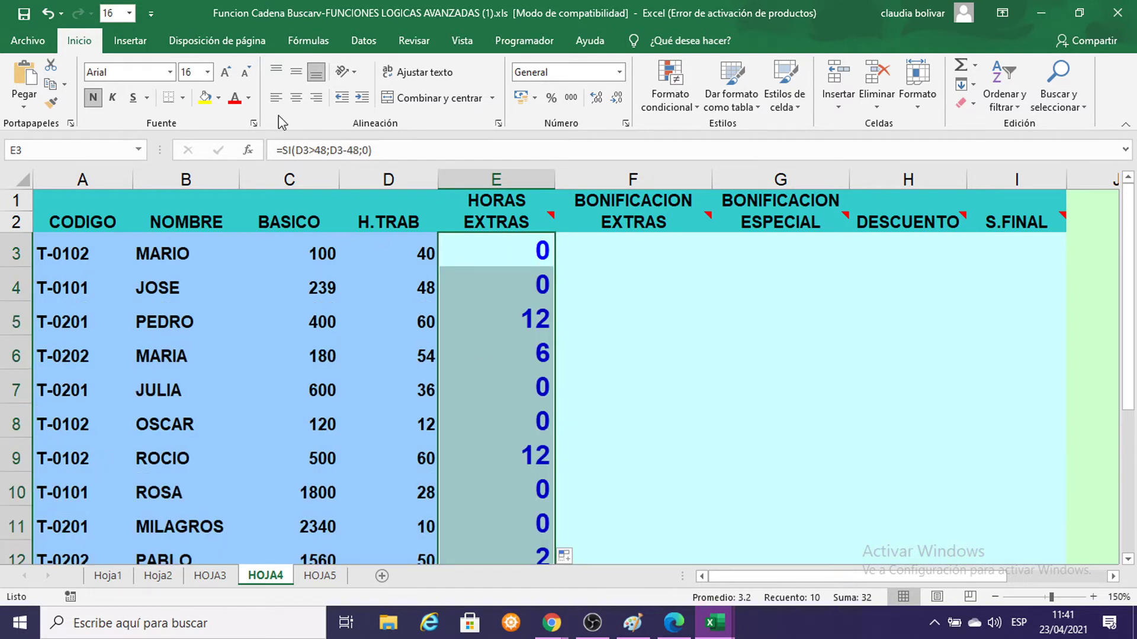
left_click(196, 71)
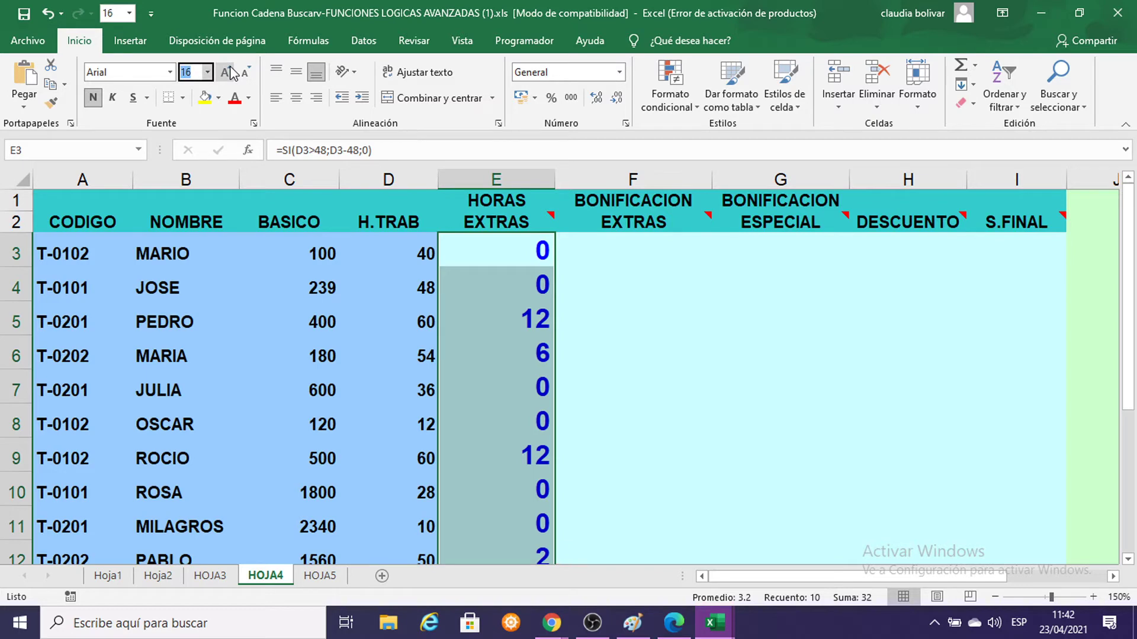
type("11")
key("Return")
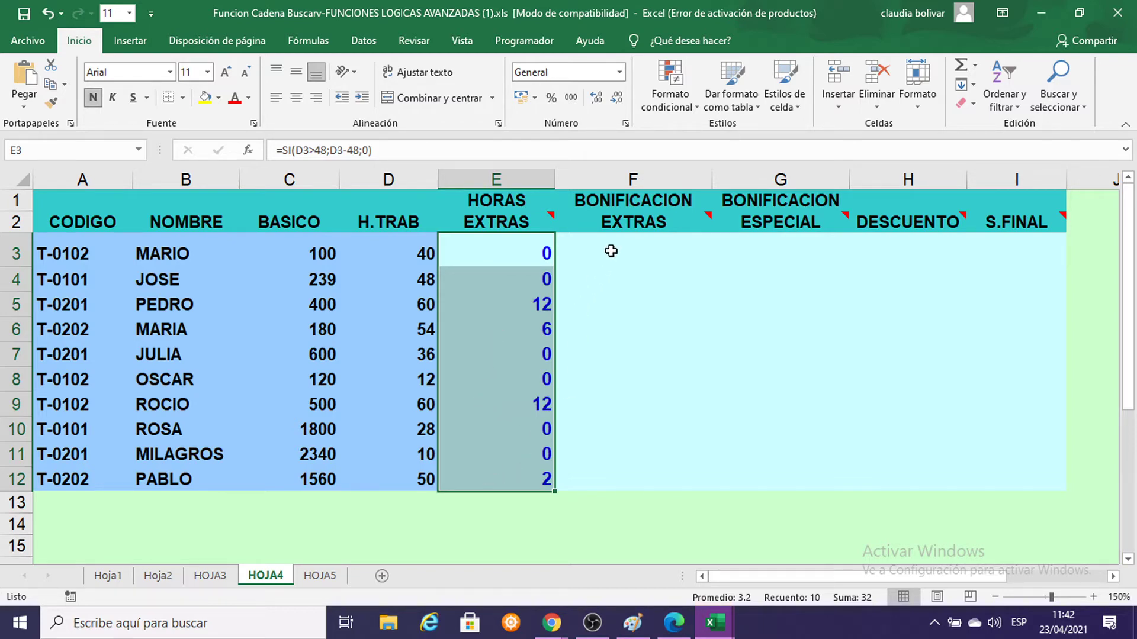
left_click(296, 98)
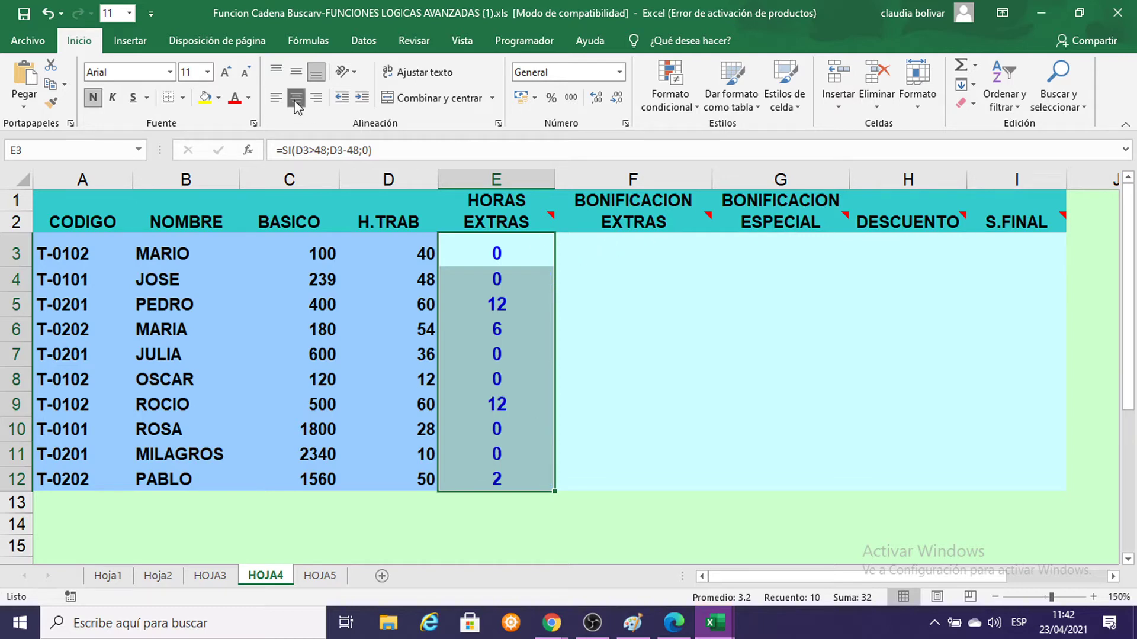
Step: Read the note on the BONIFICACION EXTRAS header and examine the employee codes in the CODIGO column
mouse_move(622, 226)
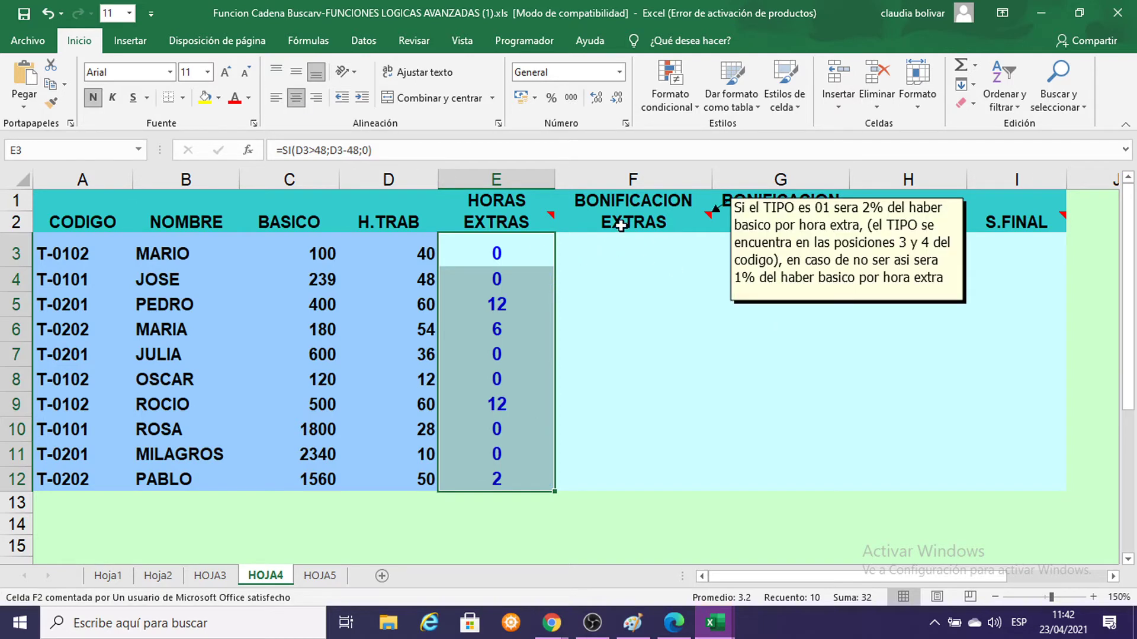
double_click(616, 248)
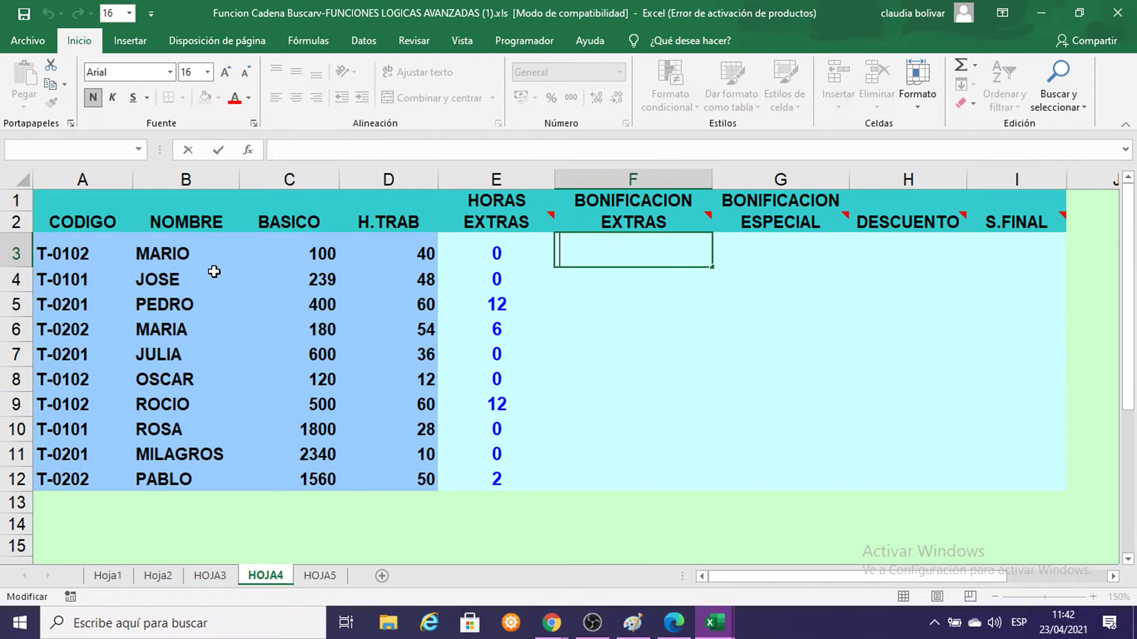
left_click(63, 253)
left_click(83, 228)
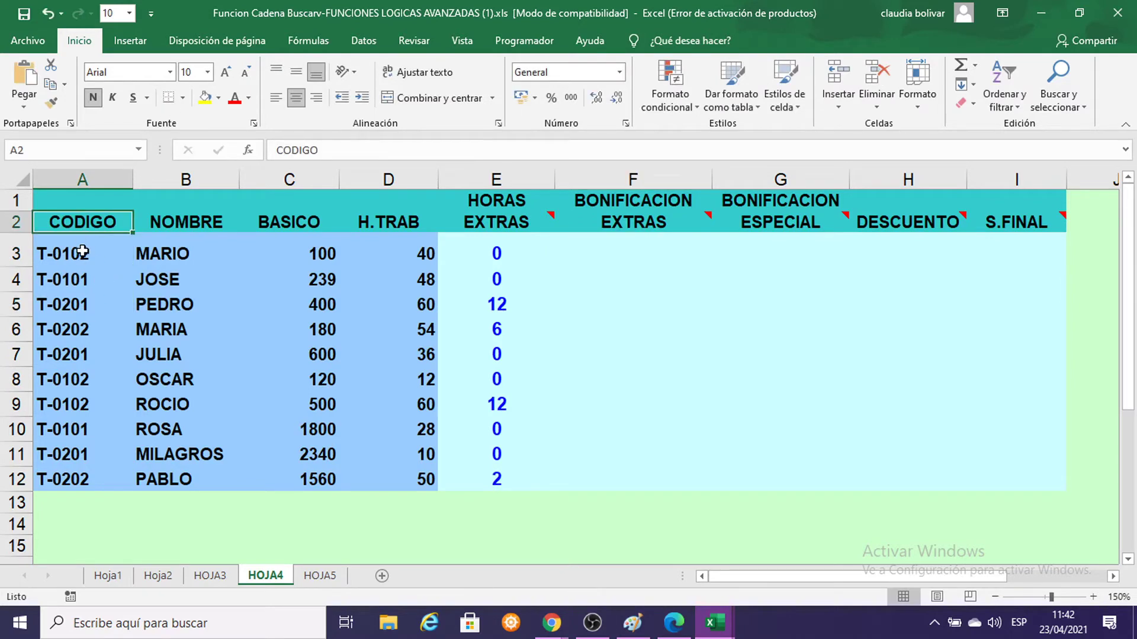
left_click(83, 252)
left_click(114, 300)
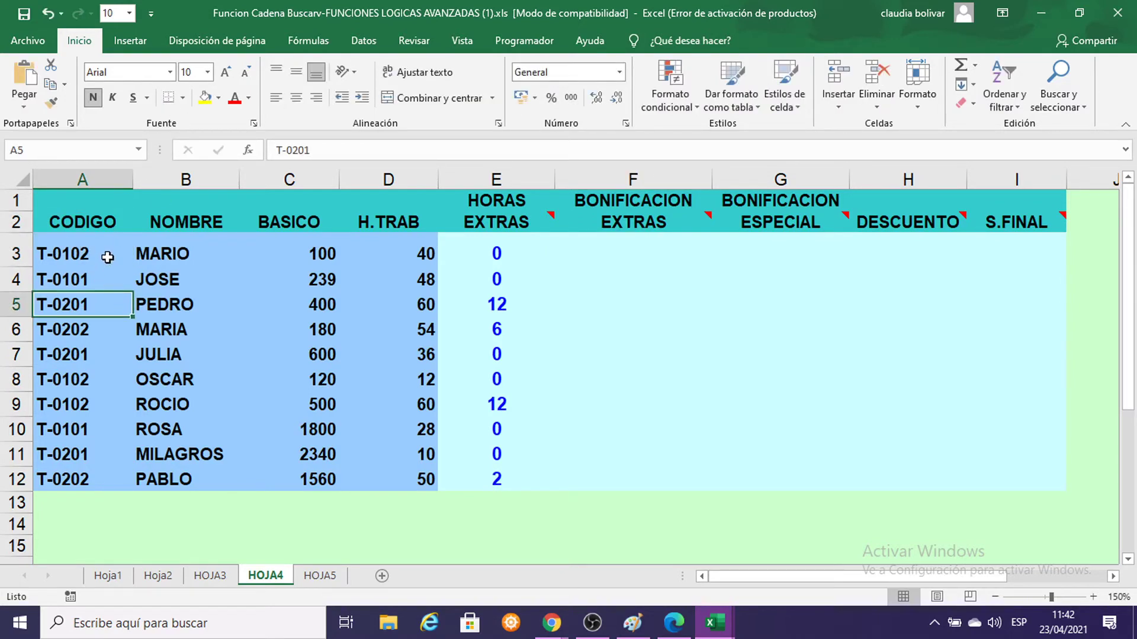
double_click(107, 257)
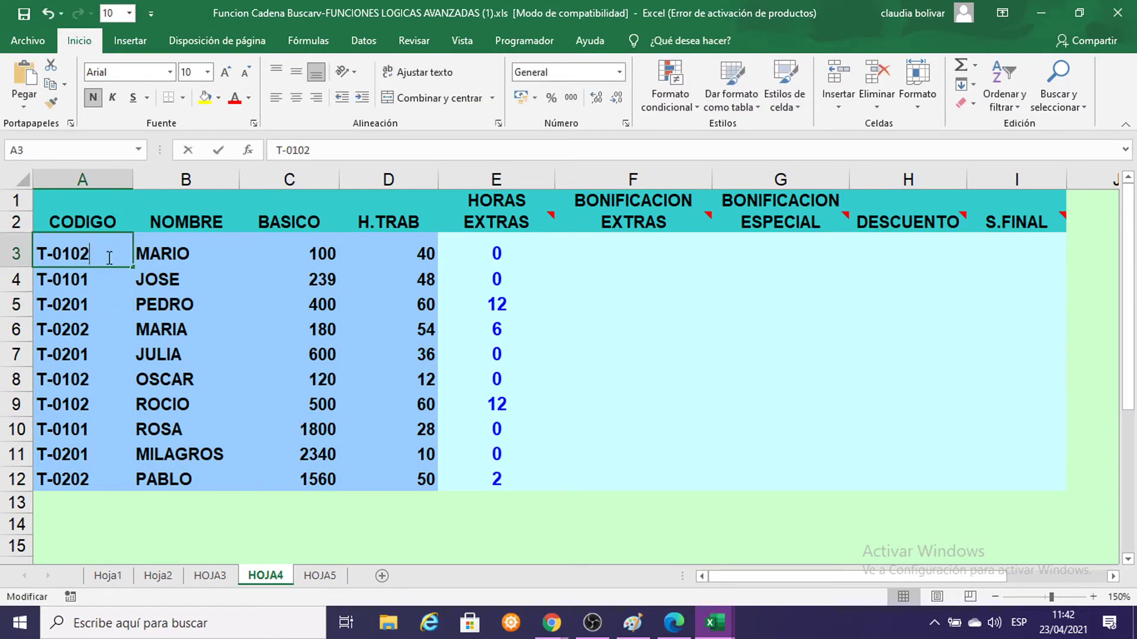
left_click(70, 358)
Step: Set the font size of the first code, in cell A3, to 16
left_click(52, 246)
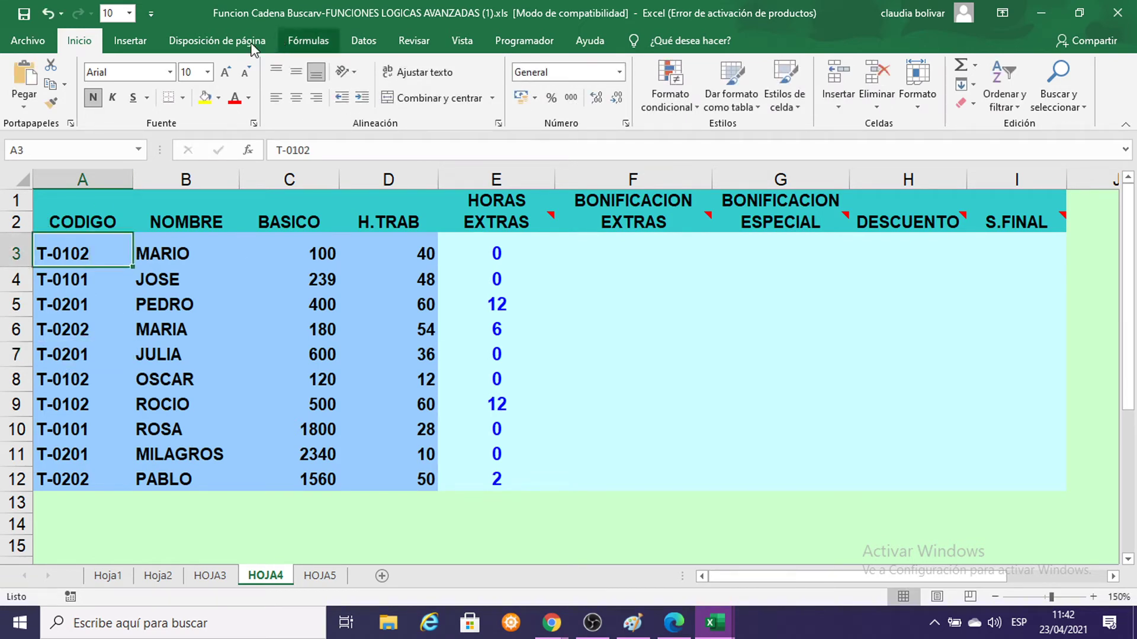
left_click(207, 72)
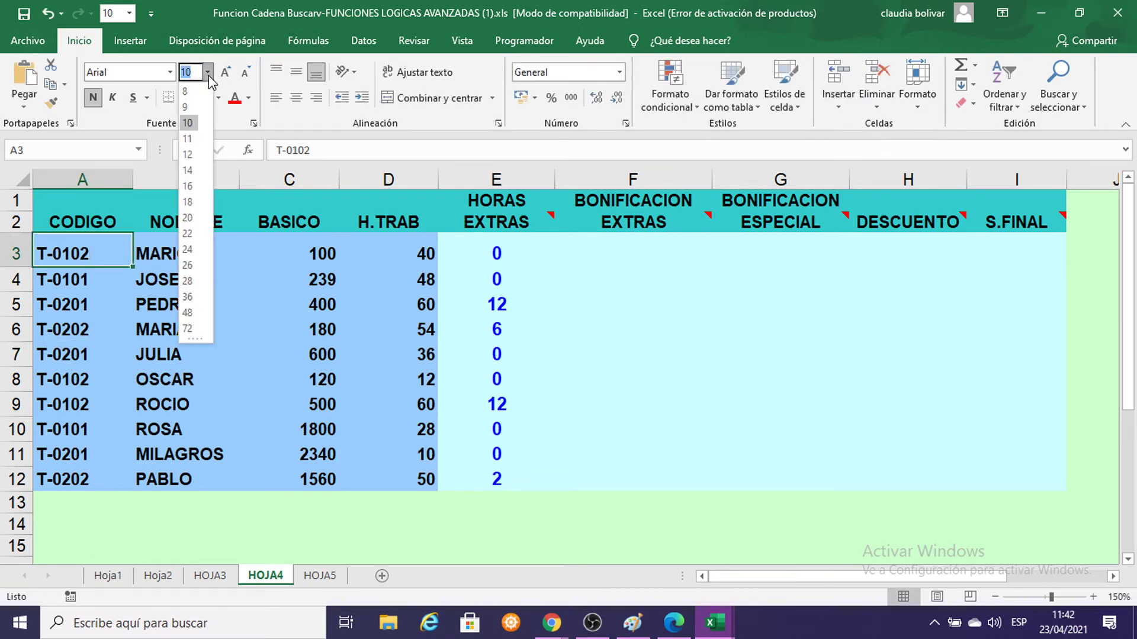
left_click(188, 186)
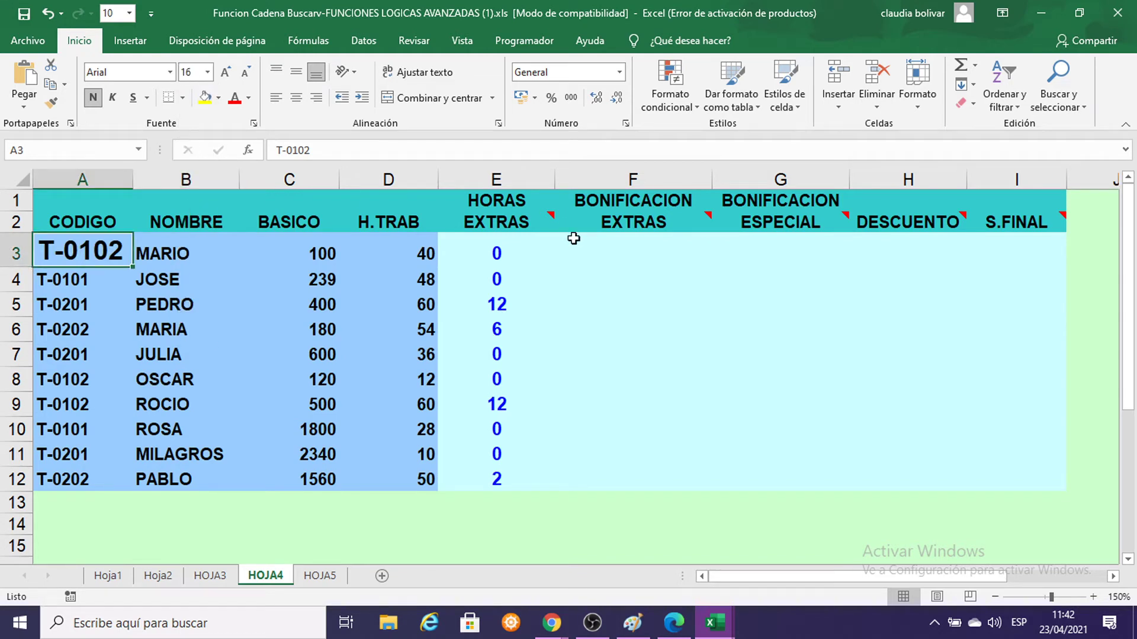
Step: Reread the BONIFICACION EXTRAS note and start a SI formula in F3 with the logical test EXTRAE(A3;3;2)="01"
left_click(605, 222)
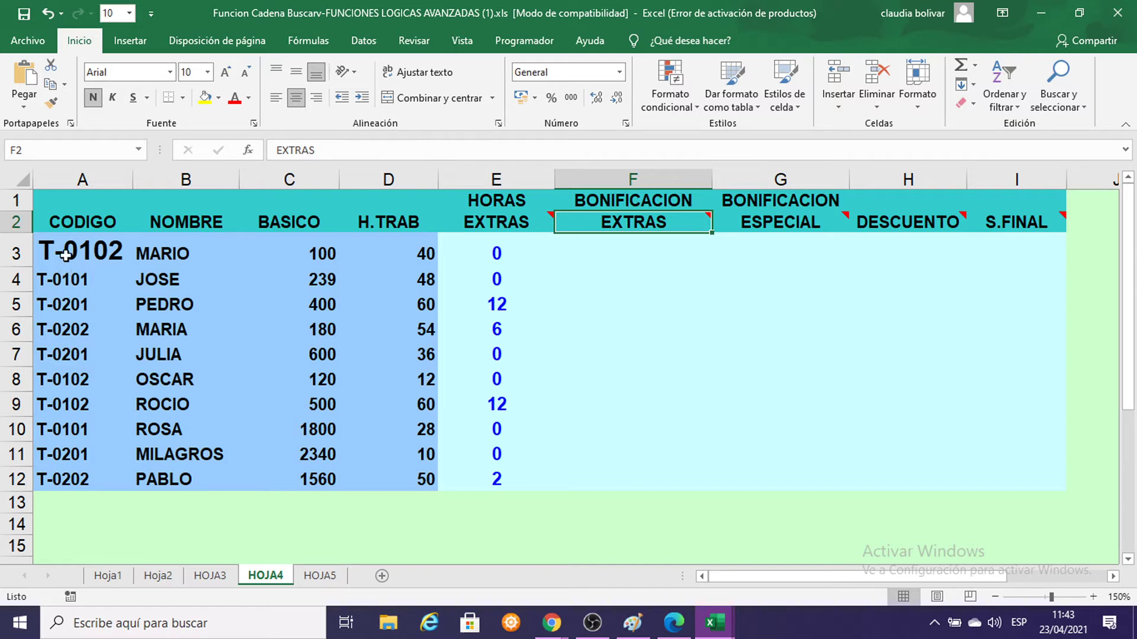
mouse_move(576, 225)
mouse_move(626, 221)
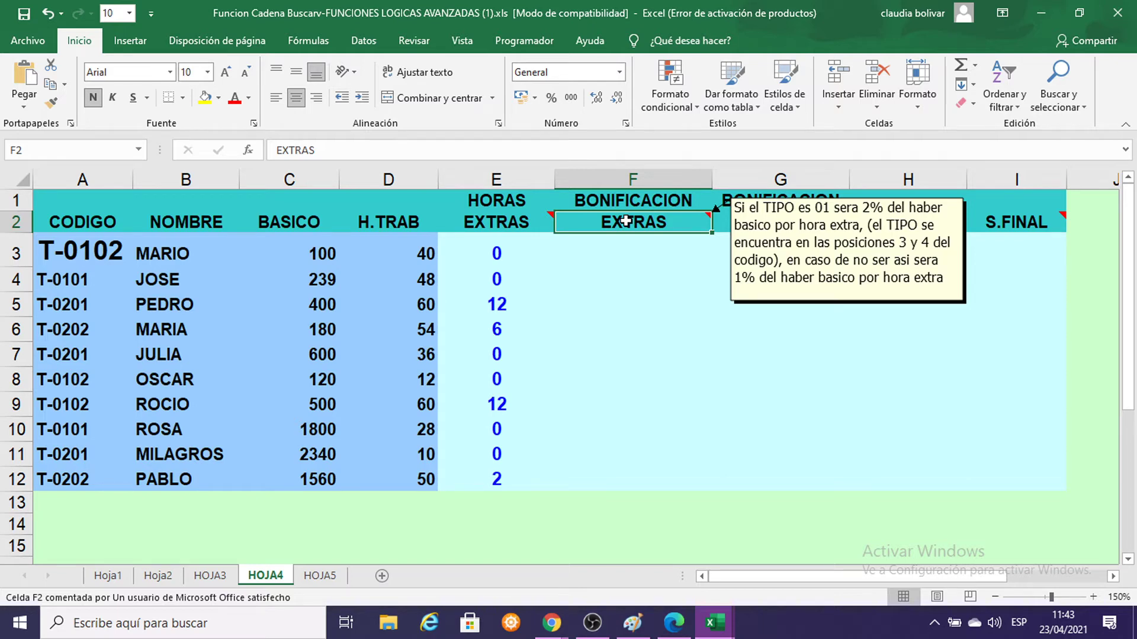
left_click(571, 247)
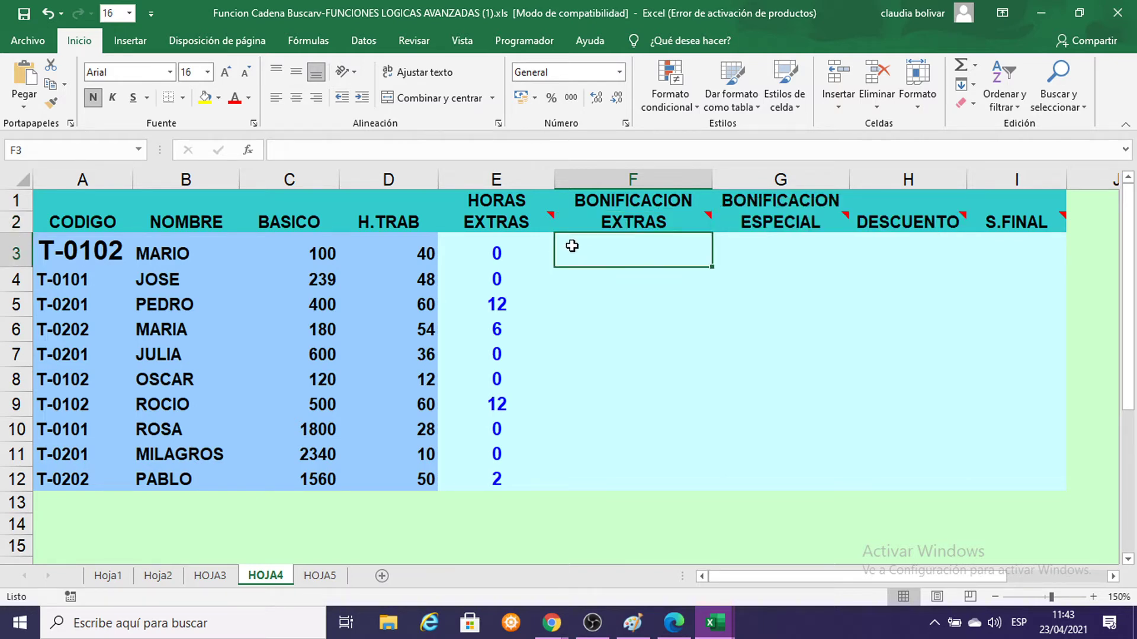
type("=")
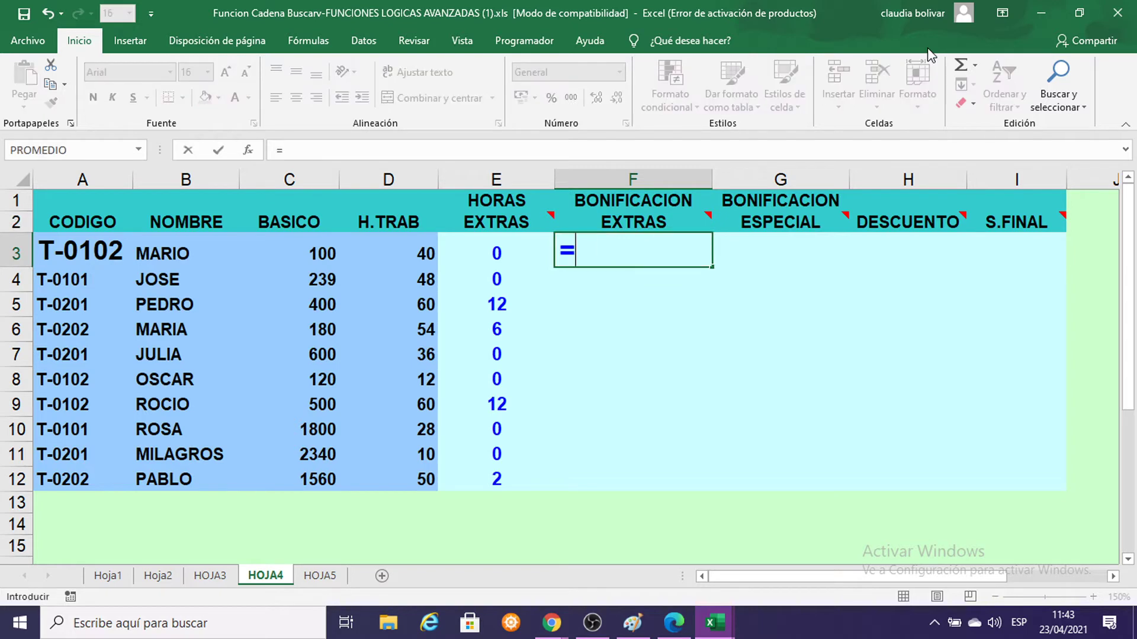
type("SI(")
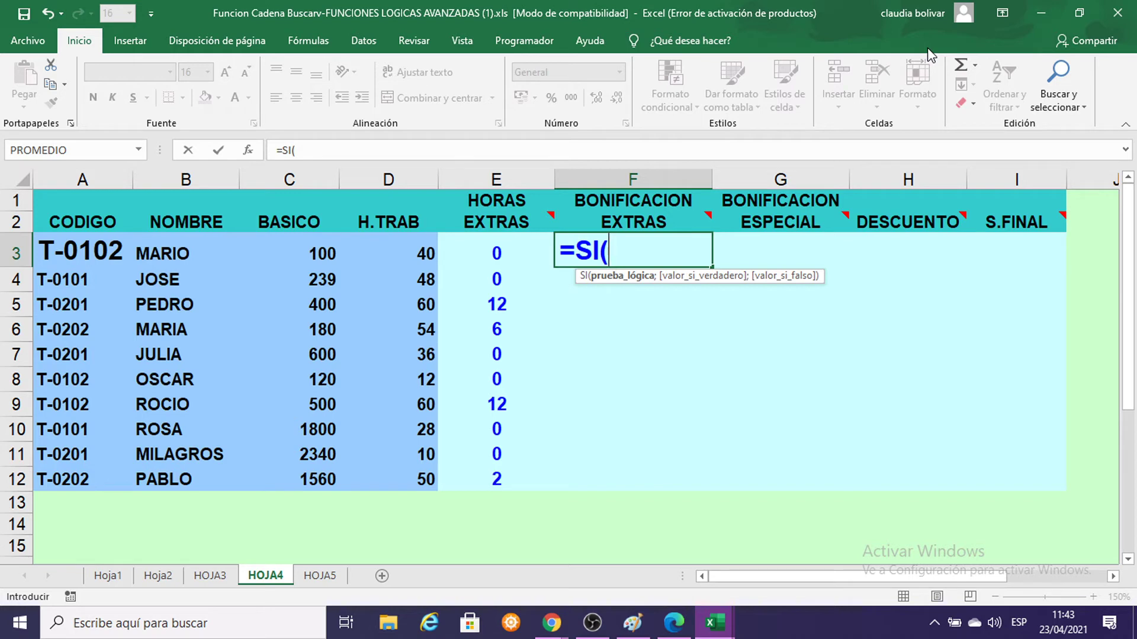
type("EXTRAE")
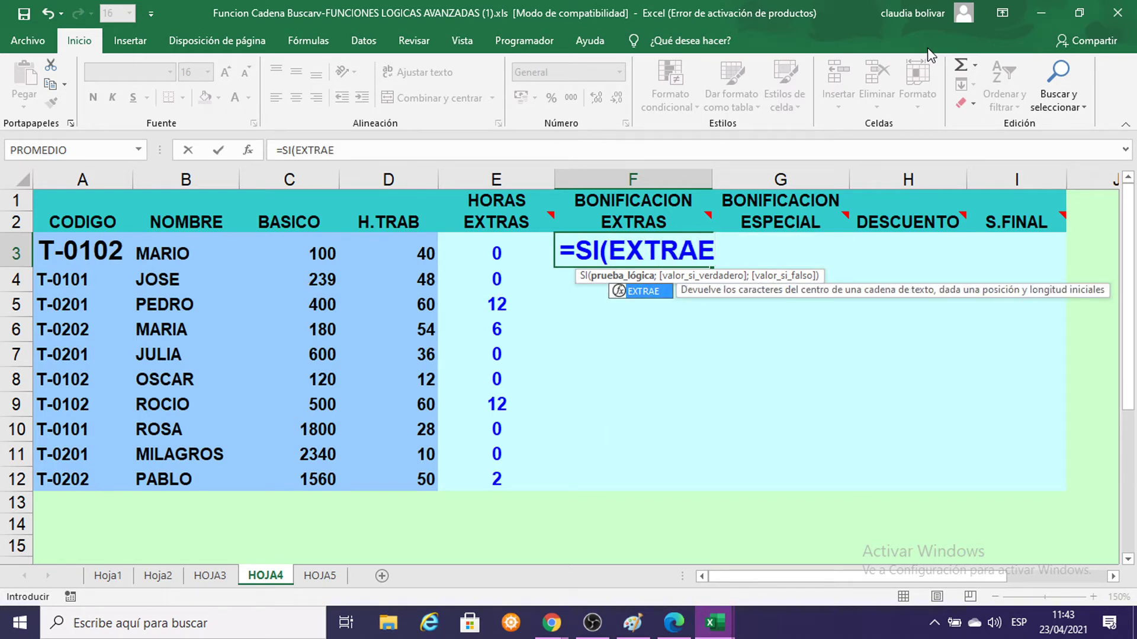
type("(")
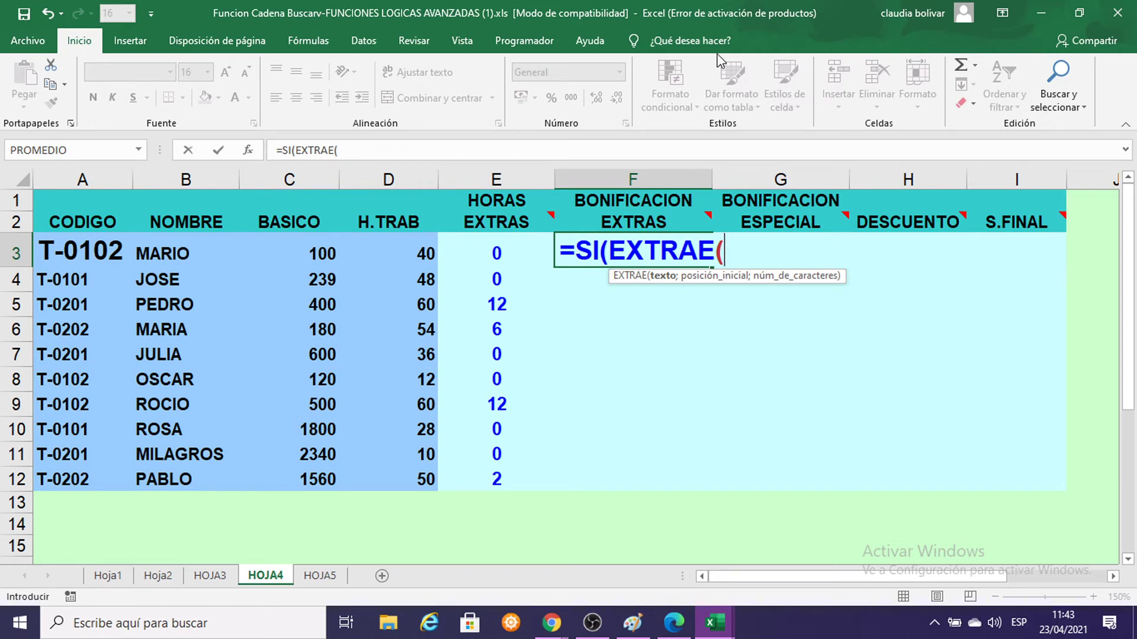
left_click(59, 247)
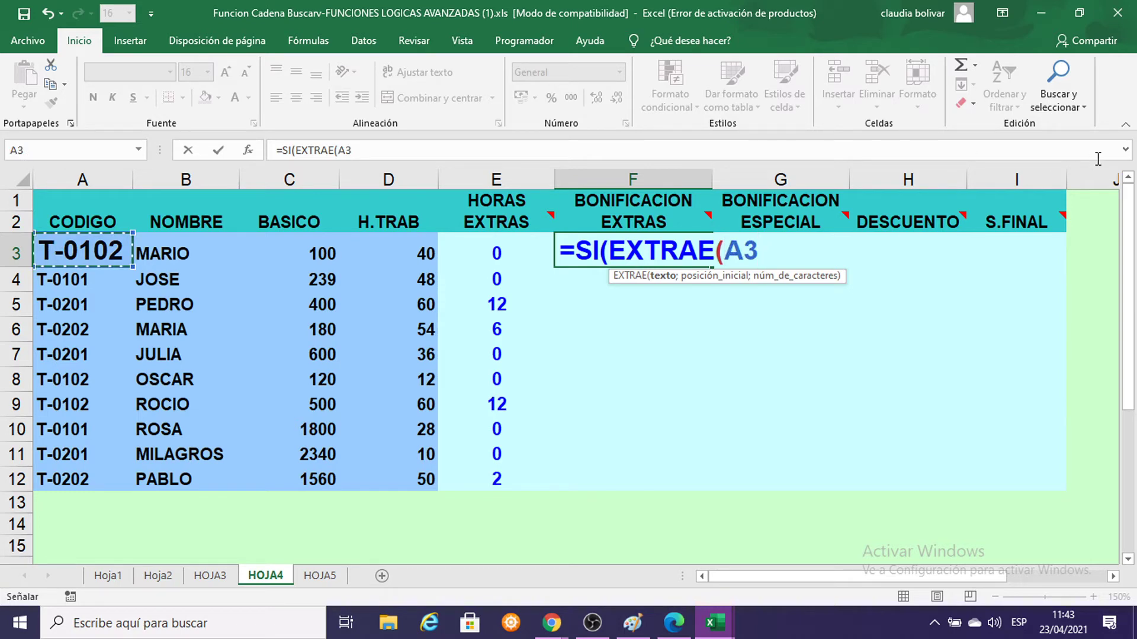
type(";3;")
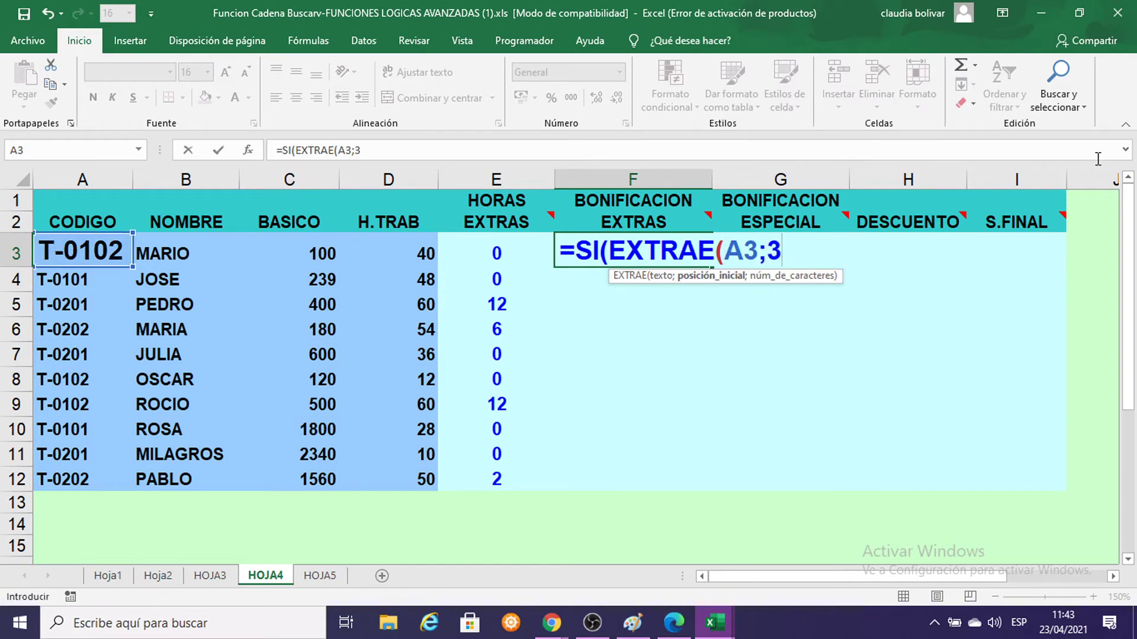
type("2")
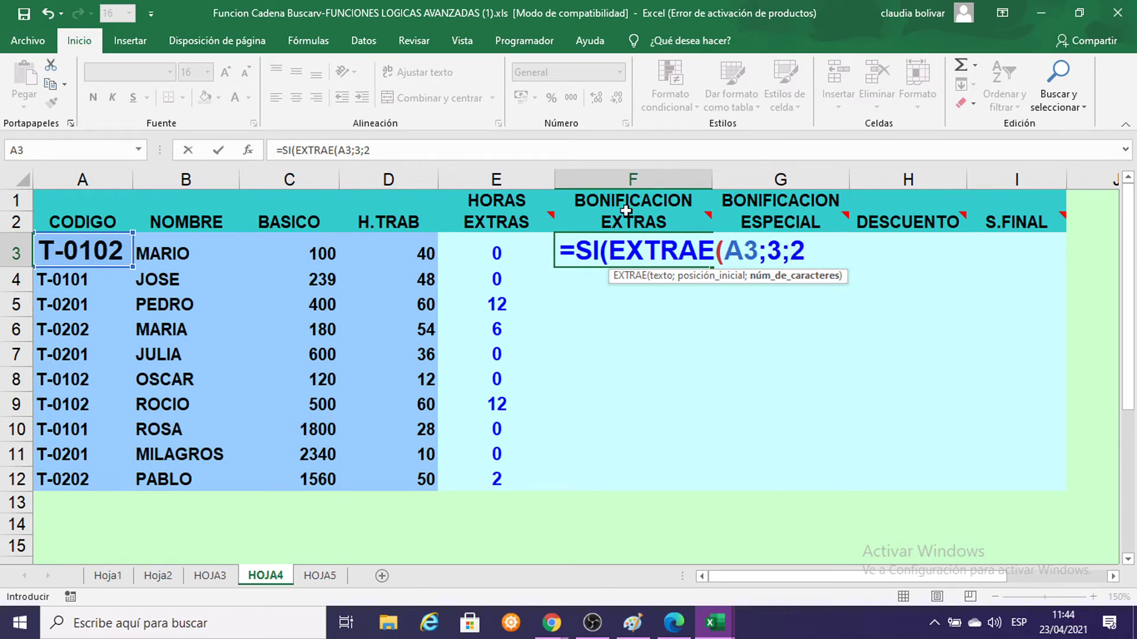
mouse_move(690, 223)
type(")")
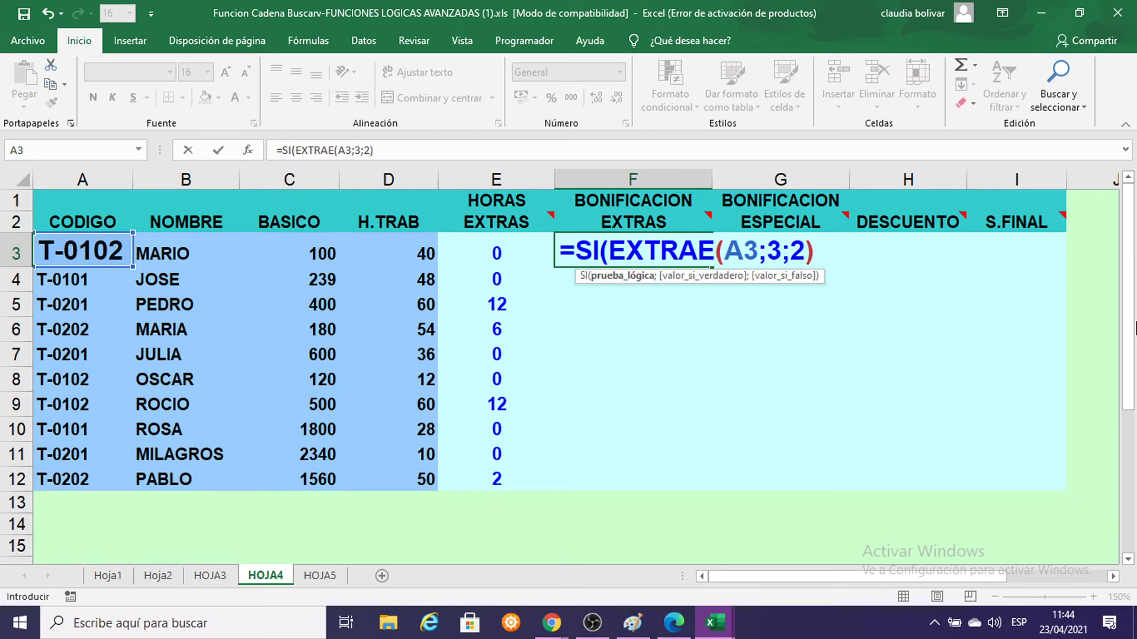
type("=\"01\"")
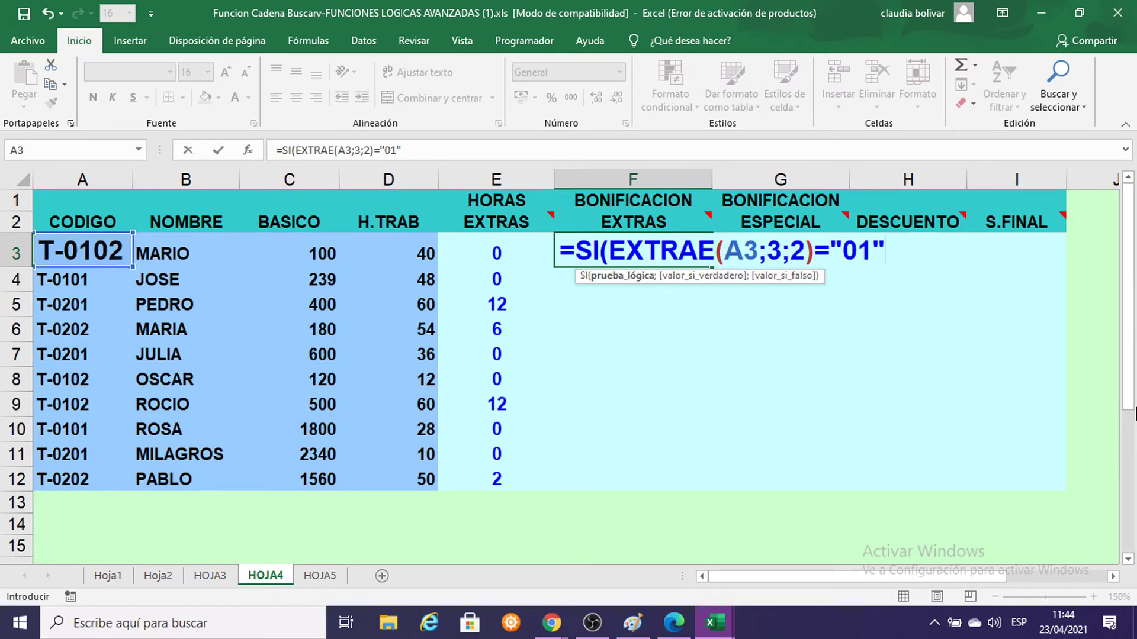
Step: Complete the F3 formula with 2%*C3 if true and 1%*C3 if false, multiplying the SI result by E3
type(";")
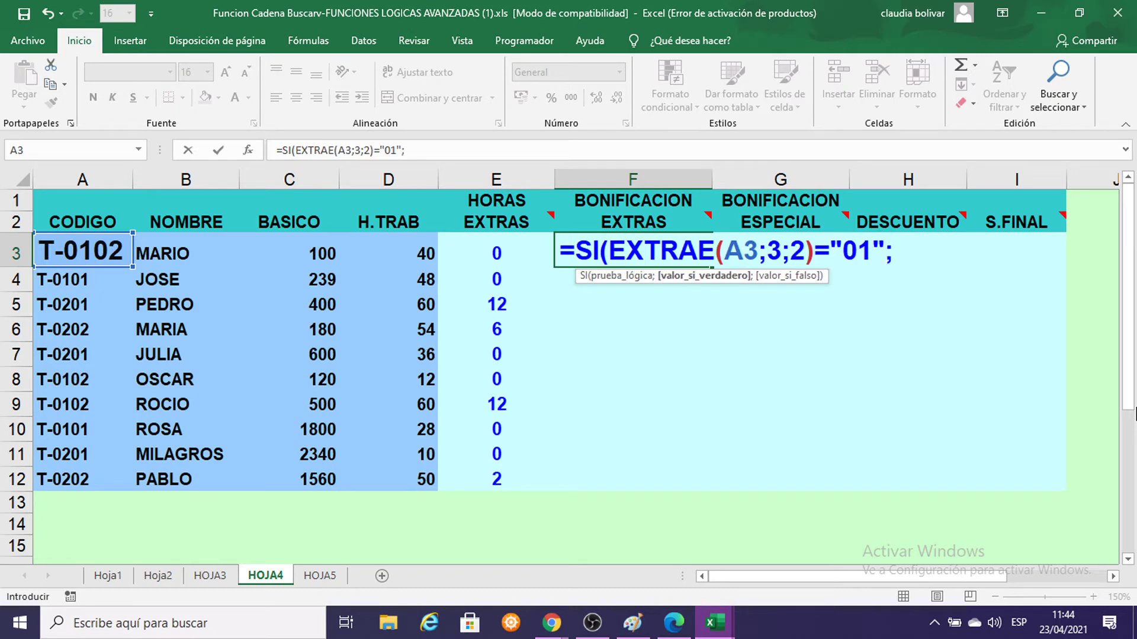
mouse_move(620, 224)
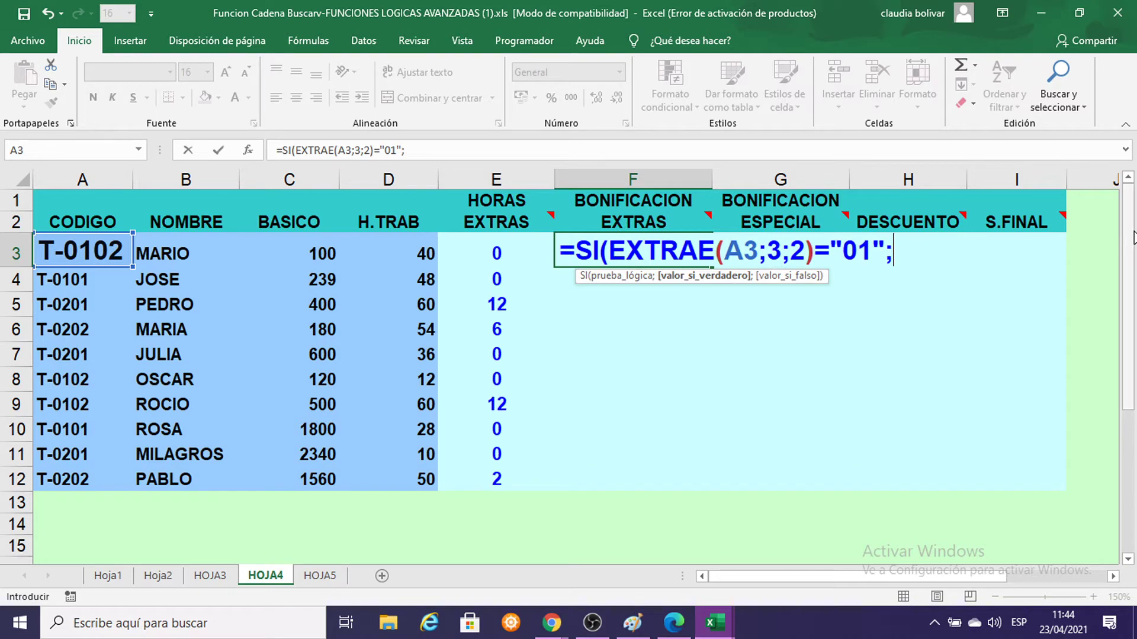
type("2%*")
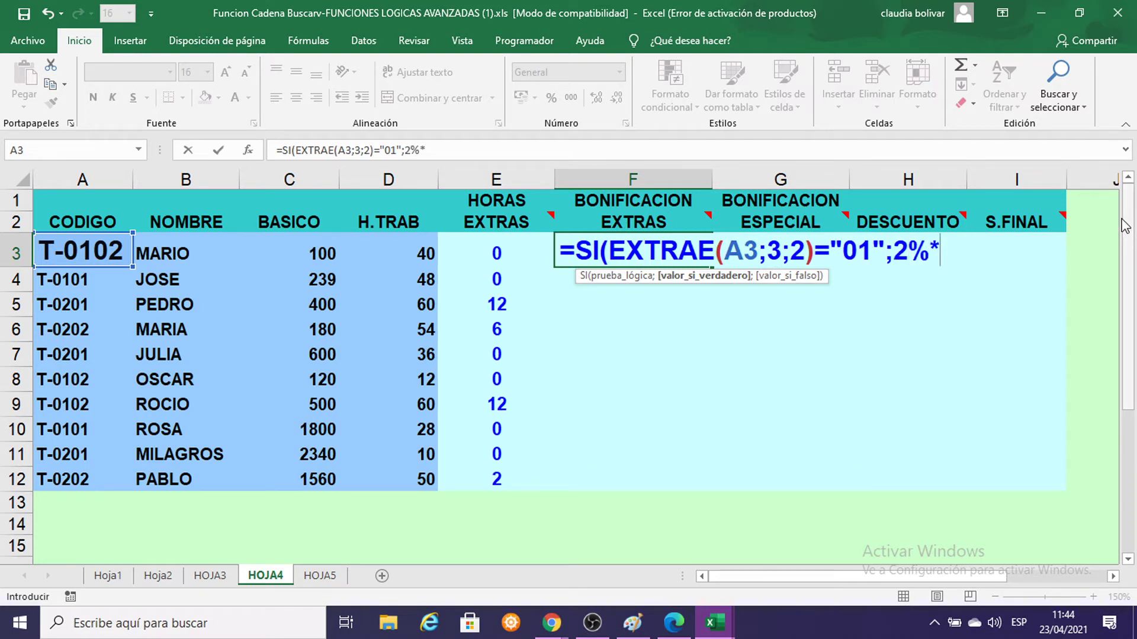
left_click(286, 253)
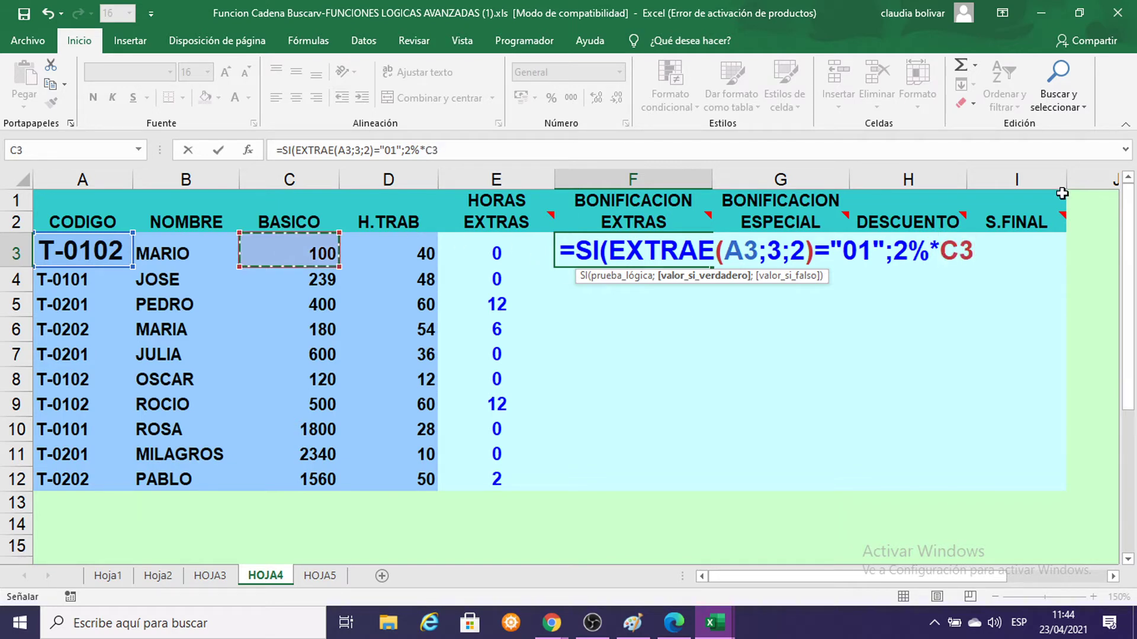
type(";1")
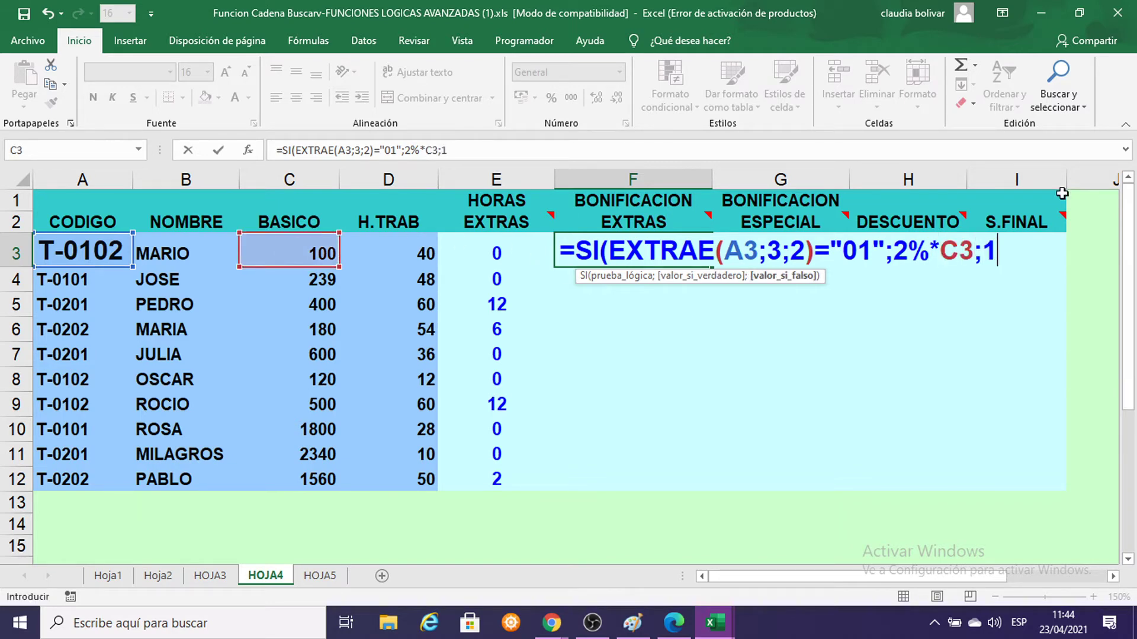
type("%*")
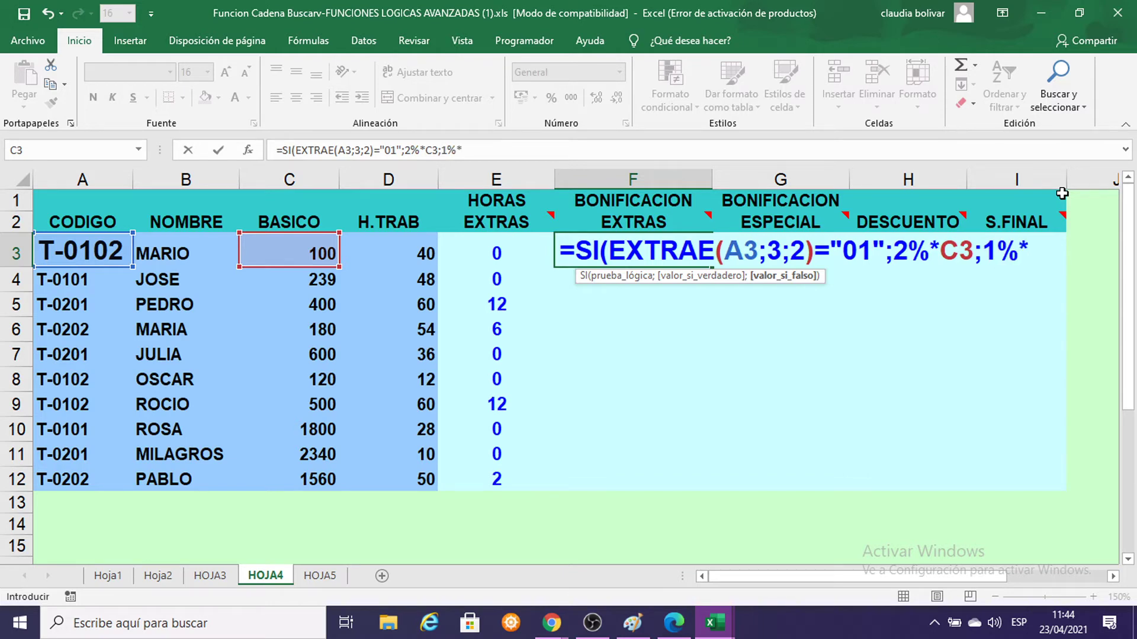
left_click(295, 254)
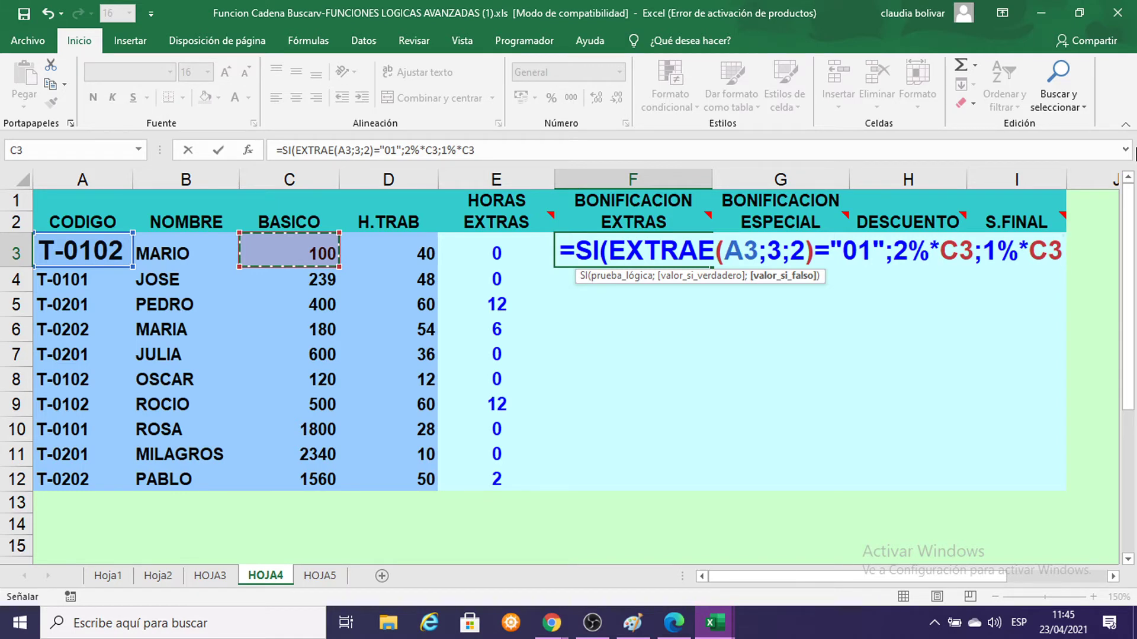
type(")")
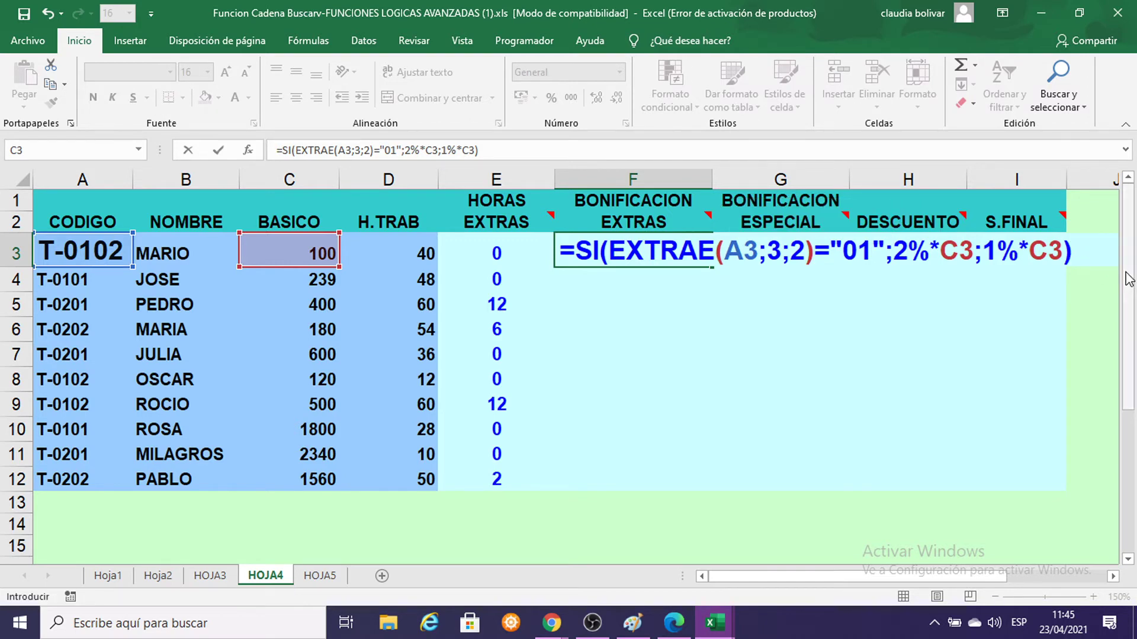
type("*")
left_click(480, 244)
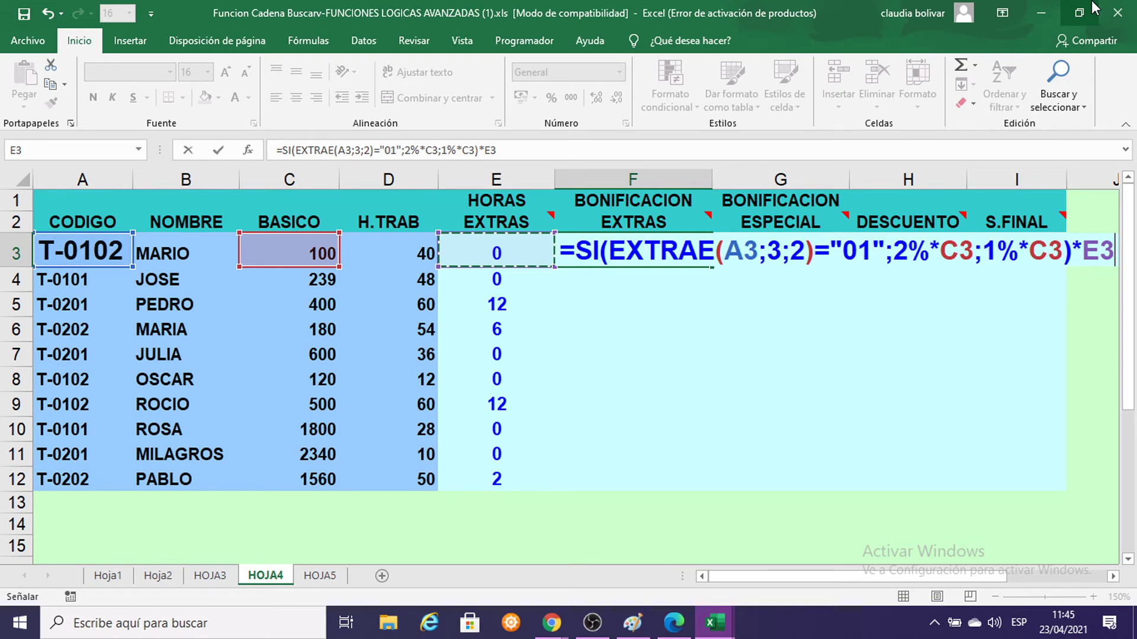
key("Return")
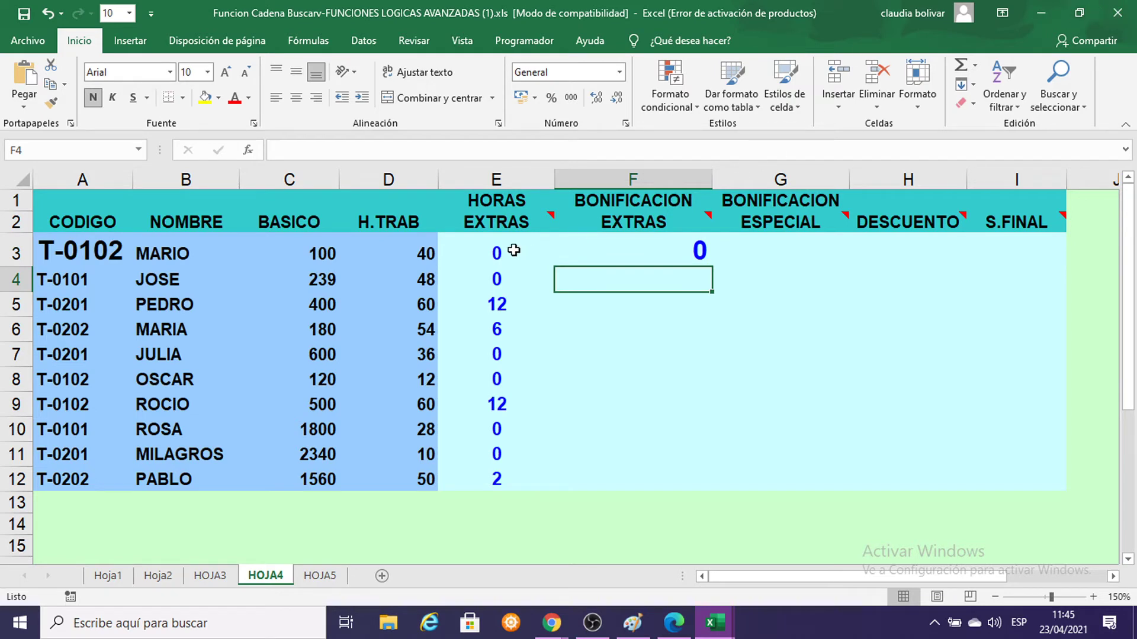
Step: Review the BONIFICACION EXTRAS formula in cell F3 and leave it as entered
double_click(668, 249)
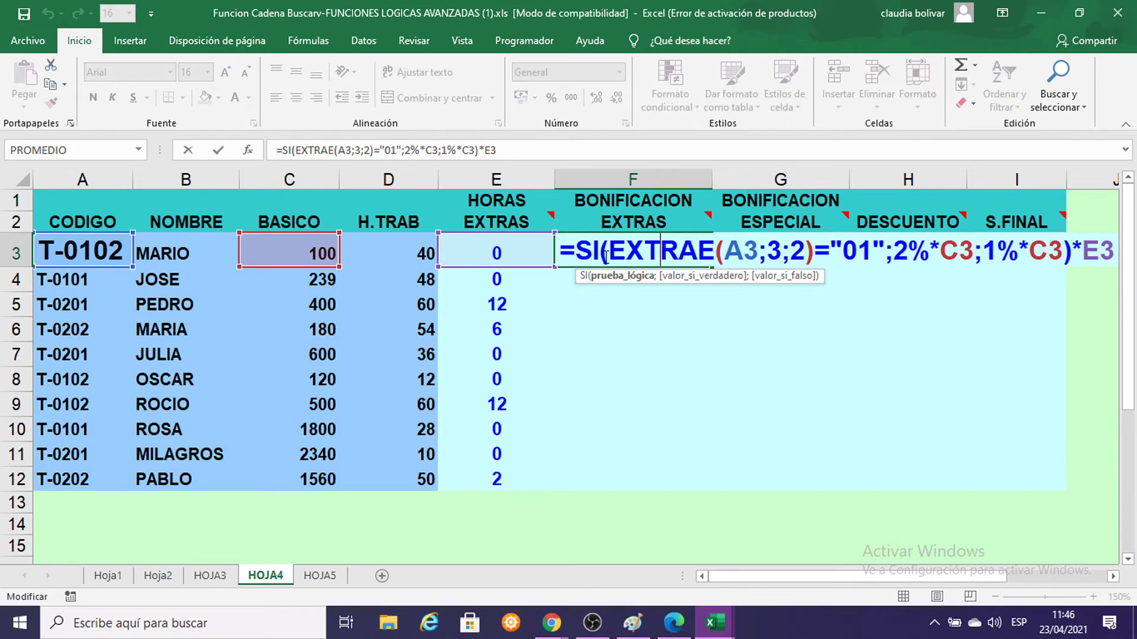
key("Return")
double_click(698, 254)
key("Return")
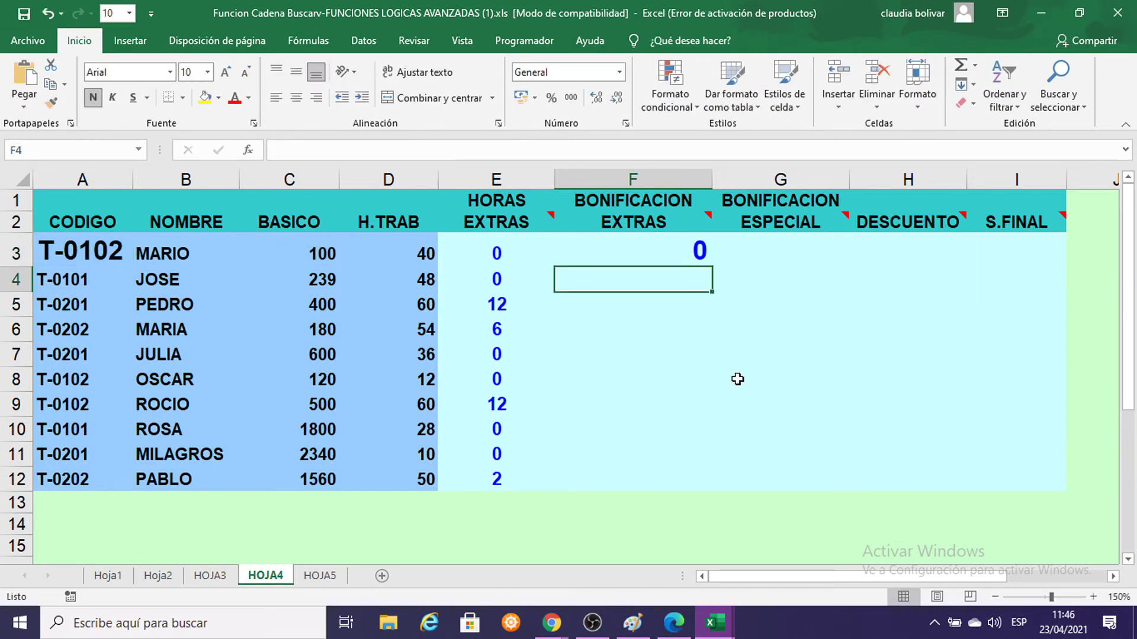
Step: Try copying the F3 formula down to F12 with the font size set to 11, and undo both changes
left_click(619, 256)
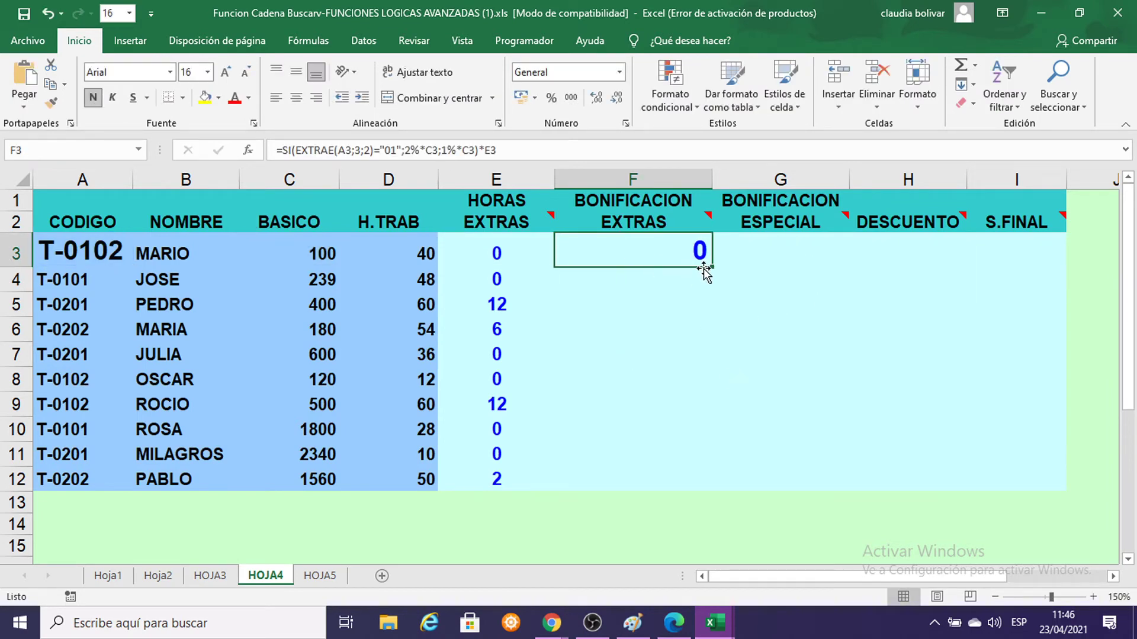
left_click_drag(709, 267, 701, 482)
left_click(200, 75)
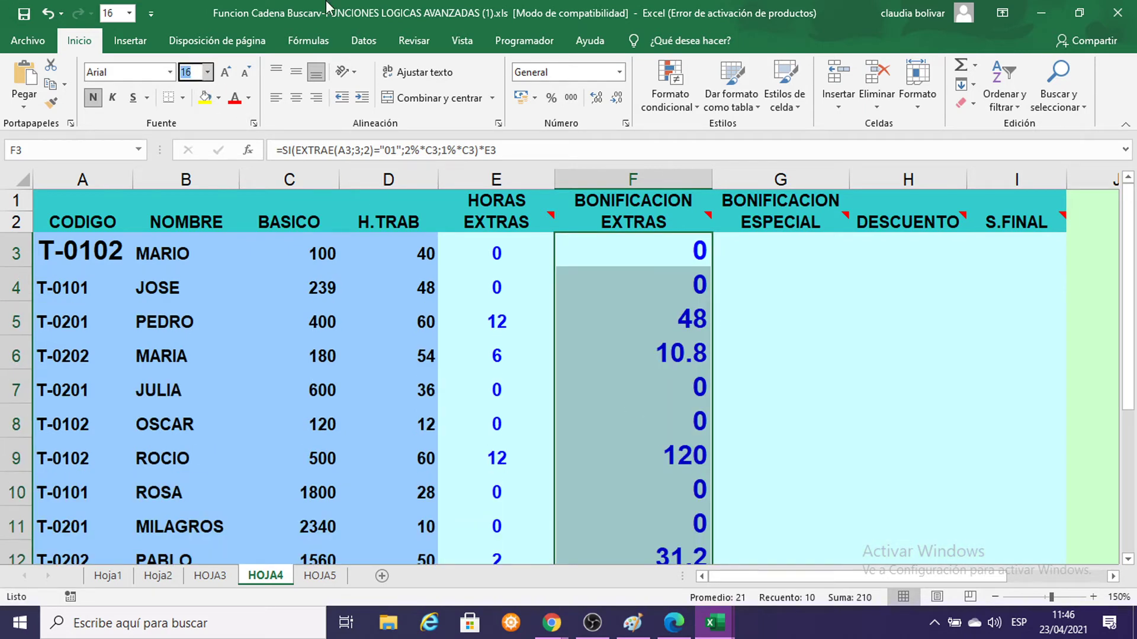
type("11")
key("Return")
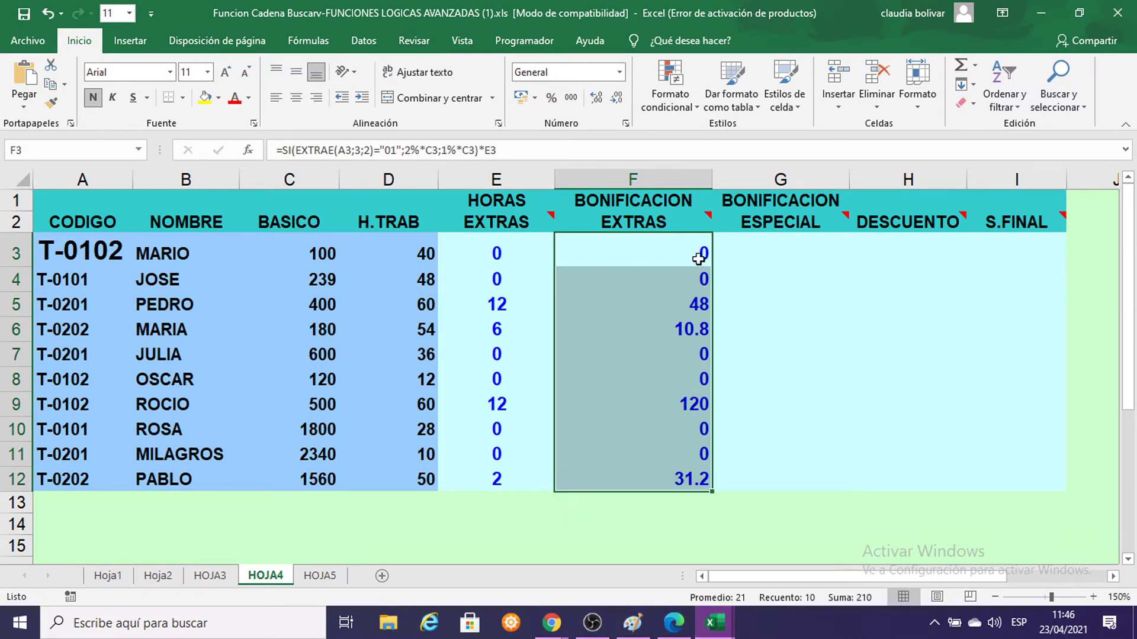
key("ctrl+z")
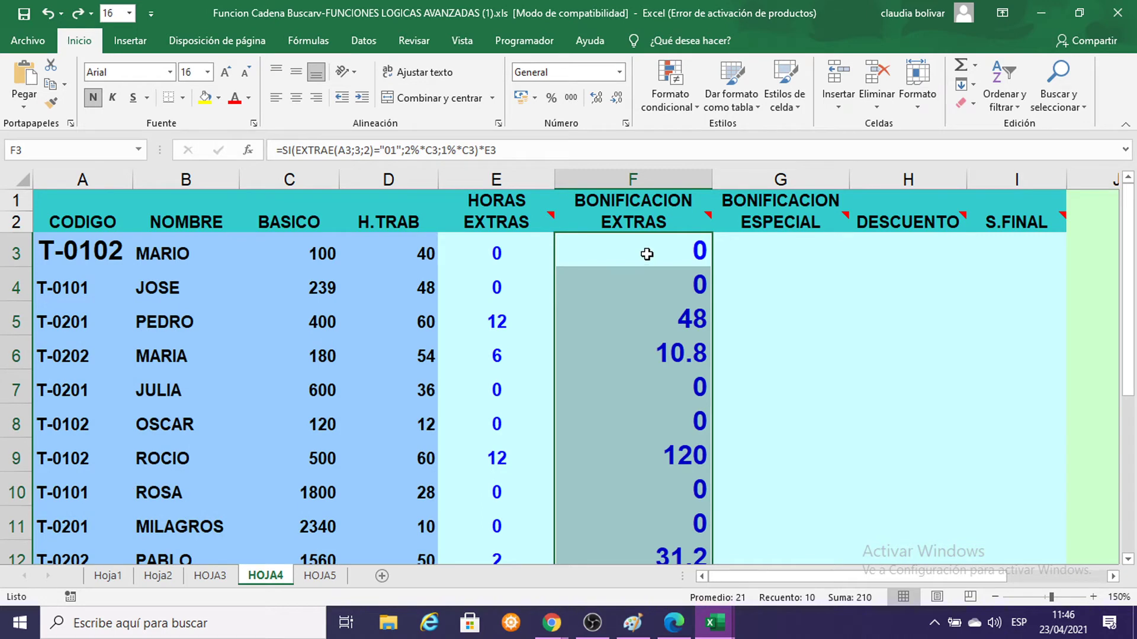
key("ctrl+z")
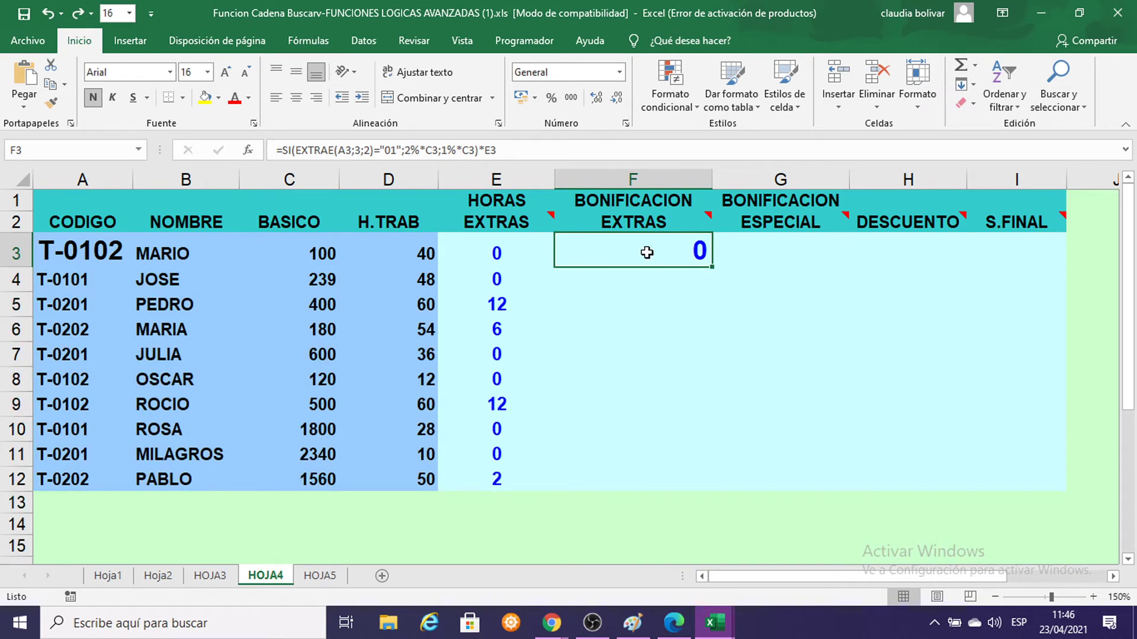
Step: Examine the SI and EXTRAE formula in F3 once more with its cell references highlighted
double_click(646, 253)
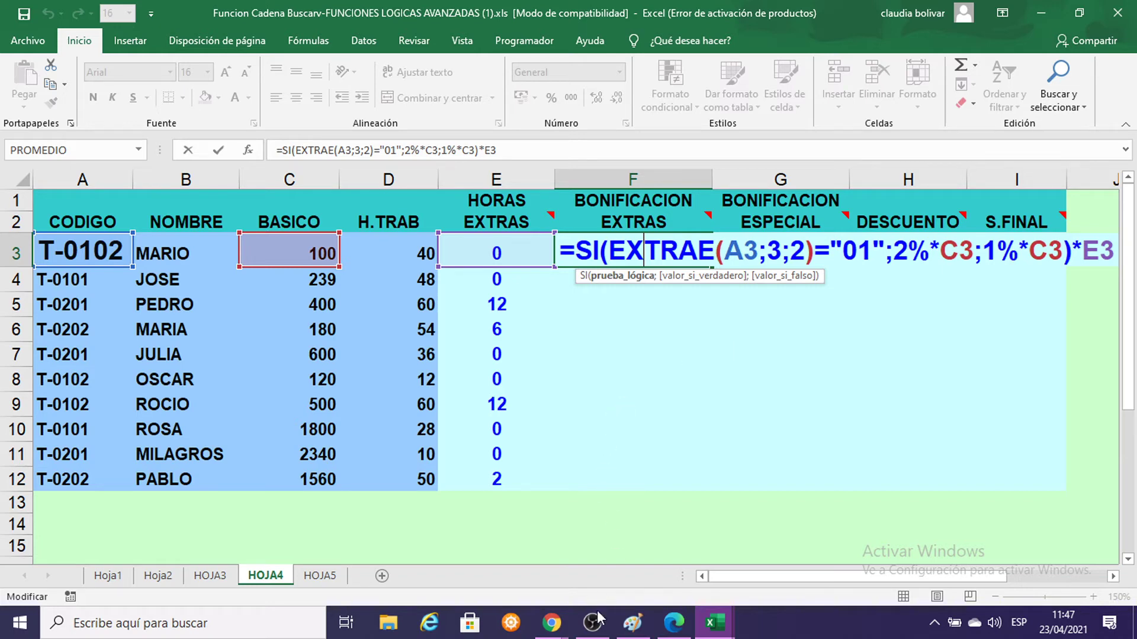
mouse_move(556, 632)
key("Return")
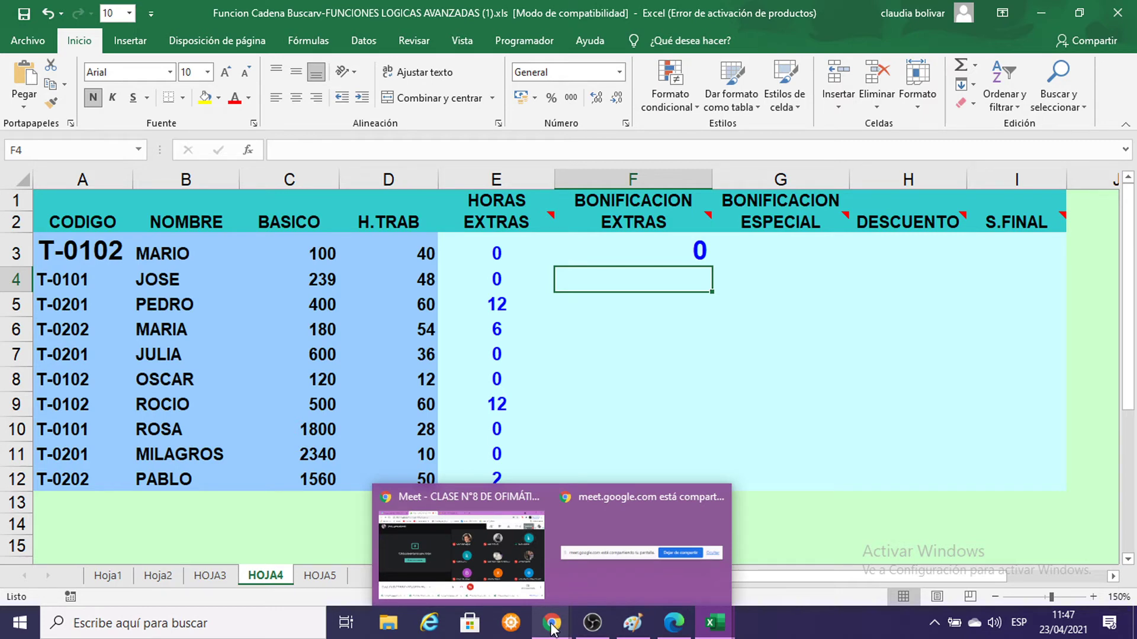
Step: Copy the F3 formula down to F12 and set the font size of F3:F12 to 11
left_click(656, 252)
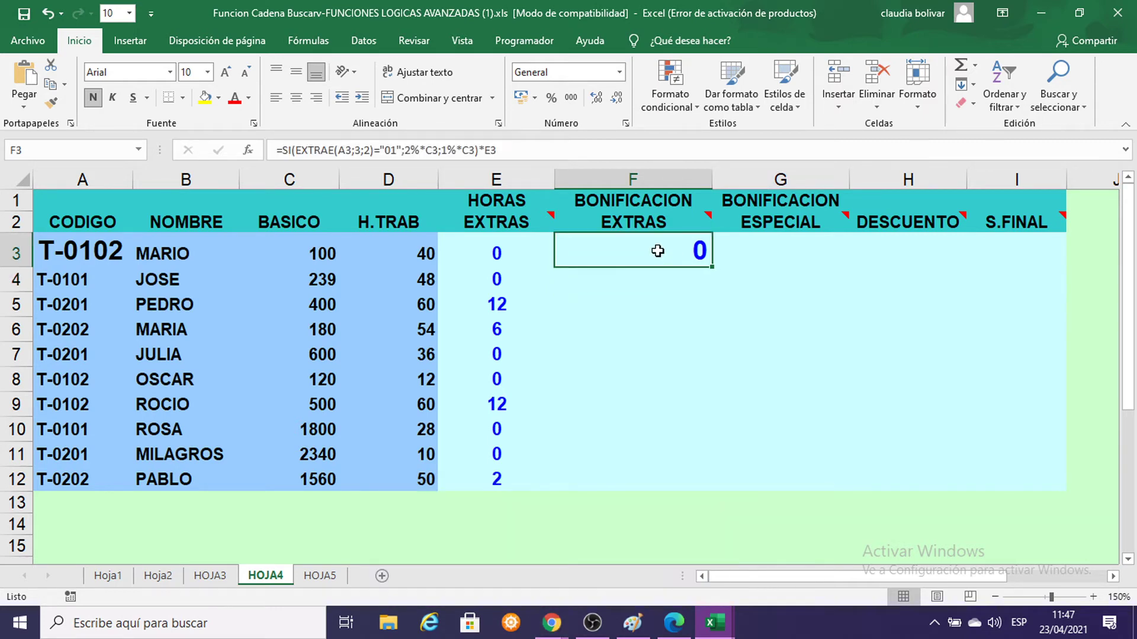
left_click_drag(712, 266, 698, 477)
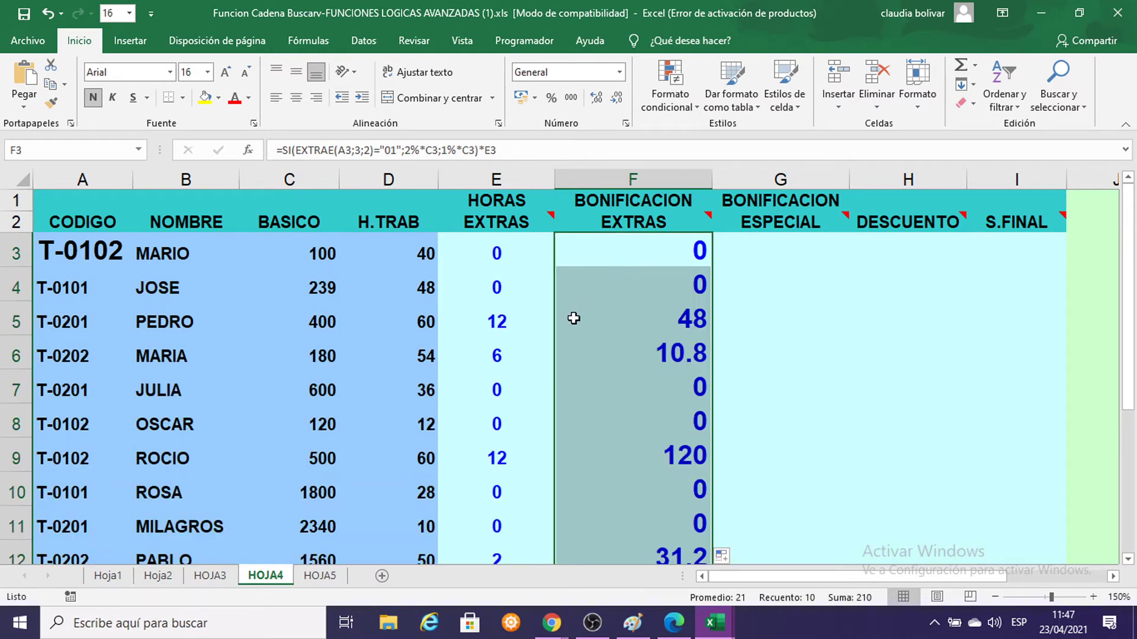
scroll(618, 356, "down", 2)
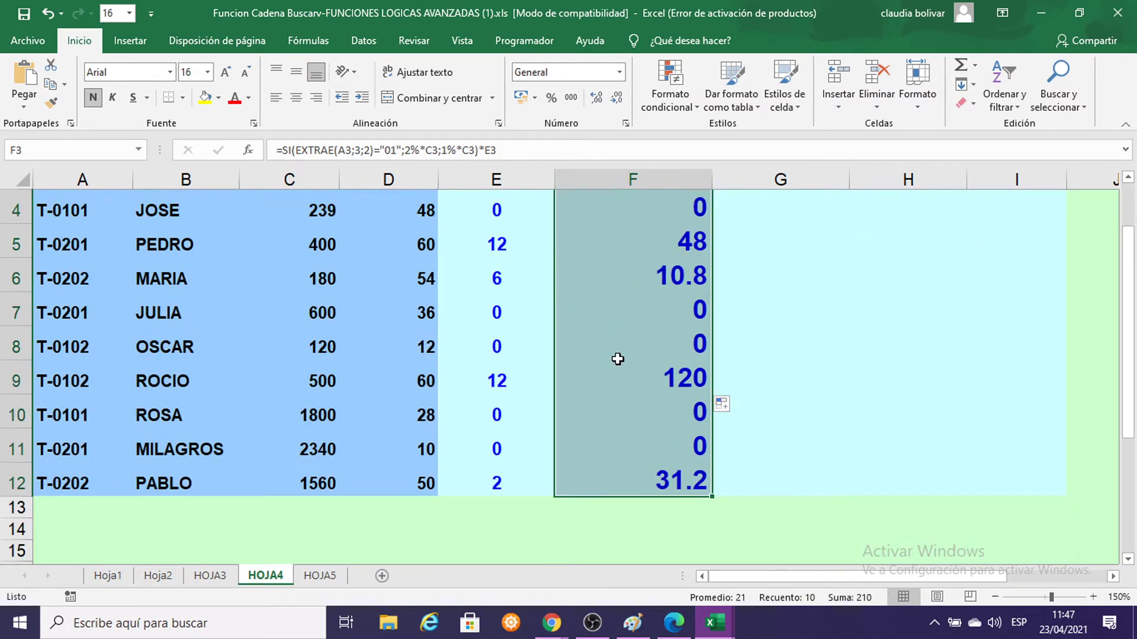
scroll(618, 353, "up", 2)
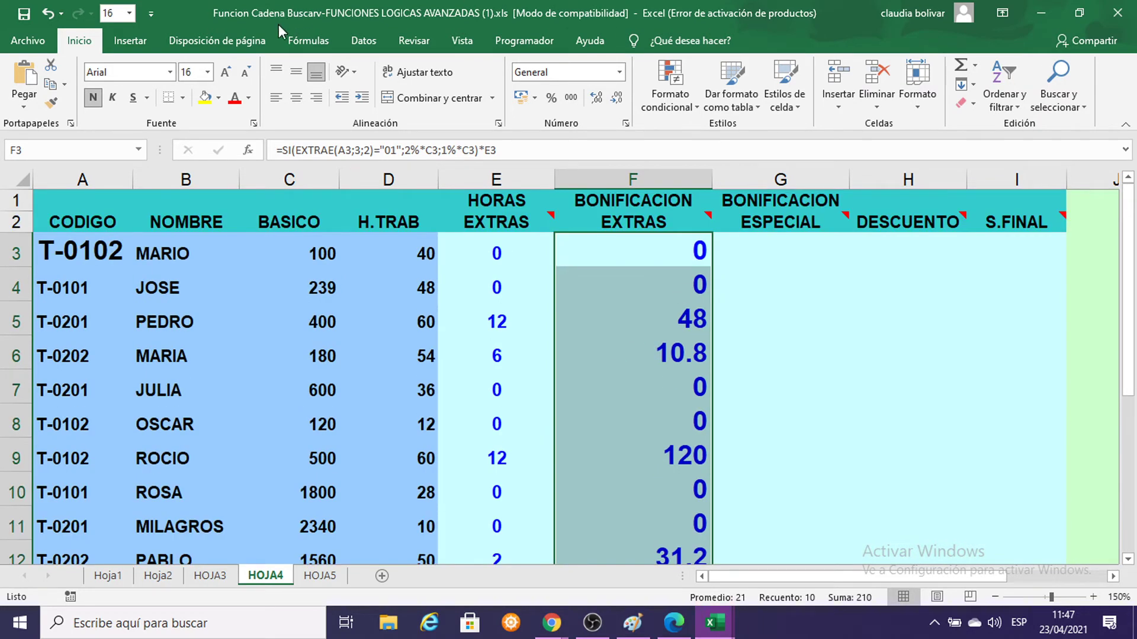
left_click(195, 72)
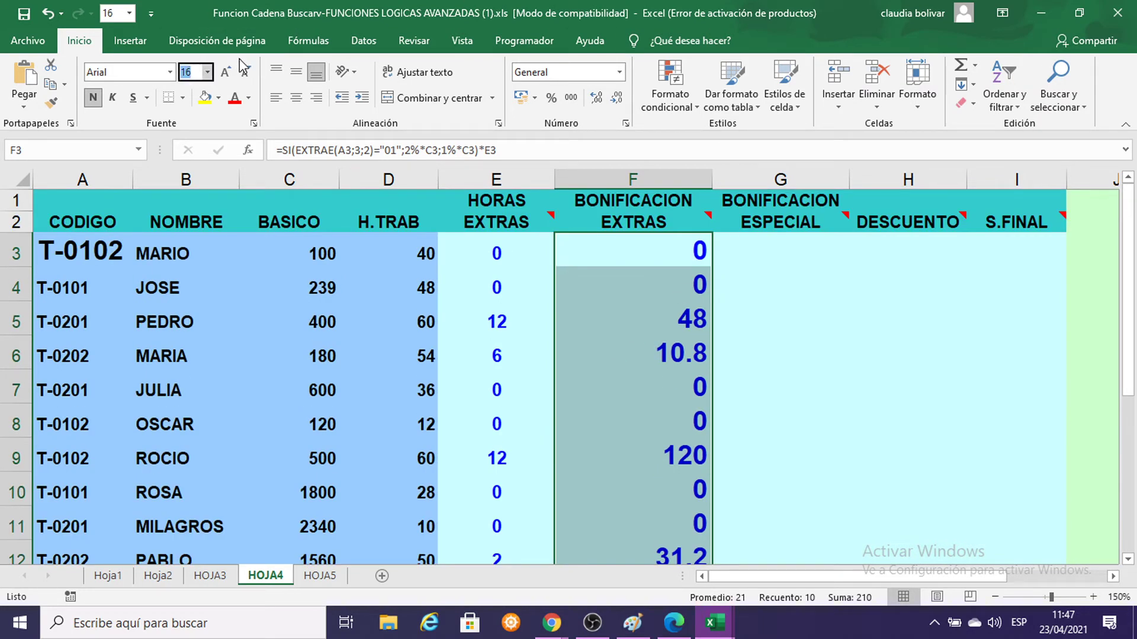
type("11")
key("Return")
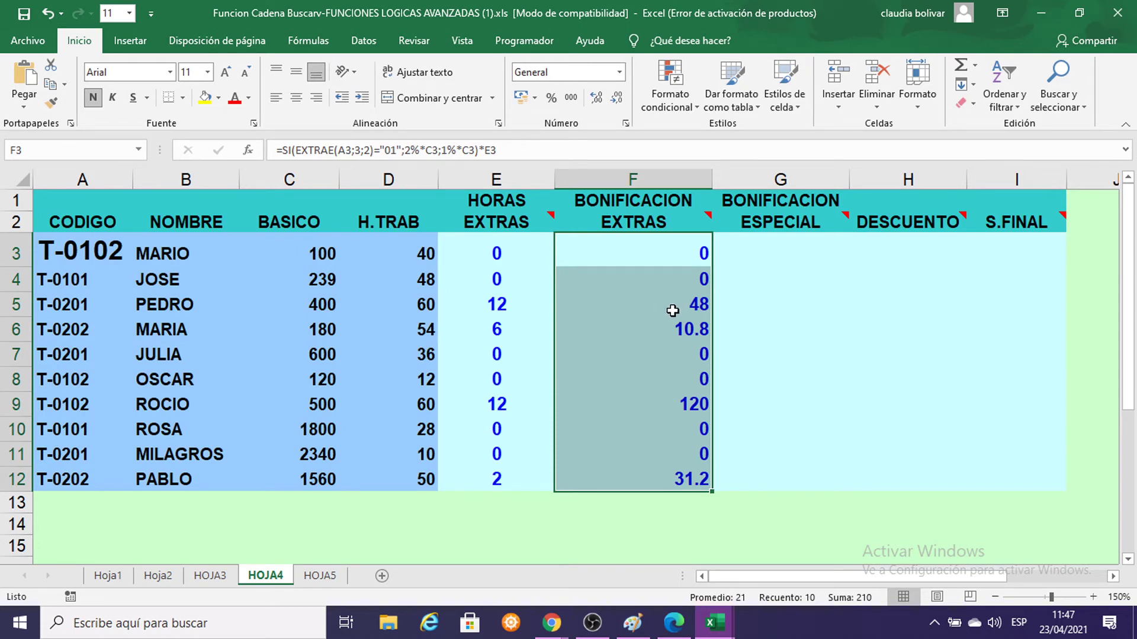
Step: Switch to the Google Meet class call in Chrome and stop presenting the screen
left_click(551, 622)
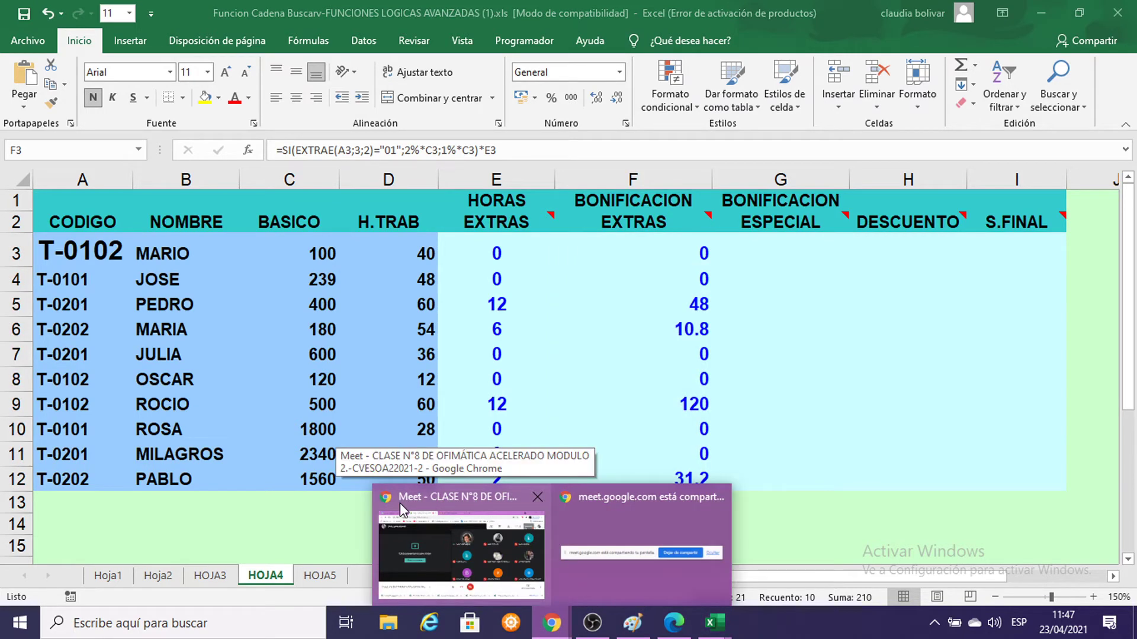
left_click(418, 509)
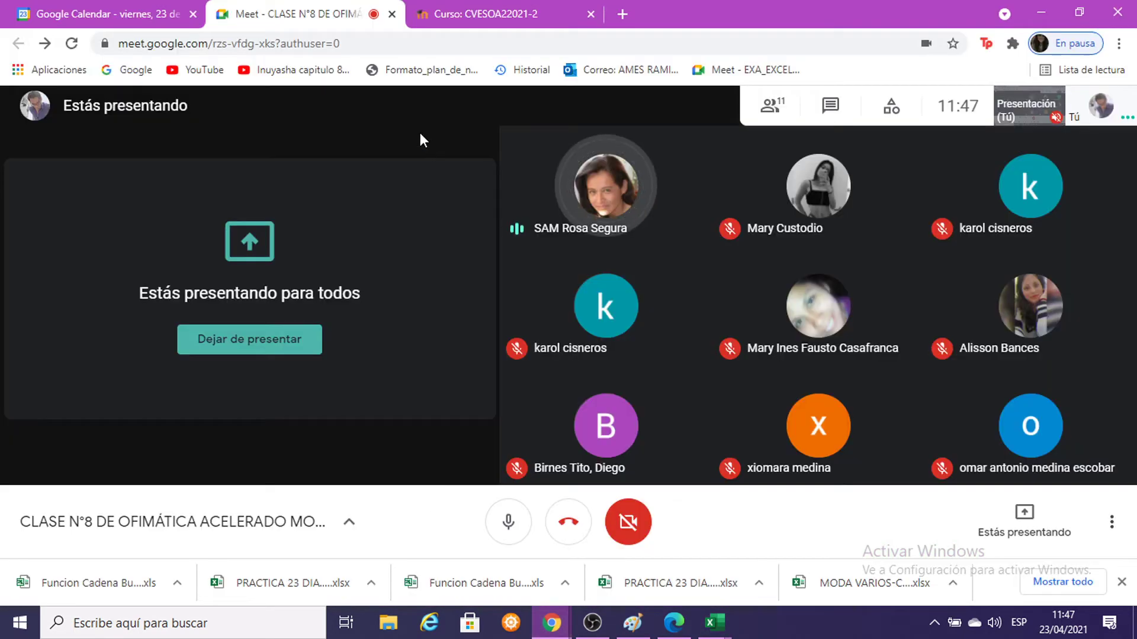
left_click(213, 336)
right_click(213, 336)
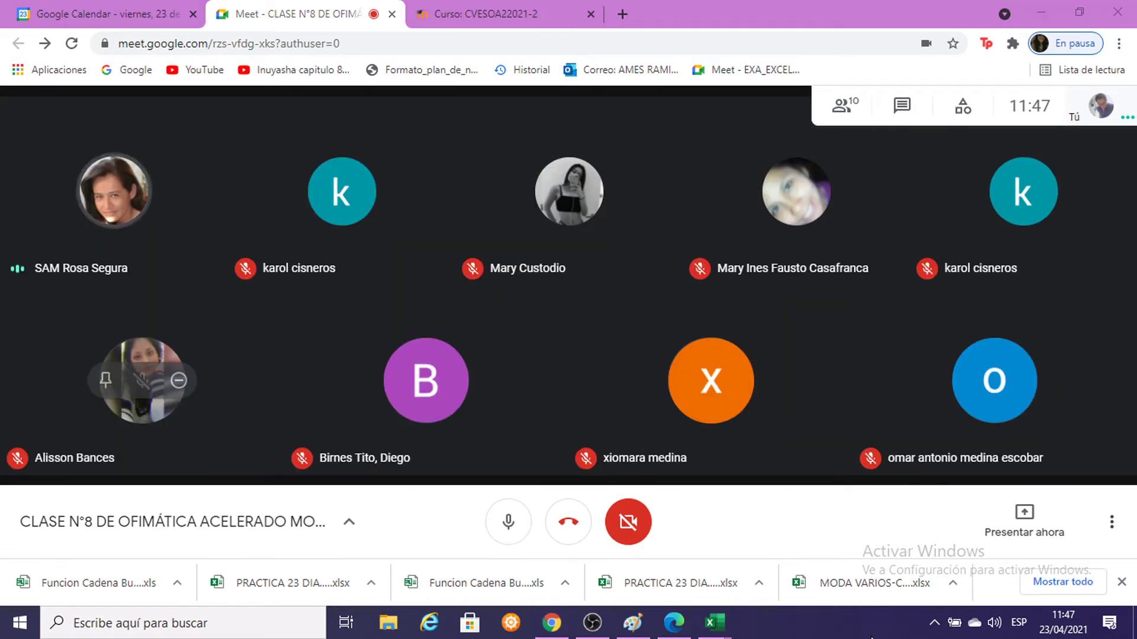
left_click(142, 379)
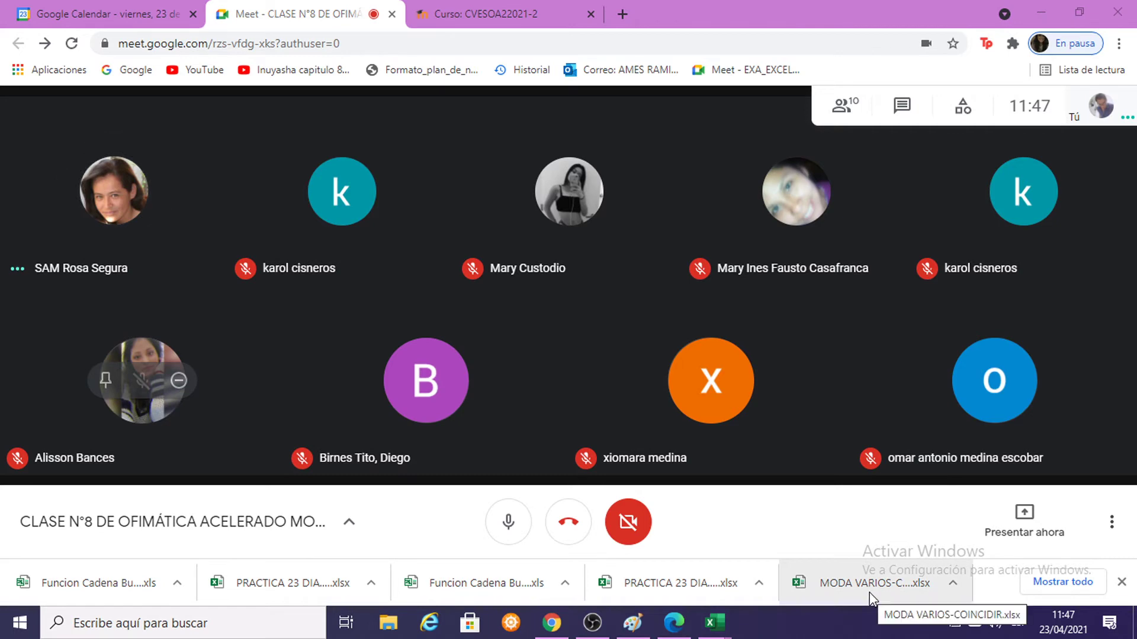
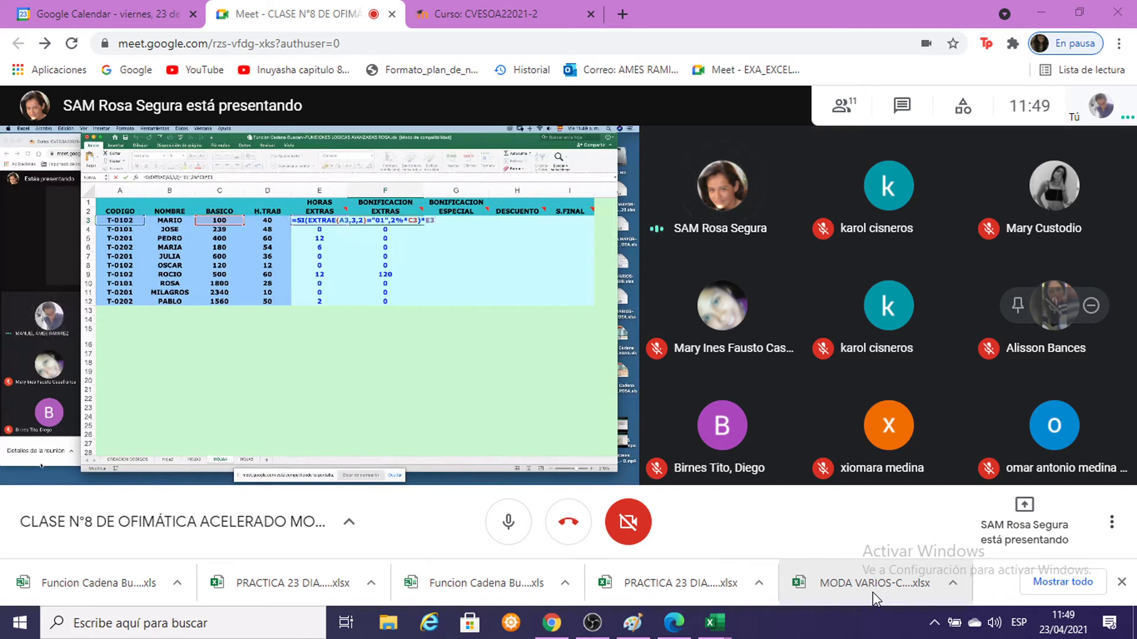
Step: Mute the microphone in the class call and unmute it again
left_click(507, 528)
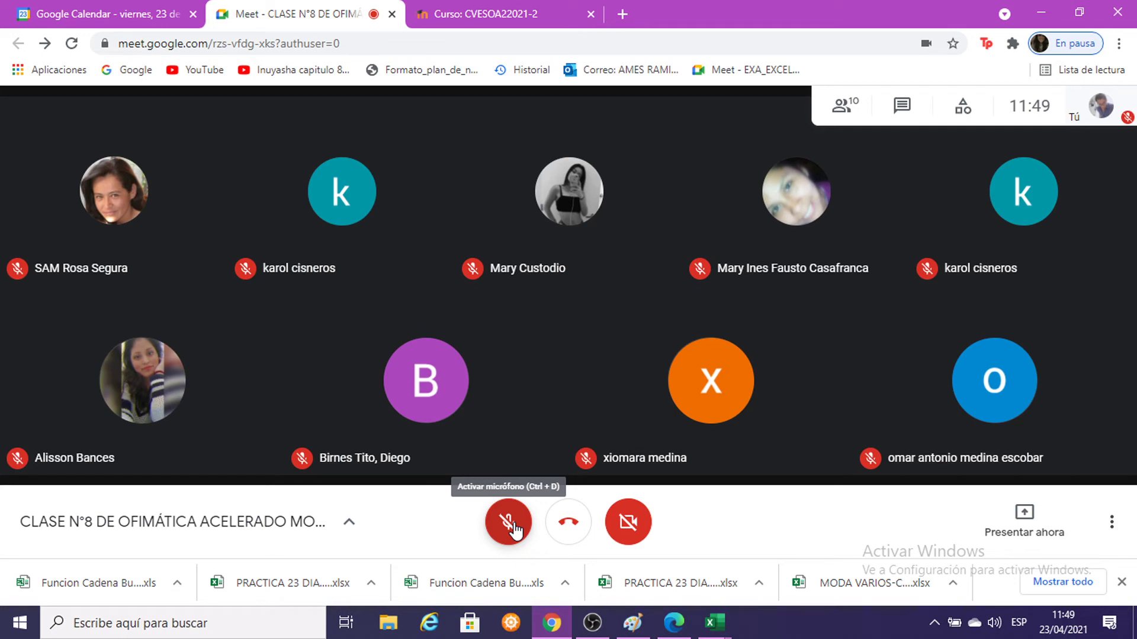
left_click(514, 527)
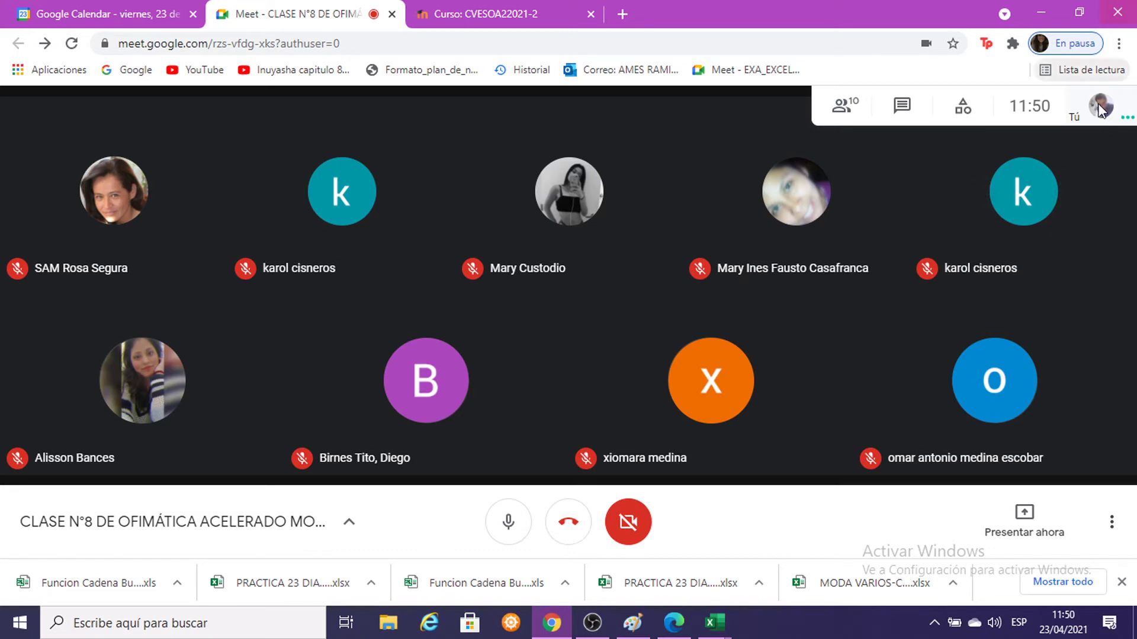
Step: Present the entire screen to the class call and hide the screen-sharing notice
left_click(1020, 524)
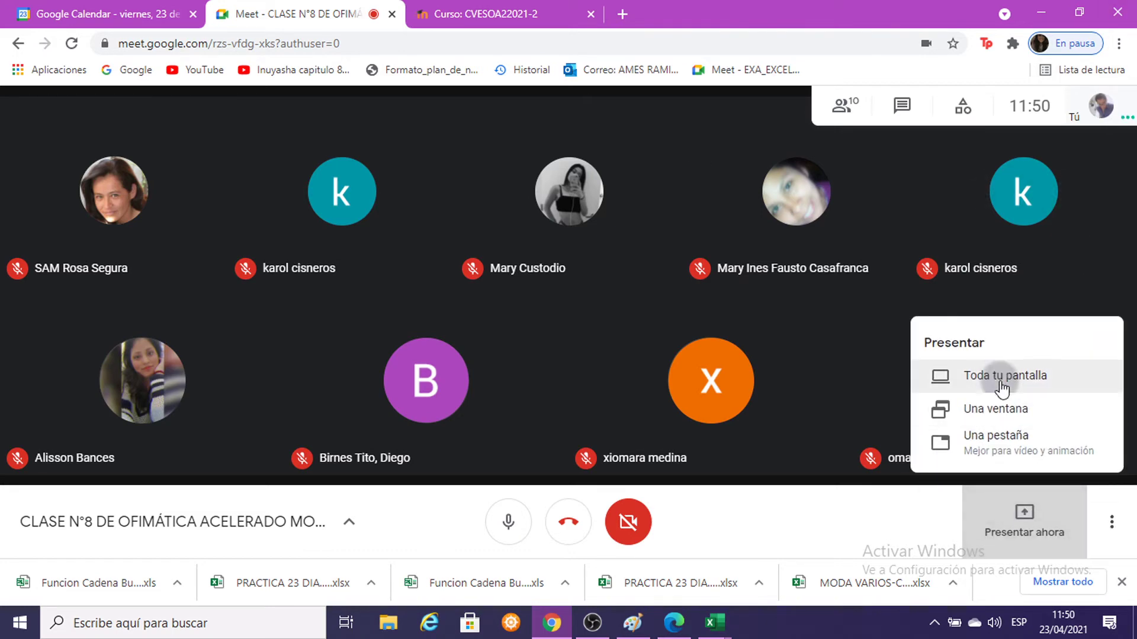
left_click(1000, 382)
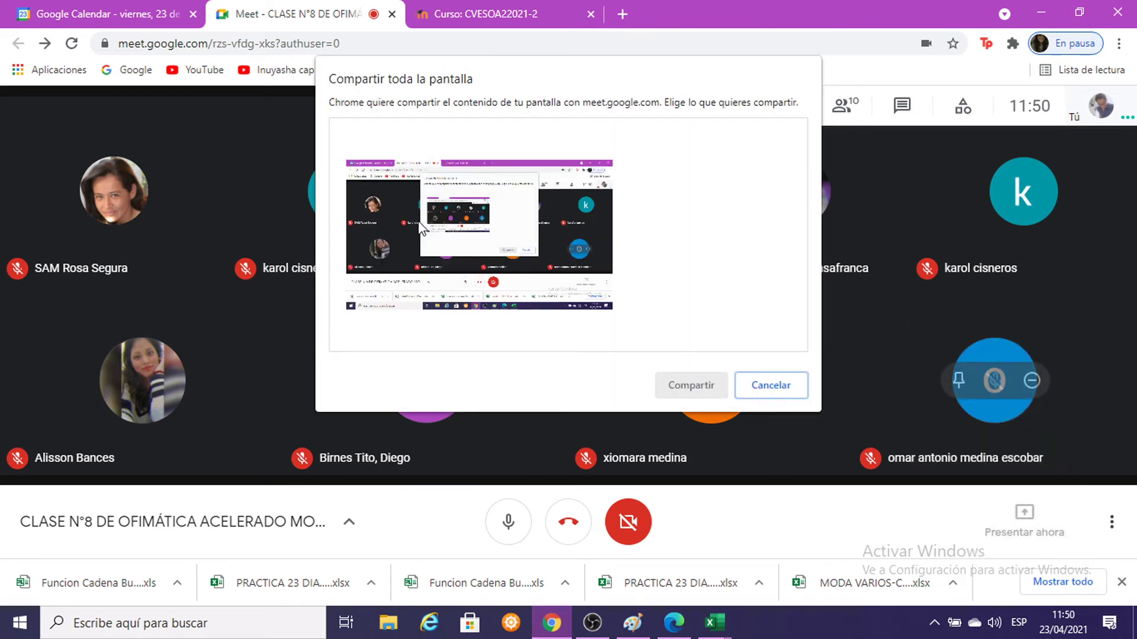
left_click(393, 221)
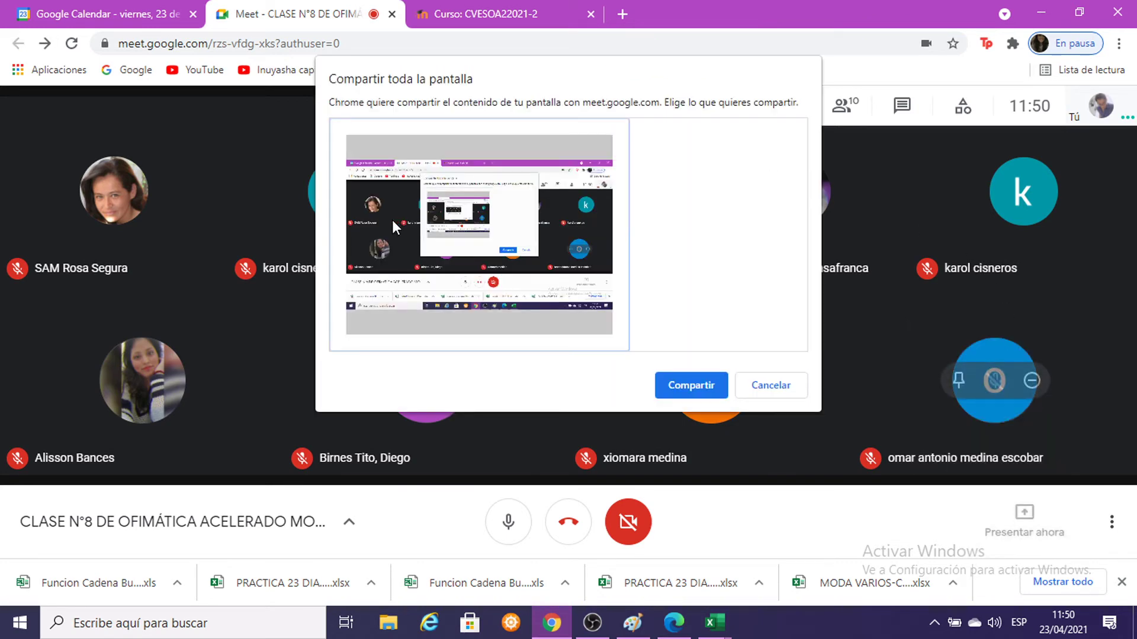
left_click(702, 388)
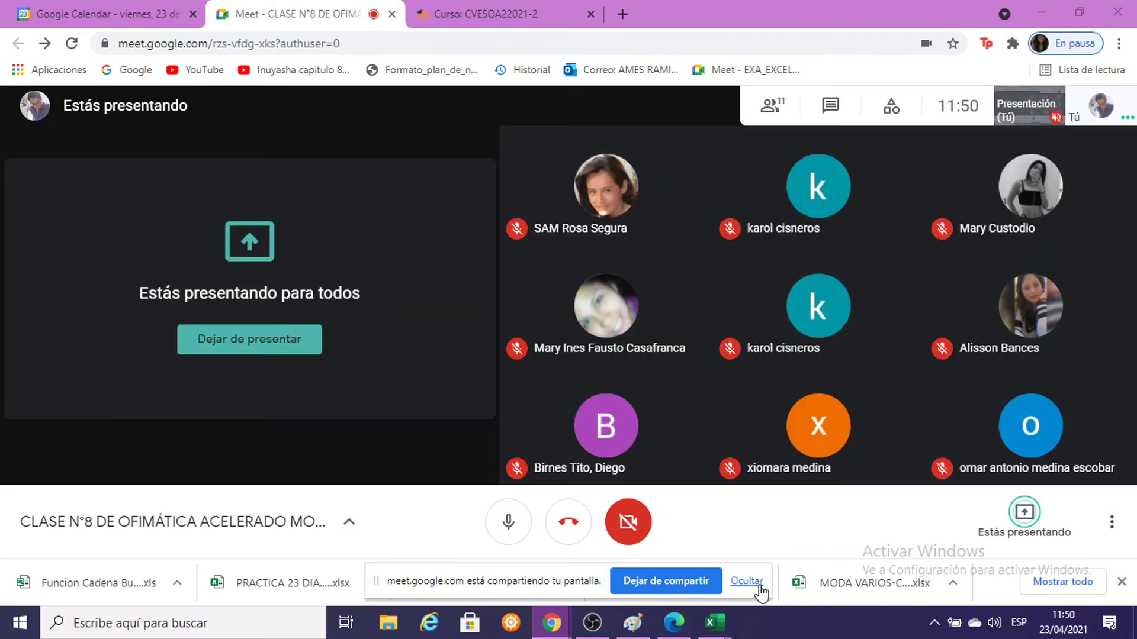
left_click(747, 581)
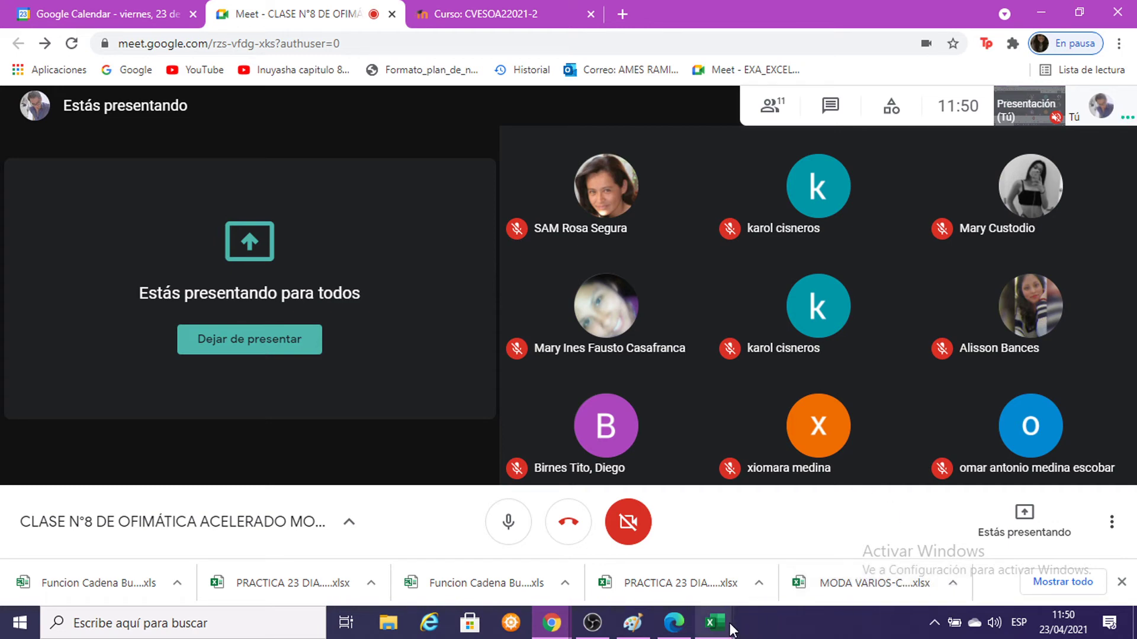
Step: Switch back to the Excel workbook and read the note on the BONIFICACION ESPECIAL header
mouse_move(733, 630)
left_click(859, 586)
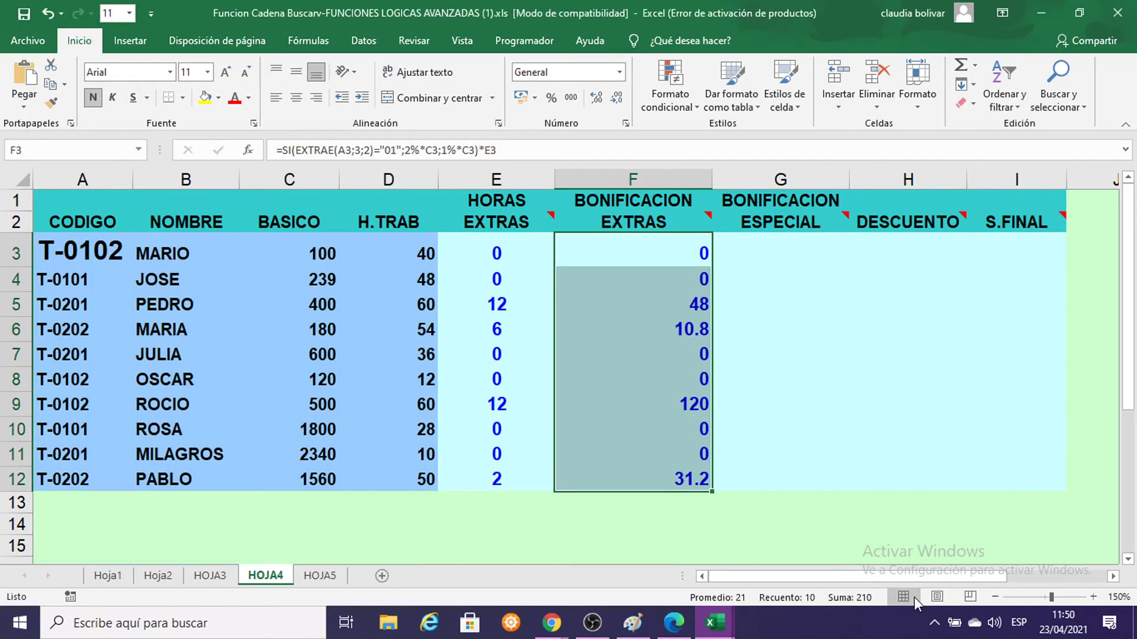
left_click(757, 254)
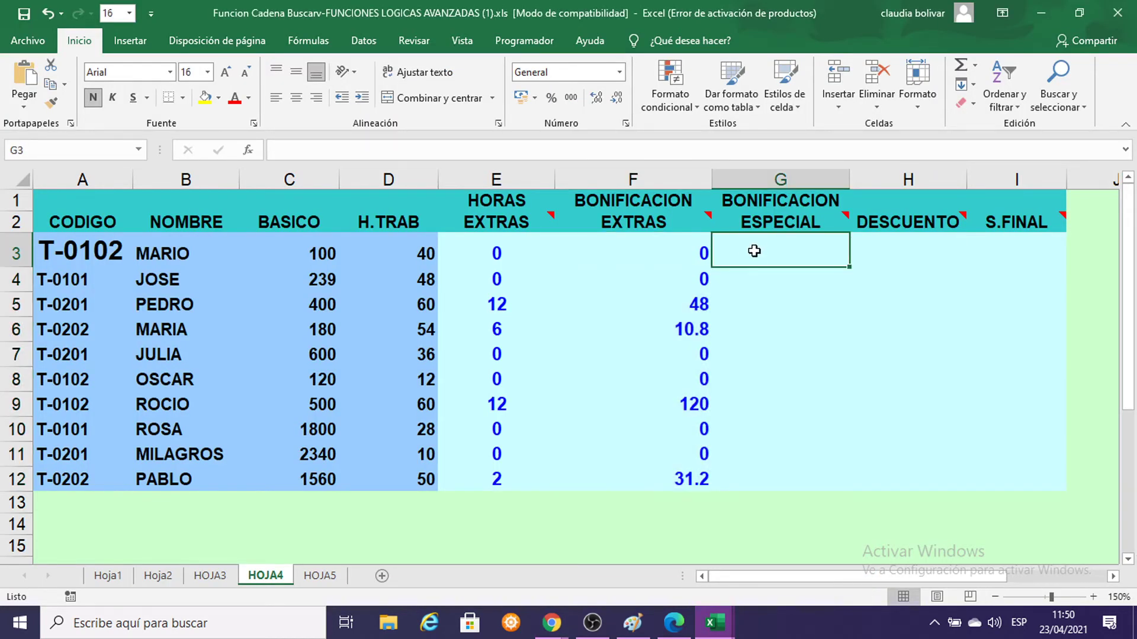
mouse_move(751, 223)
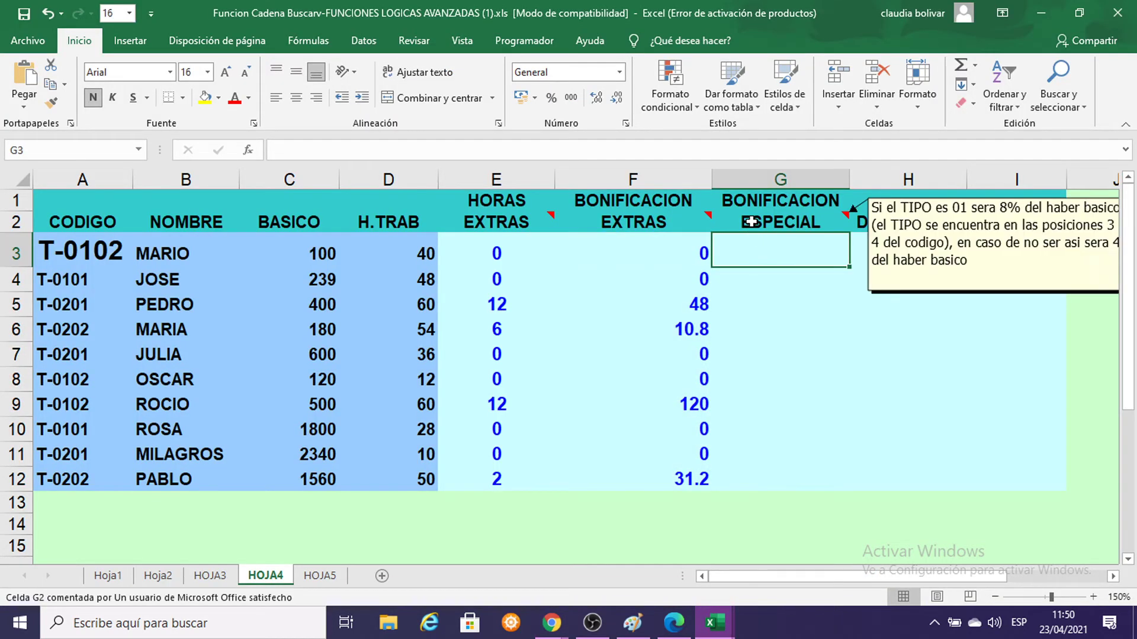
Step: Select the BONIFICACION EXTRAS values in F3:F12 and narrow column F slightly
left_click(642, 247)
left_click_drag(643, 248, 627, 474)
left_click_drag(712, 176, 684, 176)
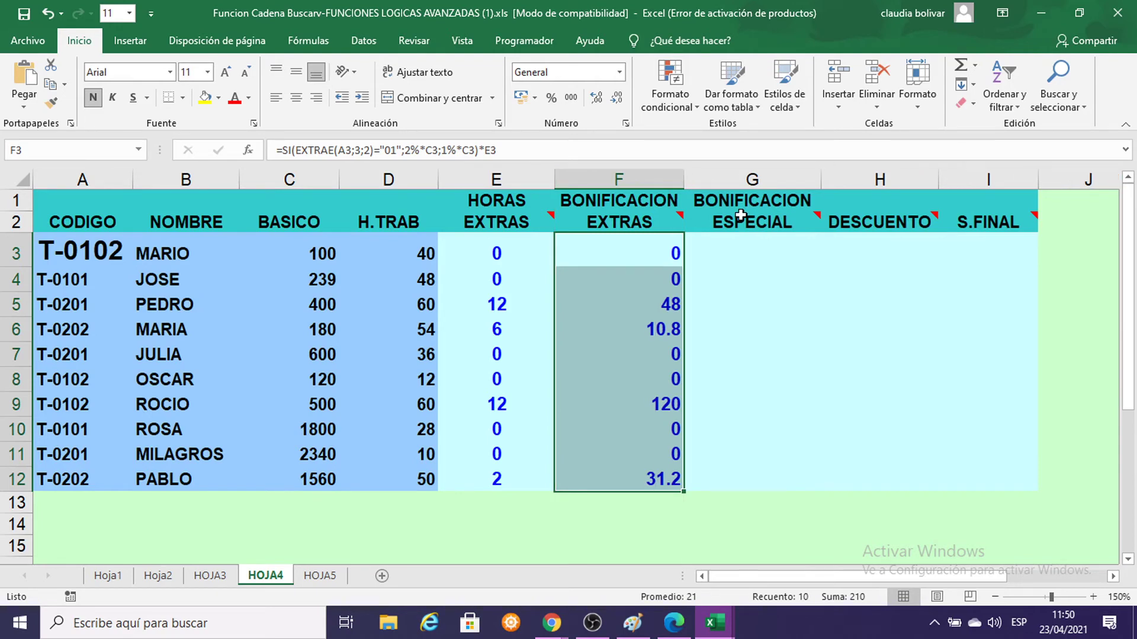
Step: Read the BONIFICACION ESPECIAL header note and begin an SI formula in G3 with the condition EXTRAE(A3;3;2)="01"
mouse_move(740, 216)
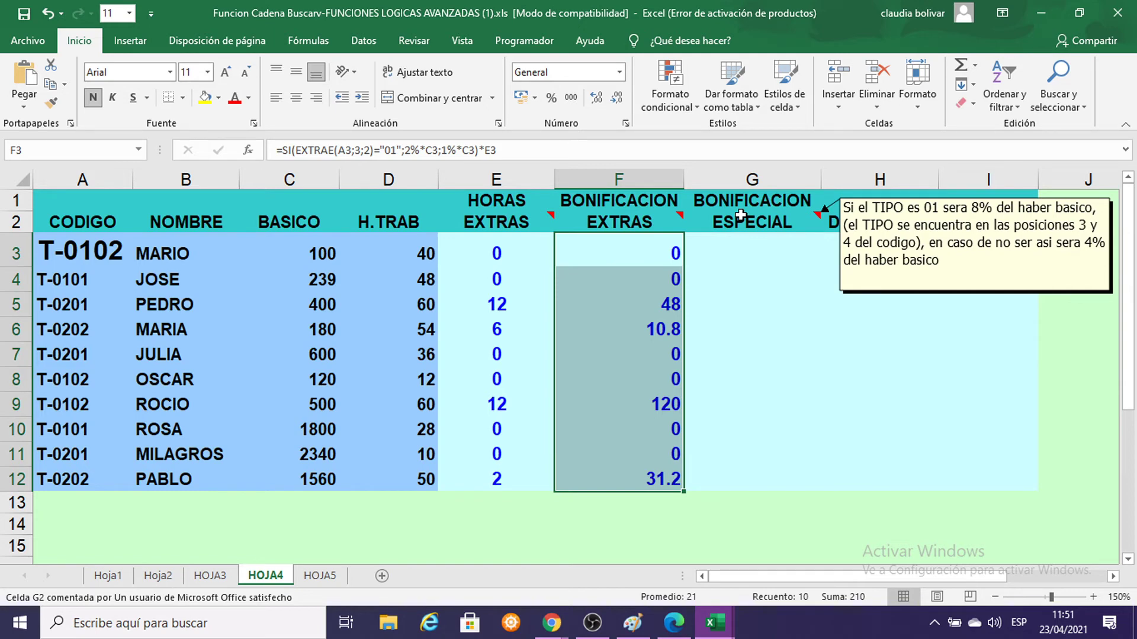
left_click(700, 248)
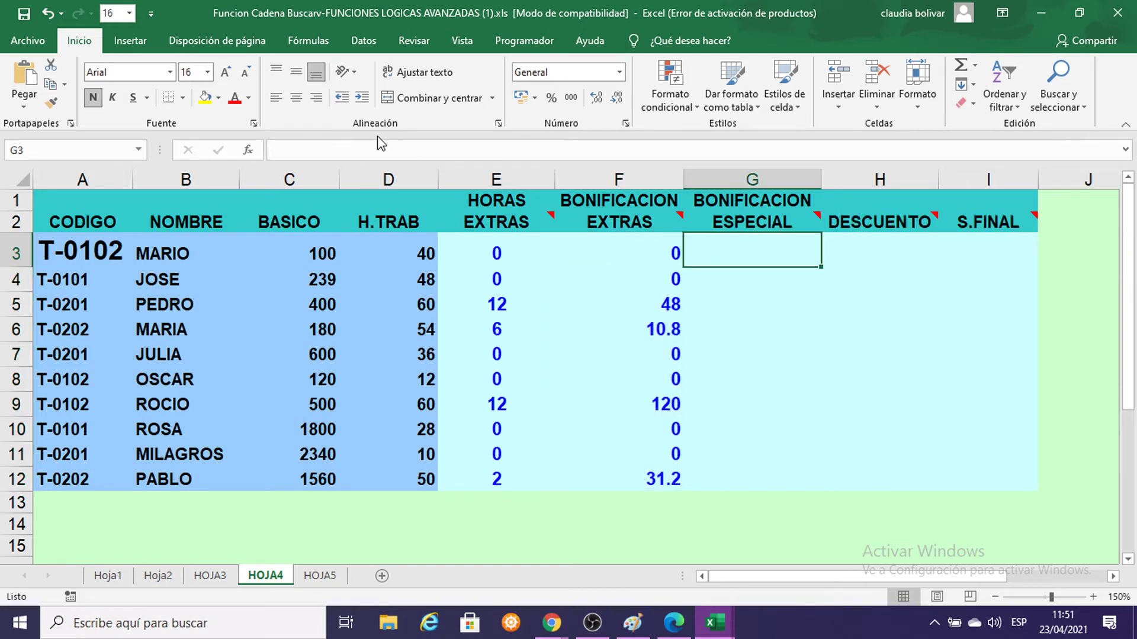
type("=SI")
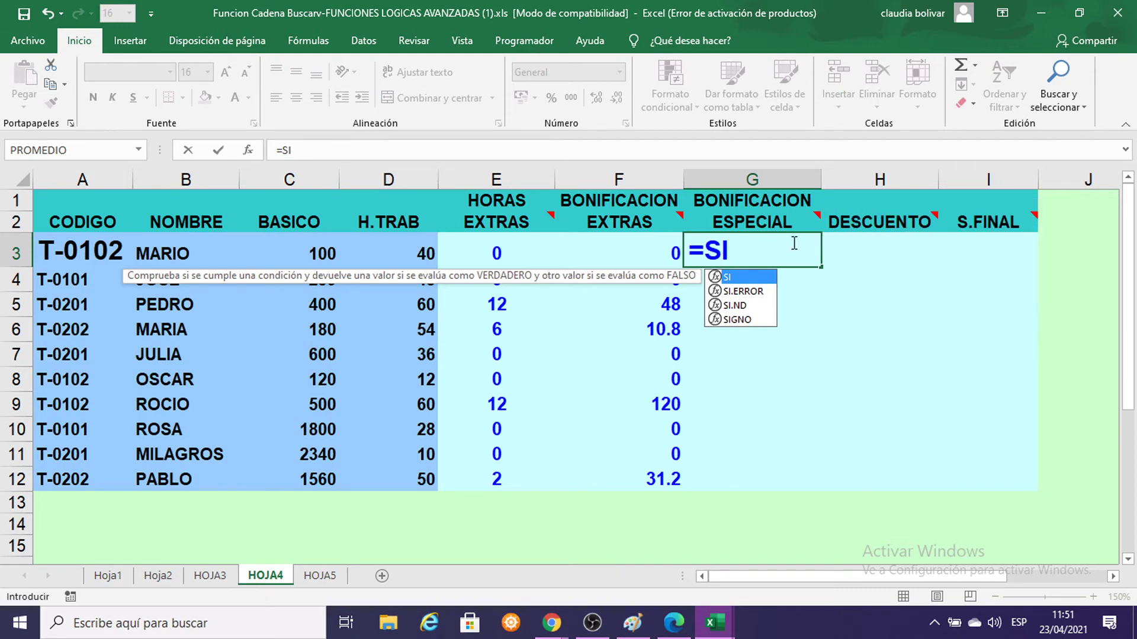
type("(")
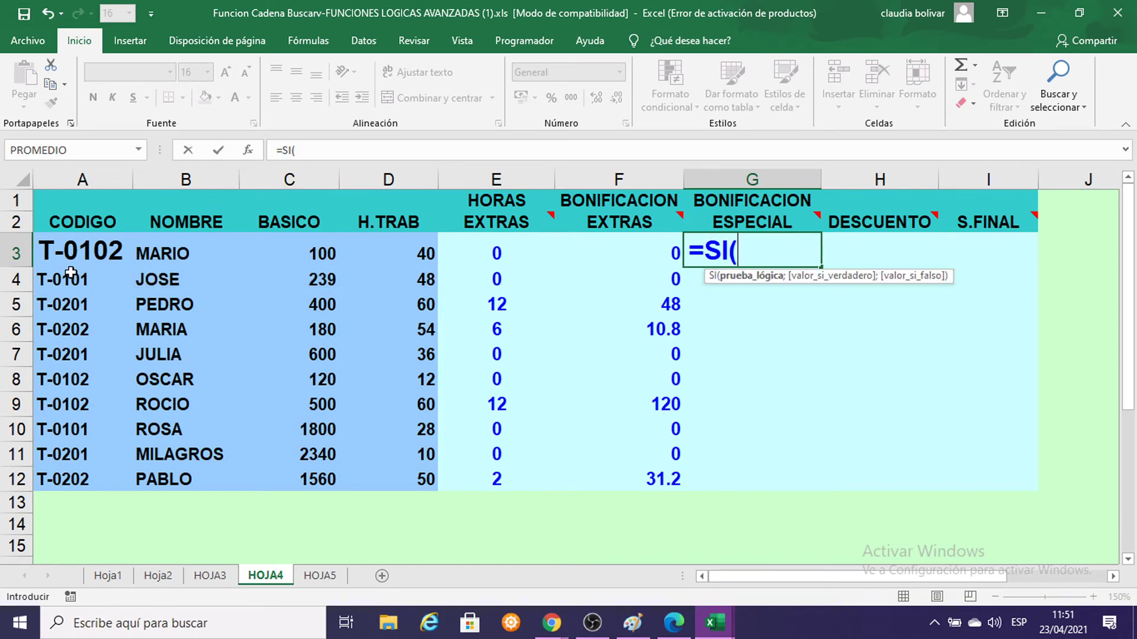
type("EXTRAE")
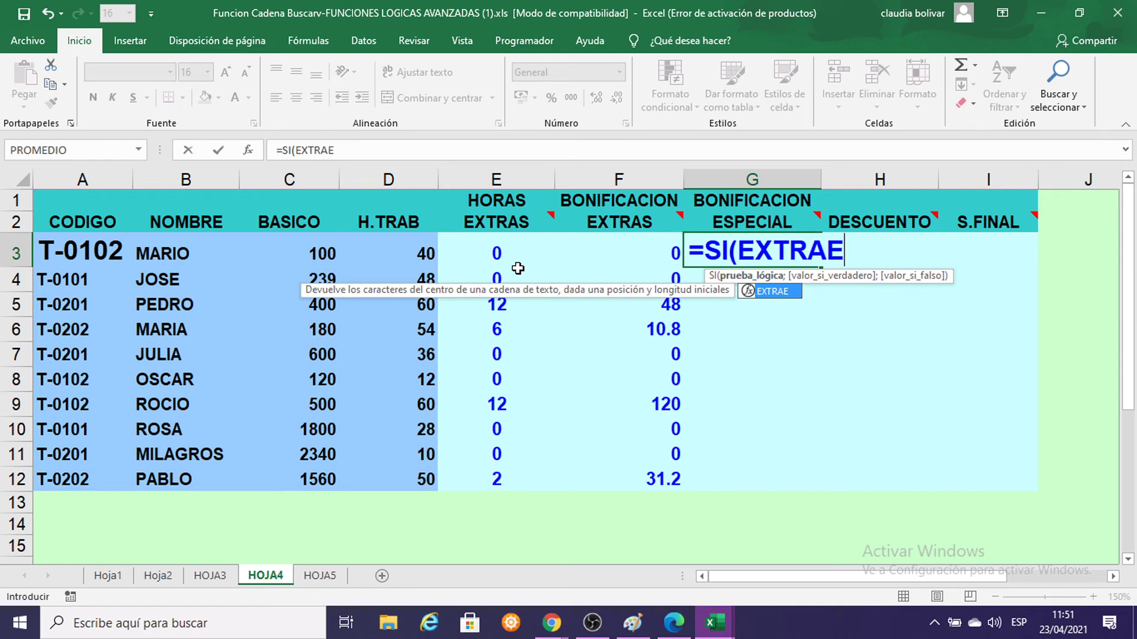
type("(")
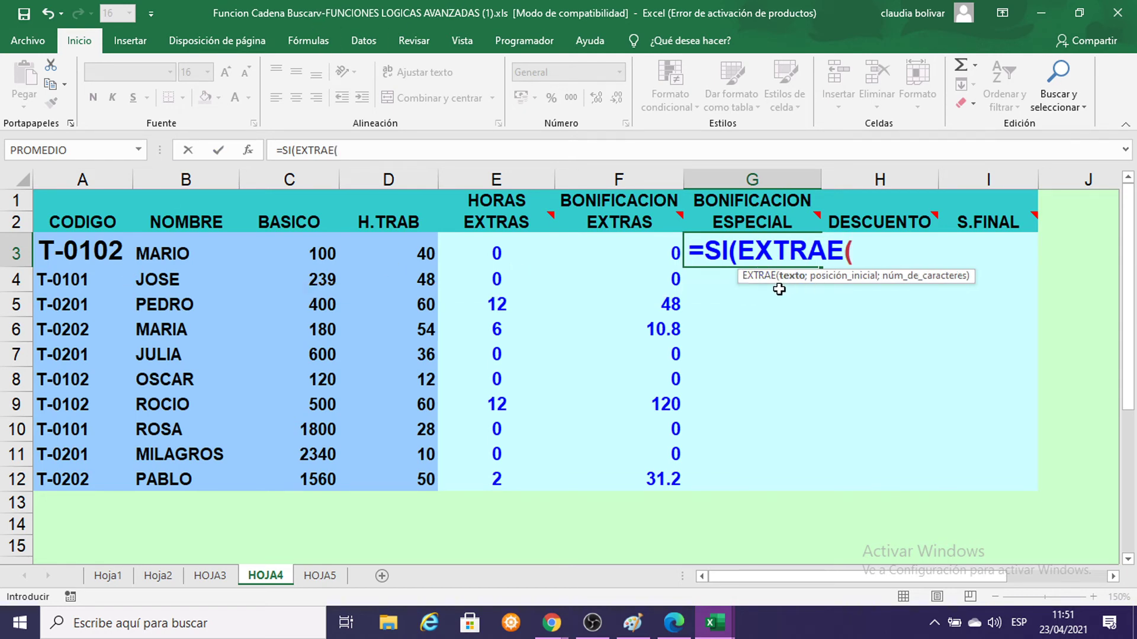
left_click(80, 245)
type(";3;")
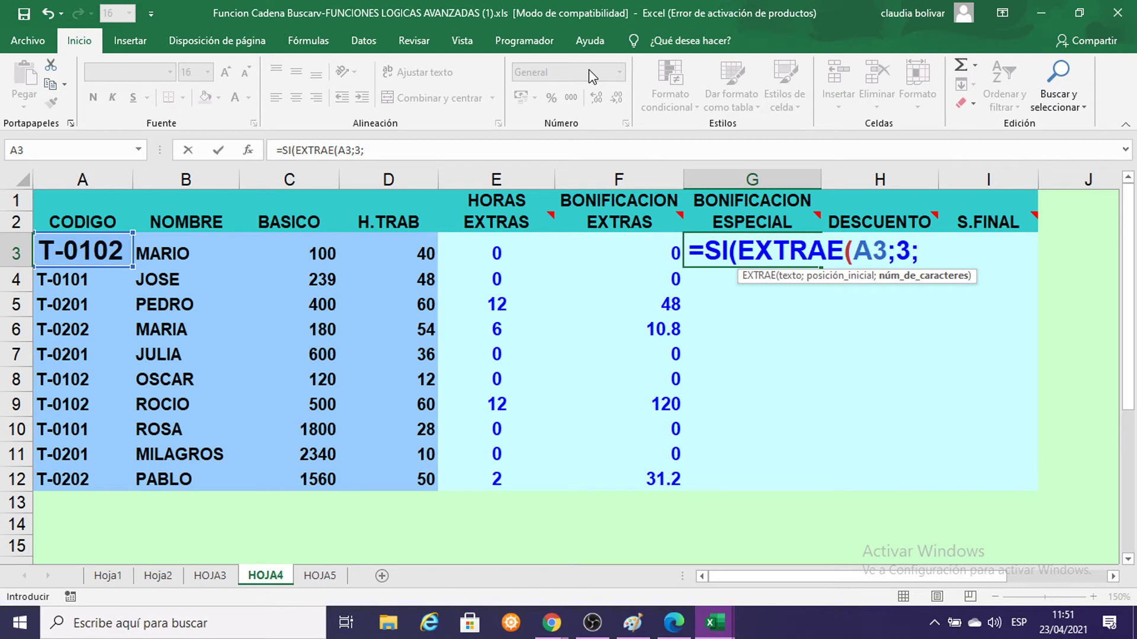
type("1")
key("BackSpace")
type("2")
type(")=")
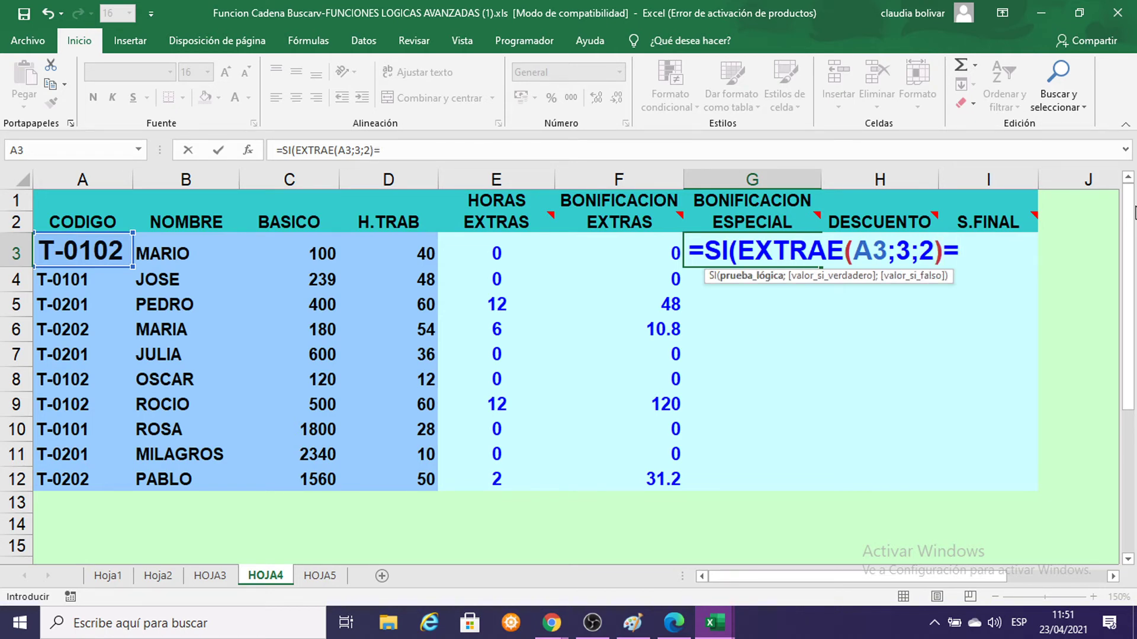
type("\"01\"")
type(";")
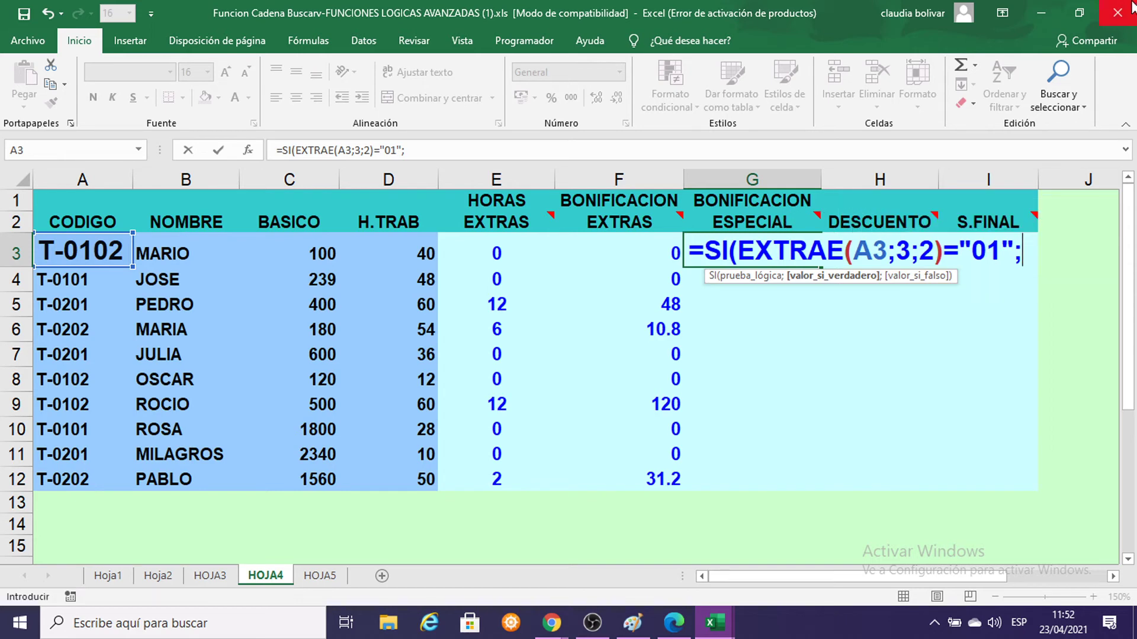
Step: Complete the SI arguments in G3 with 8%*C3 if true and 4%*C3 if false, closing the parenthesis
type("8%")
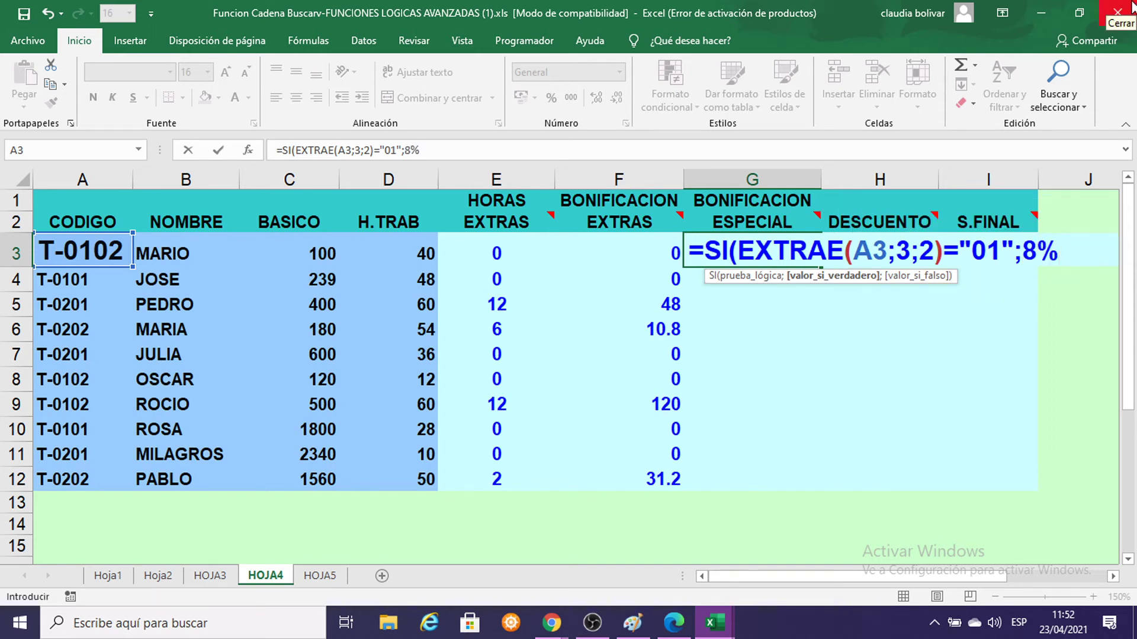
type("*")
left_click(286, 251)
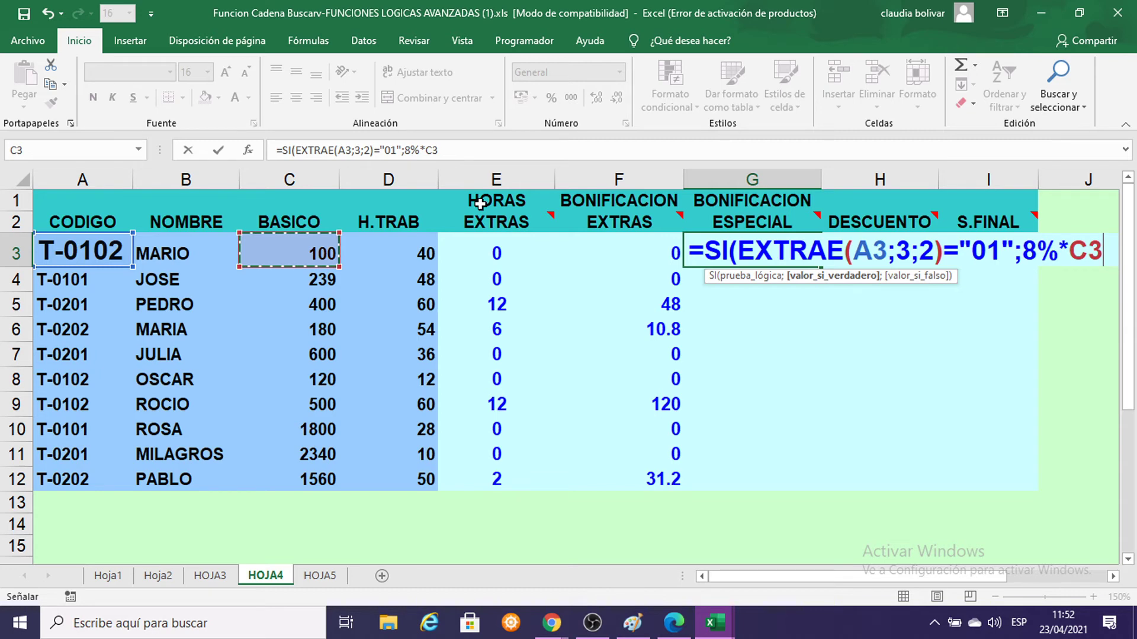
type(";4%")
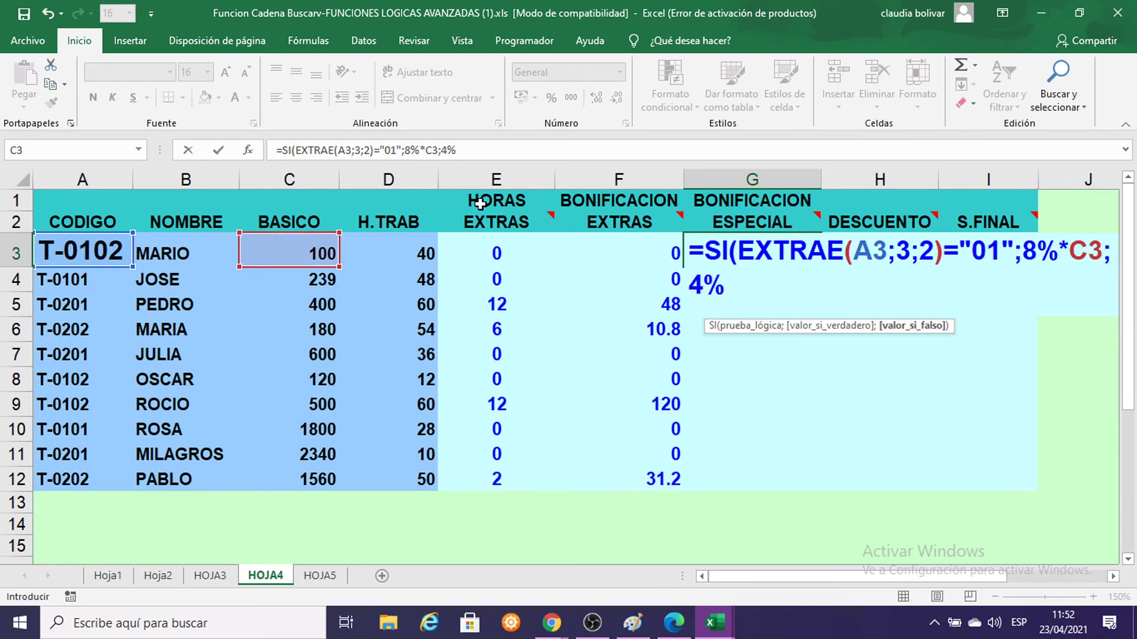
type("*")
left_click(287, 253)
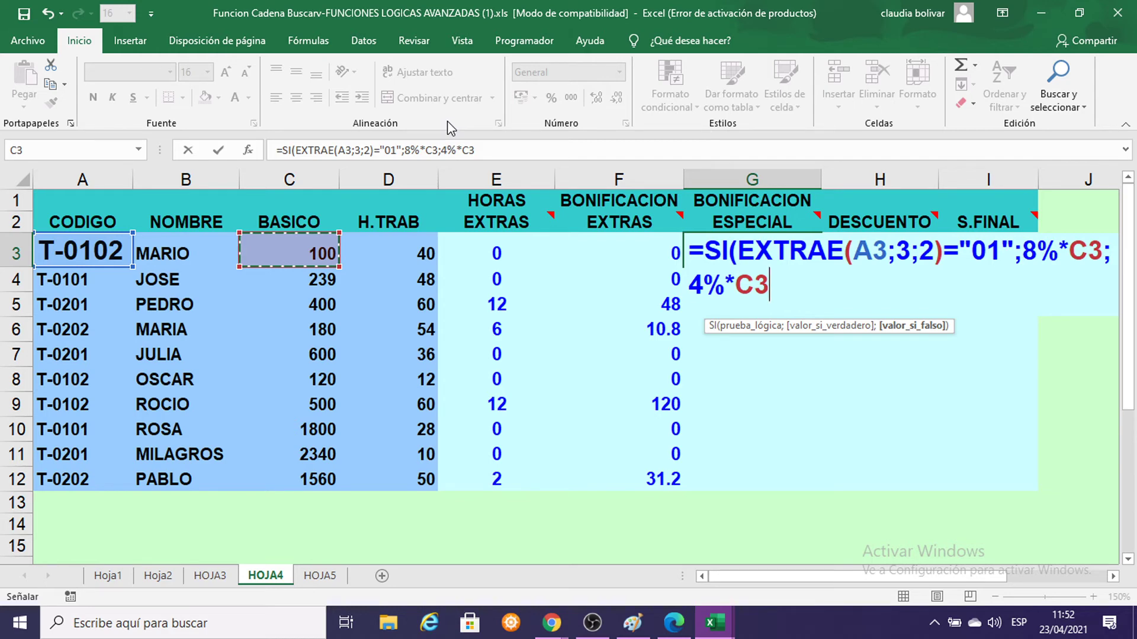
type(")")
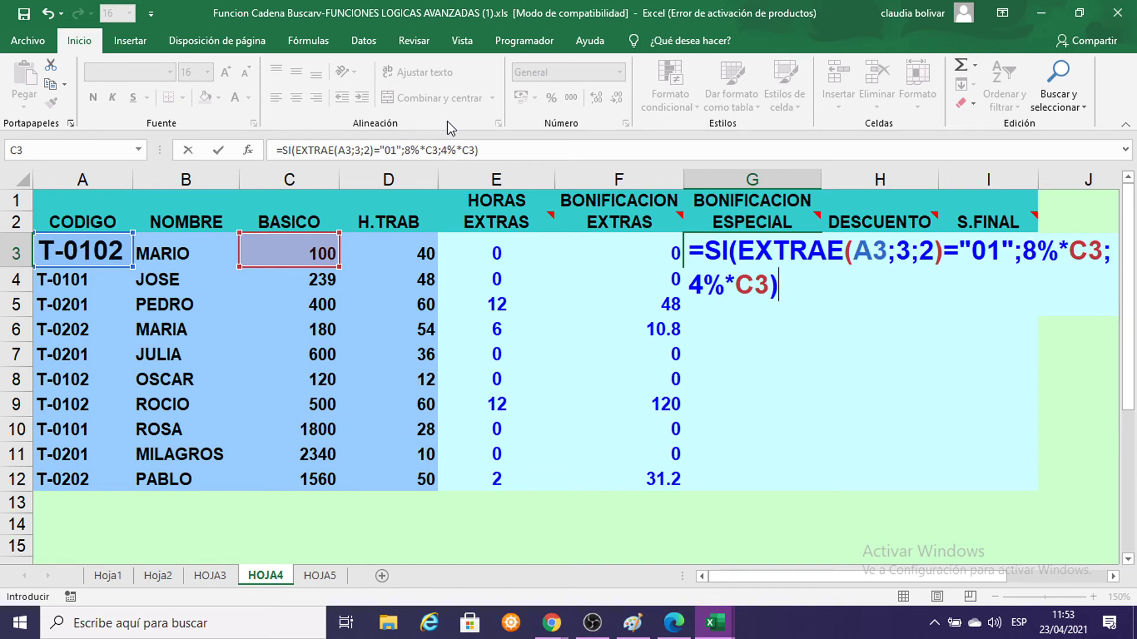
Step: Switch to Paint, paste the screenshot of the G3 formula, and reposition it so the whole formula is in view
left_click(898, 256)
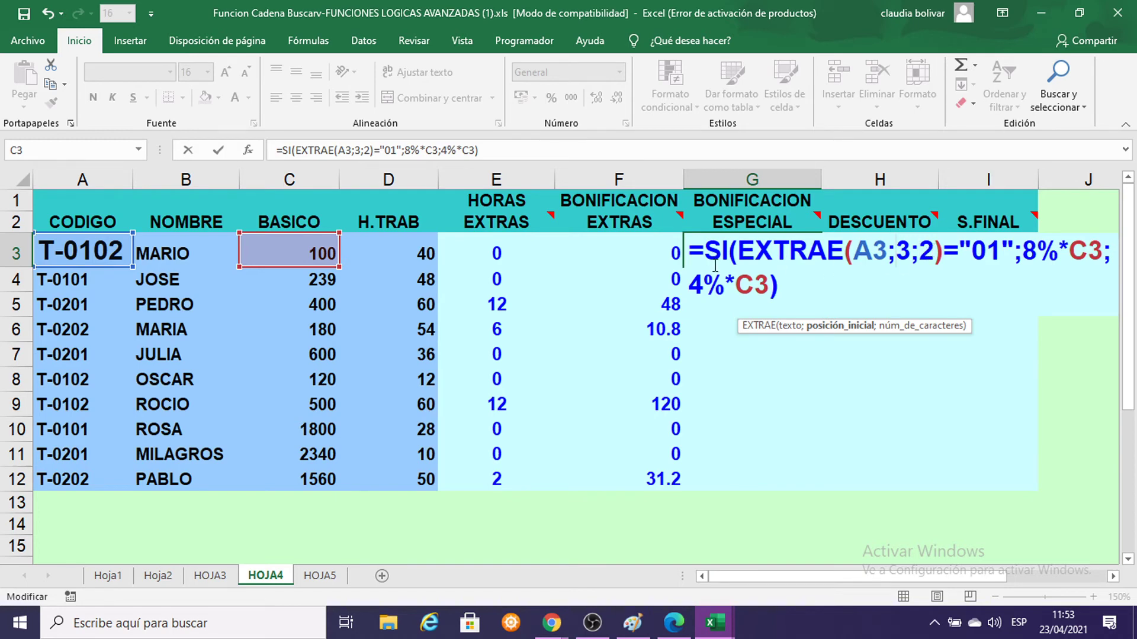
left_click(978, 252)
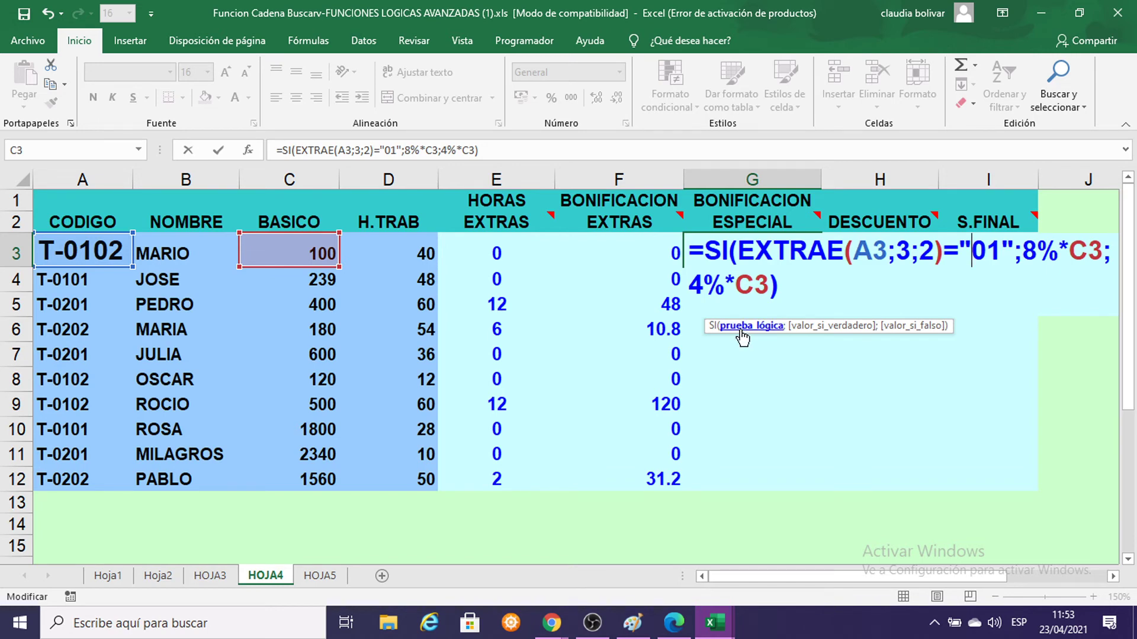
left_click(632, 623)
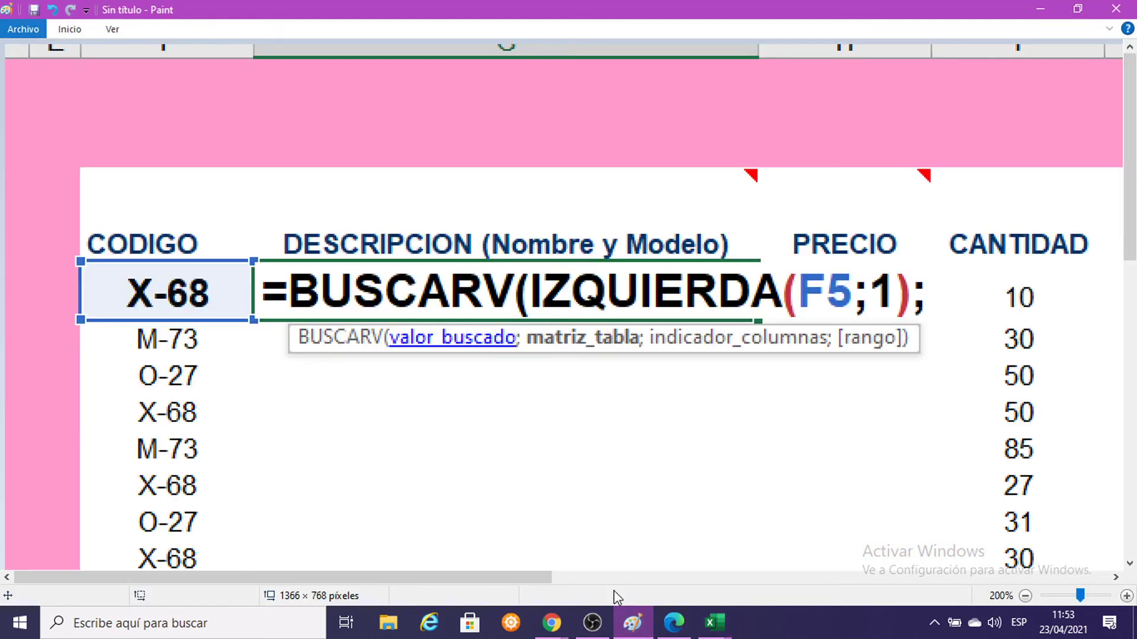
key("ctrl+v")
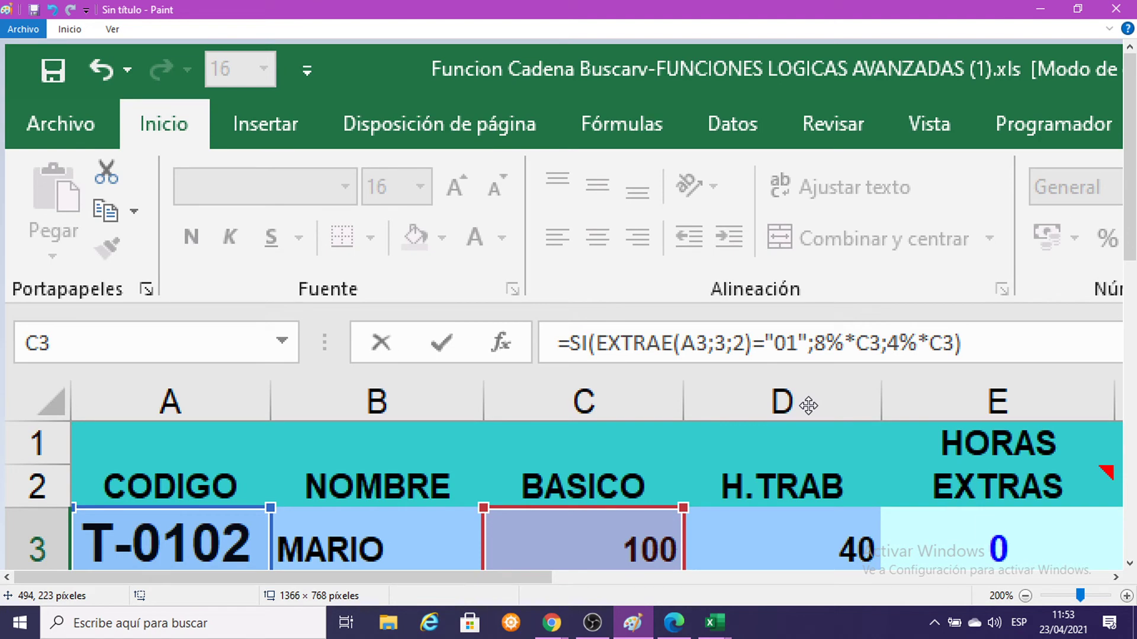
key("ctrl+z")
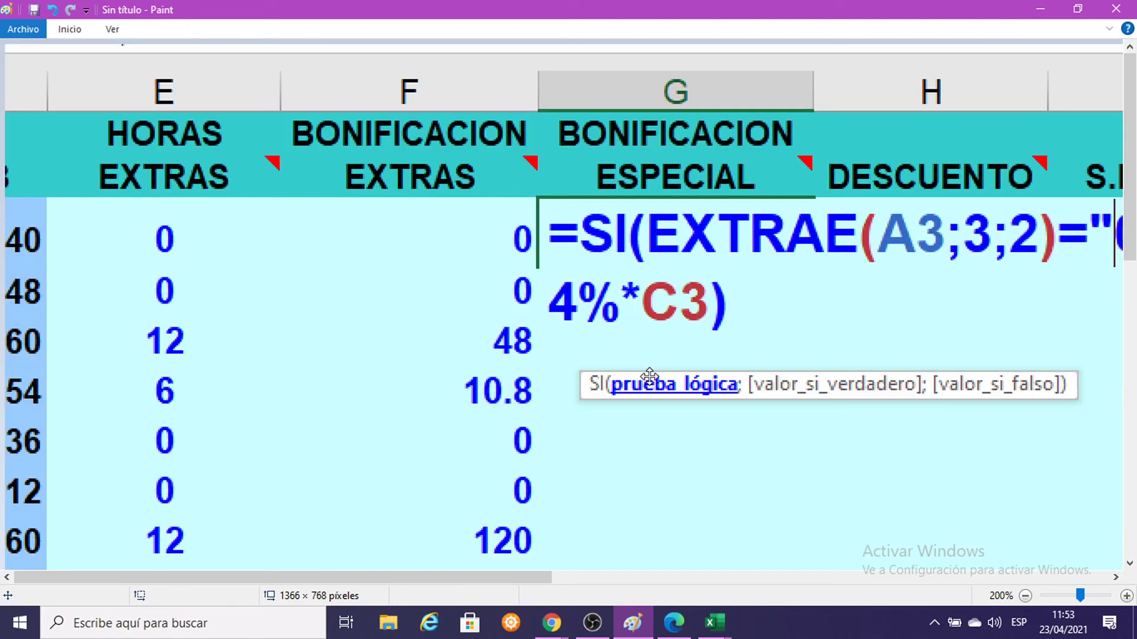
key("ctrl+v")
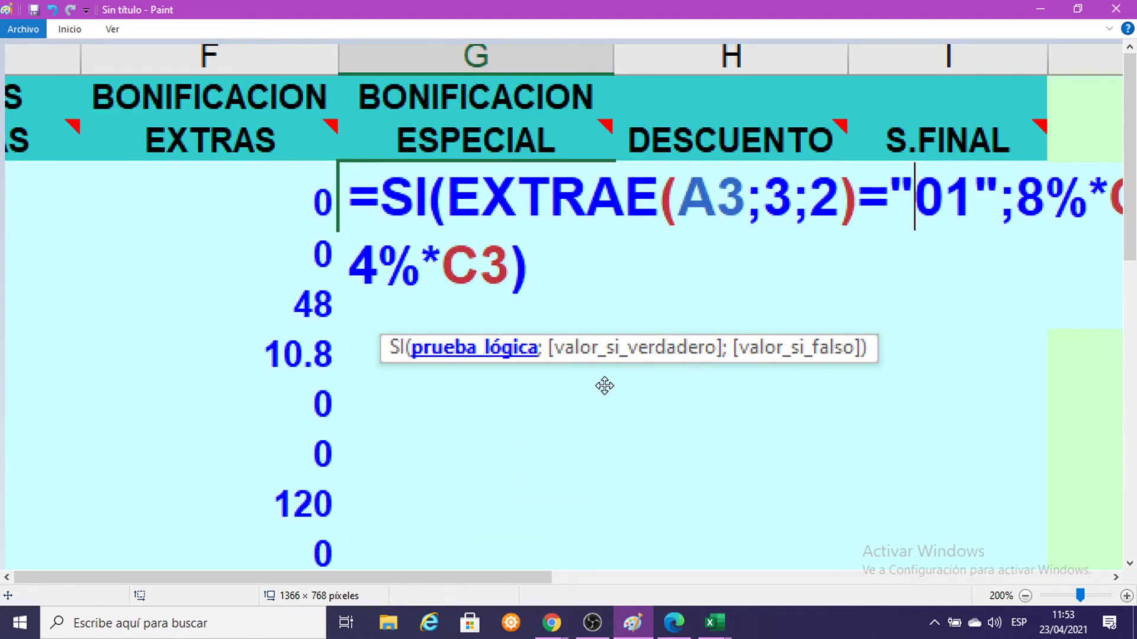
left_click_drag(605, 386, 490, 376)
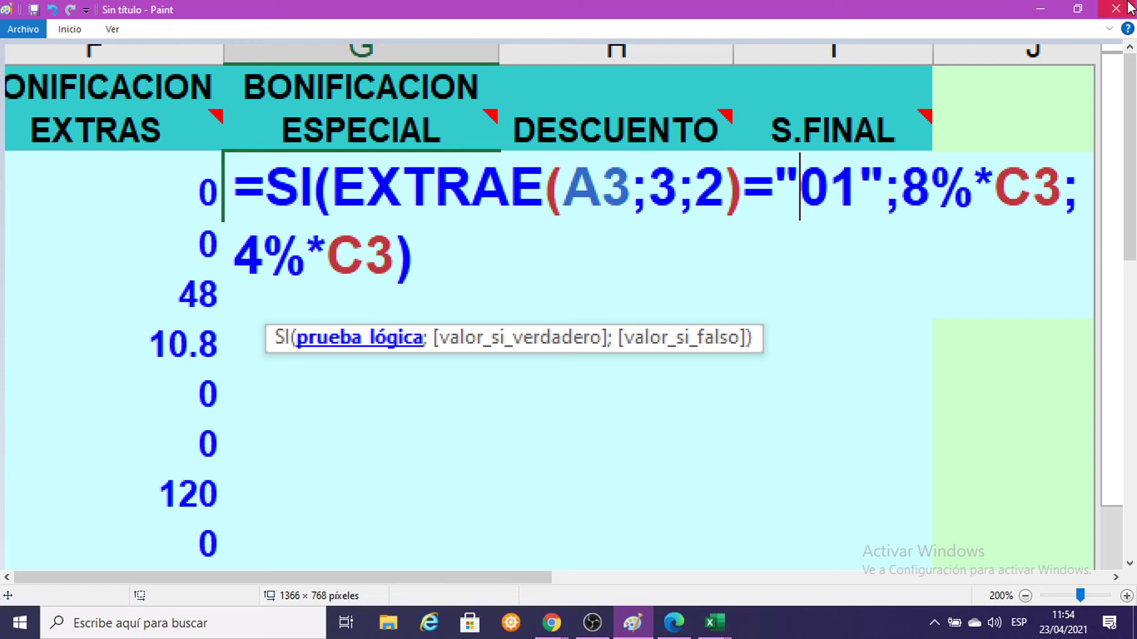
Step: Switch back to the Funcion Cadena Buscarv workbook in Excel and commit the BONIFICACION ESPECIAL formula in G3
left_click(715, 622)
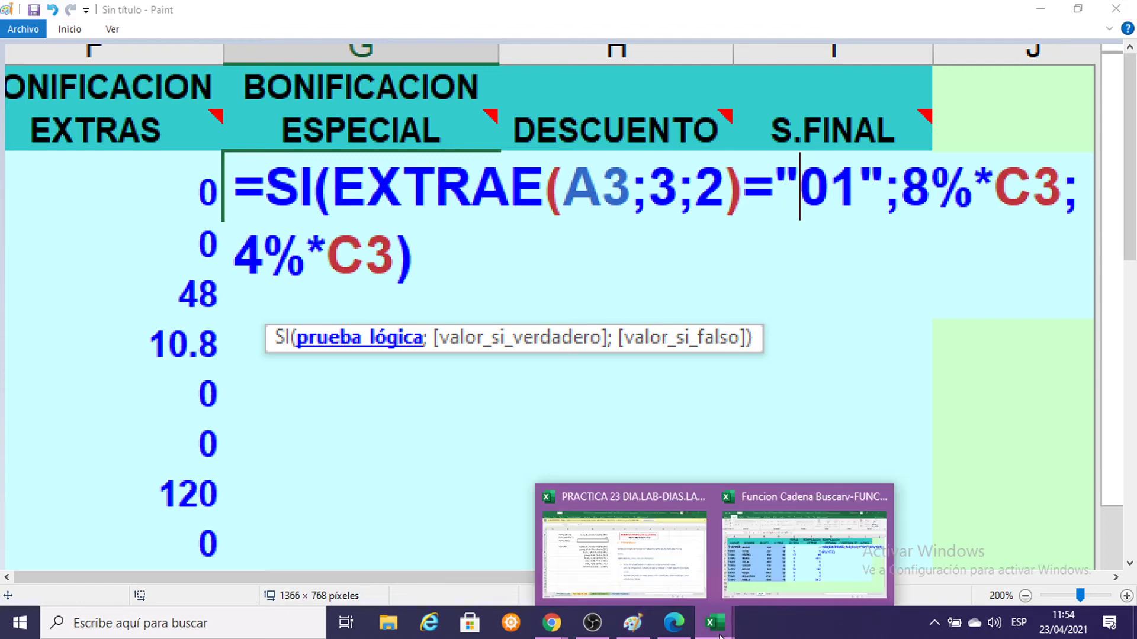
left_click(820, 520)
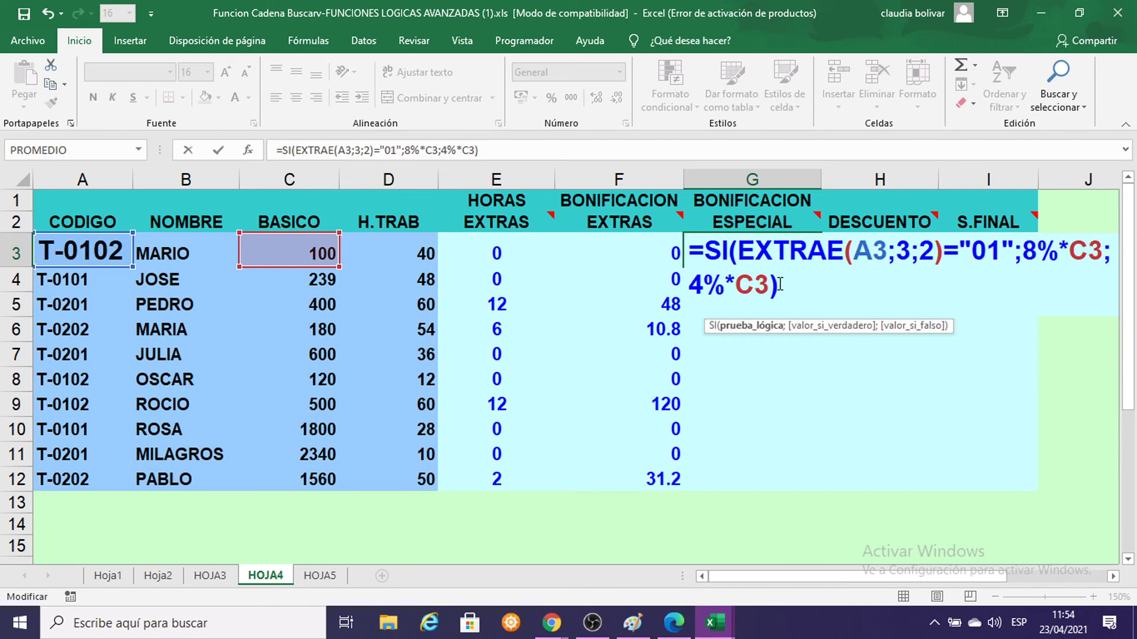
key("Return")
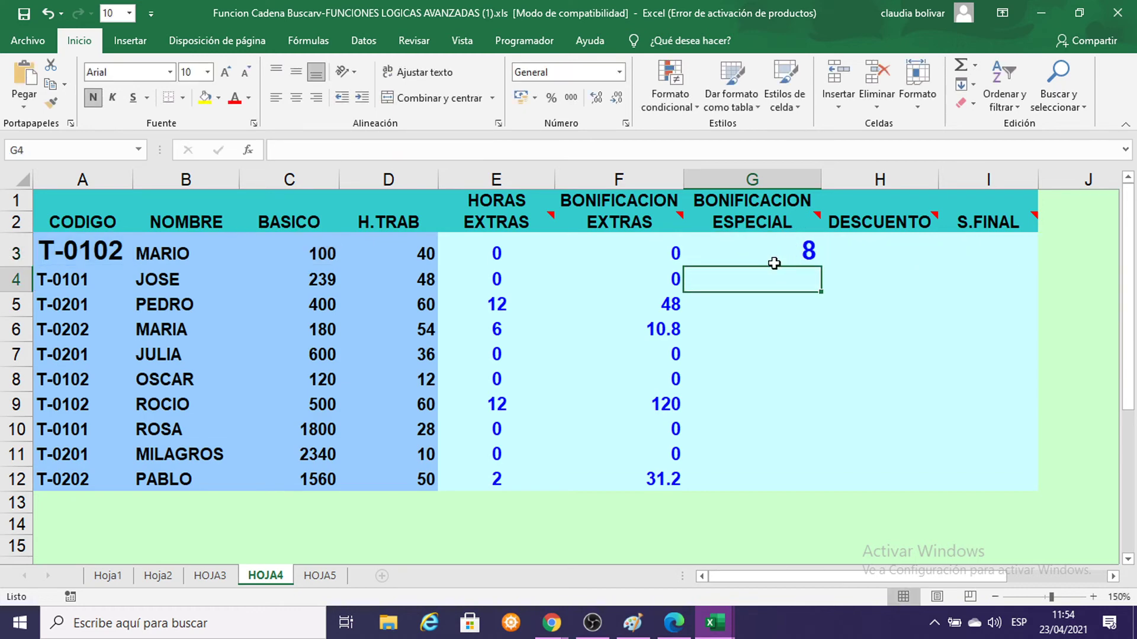
Step: Set the font size of the HORAS EXTRAS cell E3 to 16 and review its SI formula
left_click(752, 254)
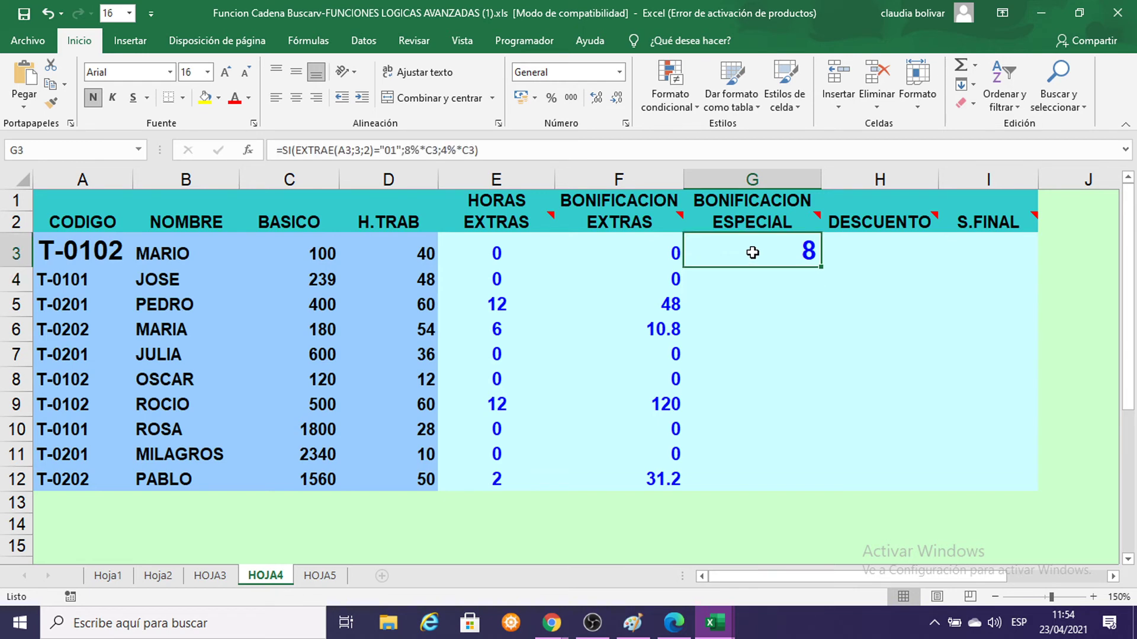
left_click(497, 252)
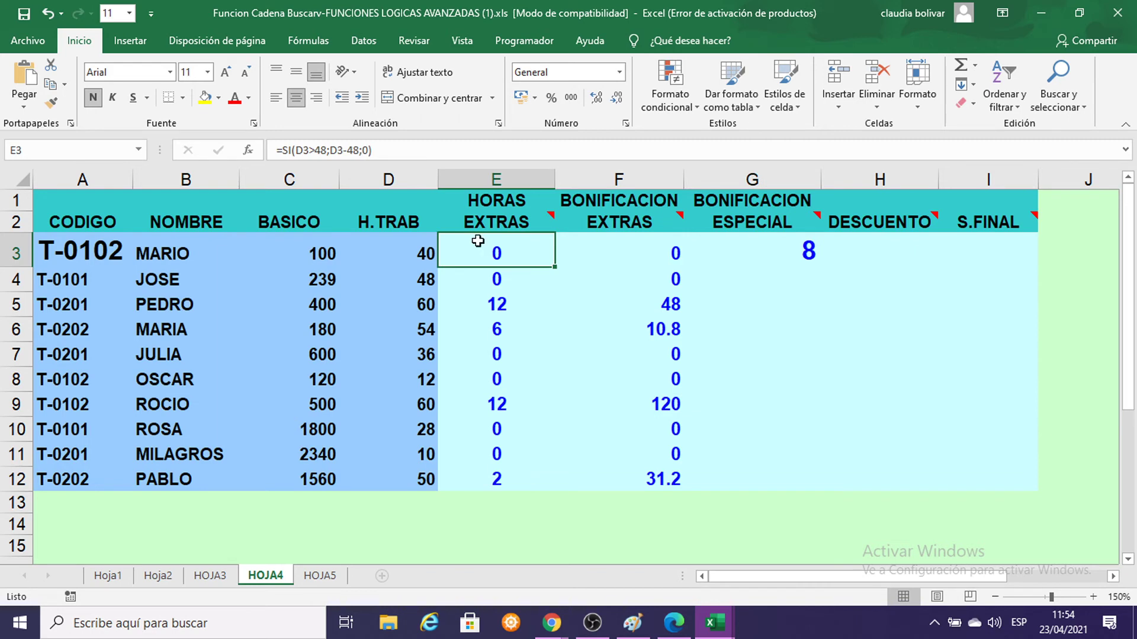
left_click(207, 72)
left_click(187, 186)
double_click(521, 256)
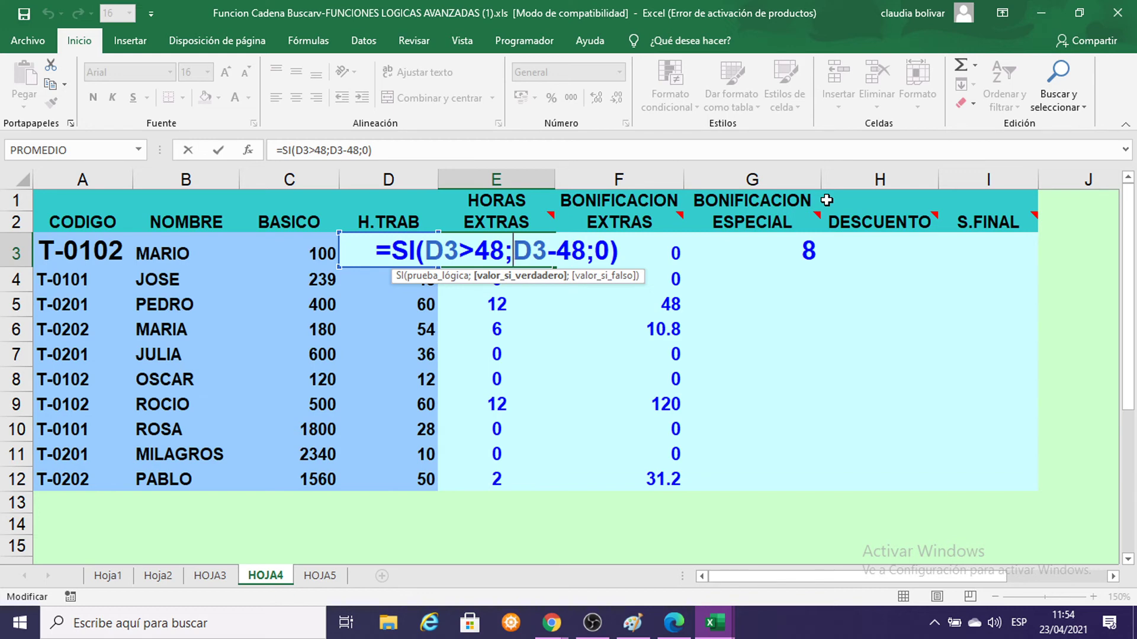
key("Return")
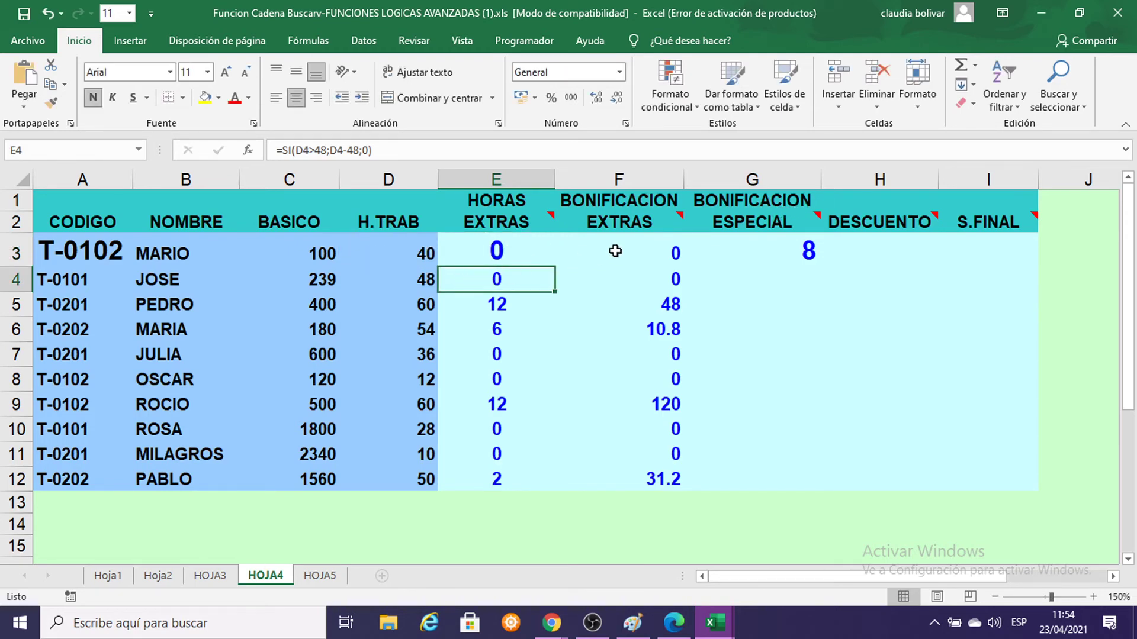
Step: Open the BONIFICACION ESPECIAL formula in G3, review its arguments, and close it without changes
double_click(744, 249)
mouse_move(1000, 224)
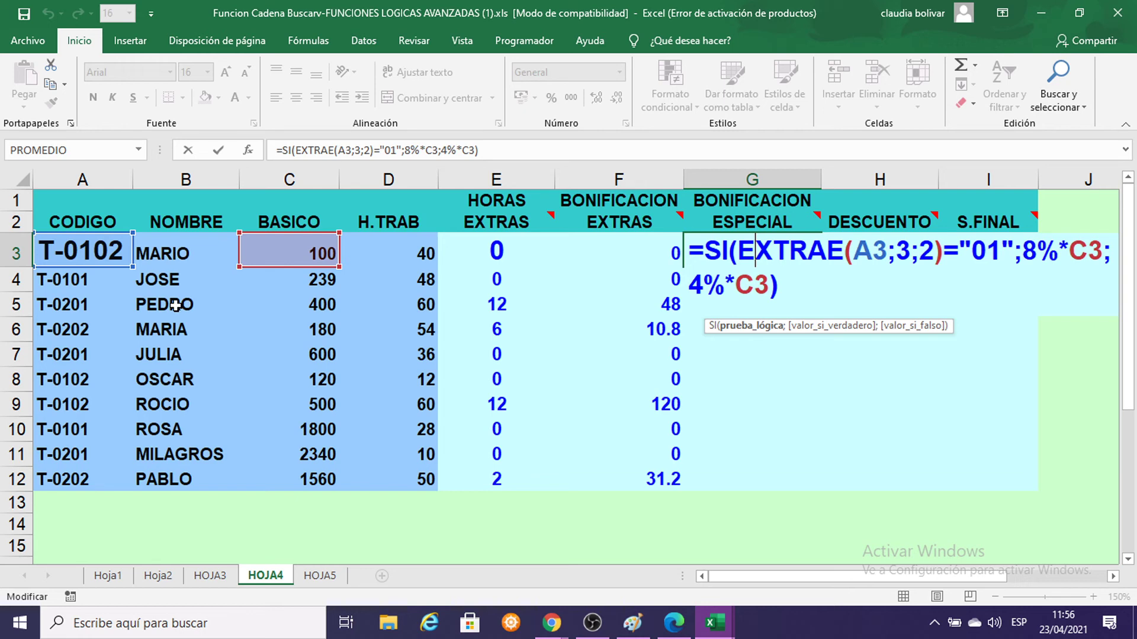
key("Return")
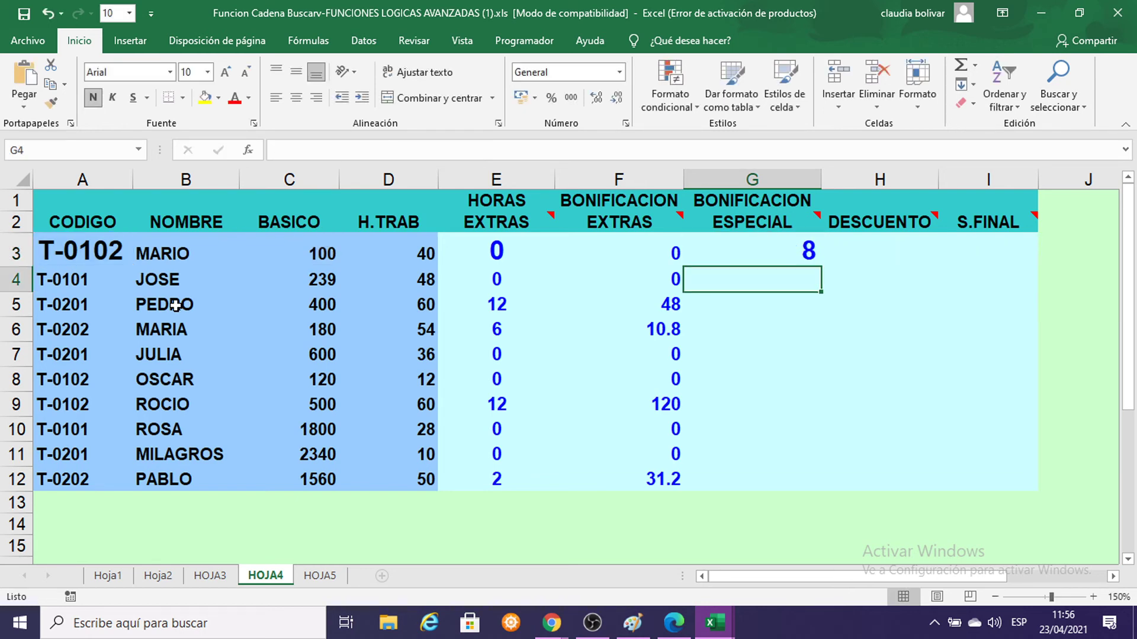
Step: Try replacing the CODIGO in A3 with 01, and undo the entry
left_click(81, 253)
type("01")
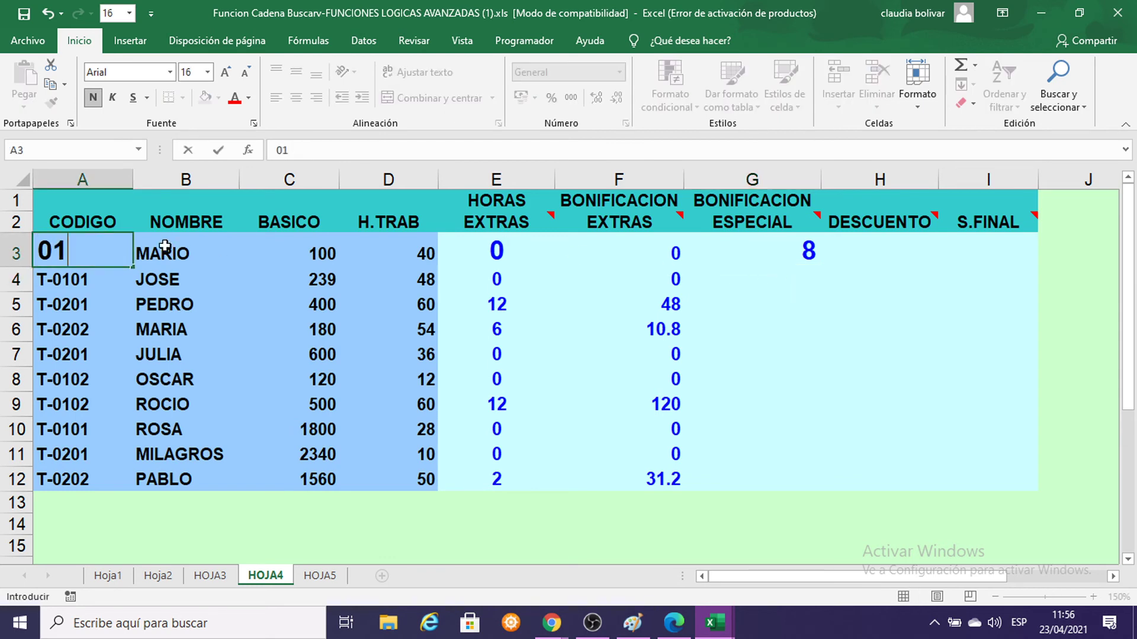
key("Return")
left_click(88, 250)
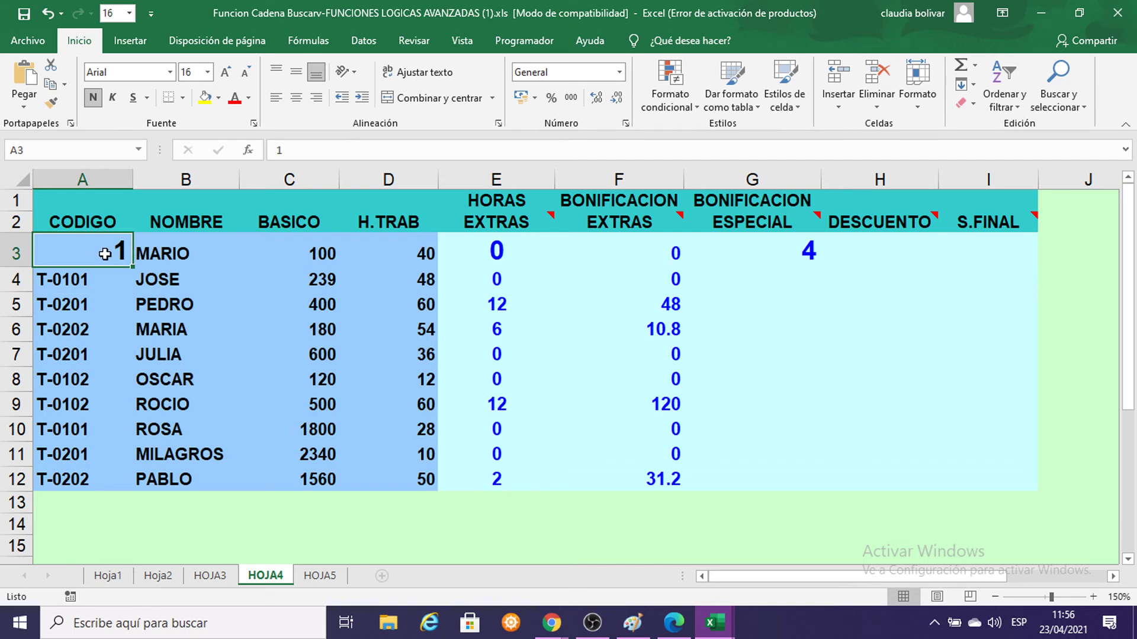
right_click(105, 253)
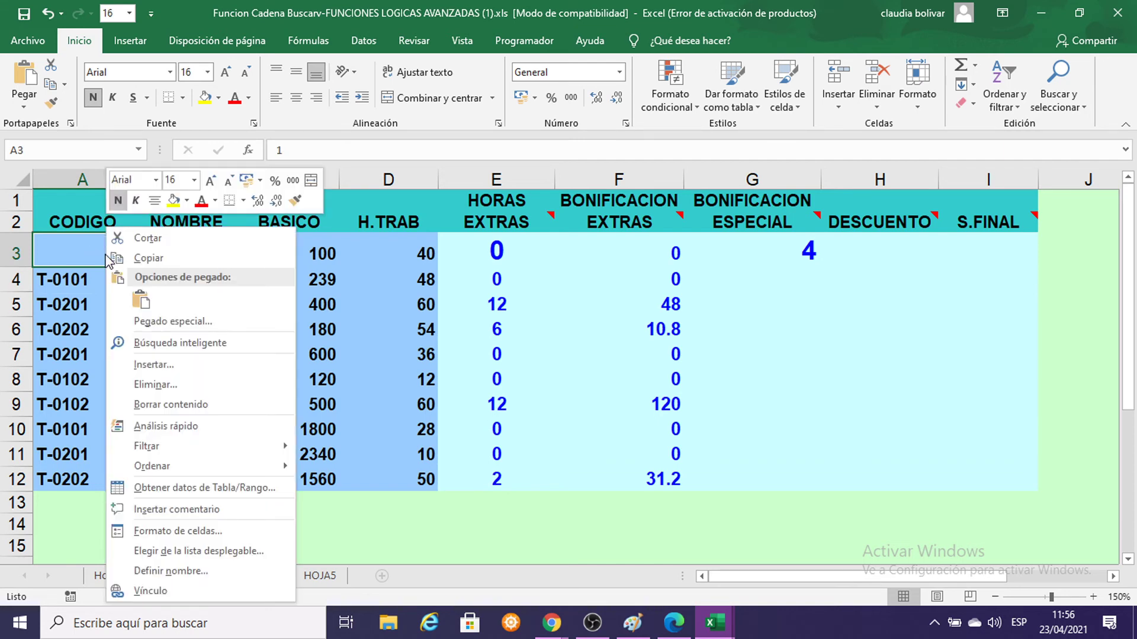
left_click(183, 531)
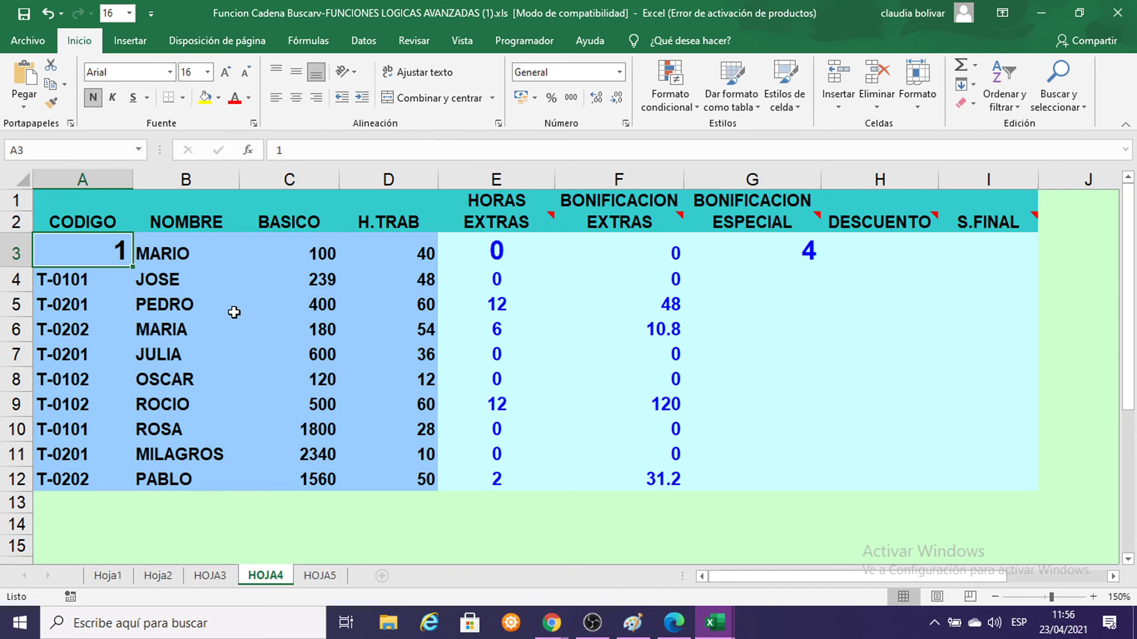
left_click(432, 207)
key("ctrl+z")
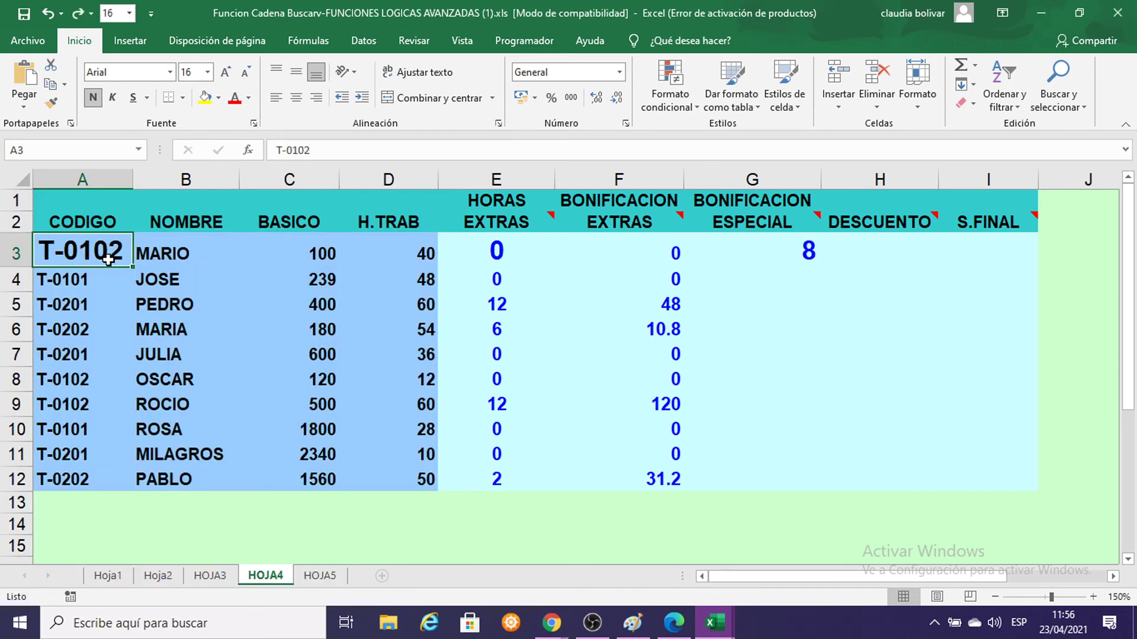
Step: Try replacing EXTRAE(A3;3;2) in the BONIFICACION ESPECIAL formula in G3 with a direct reference to A3, and undo the change
double_click(65, 253)
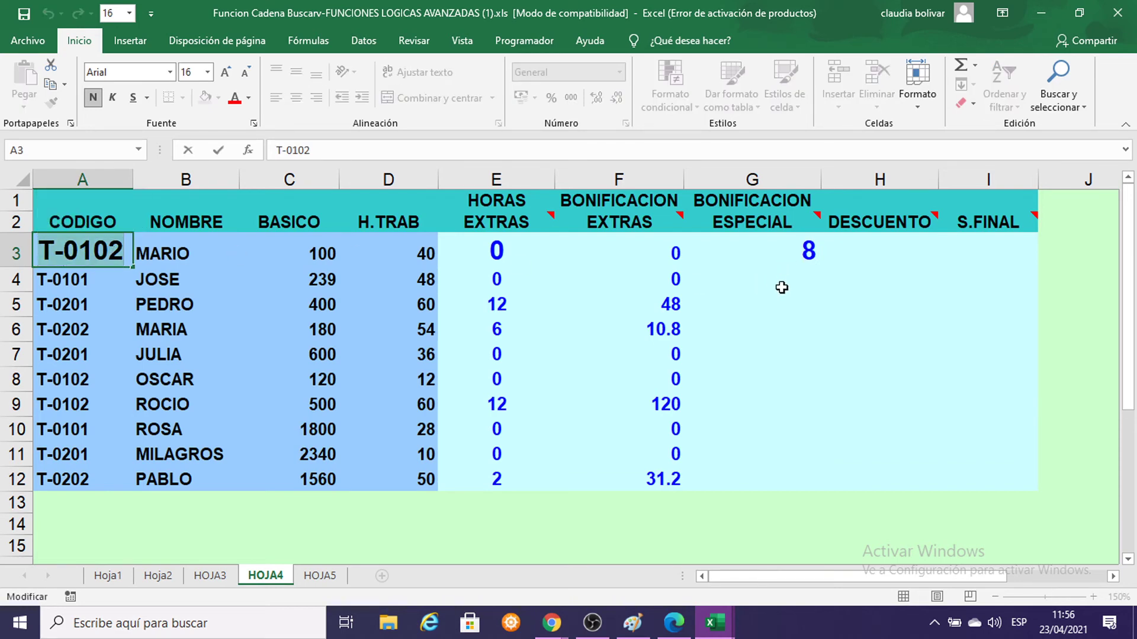
key("Escape")
double_click(764, 251)
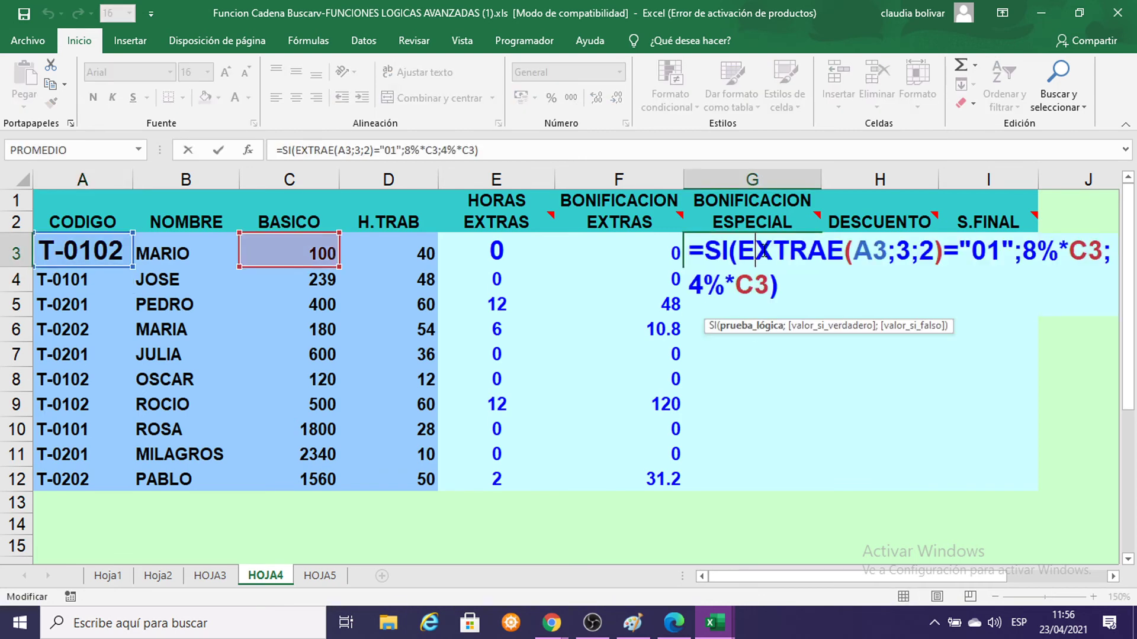
left_click(934, 252)
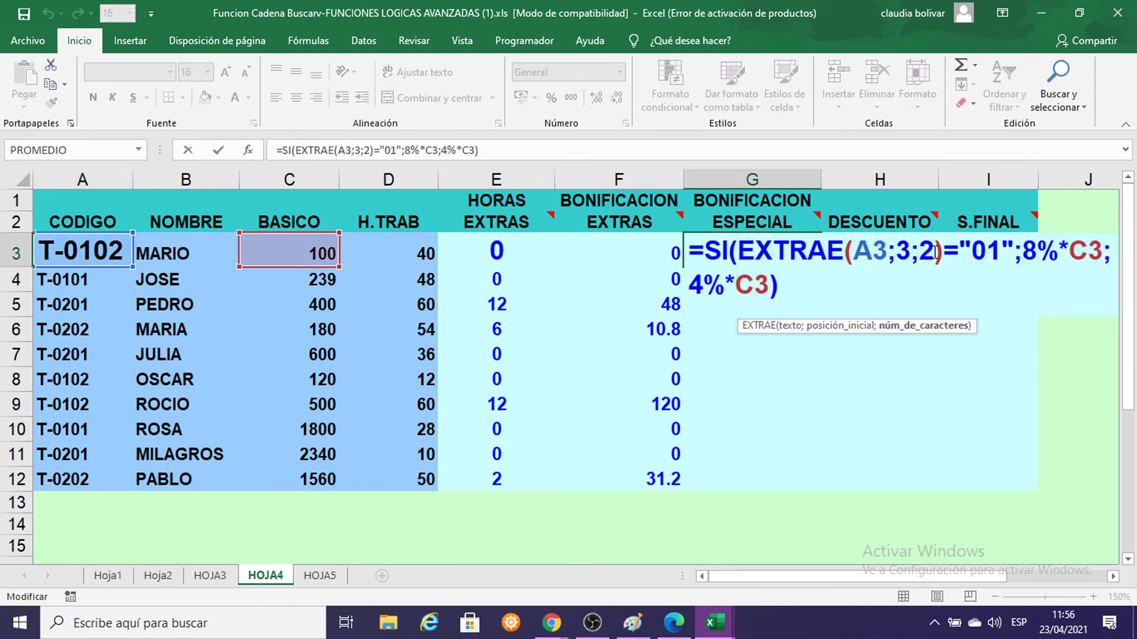
left_click(944, 253)
key("BackSpace")
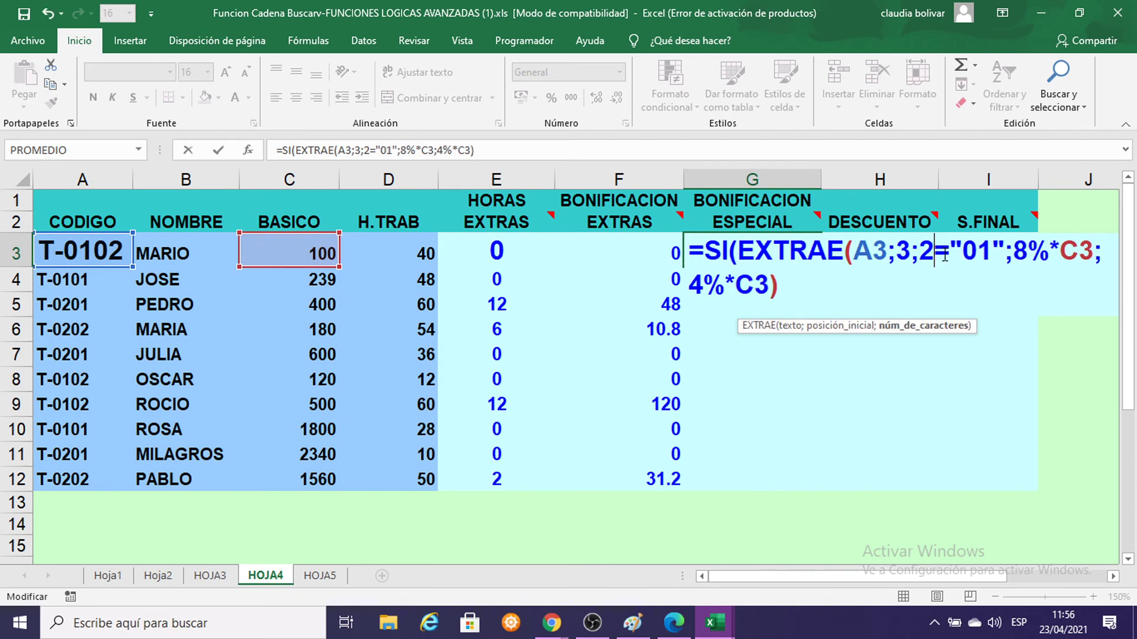
key("BackSpace")
key("BackSpace")
key("BackSpace")
key("BackSpace")
key("BackSpace")
key("BackSpace")
key("BackSpace")
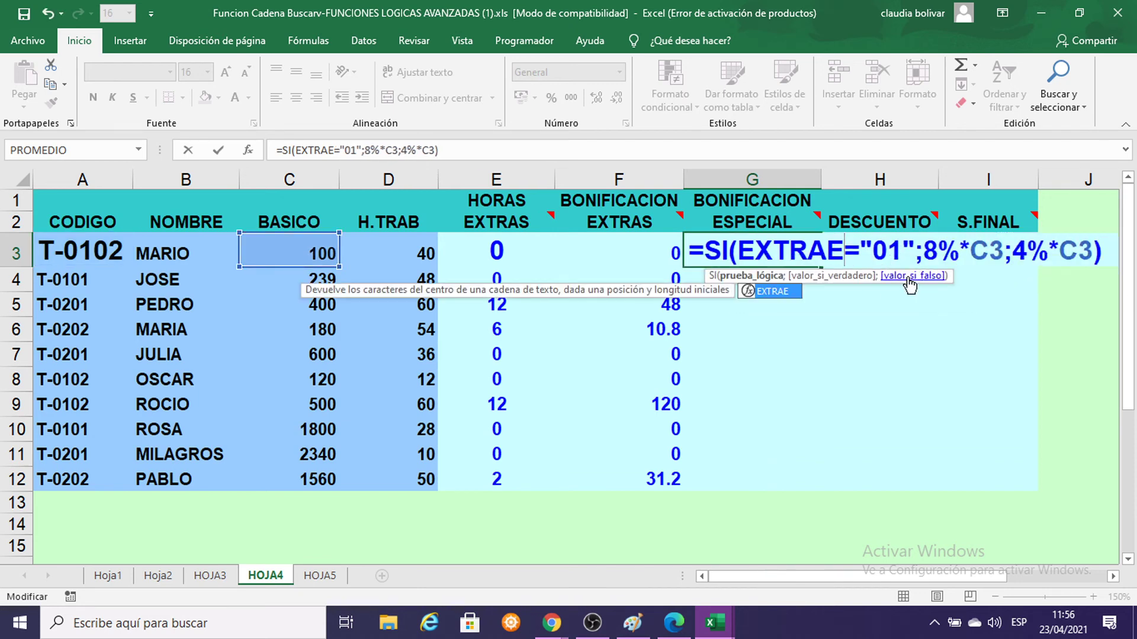
key("BackSpace")
key("BackSpace")
key("BackSpace")
key("BackSpace")
key("BackSpace")
key("BackSpace")
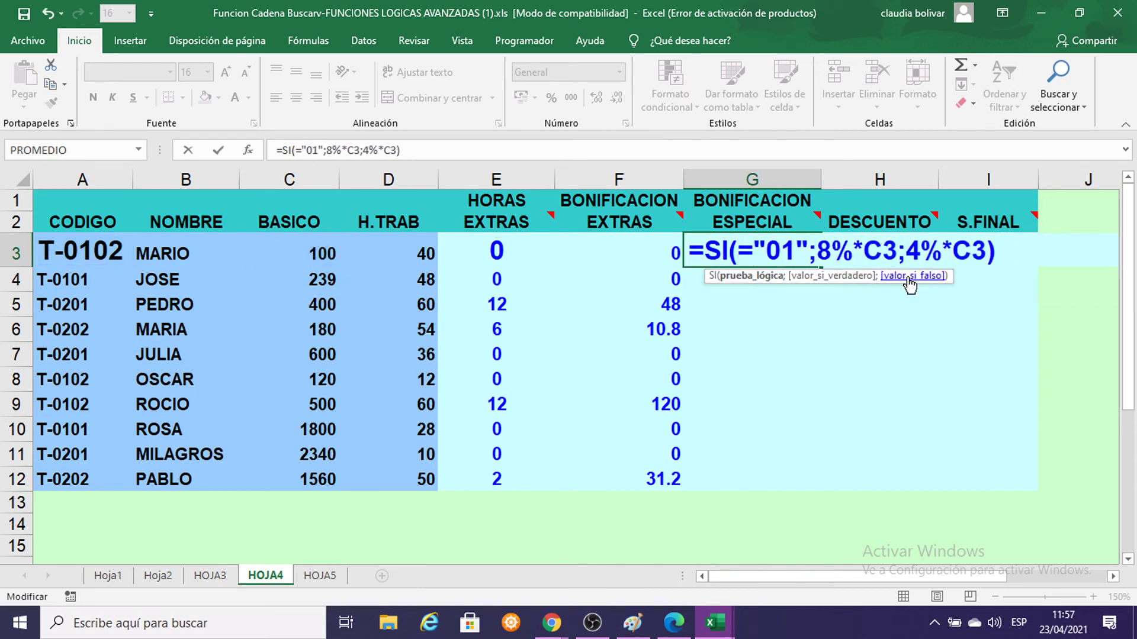
left_click(89, 254)
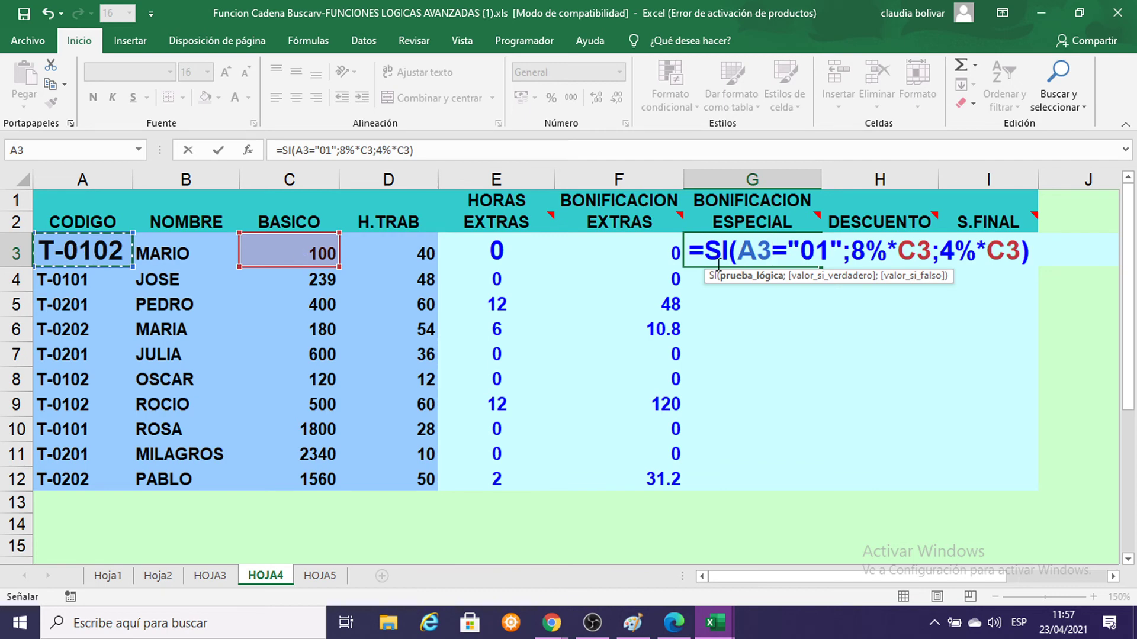
key("Return")
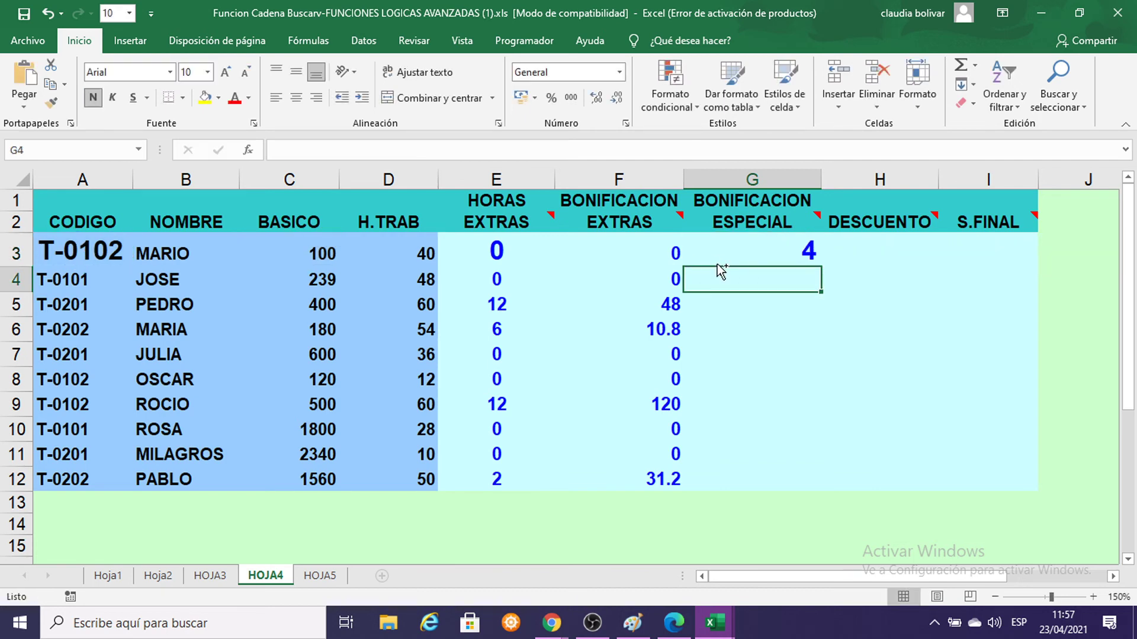
key("ctrl+z")
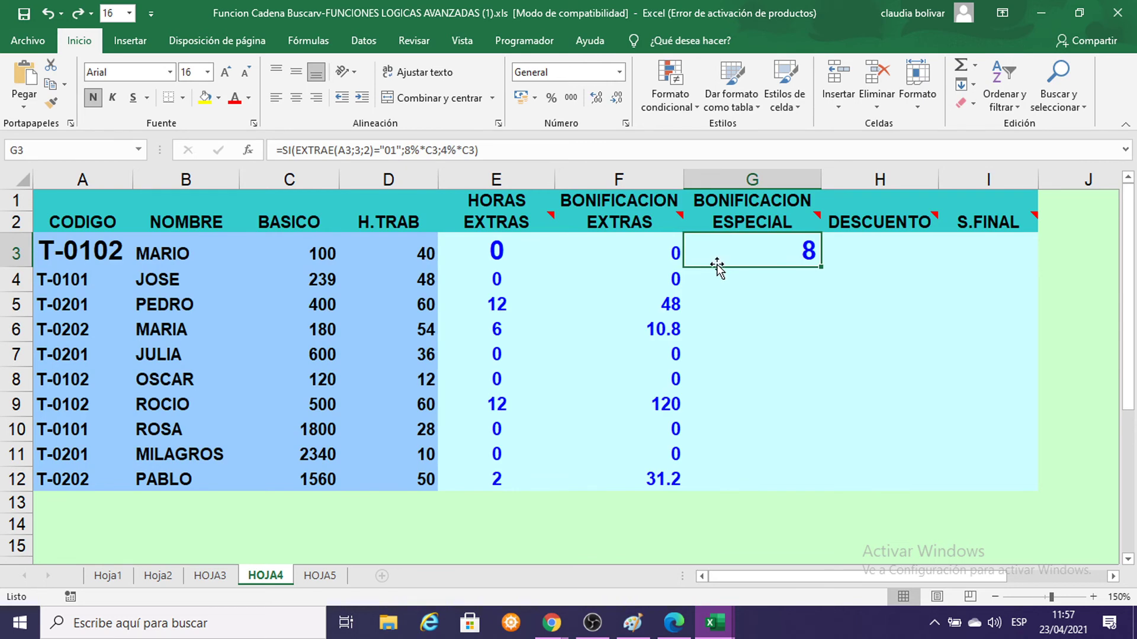
Step: Fill the BONIFICACION ESPECIAL formula from G3 down to G12 and set the font size of that range to 11
left_click_drag(820, 269, 819, 488)
left_click(193, 71)
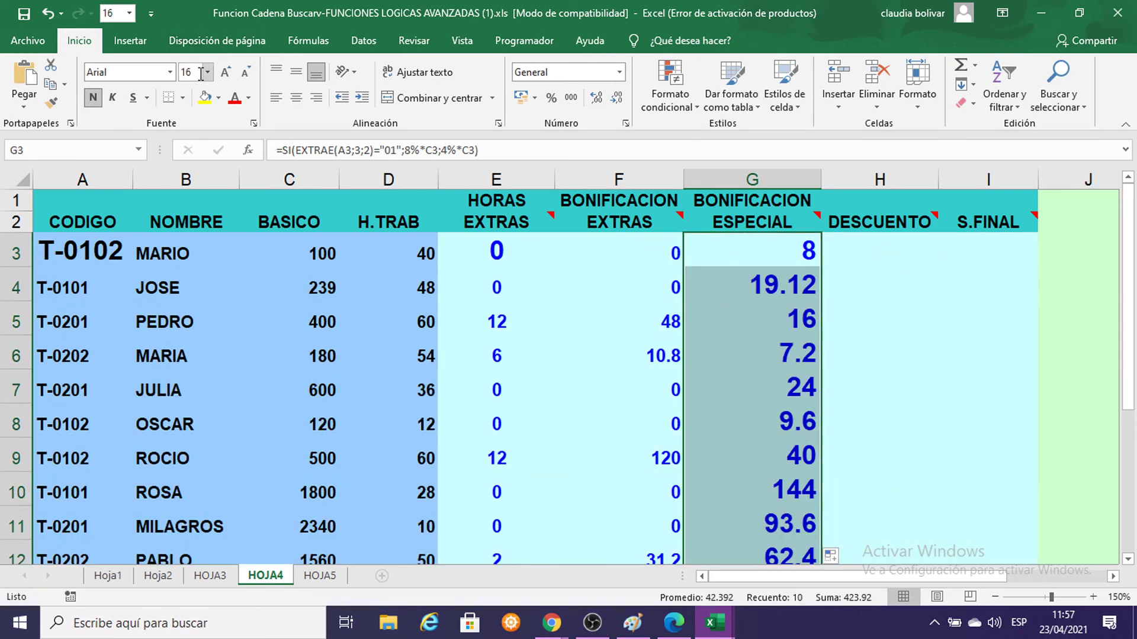
type("11")
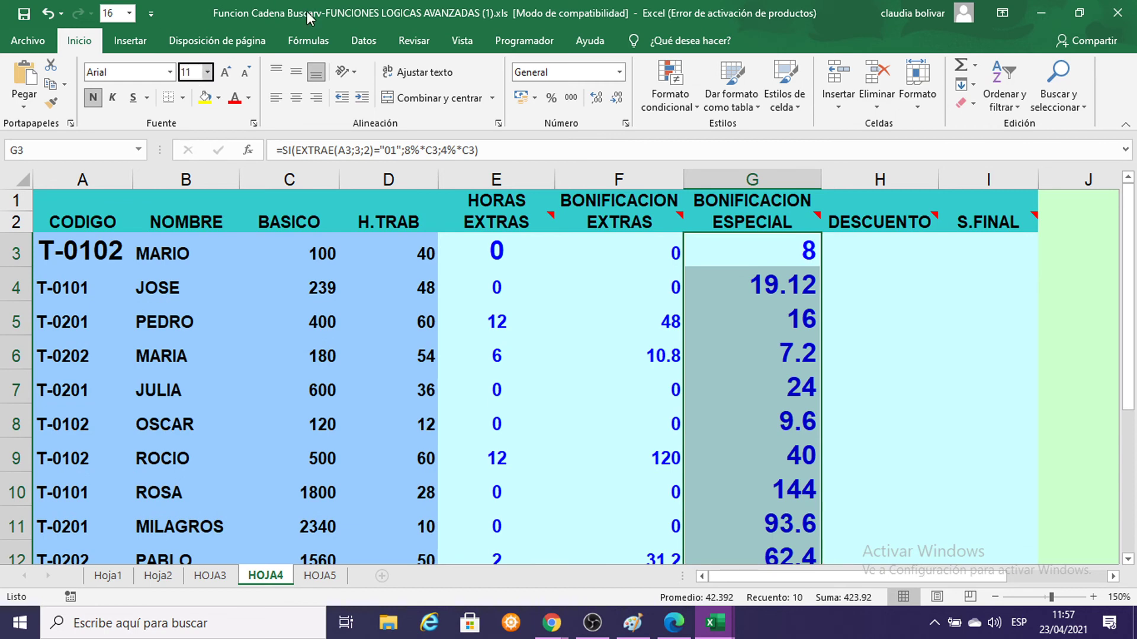
key("Return")
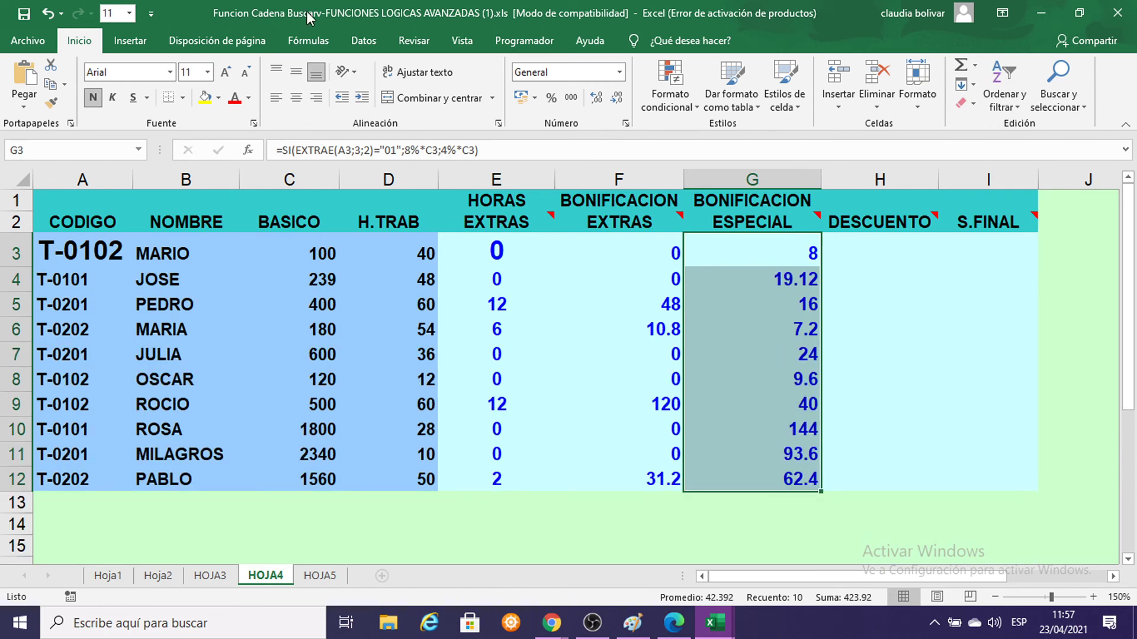
Step: Read the comment on the DESCUENTO header and examine the CODIGO in A3 for the category characters
left_click(1114, 575)
mouse_move(755, 226)
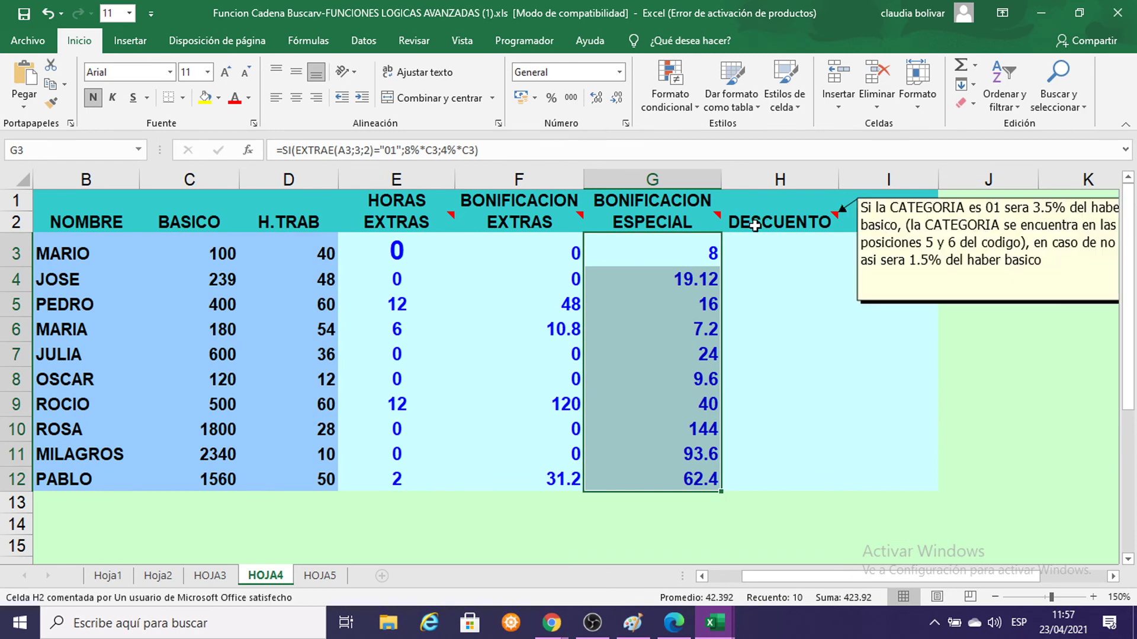
left_click(1113, 575)
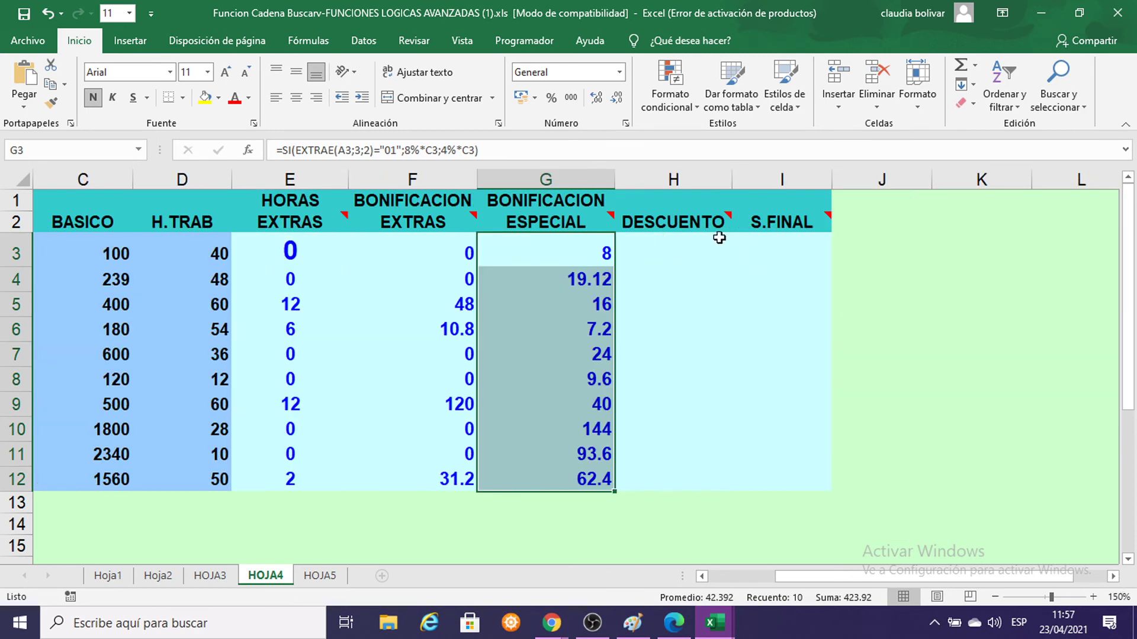
left_click(675, 226)
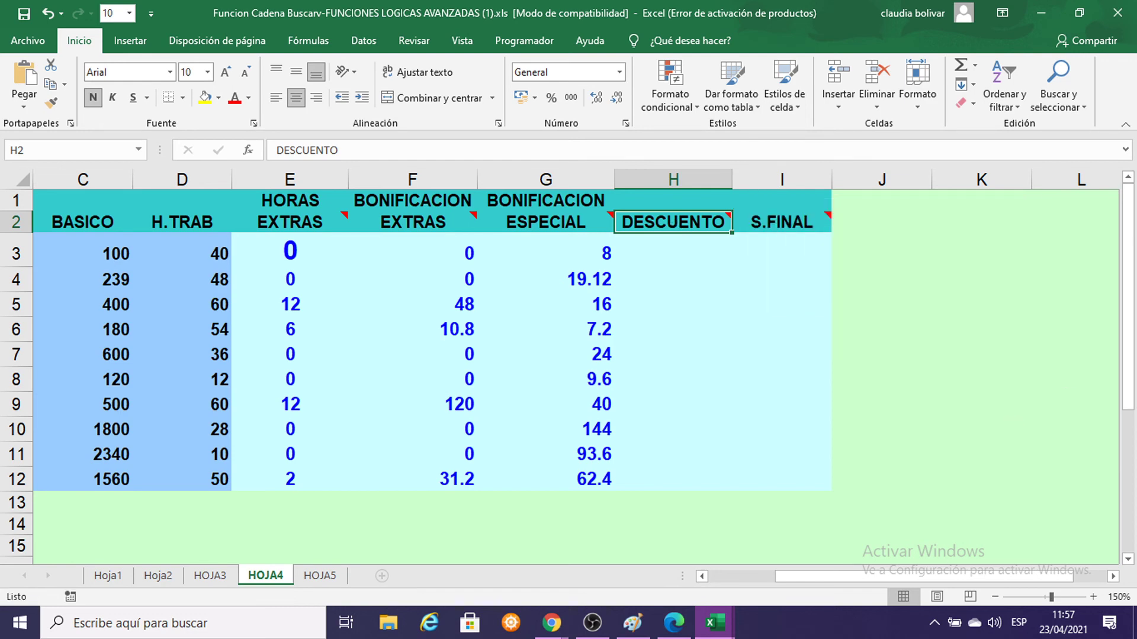
left_click_drag(854, 574, 780, 578)
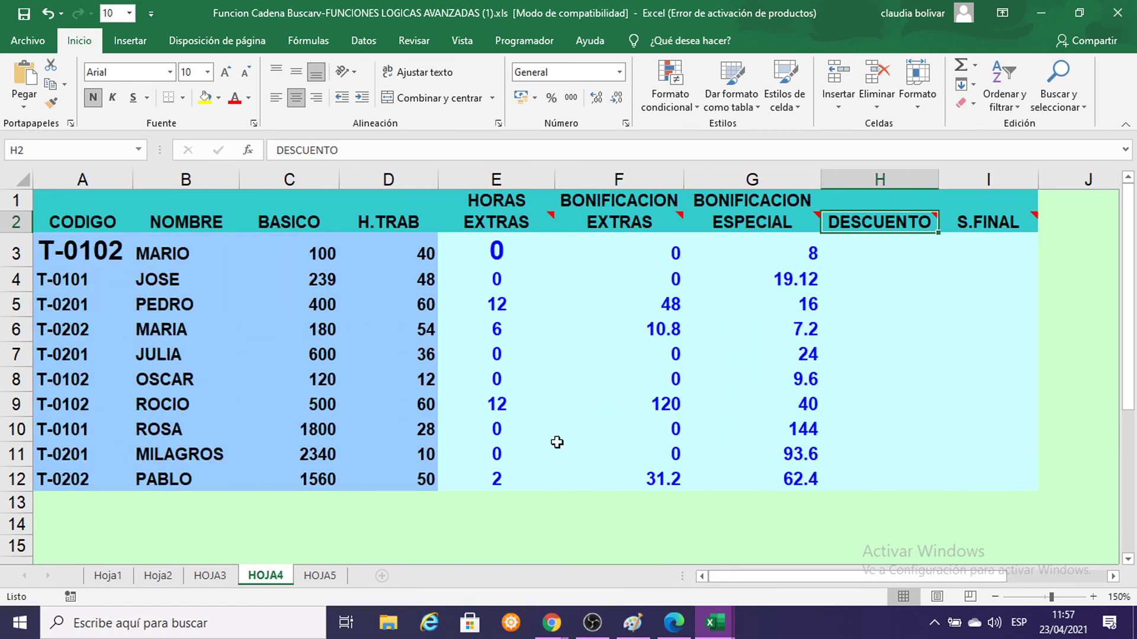
left_click(52, 256)
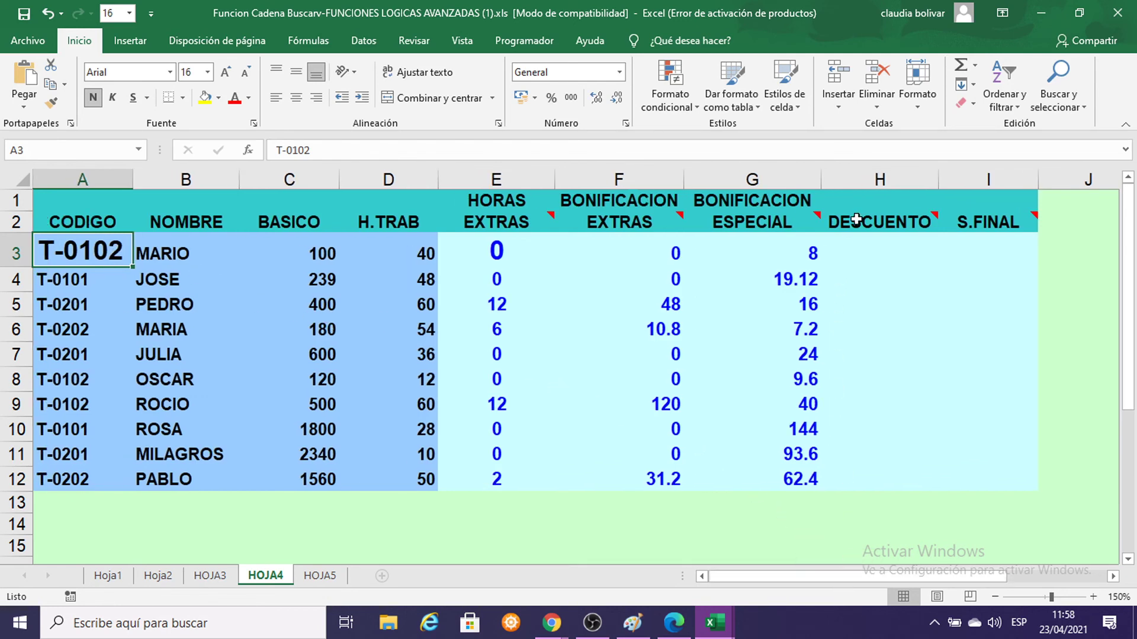
mouse_move(856, 217)
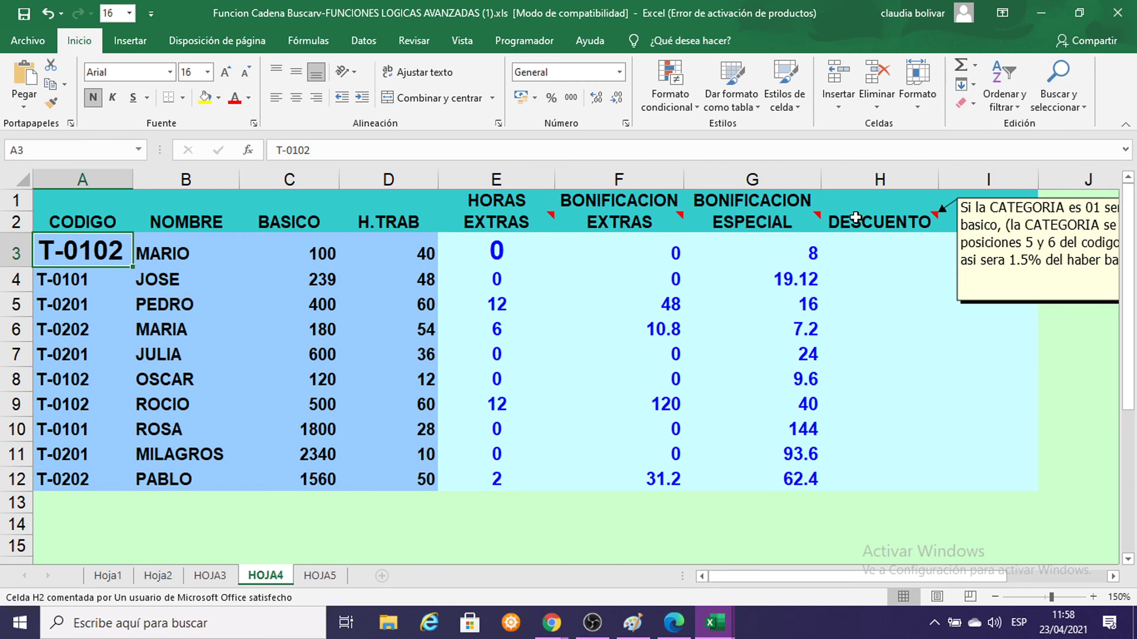
left_click(1113, 576)
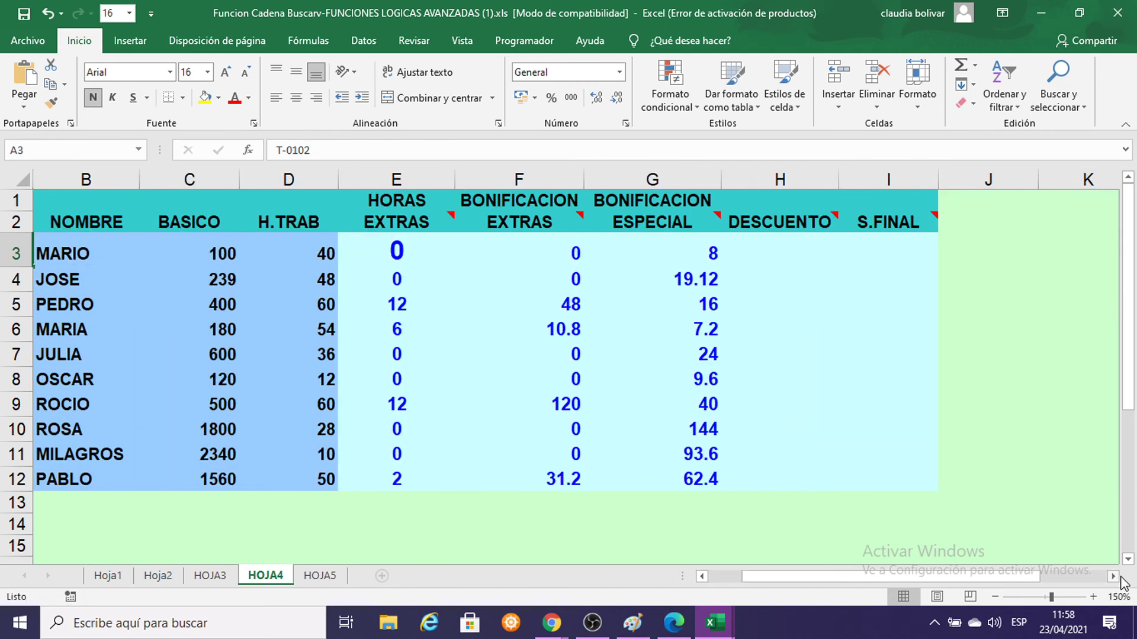
mouse_move(768, 222)
left_click(1113, 576)
Step: Begin the DESCUENTO formula in H3 with an SI function containing a nested DERECHA function
left_click(649, 261)
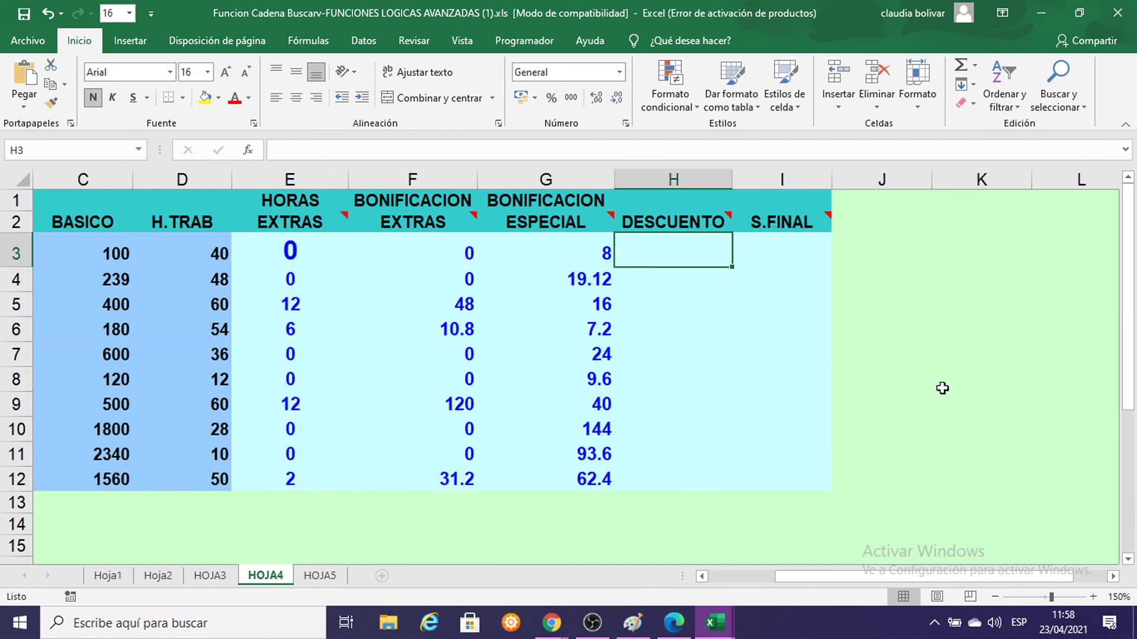
type("=SI")
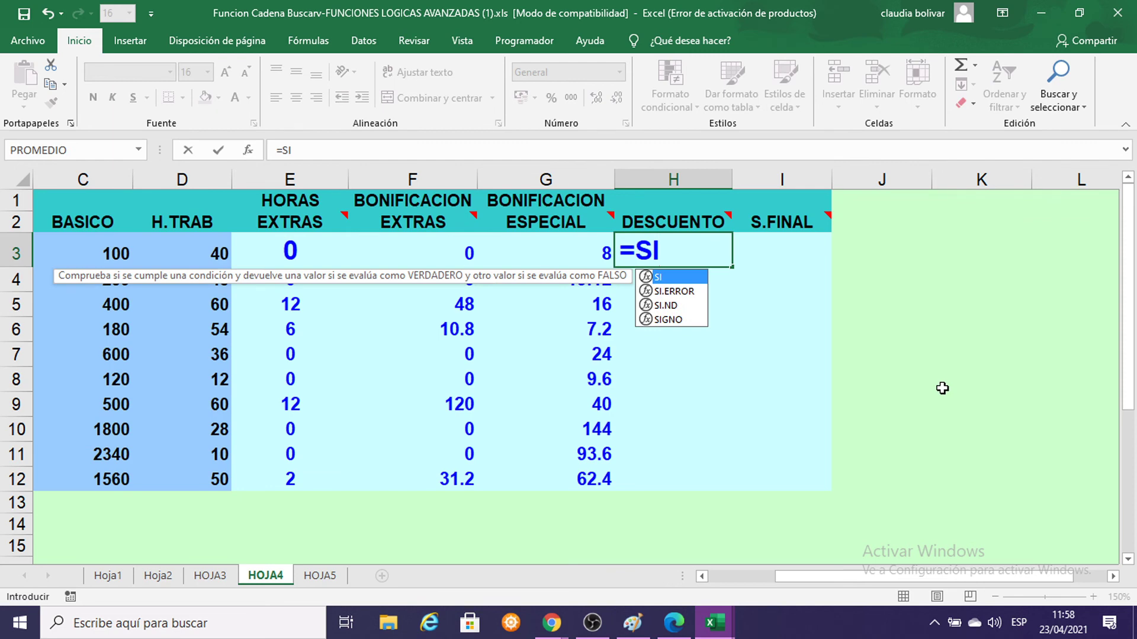
type("(")
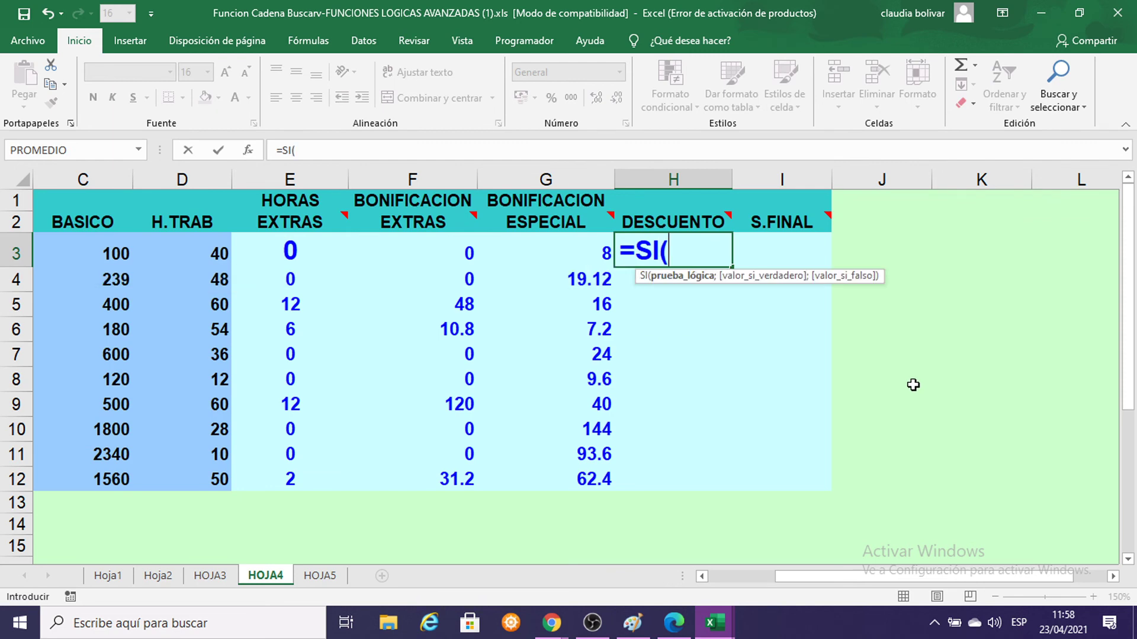
mouse_move(669, 222)
type("DERECHA")
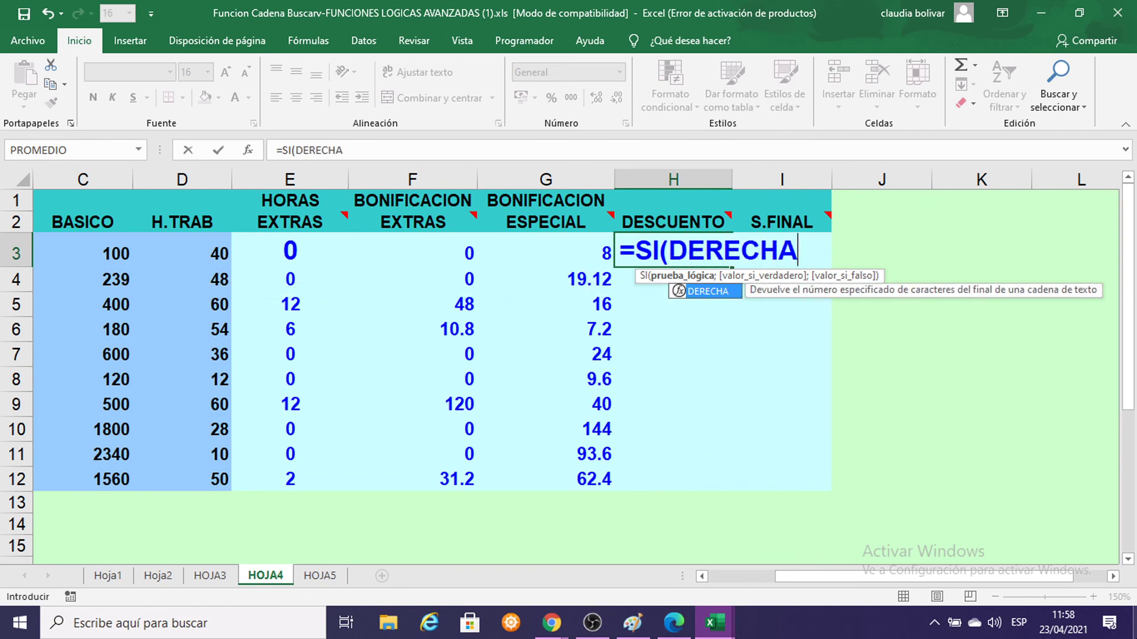
type("(")
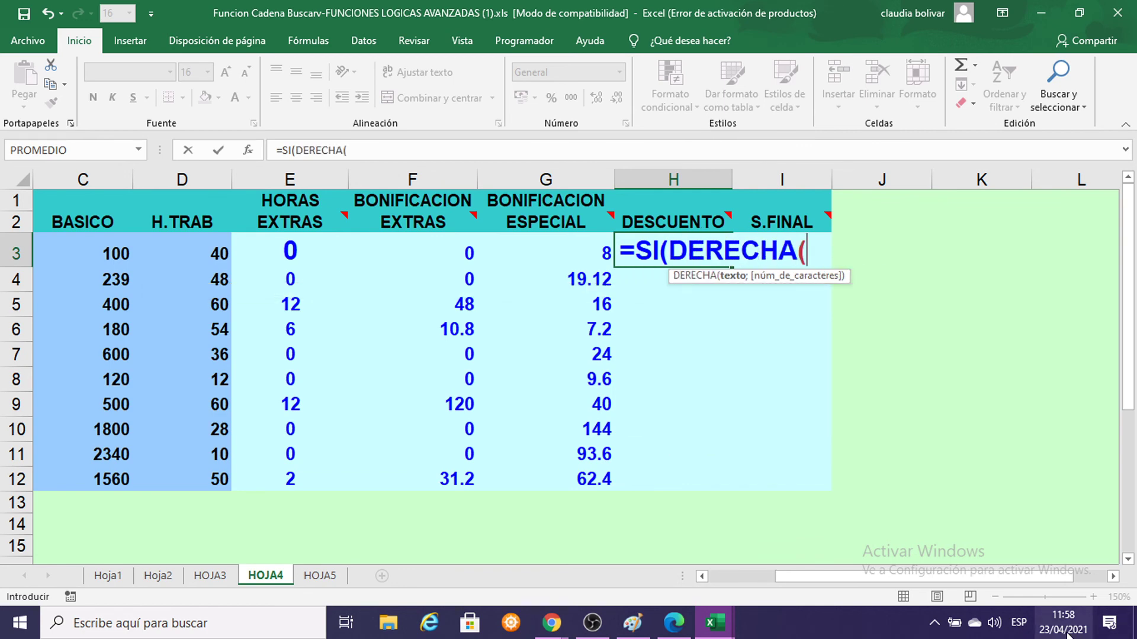
Step: Complete the SI logical test in H3 so that the last 2 characters of A3 are compared with "01"
left_click_drag(783, 580, 717, 580)
left_click(71, 255)
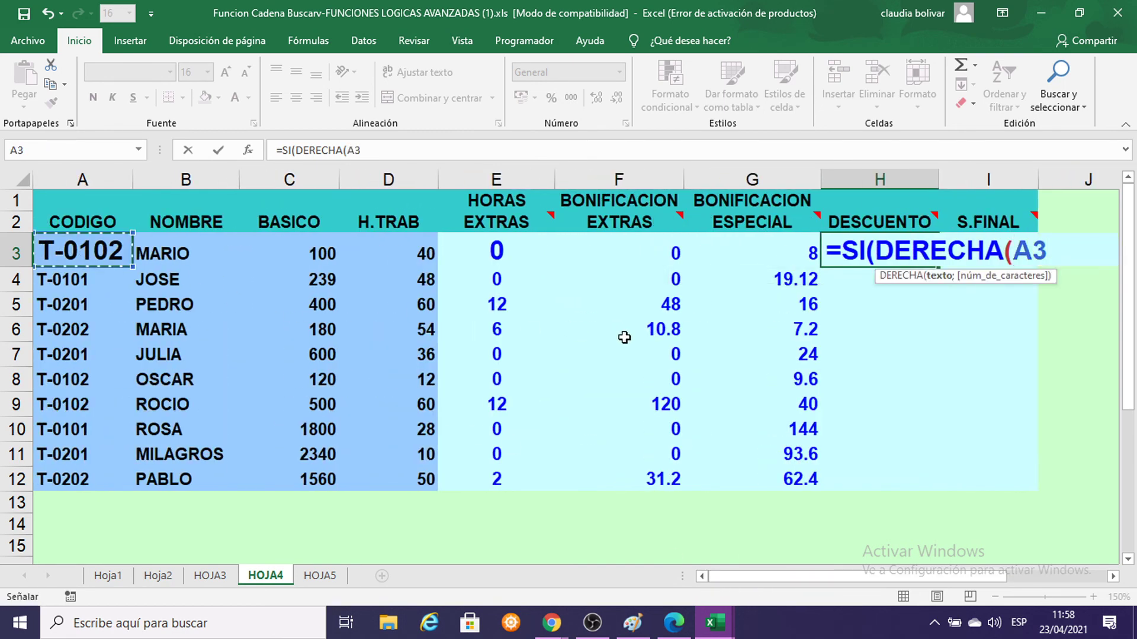
type(";")
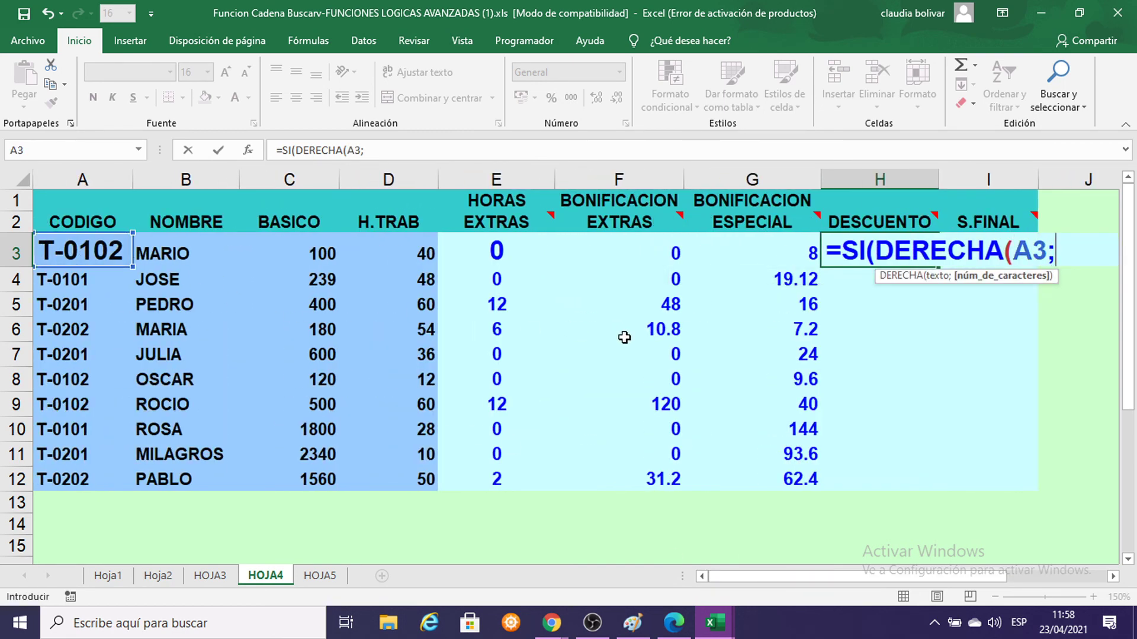
type("2)")
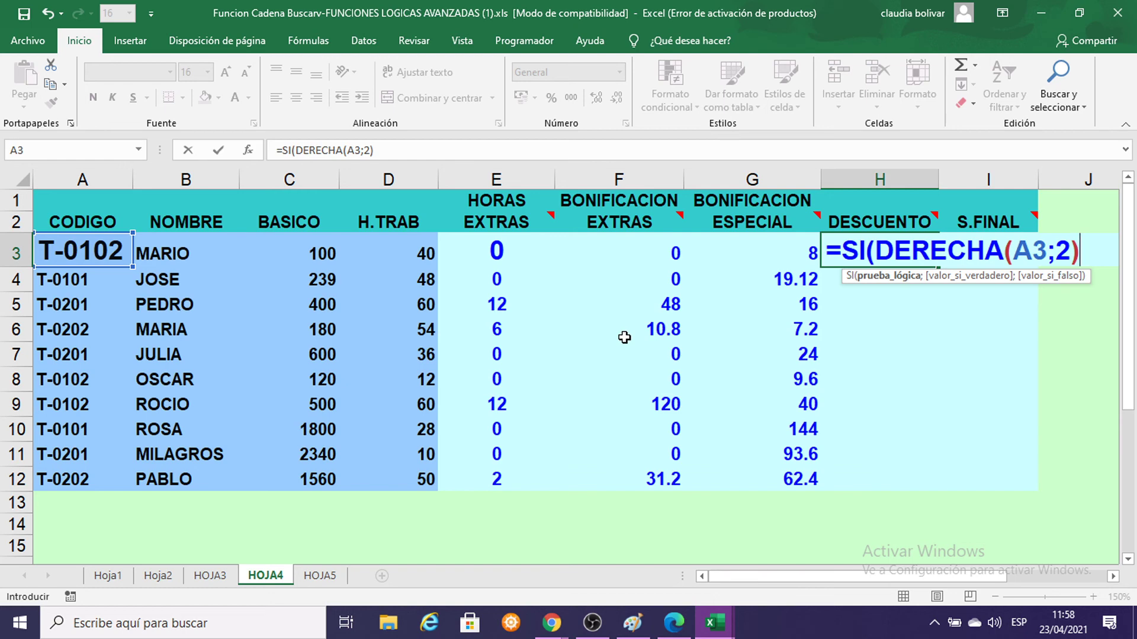
type("=")
type("\"0")
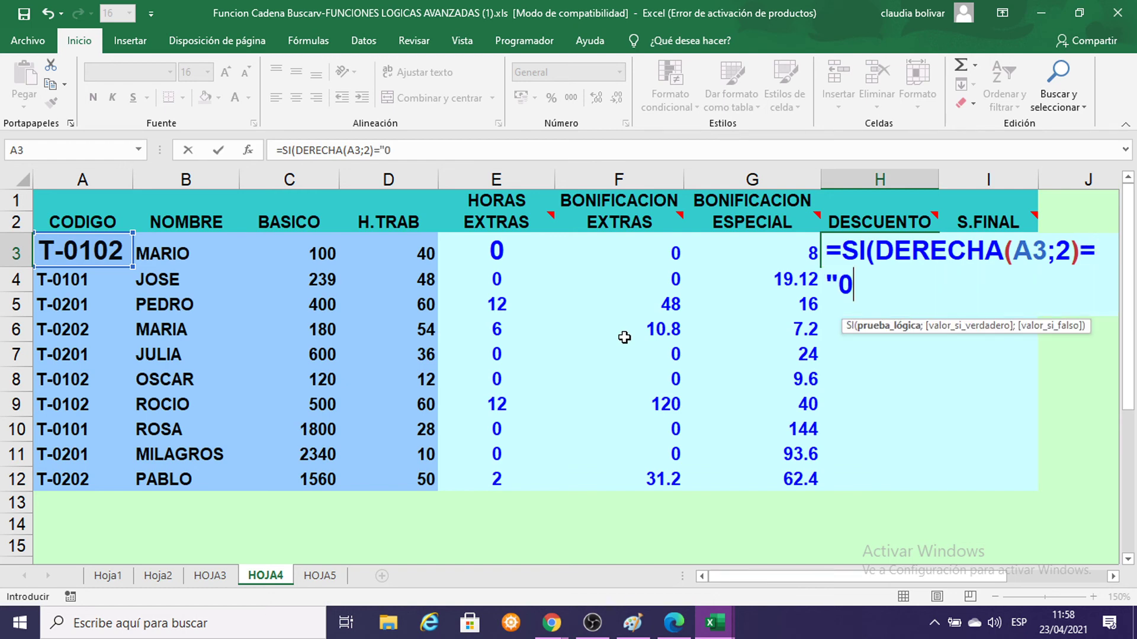
type("1\";")
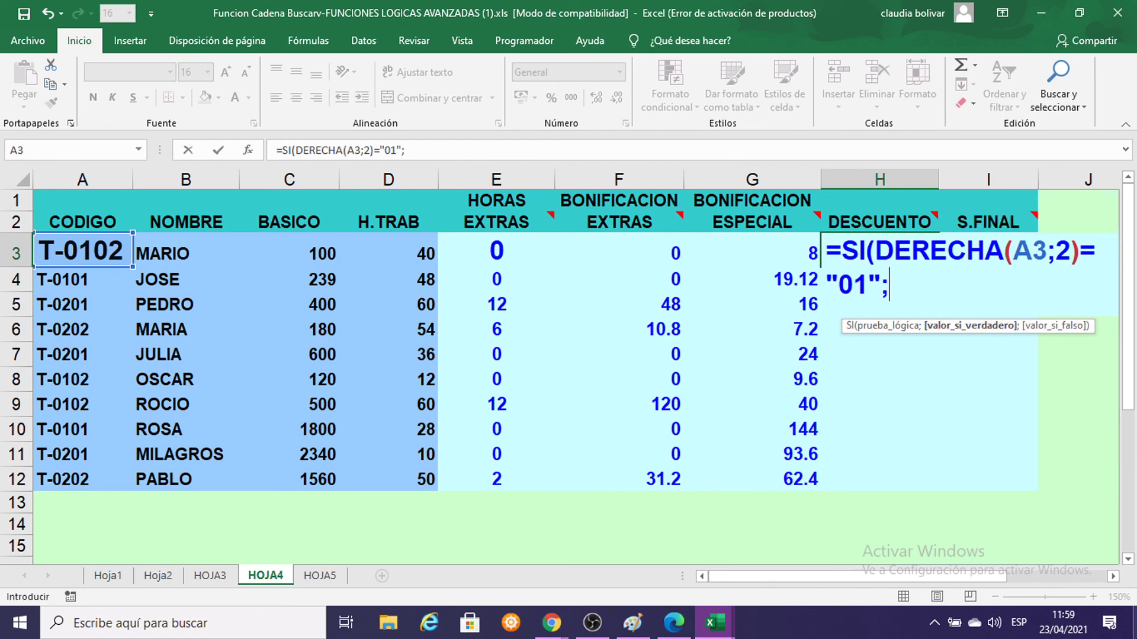
Step: Set the true value of the SI formula in H3 to 3.5% of the BASICO in C3, as 3.5%*C3
left_click(1113, 576)
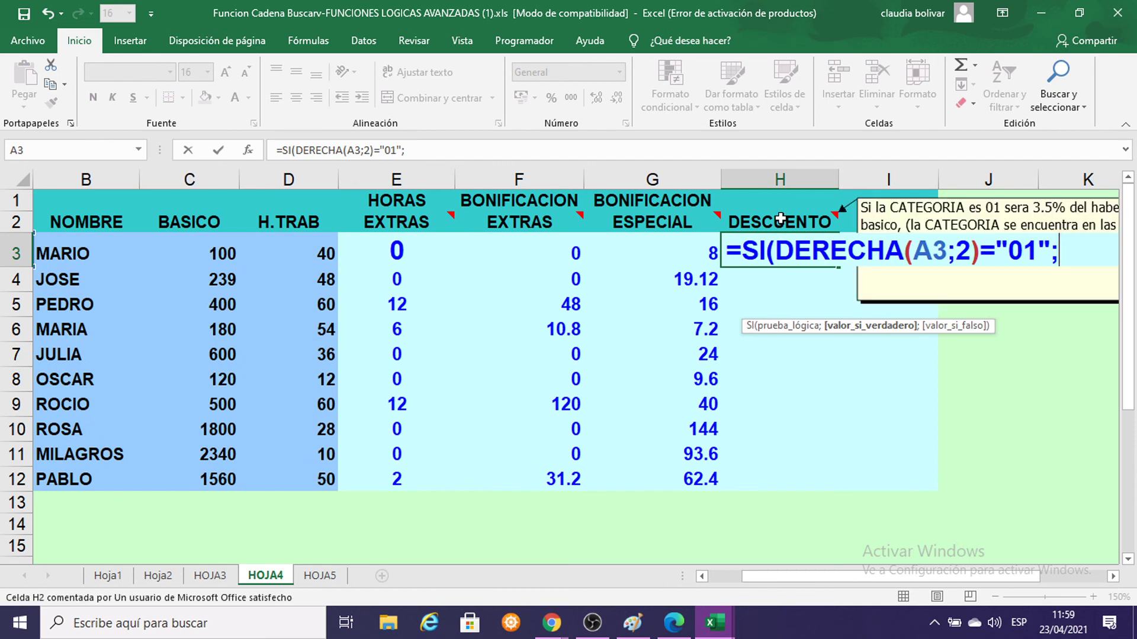
left_click(1113, 576)
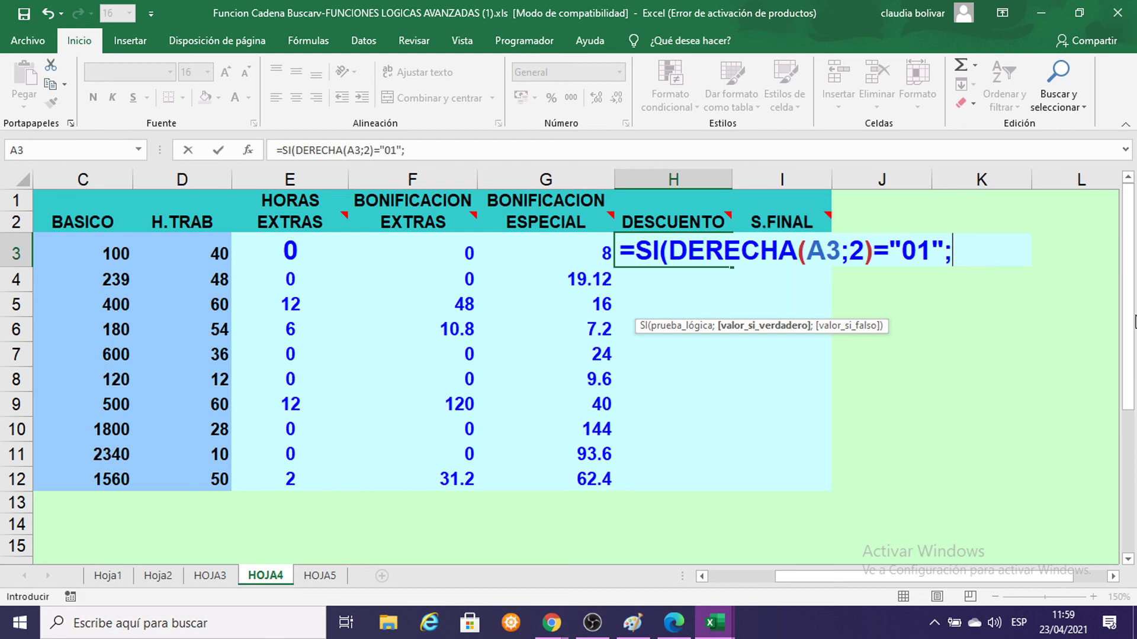
type("3.5%")
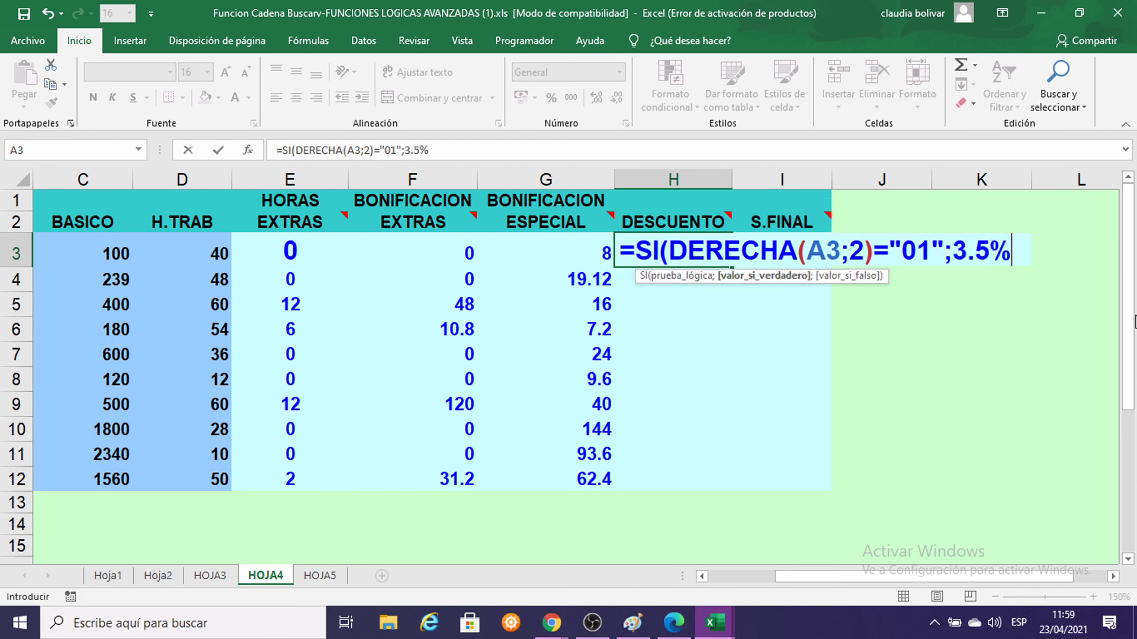
type("*")
left_click(78, 251)
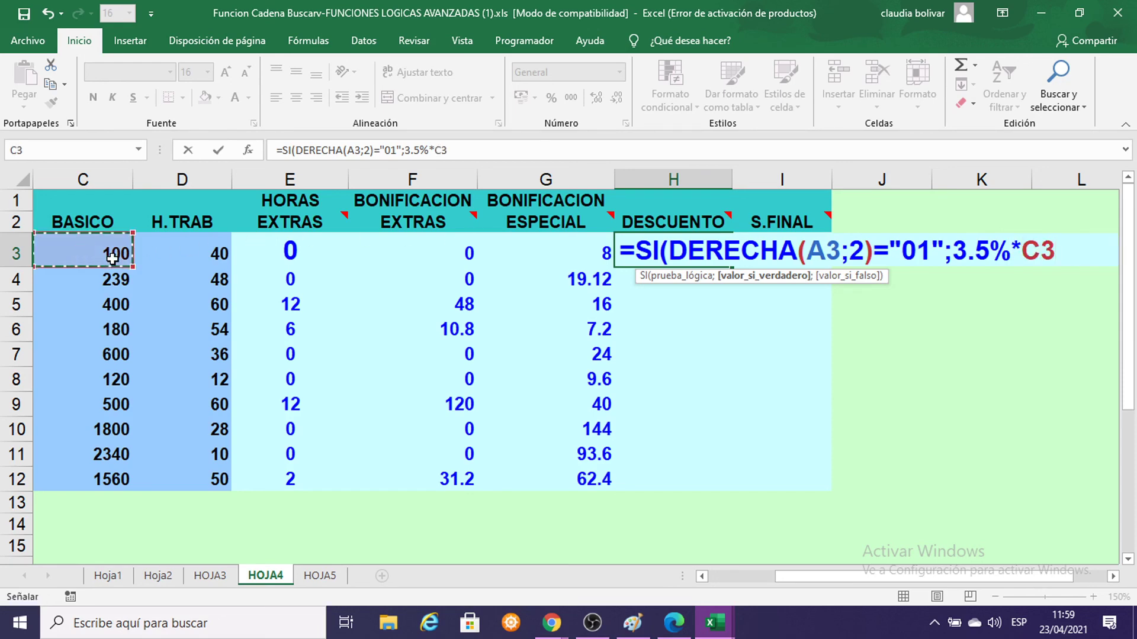
type(";")
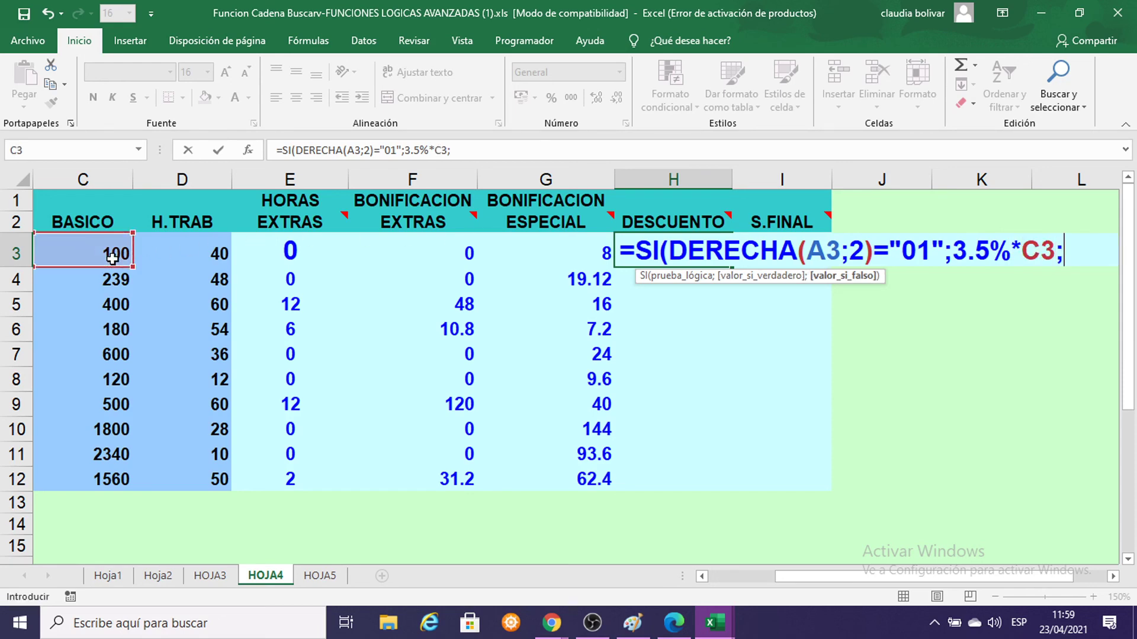
Step: Complete the SI formula in H3 with 1.5%*C3 as its false value and enter it
type("1.5")
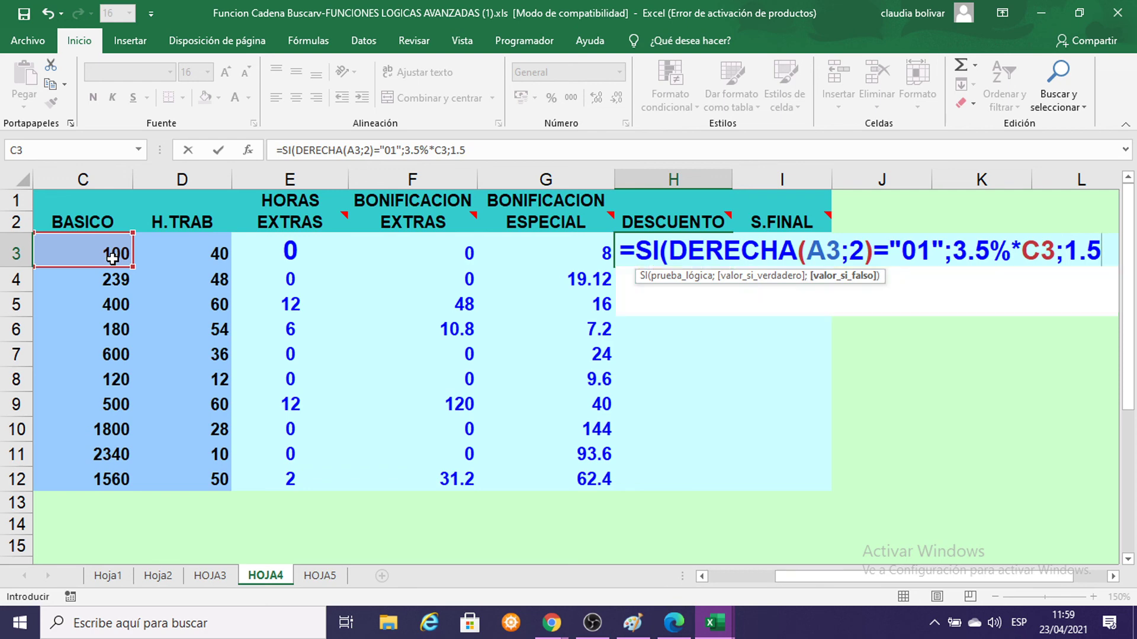
type("%*")
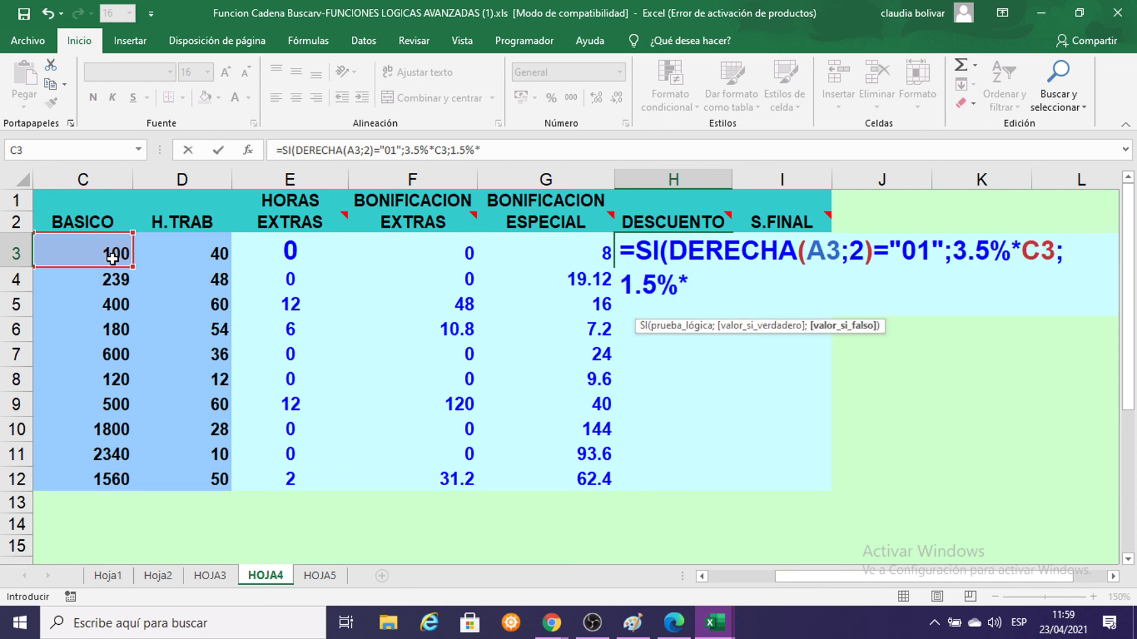
left_click(112, 256)
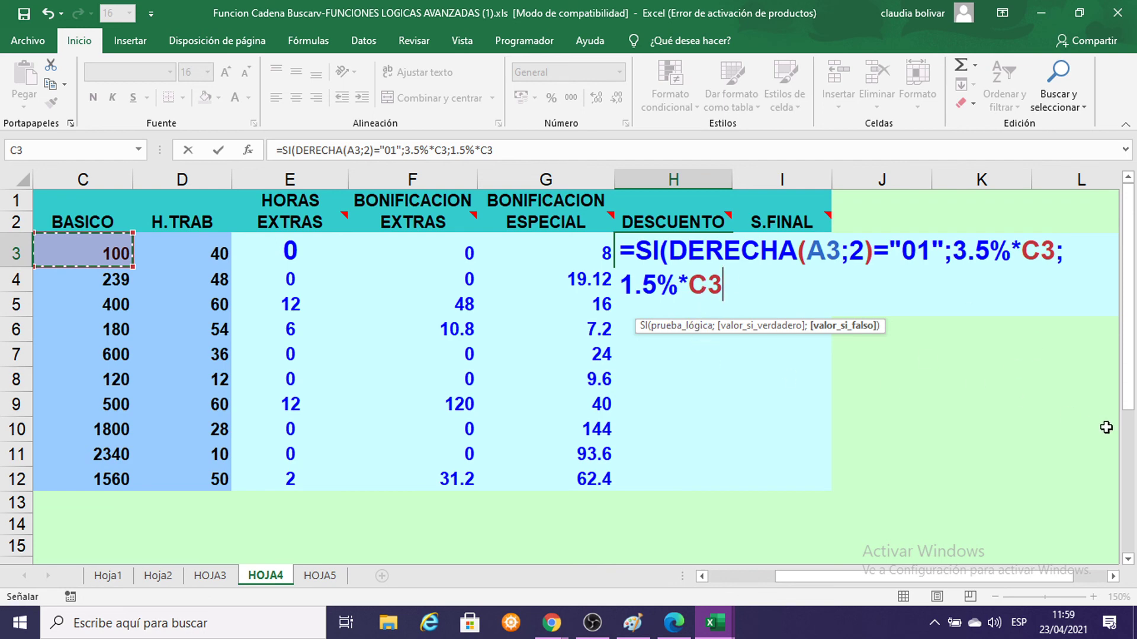
type(")")
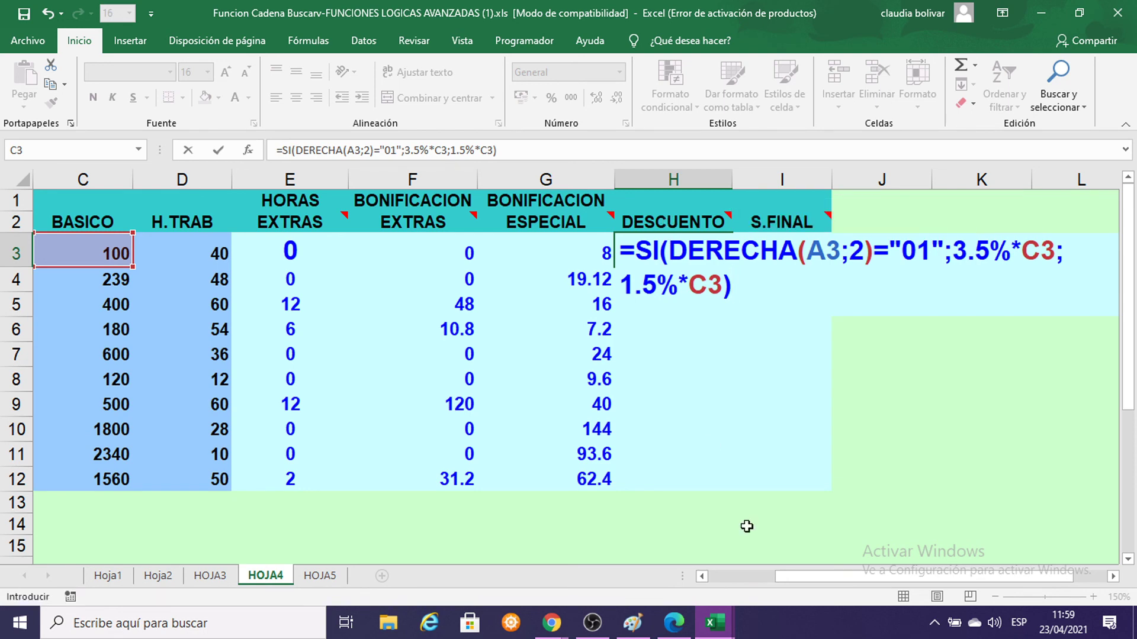
left_click_drag(865, 577, 733, 583)
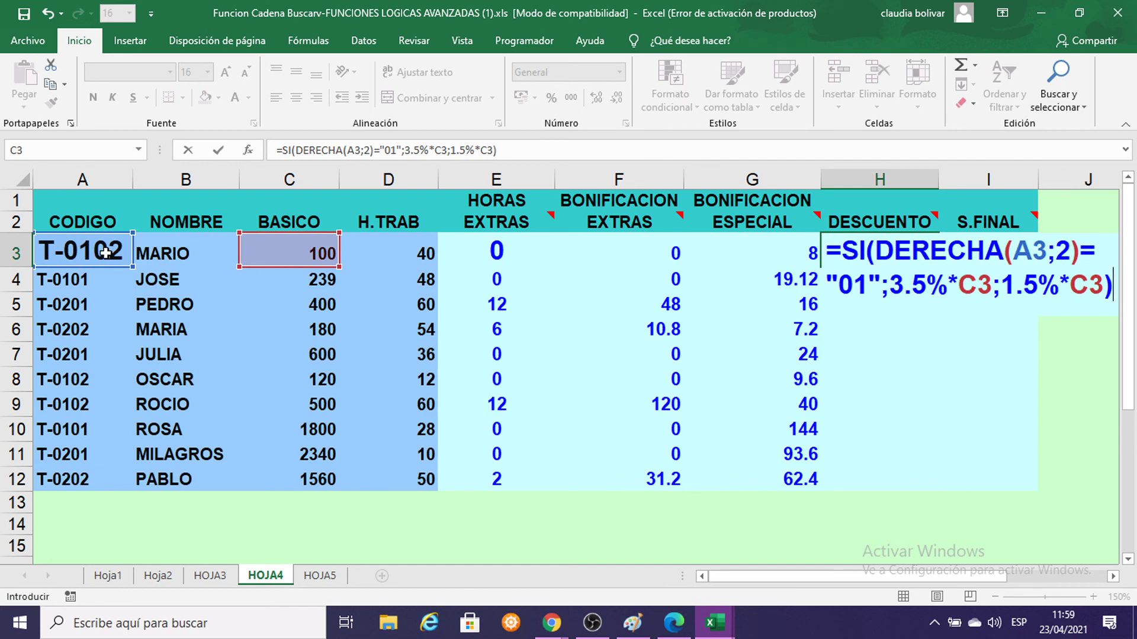
left_click(1113, 576)
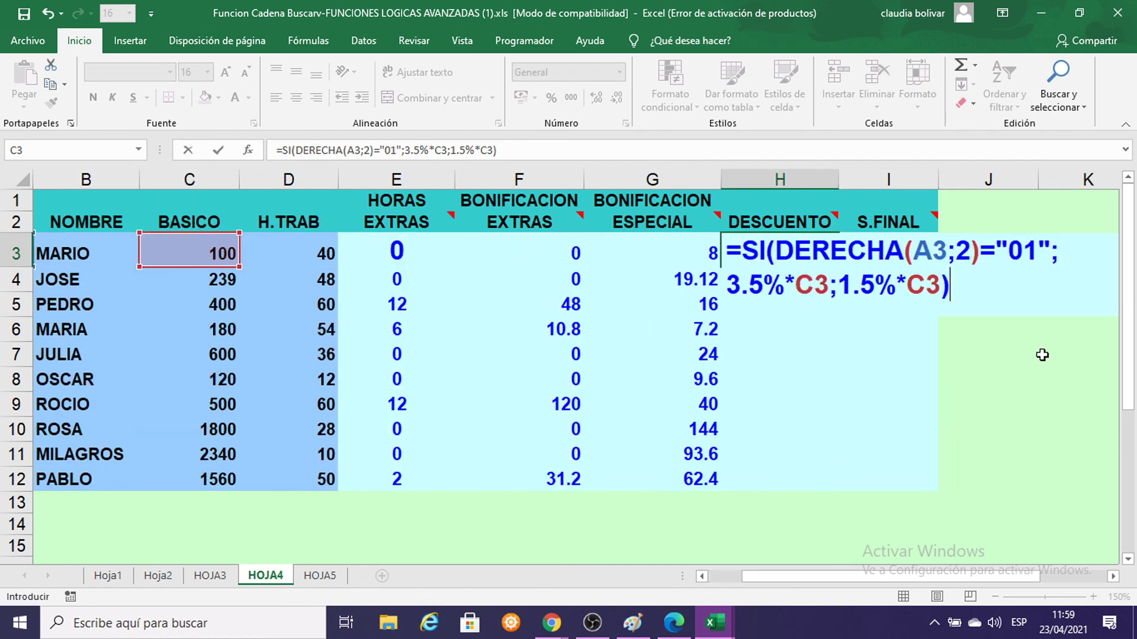
key("Return")
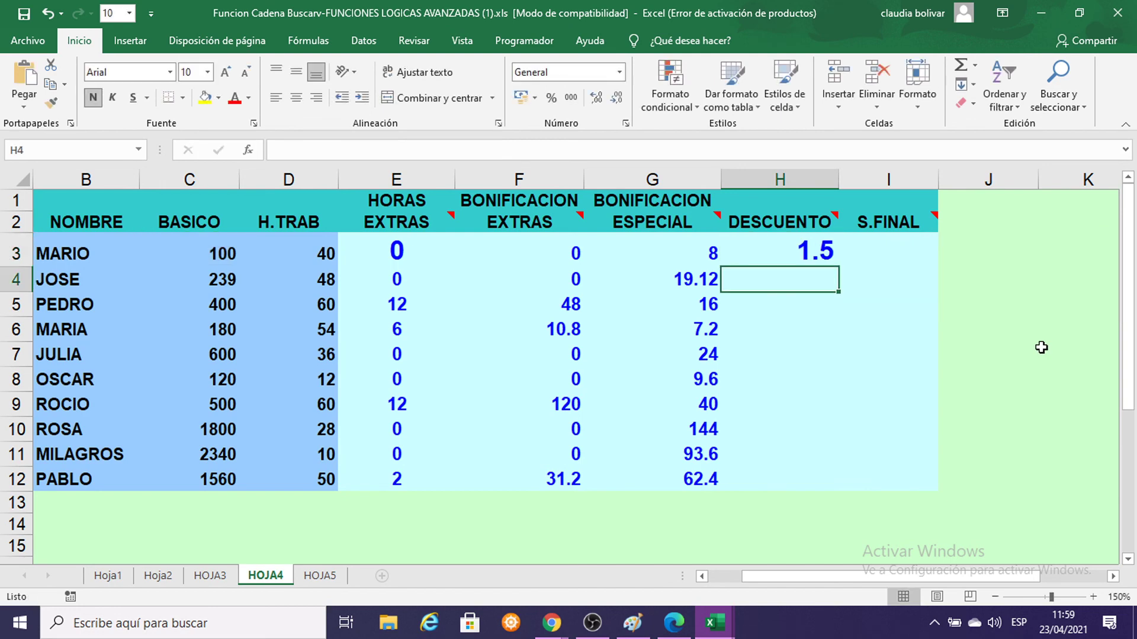
Step: Review the completed DESCUENTO formula in H3 with its cell references displayed
double_click(822, 254)
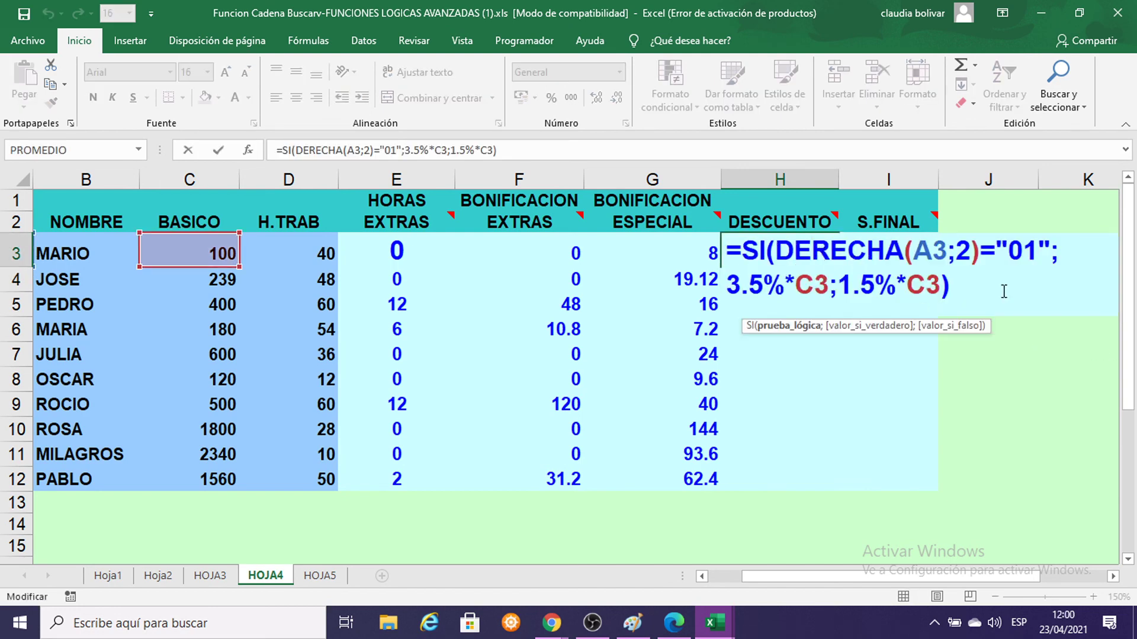
left_click(1113, 576)
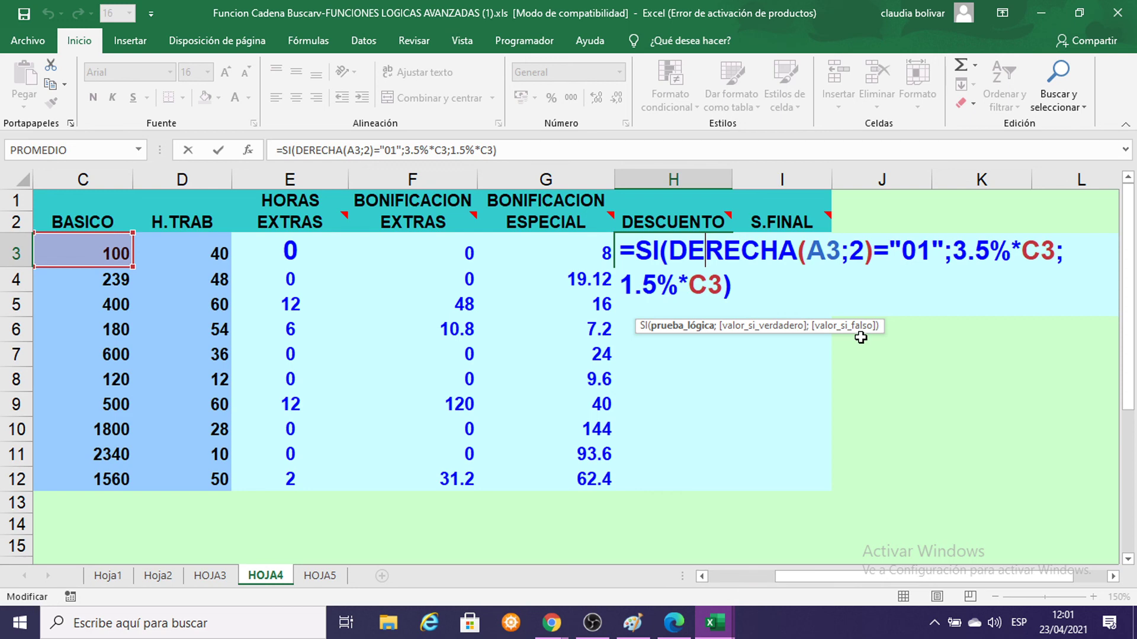
key("Return")
Step: Fill the DESCUENTO formula from H3 down to H12 and set the font size of that range to 11
left_click(668, 259)
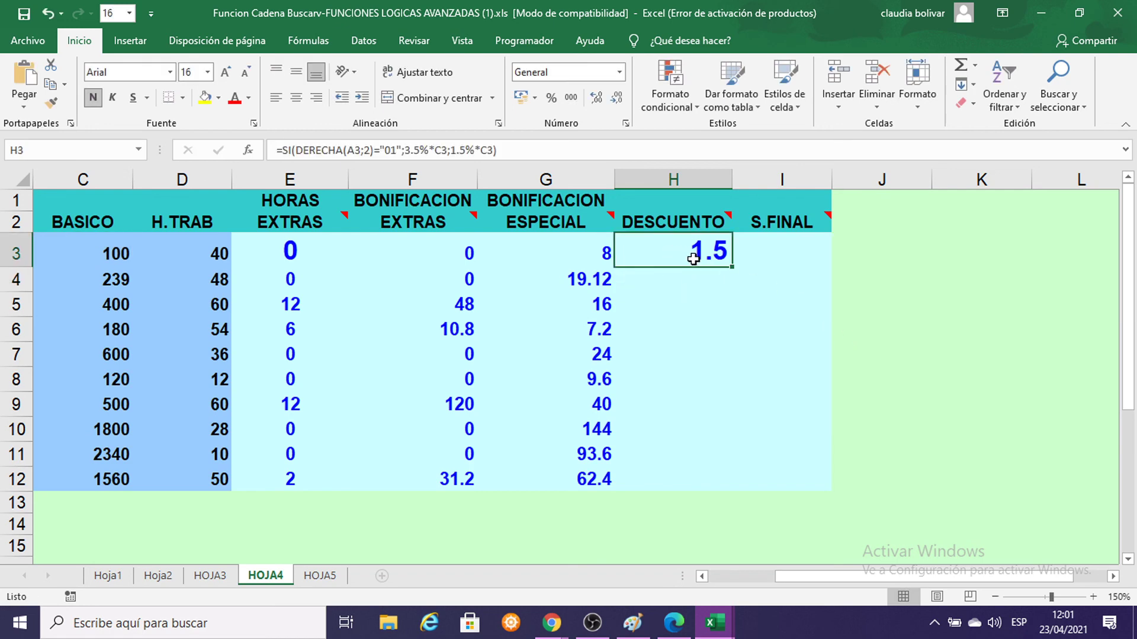
left_click_drag(732, 266, 734, 492)
left_click(201, 71)
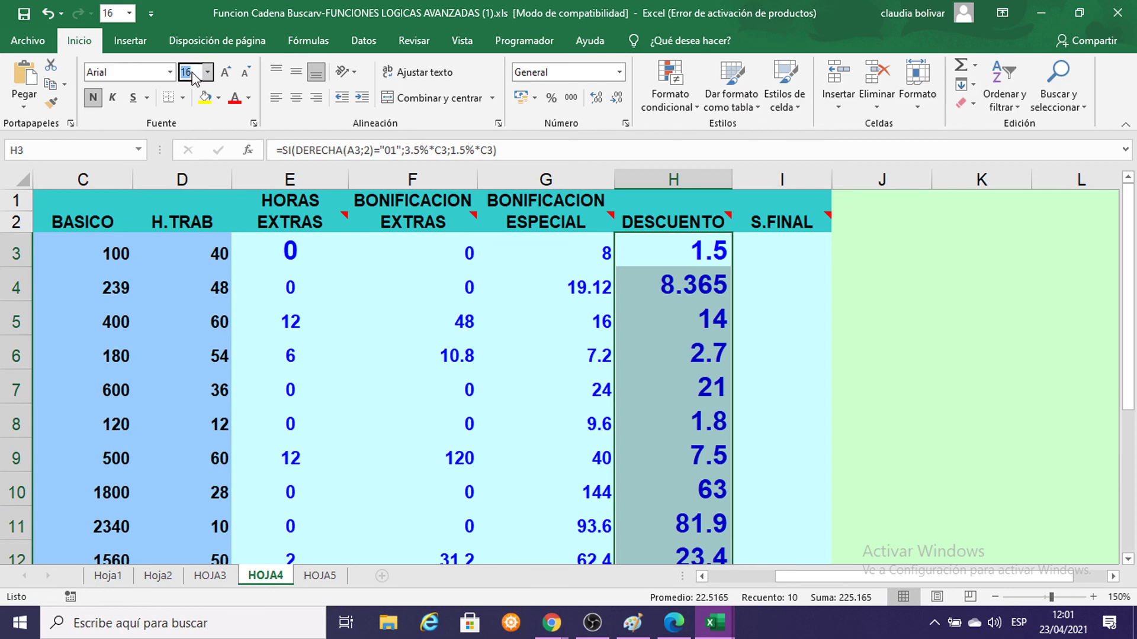
left_click(245, 73)
left_click(245, 73)
left_click(245, 74)
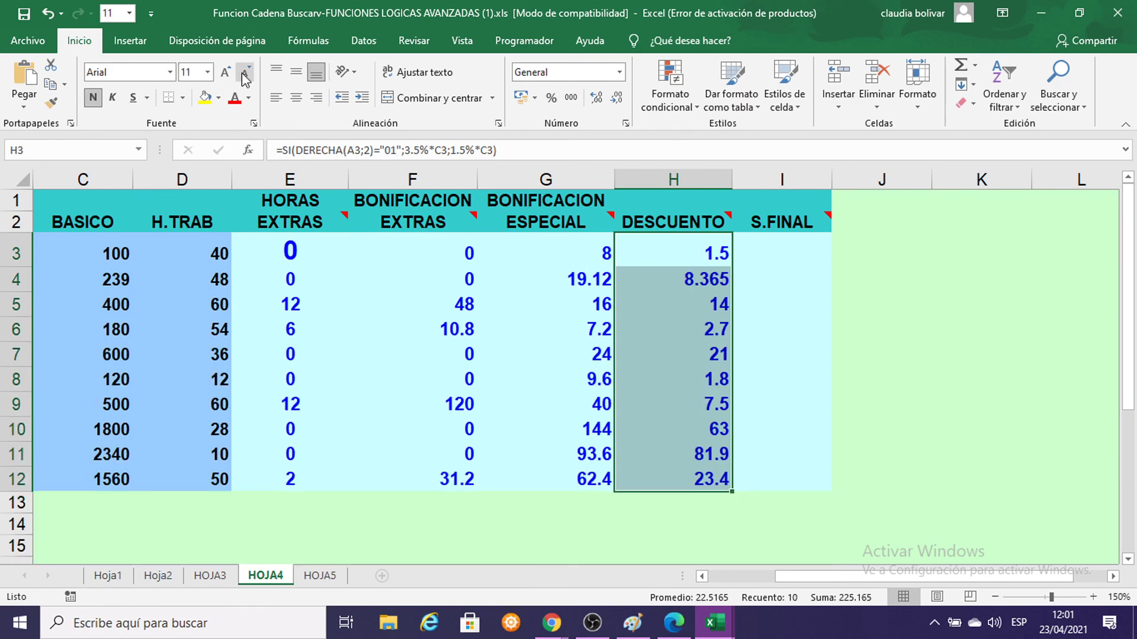
Step: Enlarge G3 to font size 16 to review its BONIFICACION ESPECIAL formula, and undo the font size change
left_click(515, 246)
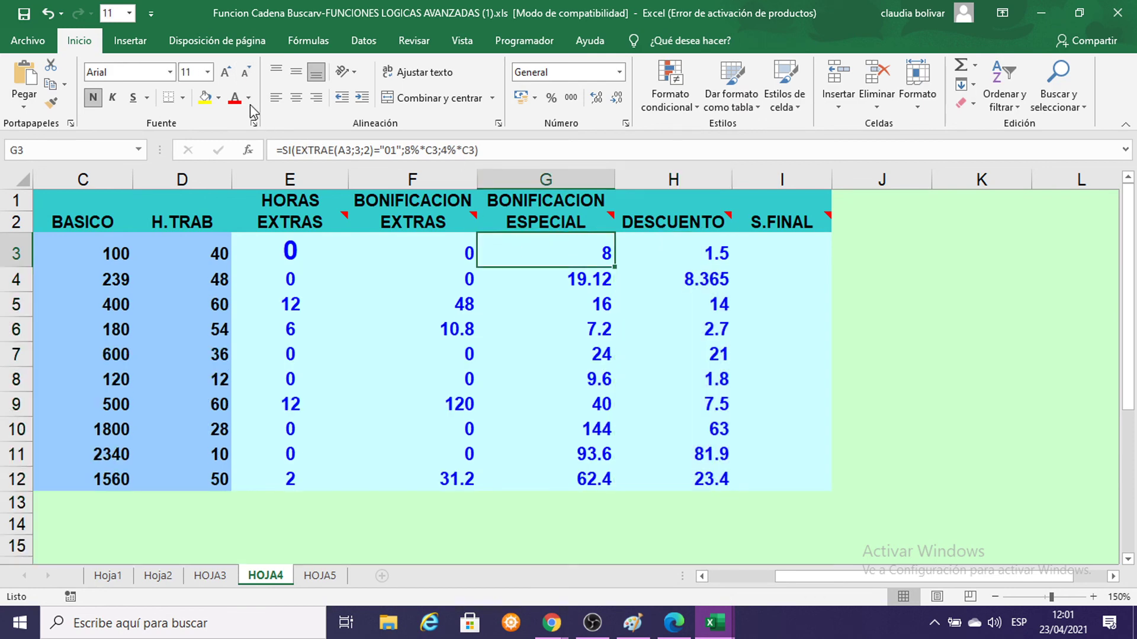
left_click(194, 71)
type("16")
key("Return")
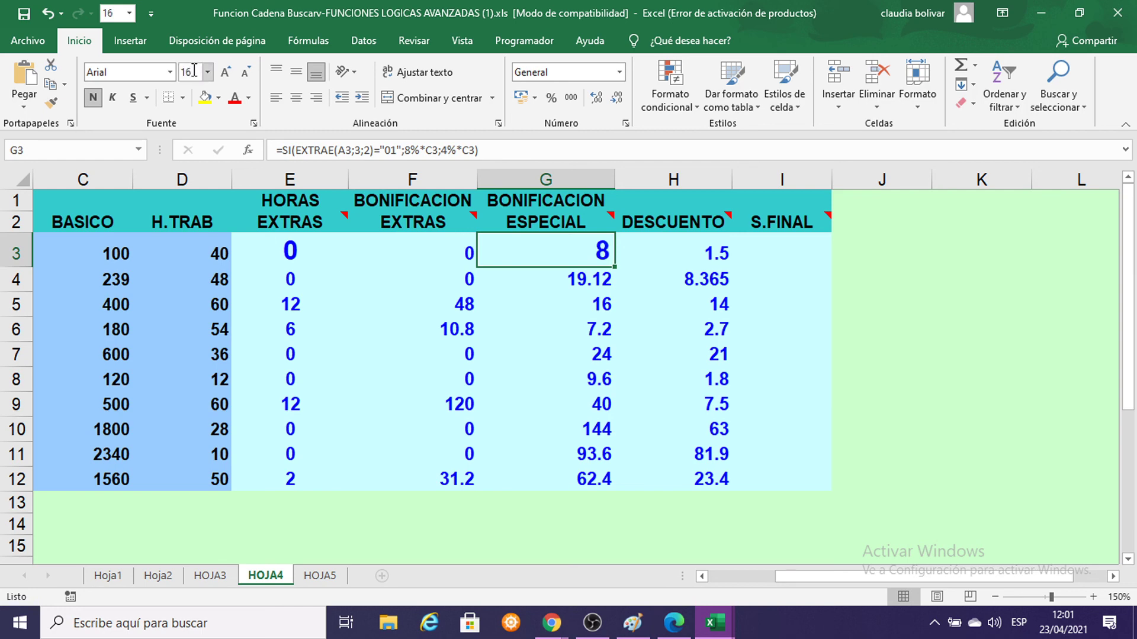
double_click(546, 253)
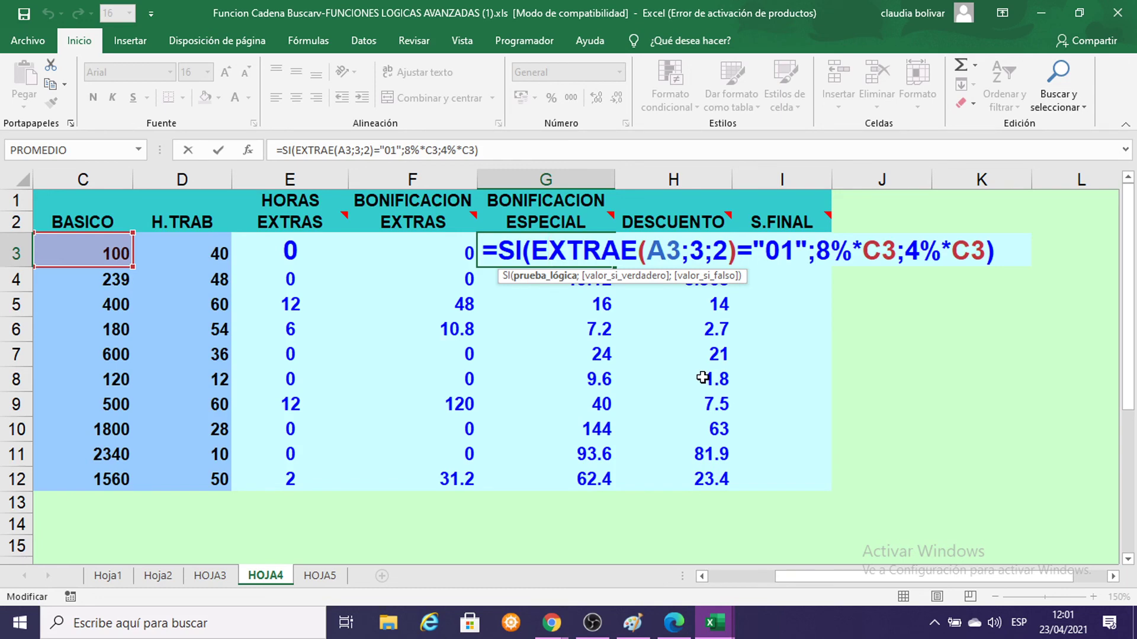
key("Return")
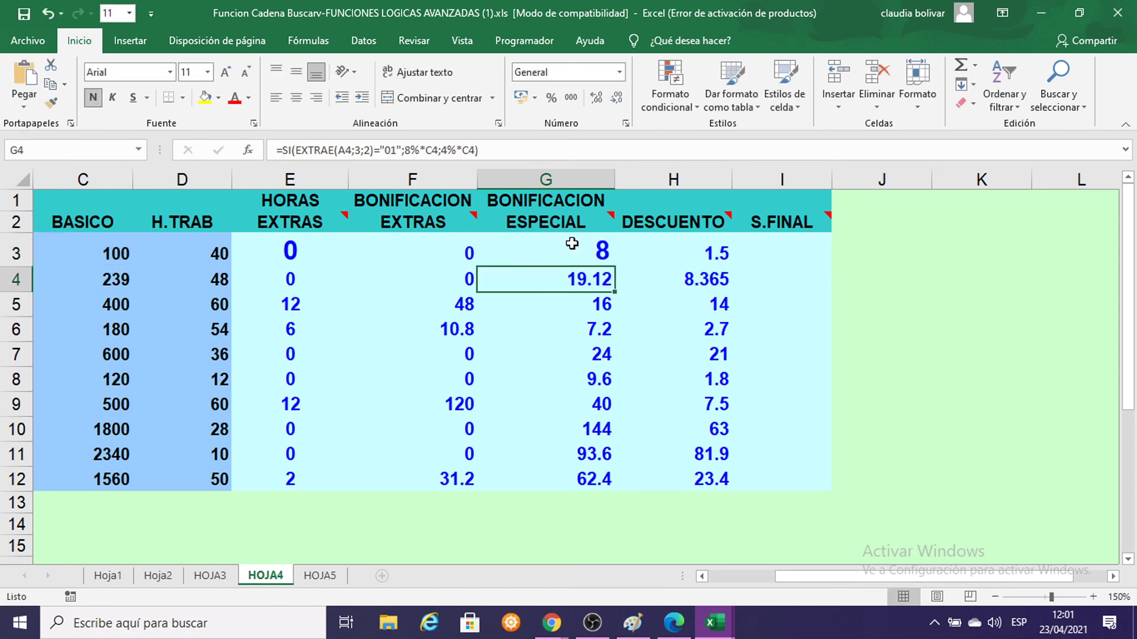
key("ctrl+z")
key("ctrl+z")
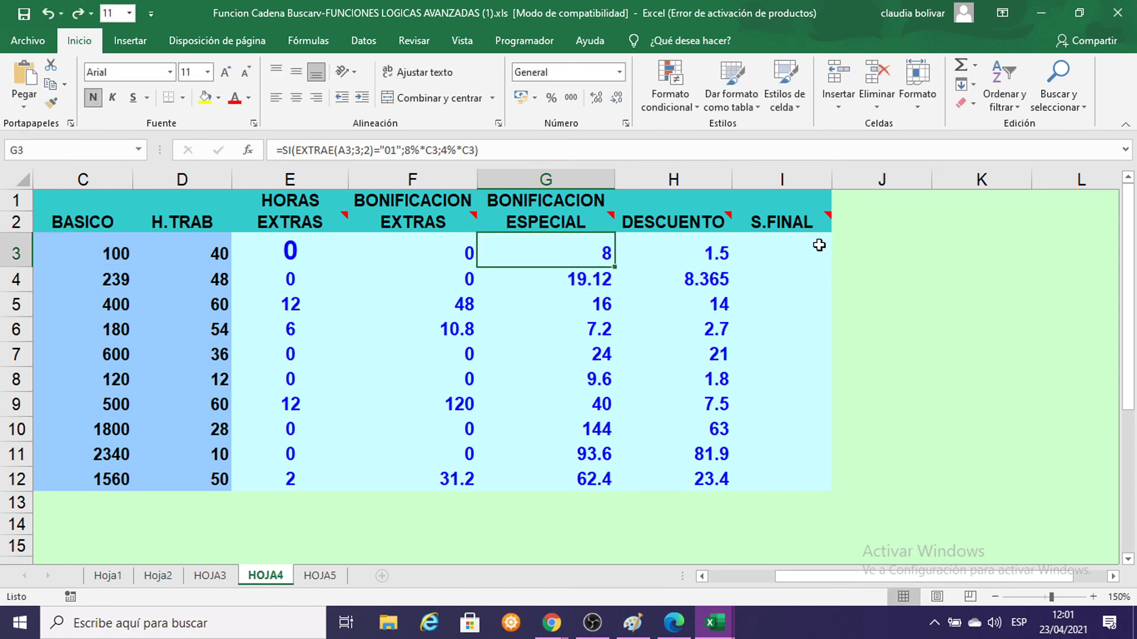
Step: Read the S.FINAL header's comment and enter the formula =C3+F3+G3-H3 in I3
mouse_move(775, 221)
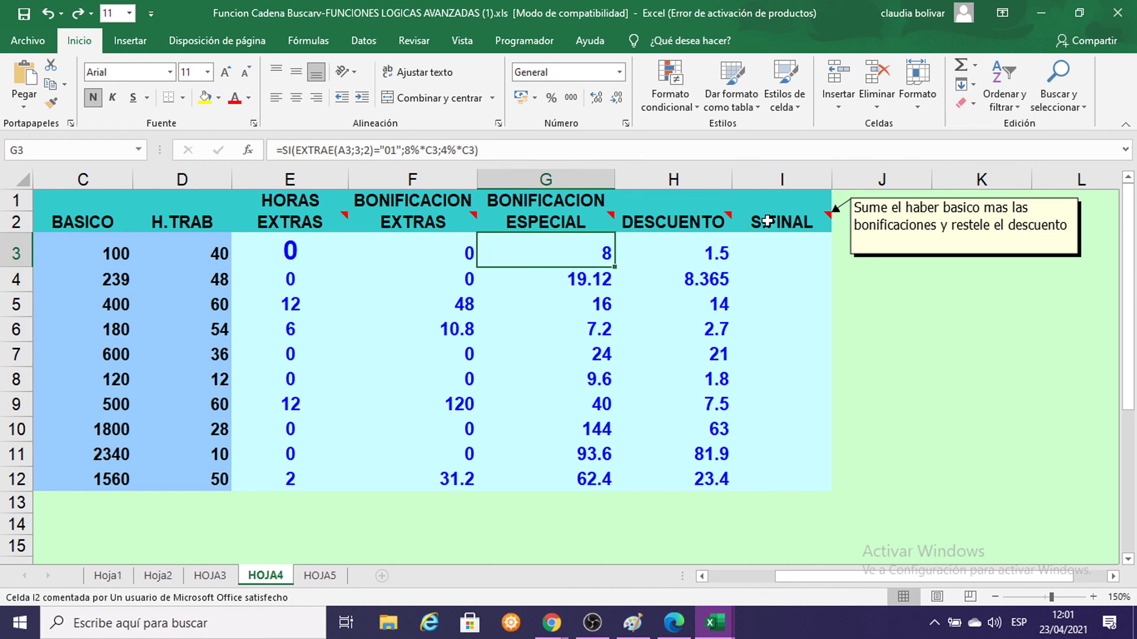
left_click(762, 249)
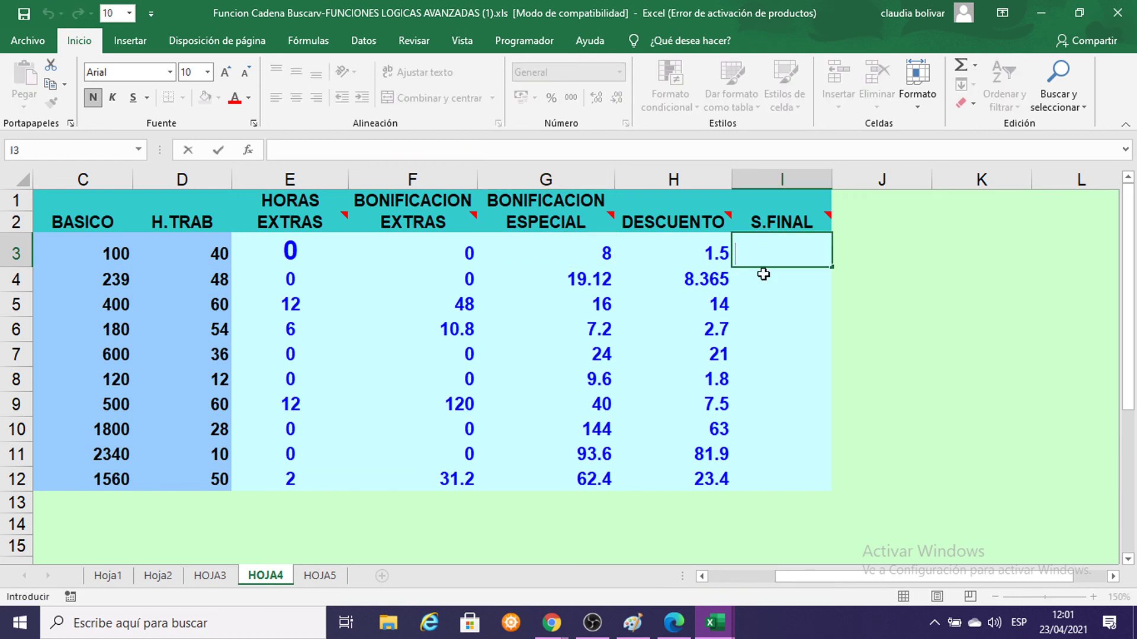
left_click(780, 313)
left_click(767, 249)
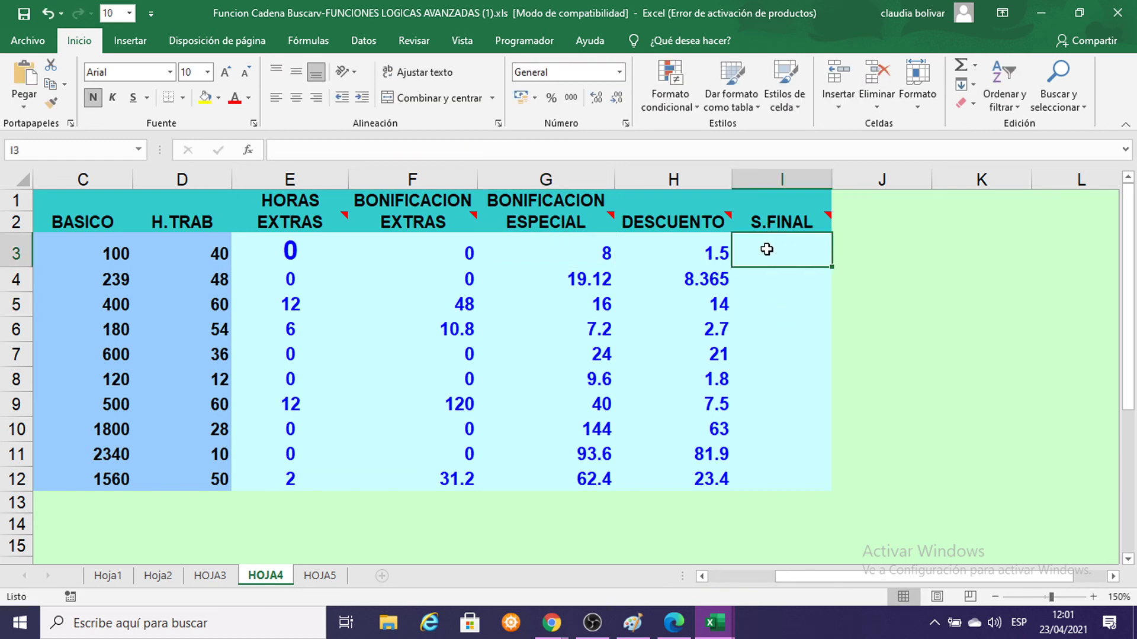
type("=")
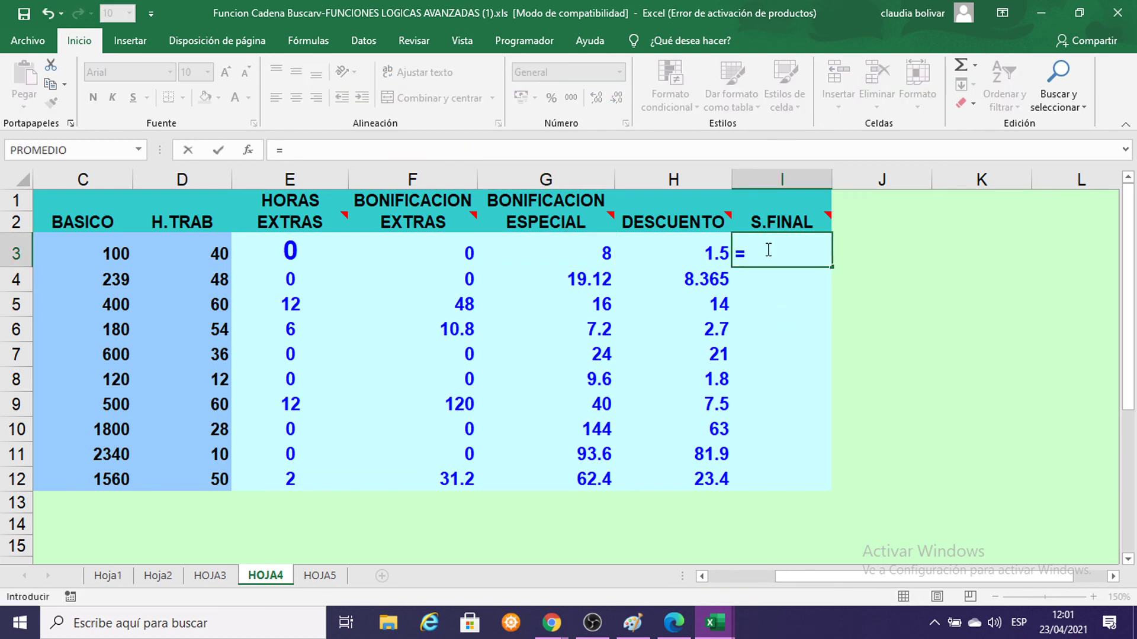
left_click(82, 240)
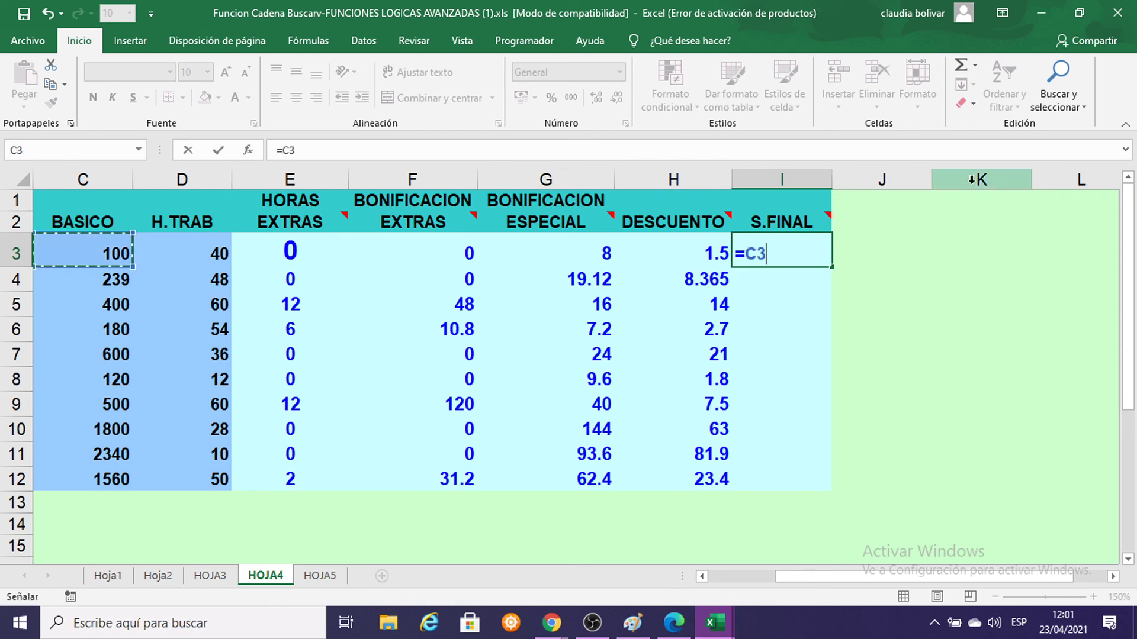
type("+")
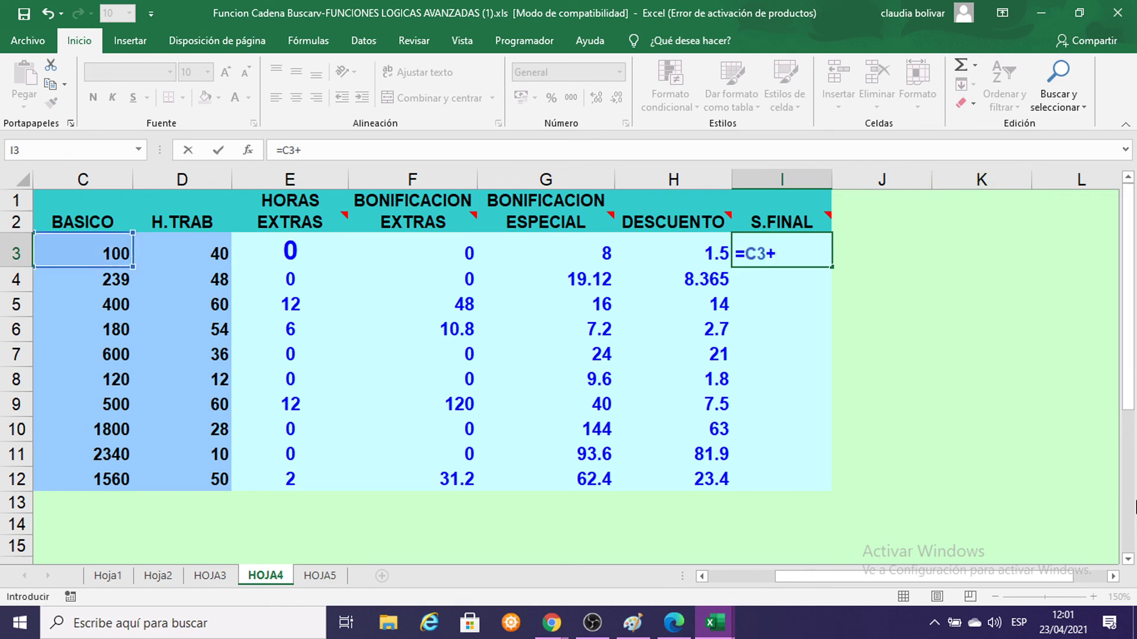
left_click(401, 247)
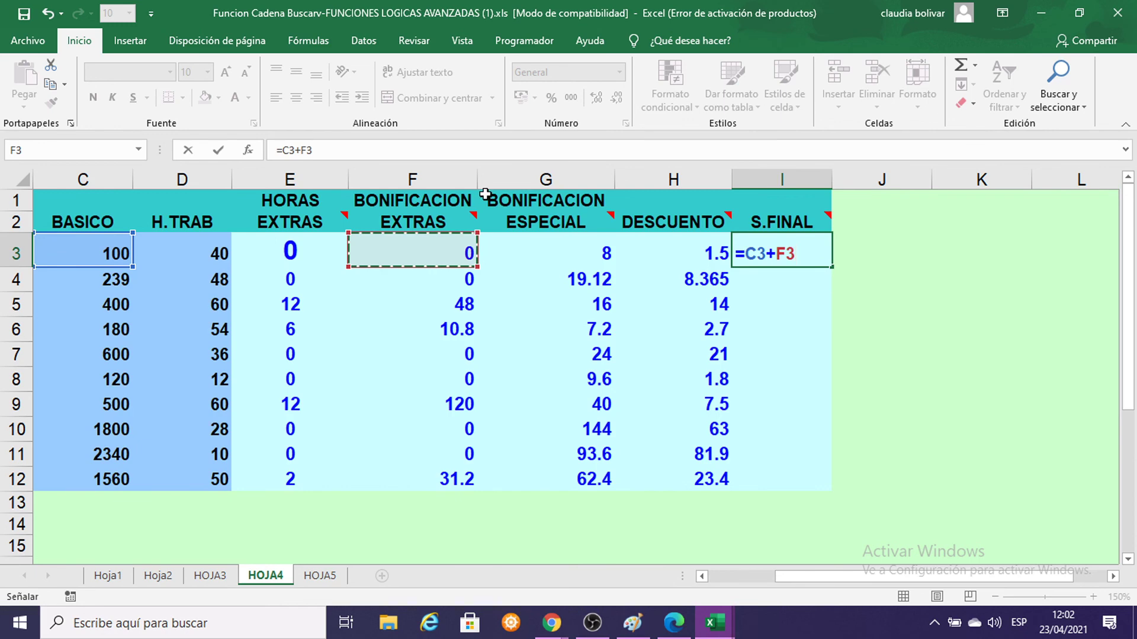
type("+")
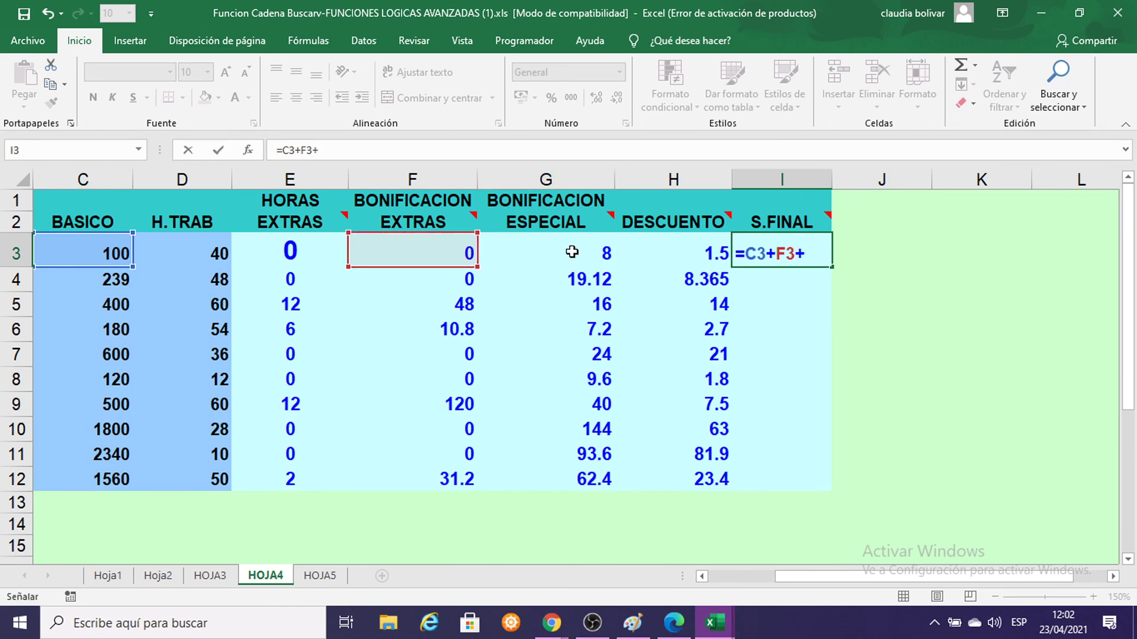
left_click(572, 251)
type("-")
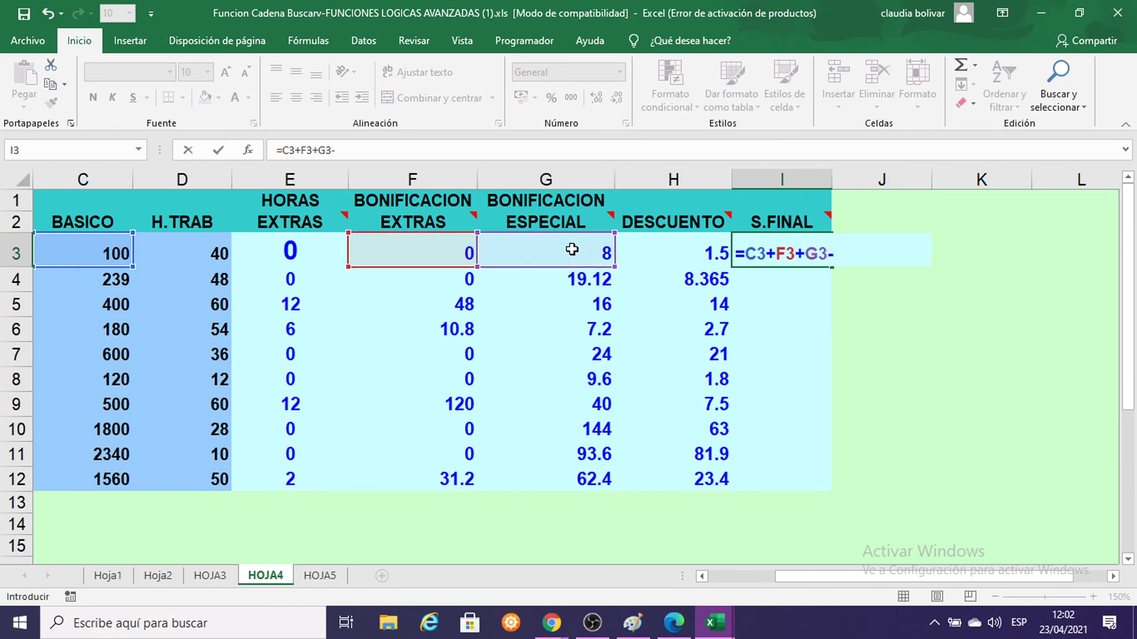
left_click(633, 248)
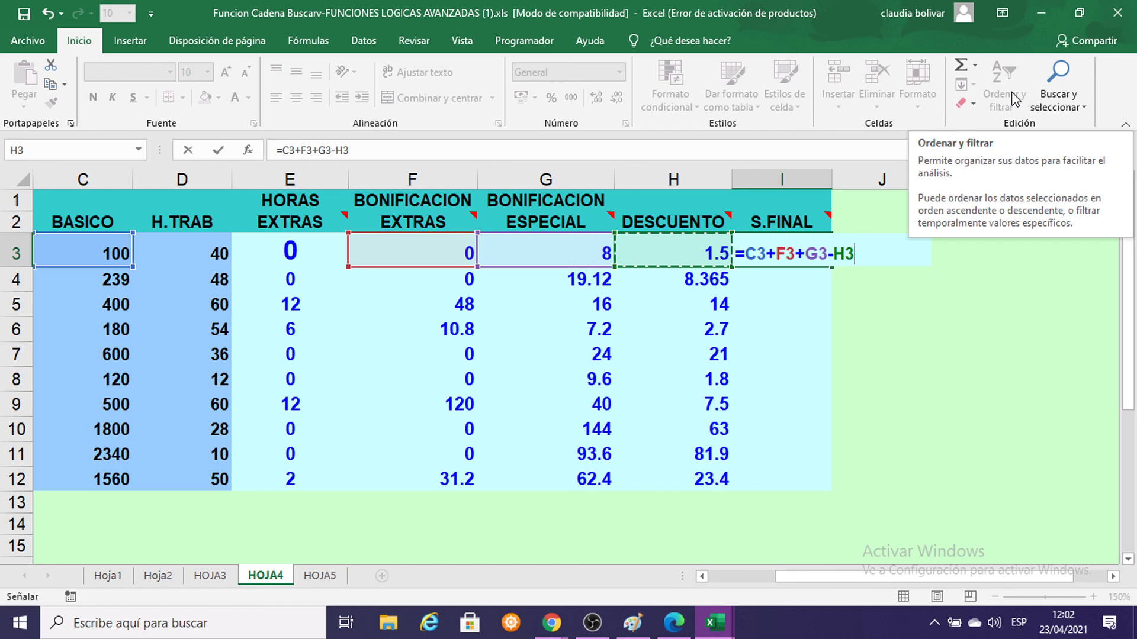
key("Return")
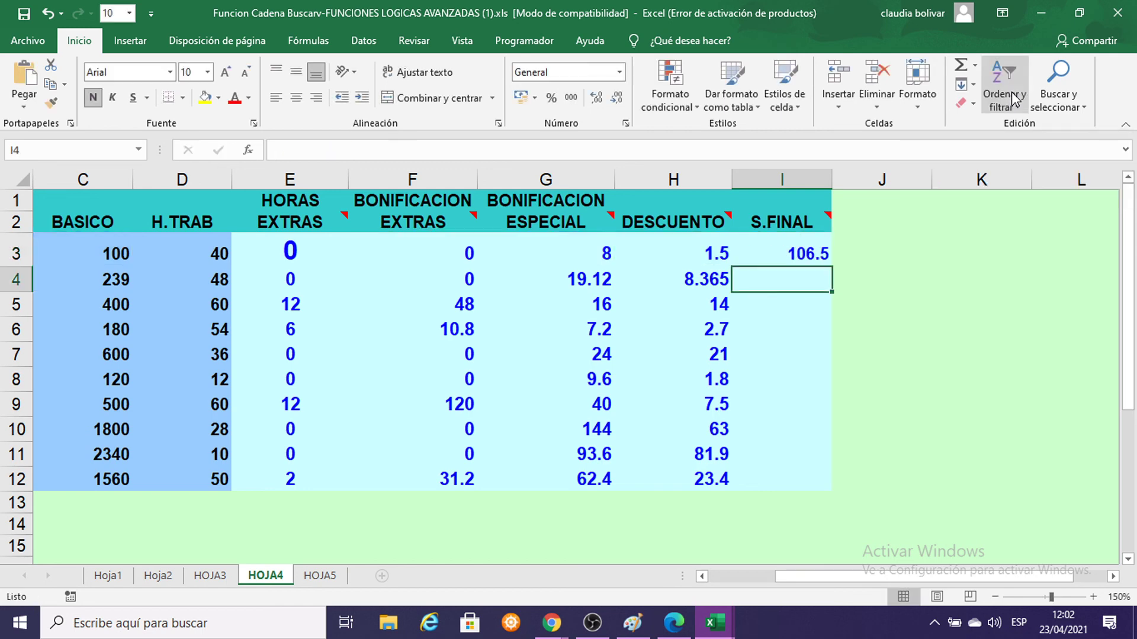
Step: Set the font size of I3 to 16 and open its S.FINAL formula for review
left_click(788, 249)
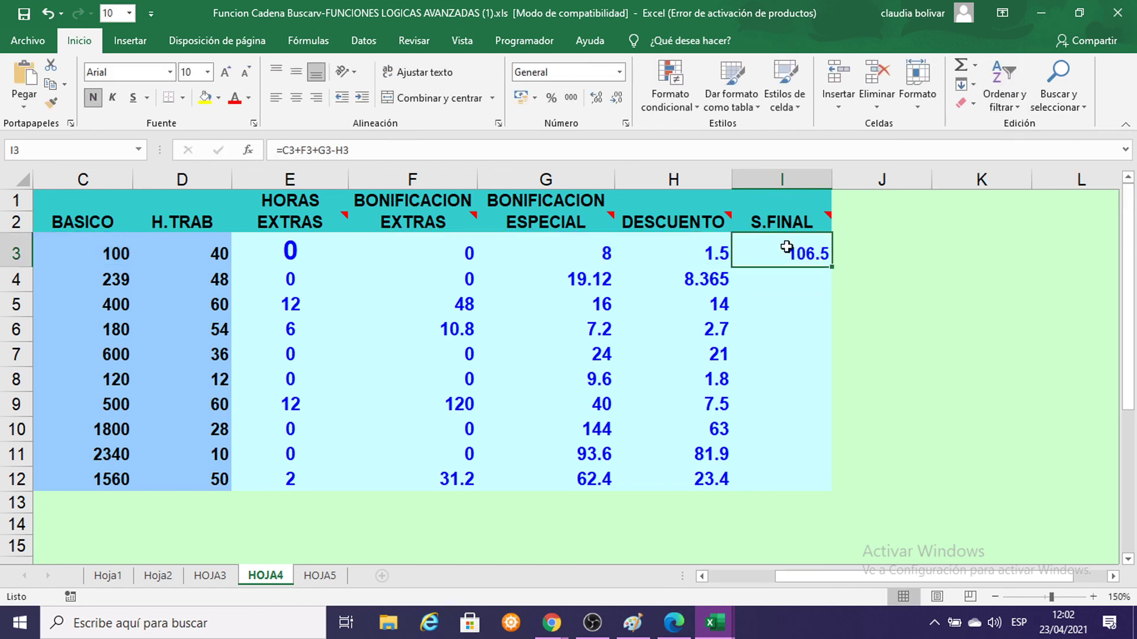
left_click(196, 72)
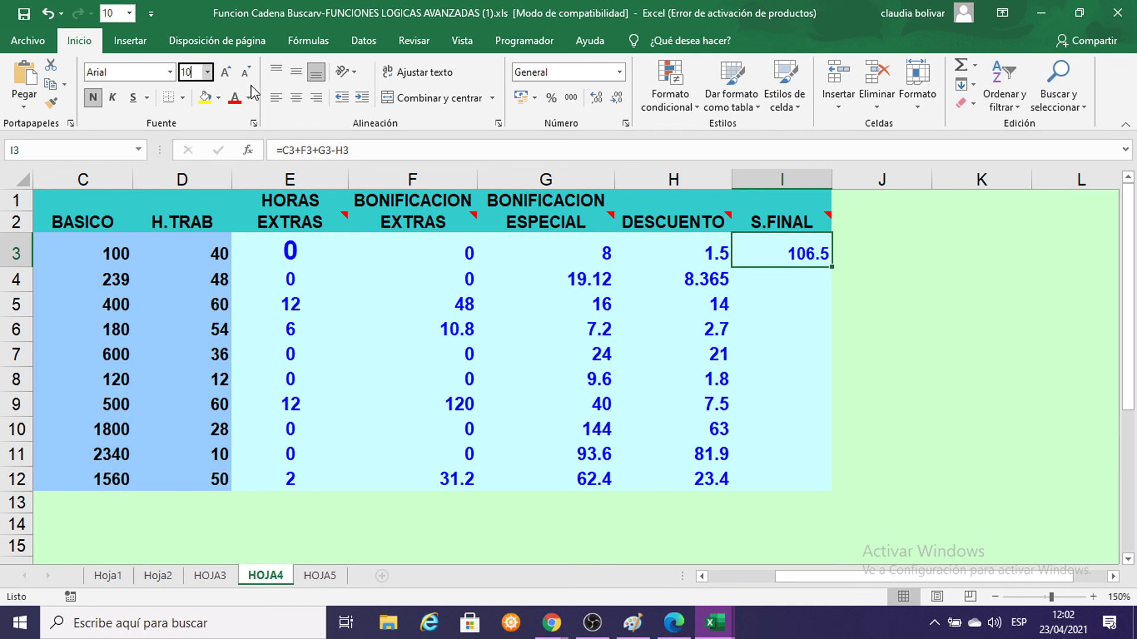
type("16")
key("Return")
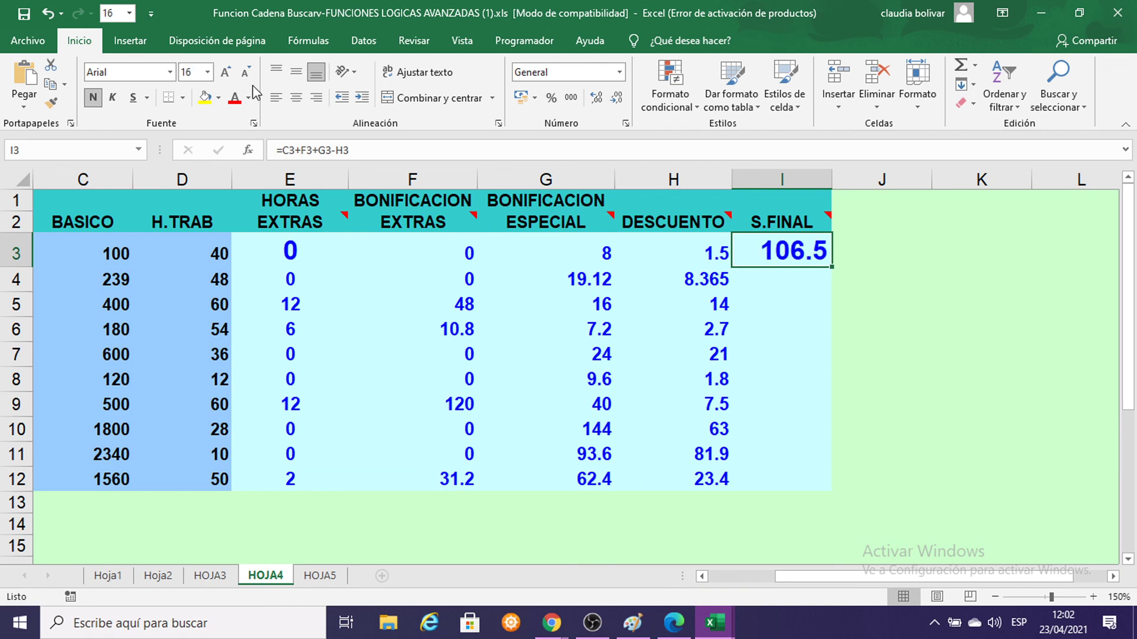
double_click(776, 253)
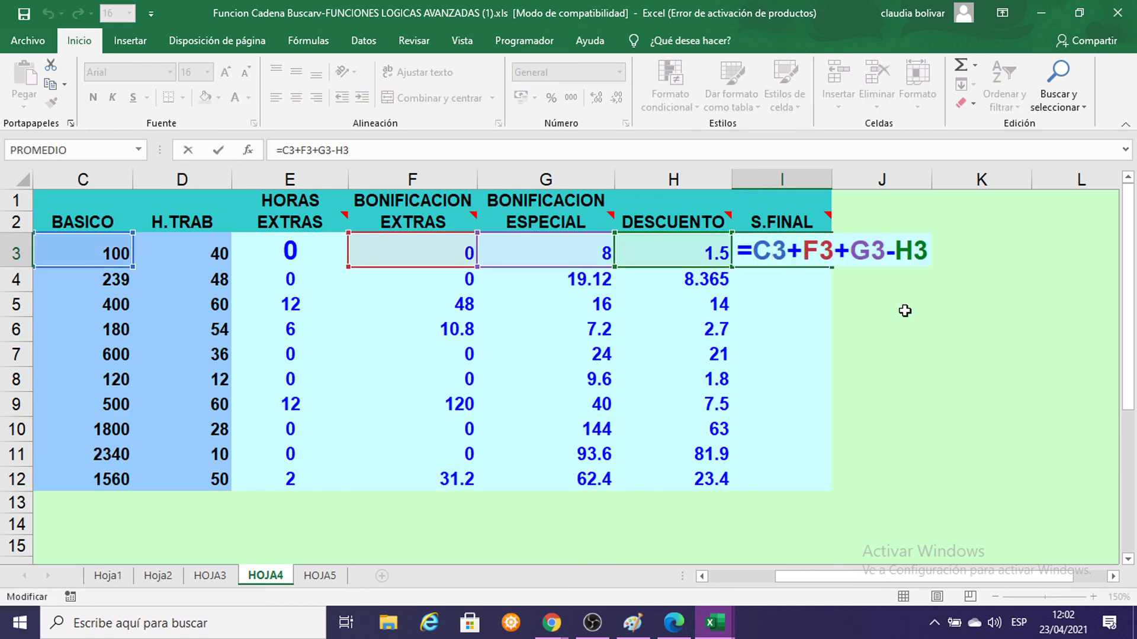